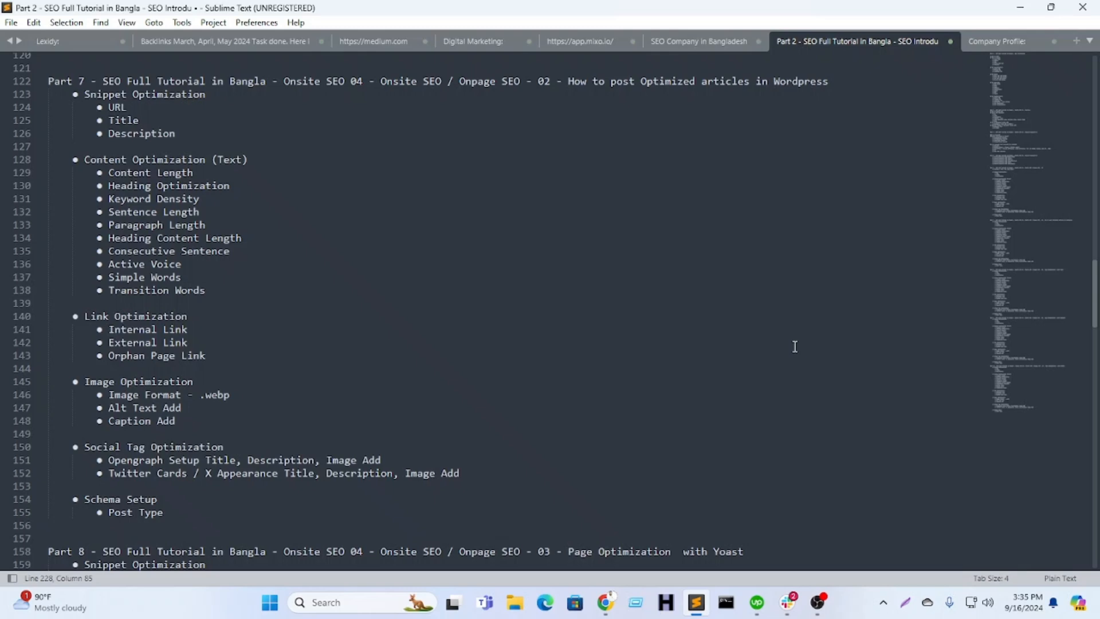
Step: Switch to Chrome and reuse the SEO title from the Google Docs article as the WordPress post title, "7 Expert Tips for Becoming an Expat in Portugal"
{"action": "left_click", "coordinate": [606, 602]}
{"action": "scroll", "coordinate": [623, 434], "scroll_direction": "up", "scroll_amount": 20}
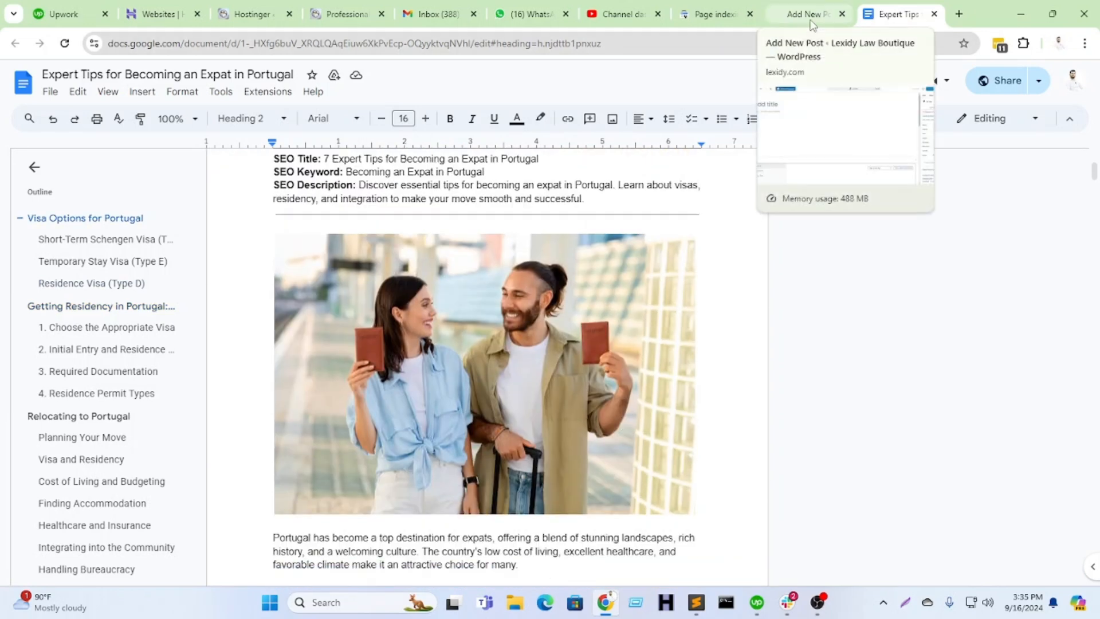
{"action": "scroll", "coordinate": [552, 301], "scroll_direction": "down", "scroll_amount": 3}
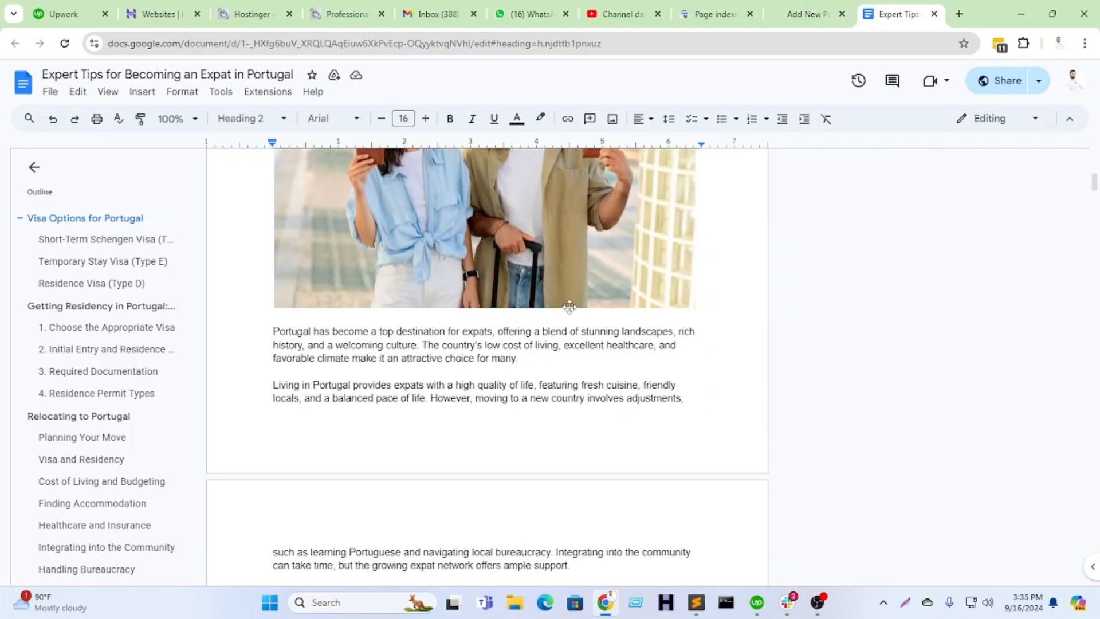
{"action": "scroll", "coordinate": [550, 307], "scroll_direction": "up", "scroll_amount": 6}
{"action": "left_click_drag", "start_coordinate": [325, 365], "coordinate": [537, 365]}
{"action": "key", "text": "ctrl+shift+Tab"}
{"action": "left_click", "coordinate": [176, 152]}
{"action": "type", "text": "7 Expert Tips for Becoming an Expat in Portugal"}
Step: Copy the article's three introduction paragraphs from Google Docs into the body of the WordPress post
{"action": "left_click", "coordinate": [163, 196]}
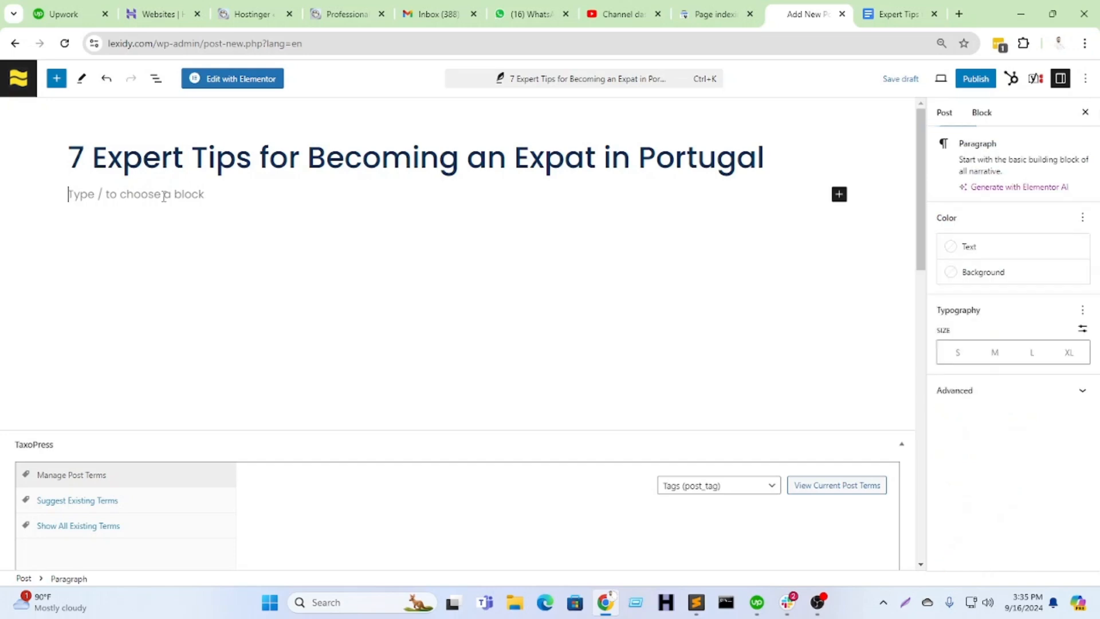
{"action": "key", "text": "ctrl+Tab"}
{"action": "scroll", "coordinate": [355, 405], "scroll_direction": "down", "scroll_amount": 8}
{"action": "scroll", "coordinate": [385, 400], "scroll_direction": "up", "scroll_amount": 2}
{"action": "scroll", "coordinate": [384, 400], "scroll_direction": "down", "scroll_amount": 3}
{"action": "left_click_drag", "start_coordinate": [273, 194], "coordinate": [538, 493]}
{"action": "key", "text": "ctrl+c"}
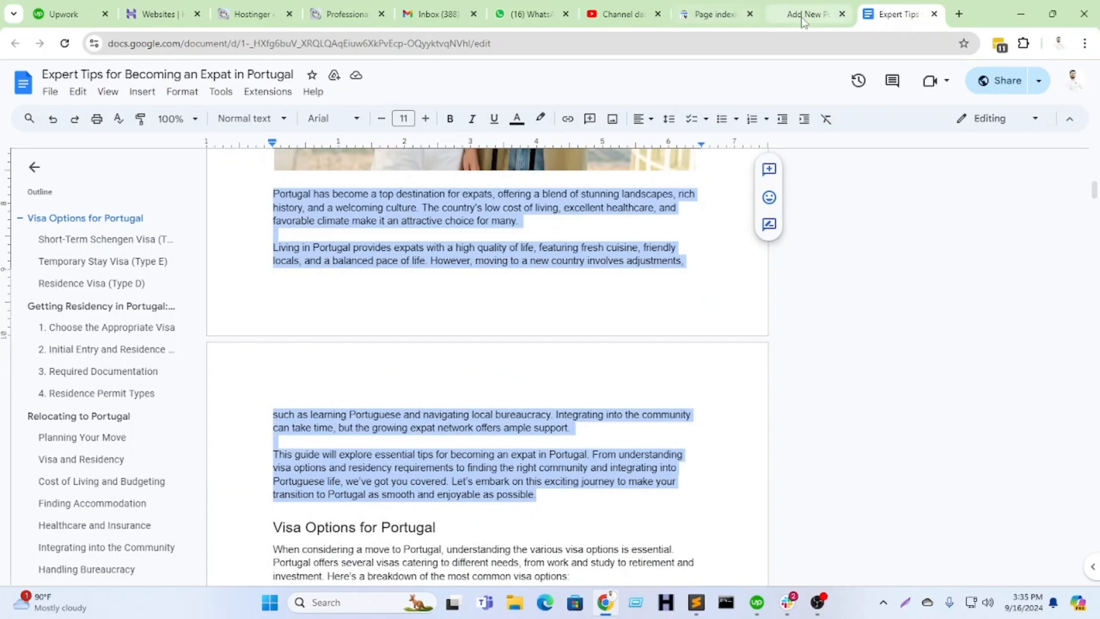
{"action": "left_click", "coordinate": [808, 14]}
{"action": "key", "text": "ctrl+v"}
{"action": "left_click", "coordinate": [378, 397]}
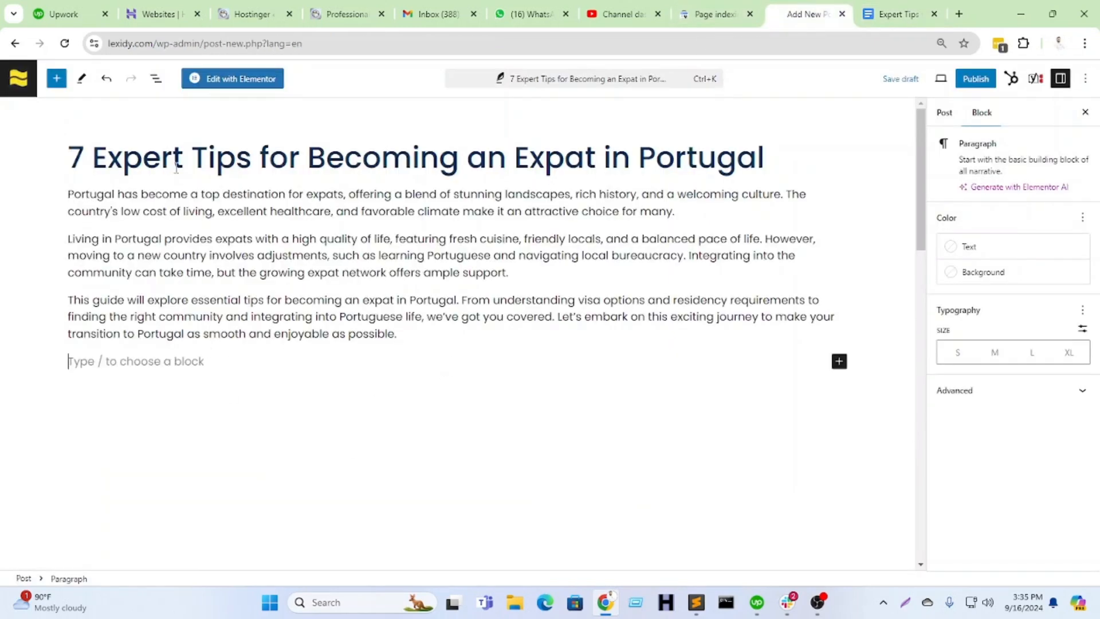
Step: Copy the article's text from the "Visa Options for Portugal" heading through the Residence Visa (Type D) paragraph into the post below the introduction
{"action": "left_click", "coordinate": [898, 14]}
{"action": "scroll", "coordinate": [426, 264], "scroll_direction": "down", "scroll_amount": 5}
{"action": "triple_click", "coordinate": [444, 255]}
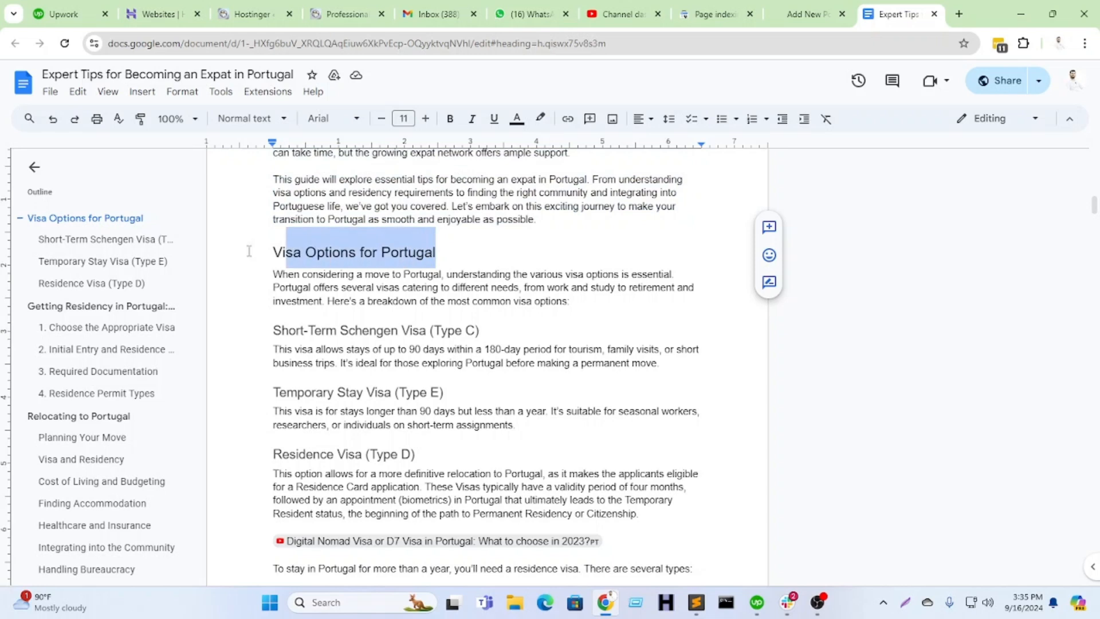
{"action": "left_click", "coordinate": [338, 287]}
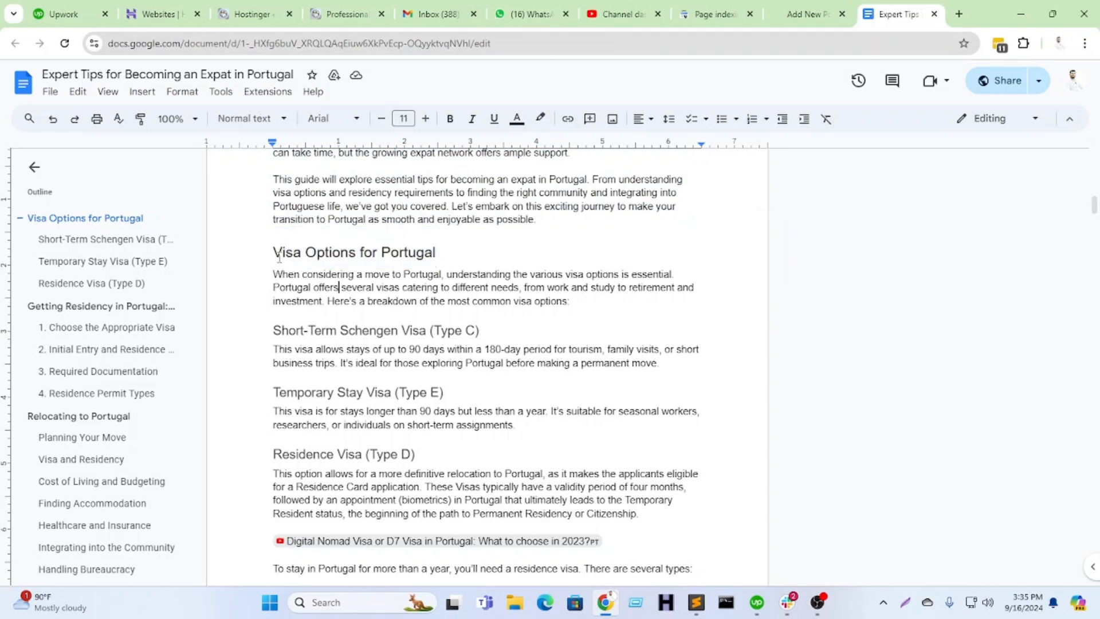
{"action": "left_click_drag", "start_coordinate": [275, 246], "coordinate": [644, 514]}
{"action": "key", "text": "ctrl+c"}
{"action": "left_click", "coordinate": [807, 14]}
{"action": "key", "text": "ctrl+v"}
{"action": "left_click", "coordinate": [371, 254]}
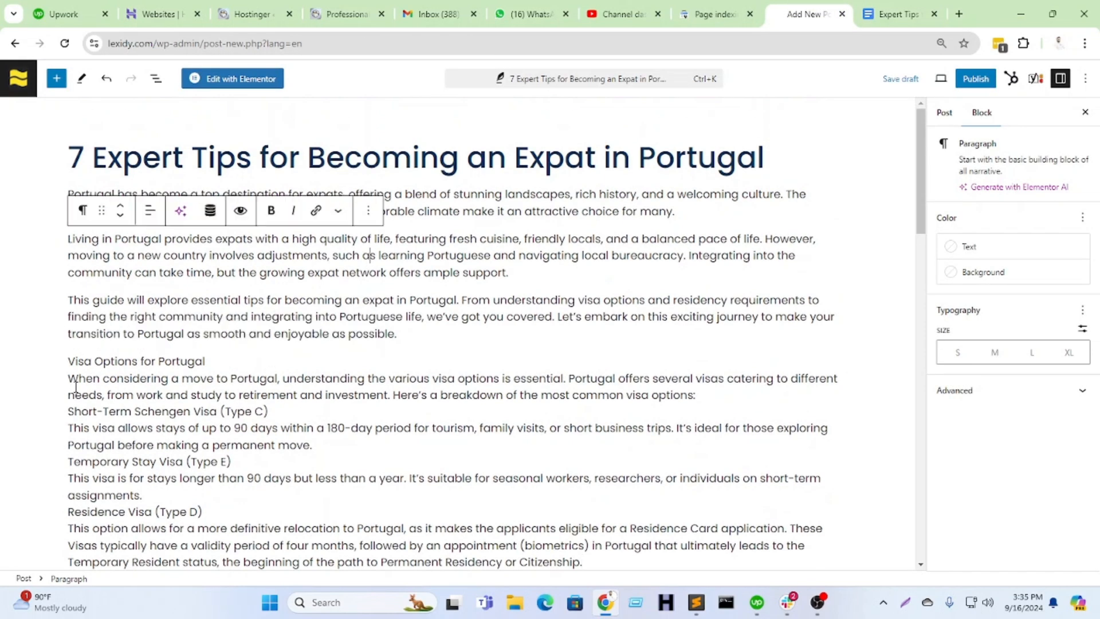
Step: Split the pasted section into separate blocks for the Visa Options and Short-Term Schengen Visa headings and their paragraphs, up to "Temporary Stay Visa (Type E)"
{"action": "left_click", "coordinate": [70, 379]}
{"action": "key", "text": "Return"}
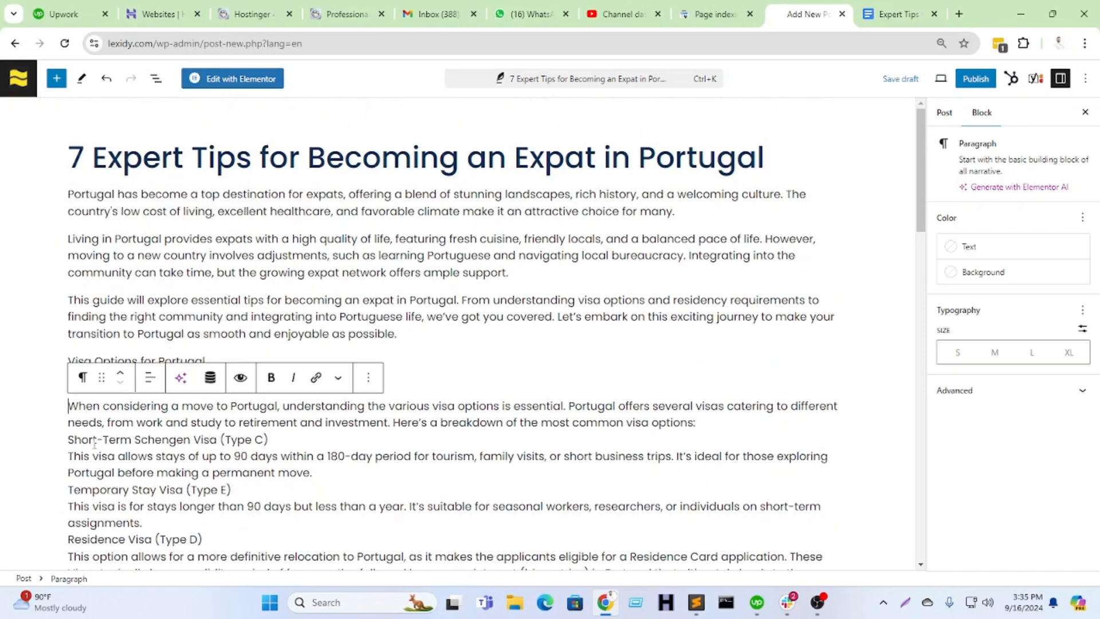
{"action": "left_click", "coordinate": [74, 441]}
{"action": "key", "text": "Return"}
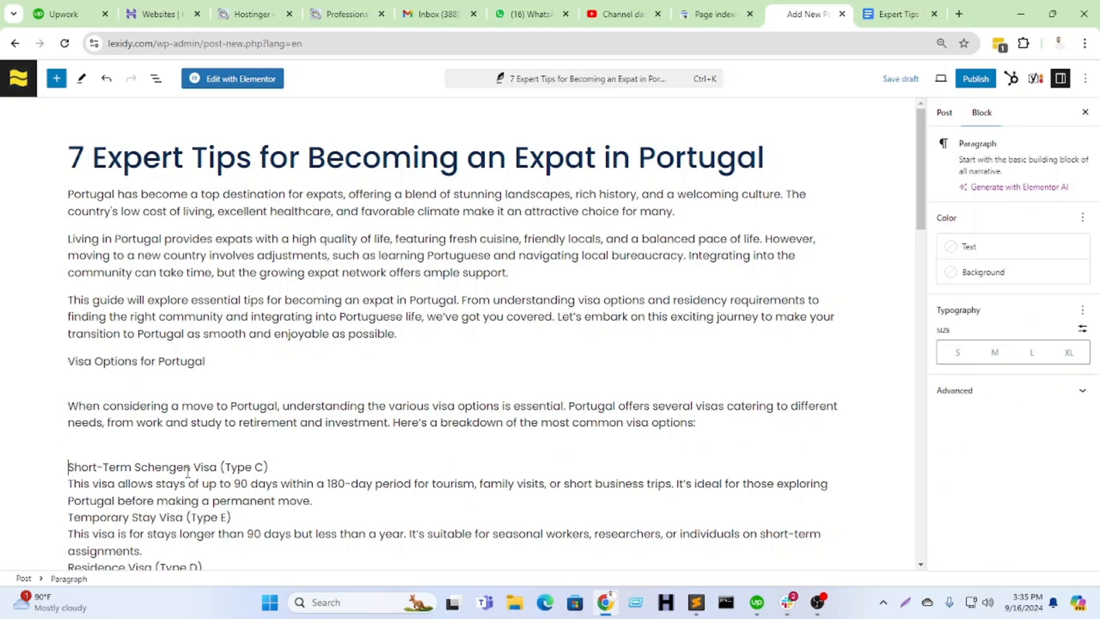
{"action": "key", "text": "Down"}
{"action": "scroll", "coordinate": [172, 475], "scroll_direction": "down", "scroll_amount": 1}
{"action": "key", "text": "Return"}
{"action": "key", "text": "Down"}
{"action": "key", "text": "Down"}
{"action": "key", "text": "Return"}
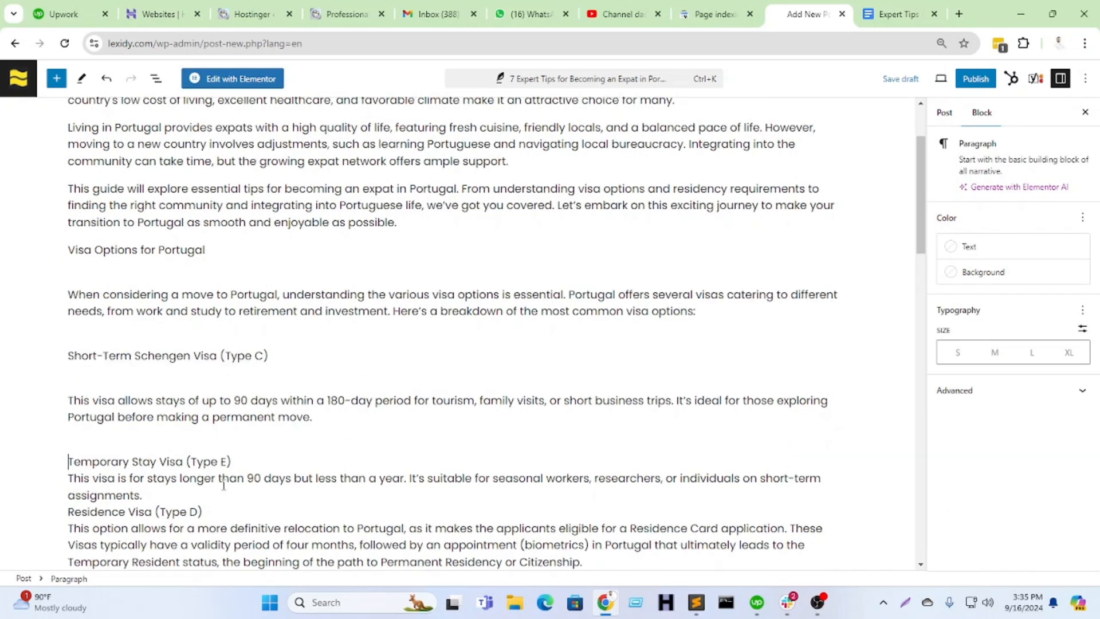
Step: Split the Temporary Stay Visa (Type E) and Residence Visa (Type D) titles and their paragraphs into separate blocks
{"action": "key", "text": "Down"}
{"action": "key", "text": "Return"}
{"action": "key", "text": "Down"}
{"action": "key", "text": "Down"}
{"action": "key", "text": "Return"}
{"action": "key", "text": "Down"}
{"action": "key", "text": "Return"}
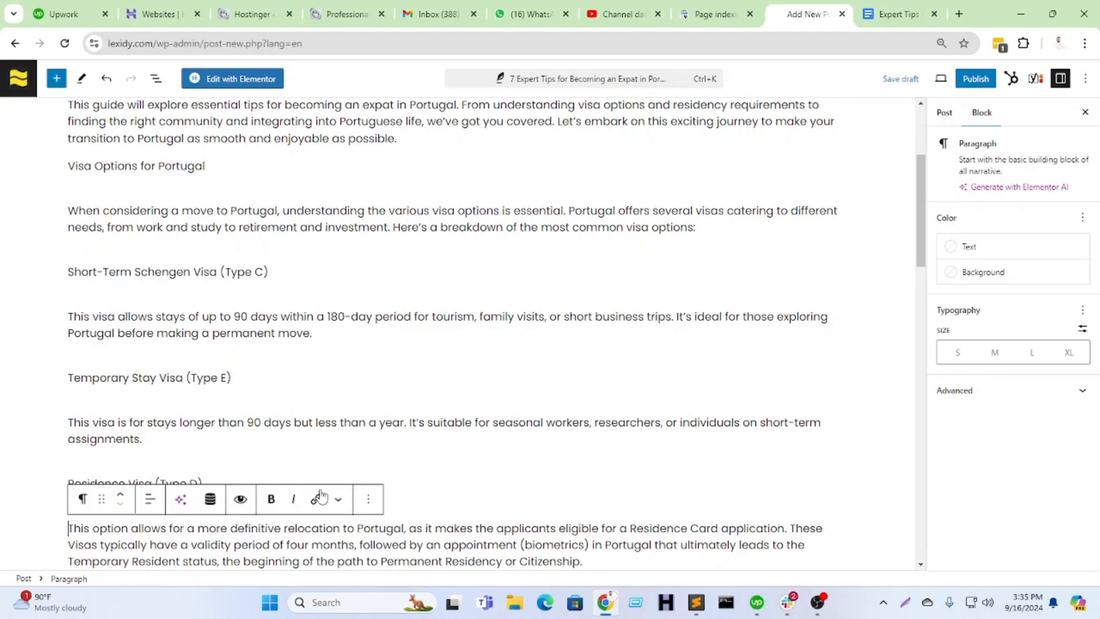
Step: Convert the "Visa Options for Portugal" paragraph into a heading block
{"action": "scroll", "coordinate": [217, 264], "scroll_direction": "up", "scroll_amount": 3}
{"action": "triple_click", "coordinate": [147, 361]}
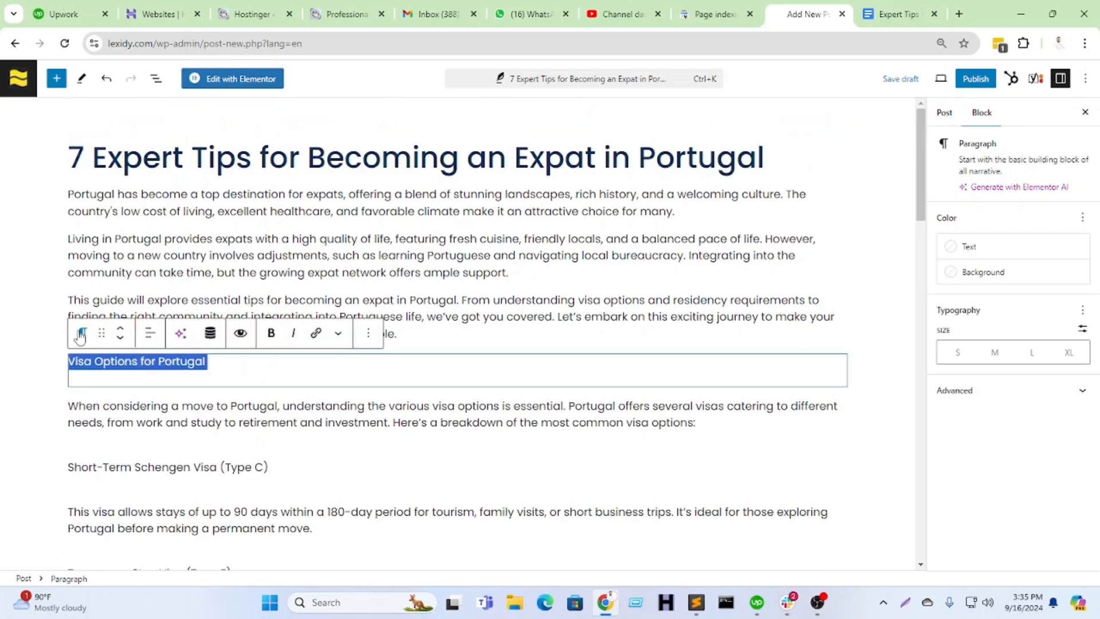
{"action": "left_click", "coordinate": [82, 333]}
{"action": "left_click", "coordinate": [114, 96]}
Step: Convert the "Short-Term Schengen Visa (Type C)" paragraph into a heading and set it to Heading 3
{"action": "scroll", "coordinate": [156, 282], "scroll_direction": "down", "scroll_amount": 3}
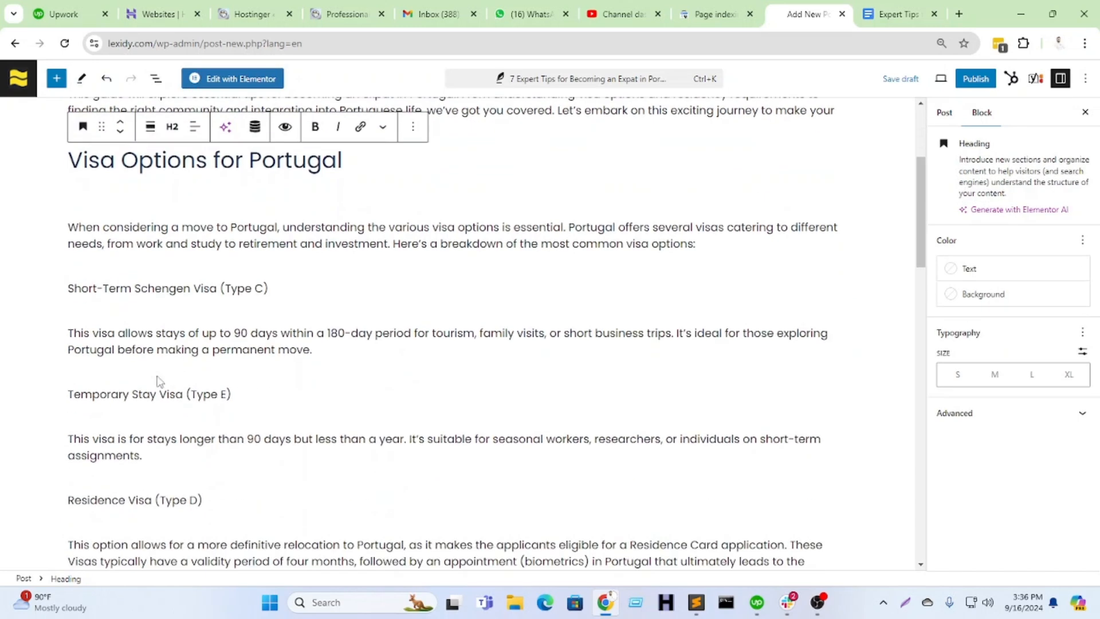
{"action": "left_click", "coordinate": [155, 288]}
{"action": "triple_click", "coordinate": [155, 284]}
{"action": "left_click", "coordinate": [82, 259]}
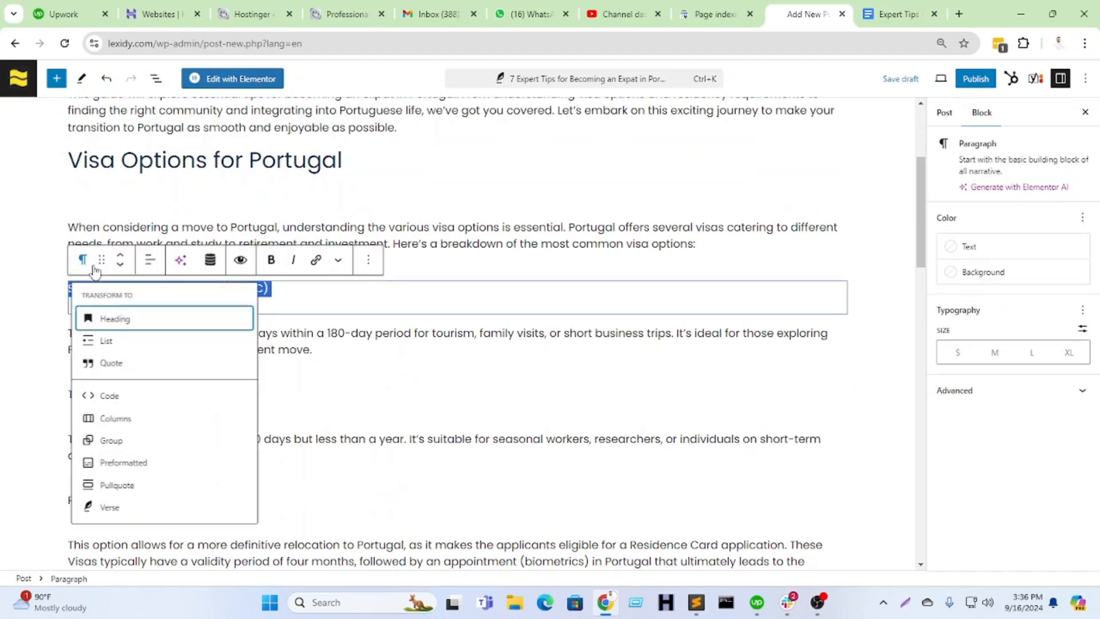
{"action": "left_click", "coordinate": [117, 317]}
{"action": "left_click", "coordinate": [172, 260]}
{"action": "left_click", "coordinate": [207, 342]}
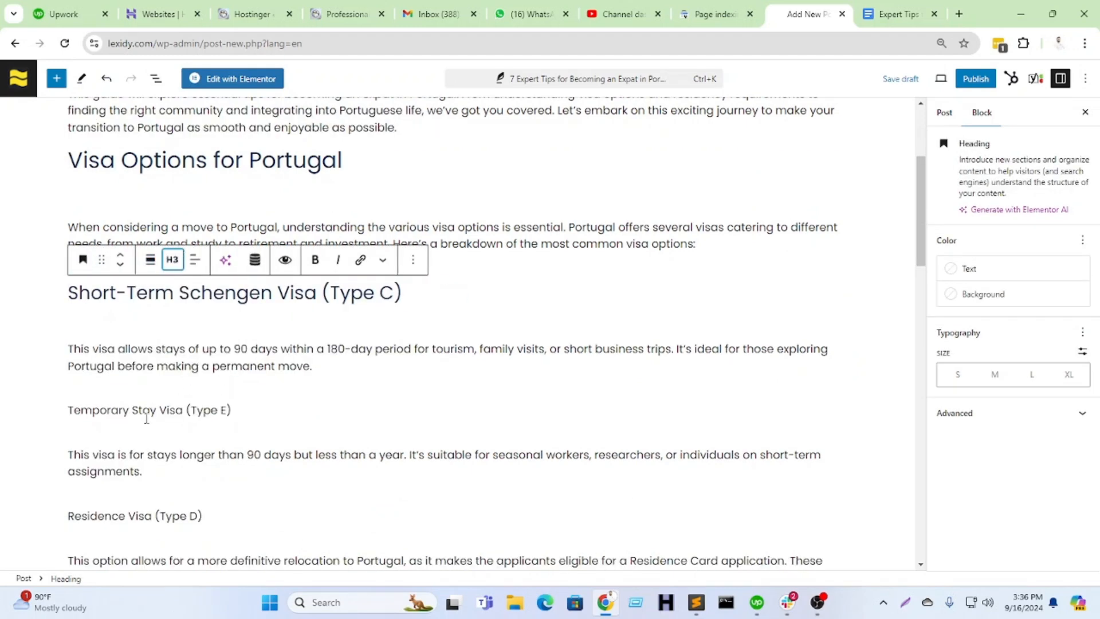
Step: Convert "Temporary Stay Visa (Type E)" into a Heading 3 and delete the empty heading block beneath it
{"action": "left_click", "coordinate": [146, 419]}
{"action": "triple_click", "coordinate": [146, 420]}
{"action": "left_click", "coordinate": [83, 381]}
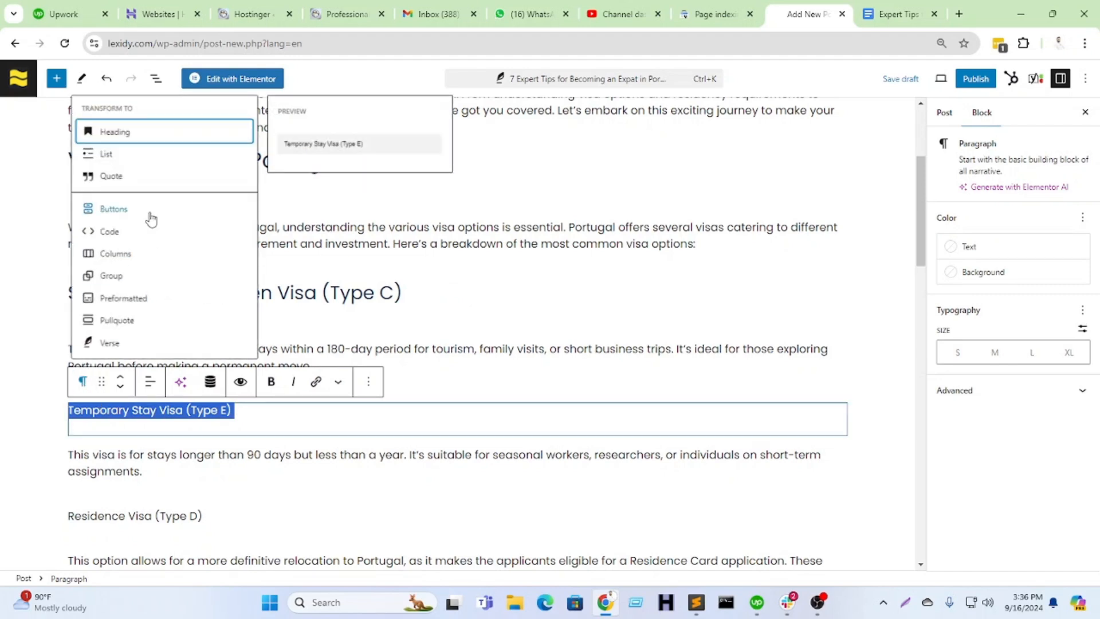
{"action": "left_click", "coordinate": [143, 153]}
{"action": "left_click", "coordinate": [98, 388]}
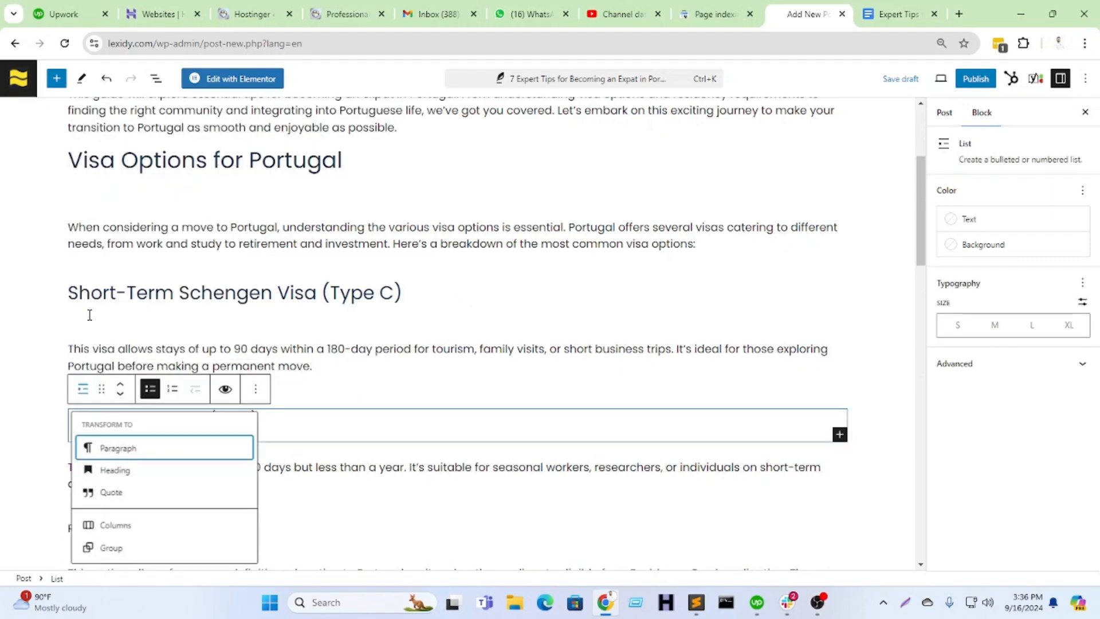
{"action": "left_click", "coordinate": [113, 476]}
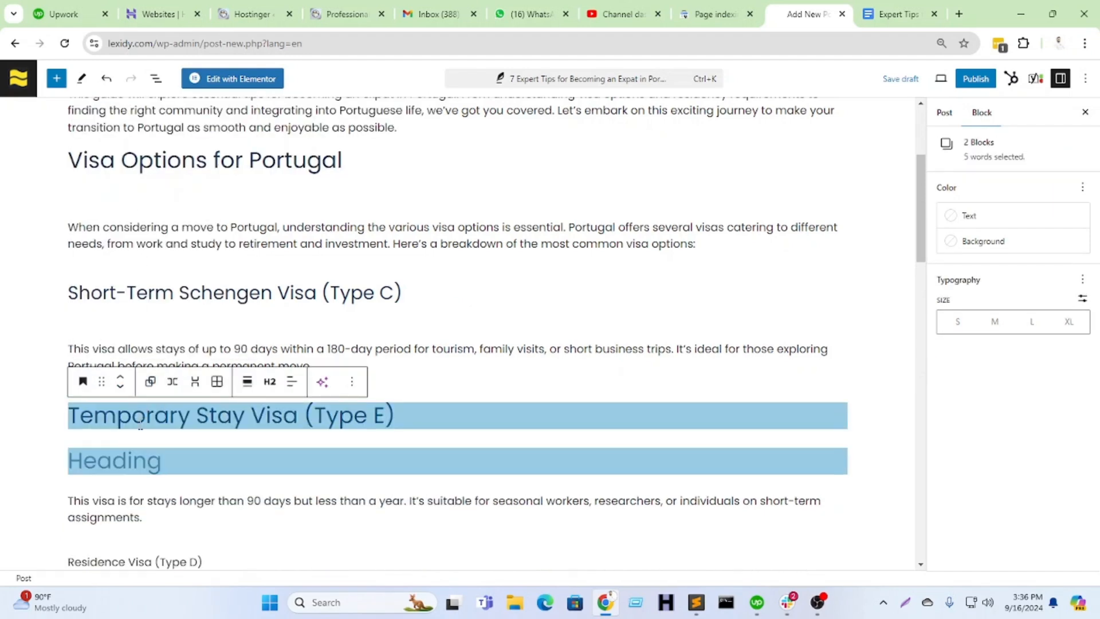
{"action": "left_click", "coordinate": [268, 388]}
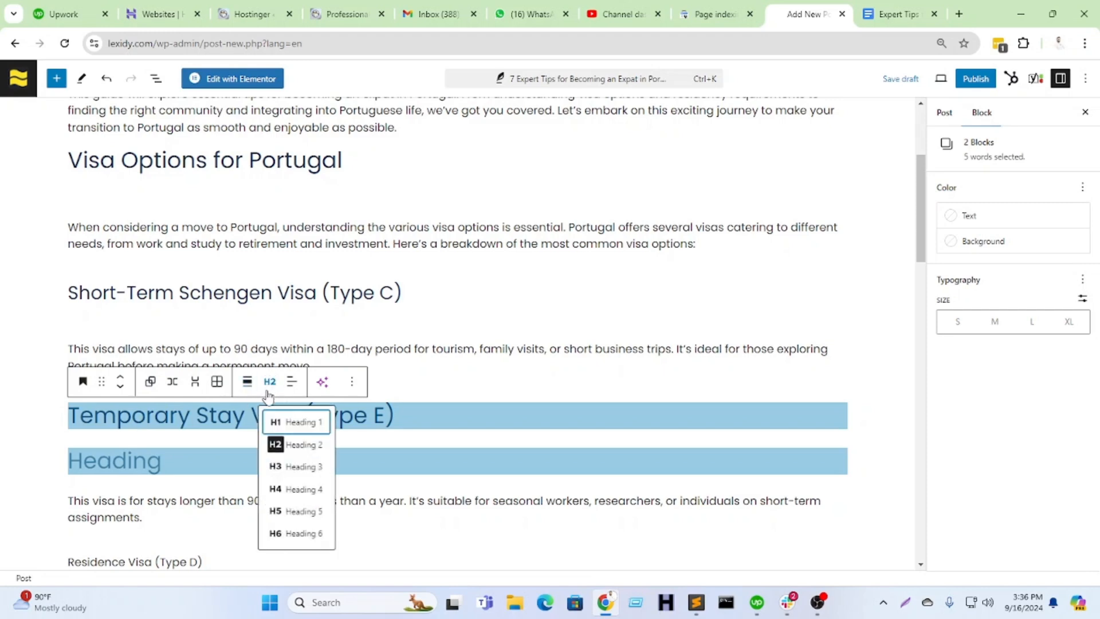
{"action": "left_click", "coordinate": [274, 465]}
{"action": "key", "text": "BackSpace"}
Step: Convert the "Residence Visa (Type D)" paragraph into a heading and set it to Heading 3
{"action": "scroll", "coordinate": [246, 449], "scroll_direction": "down", "scroll_amount": 2}
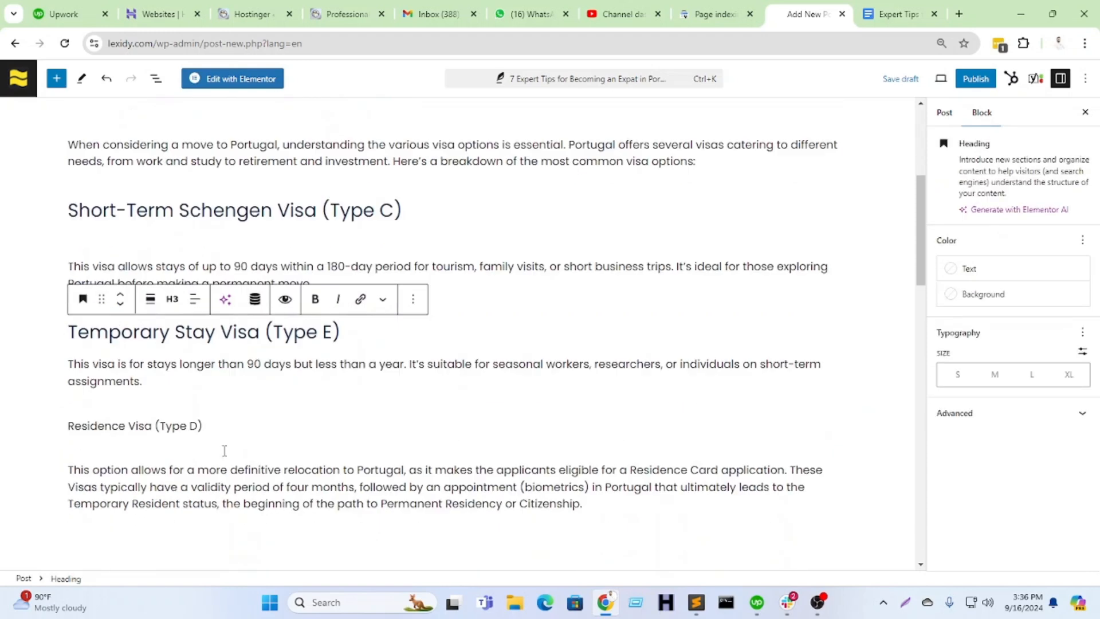
{"action": "left_click", "coordinate": [147, 372]}
{"action": "left_click", "coordinate": [82, 342]}
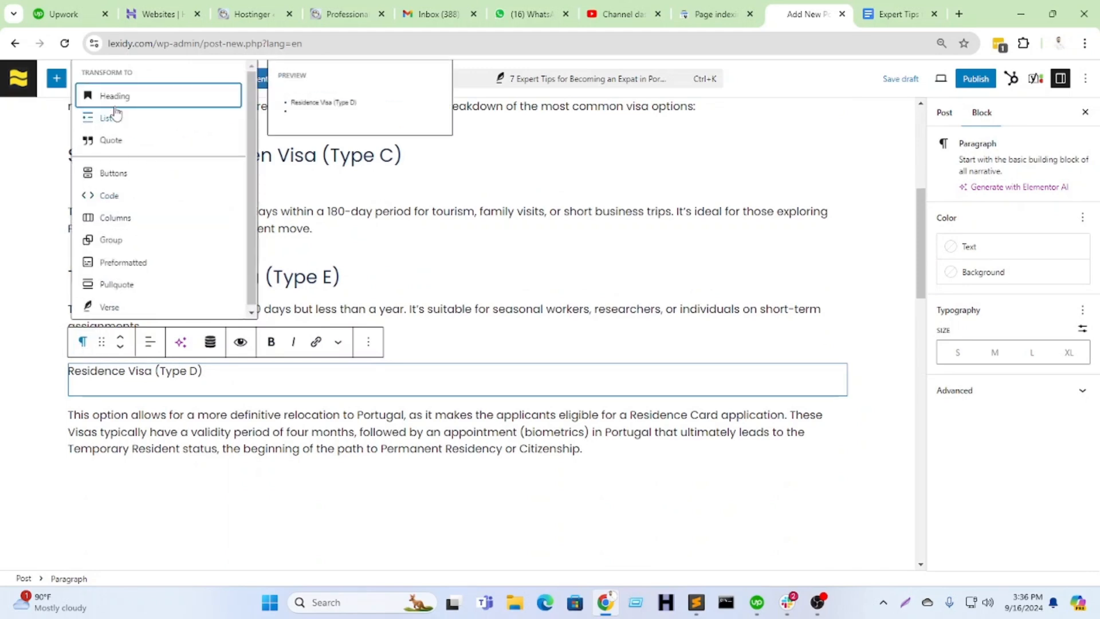
{"action": "left_click", "coordinate": [114, 93]}
{"action": "left_click", "coordinate": [171, 344]}
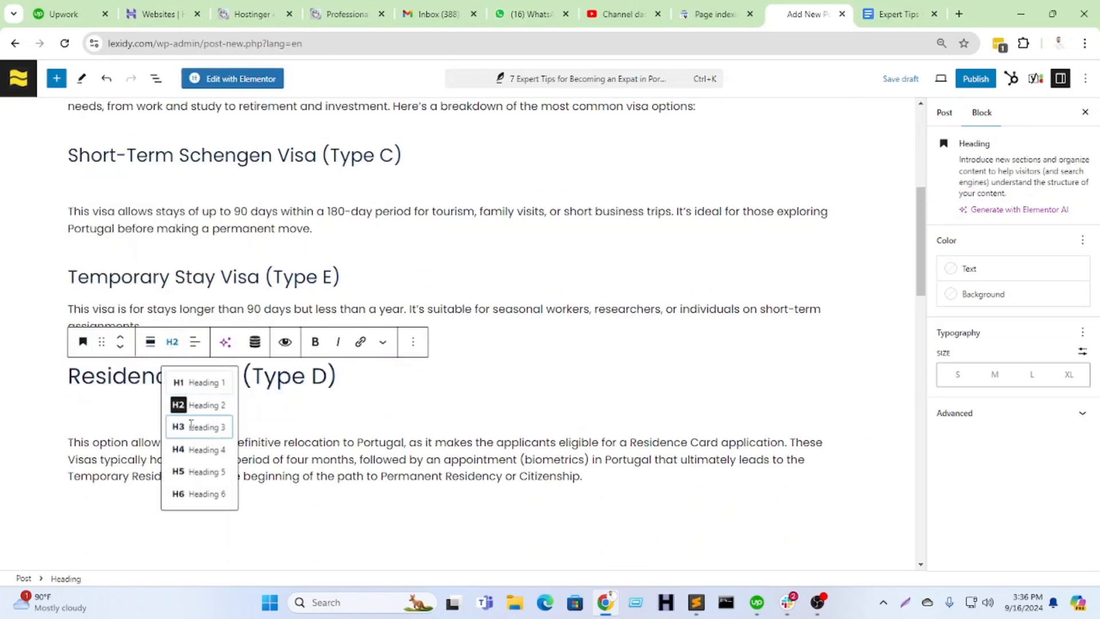
{"action": "left_click", "coordinate": [189, 427]}
Step: Remove the empty lines after the Visa Options heading, its introductory paragraph, the Short-Term Schengen Visa heading and its paragraph
{"action": "scroll", "coordinate": [246, 426], "scroll_direction": "up", "scroll_amount": 5}
{"action": "scroll", "coordinate": [246, 427], "scroll_direction": "down", "scroll_amount": 2}
{"action": "left_click", "coordinate": [139, 263]}
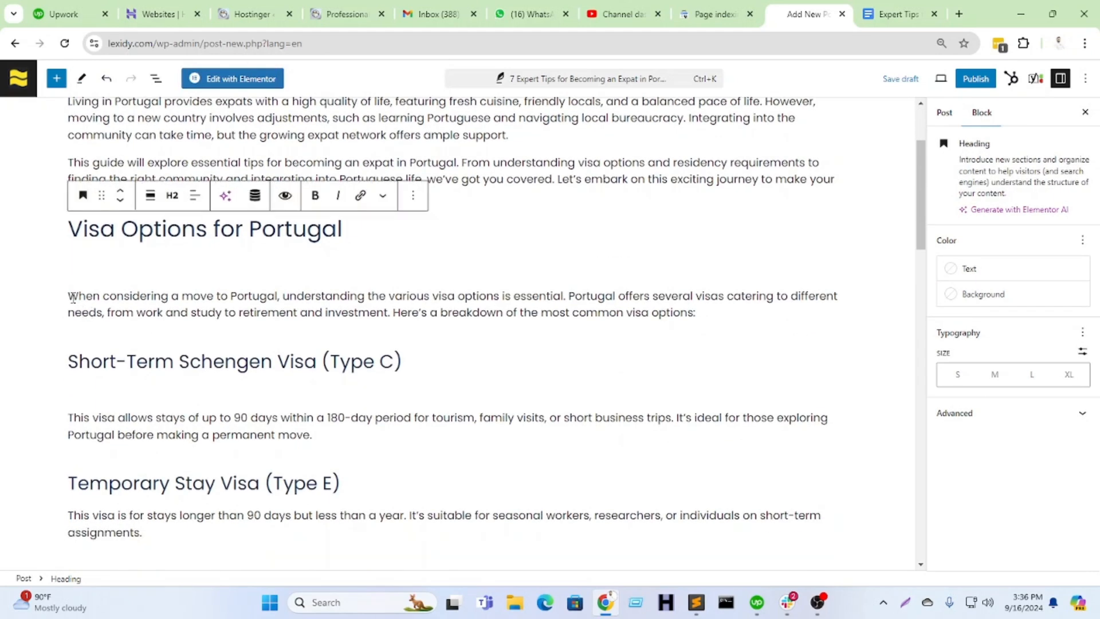
{"action": "key", "text": "BackSpace"}
{"action": "left_click", "coordinate": [115, 387]}
{"action": "key", "text": "BackSpace"}
{"action": "left_click", "coordinate": [161, 320]}
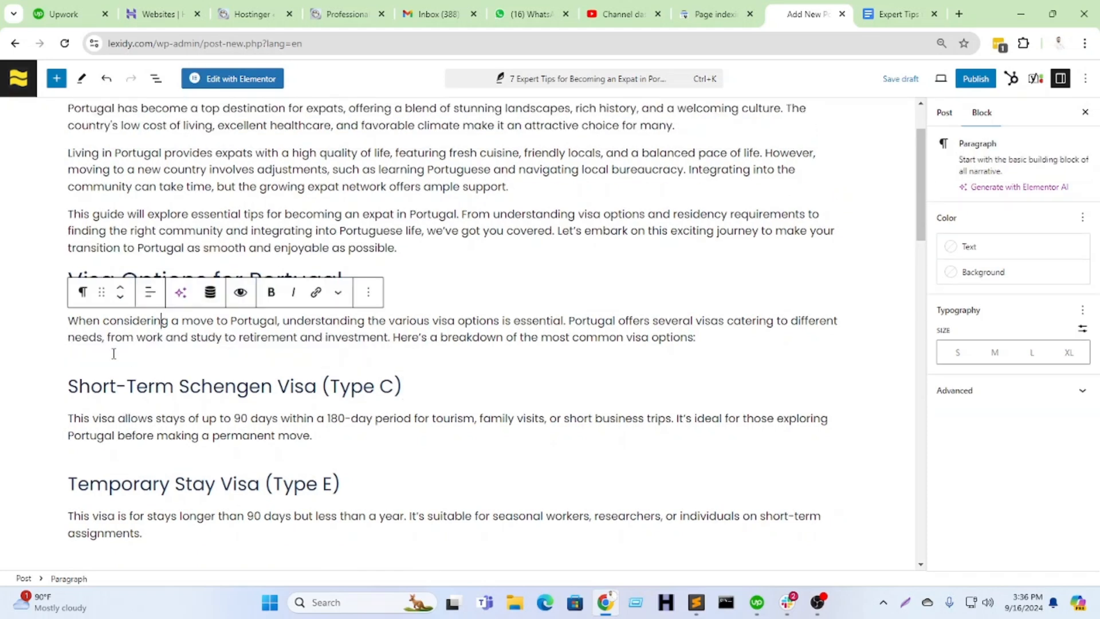
{"action": "key", "text": "BackSpace"}
{"action": "left_click", "coordinate": [246, 230]}
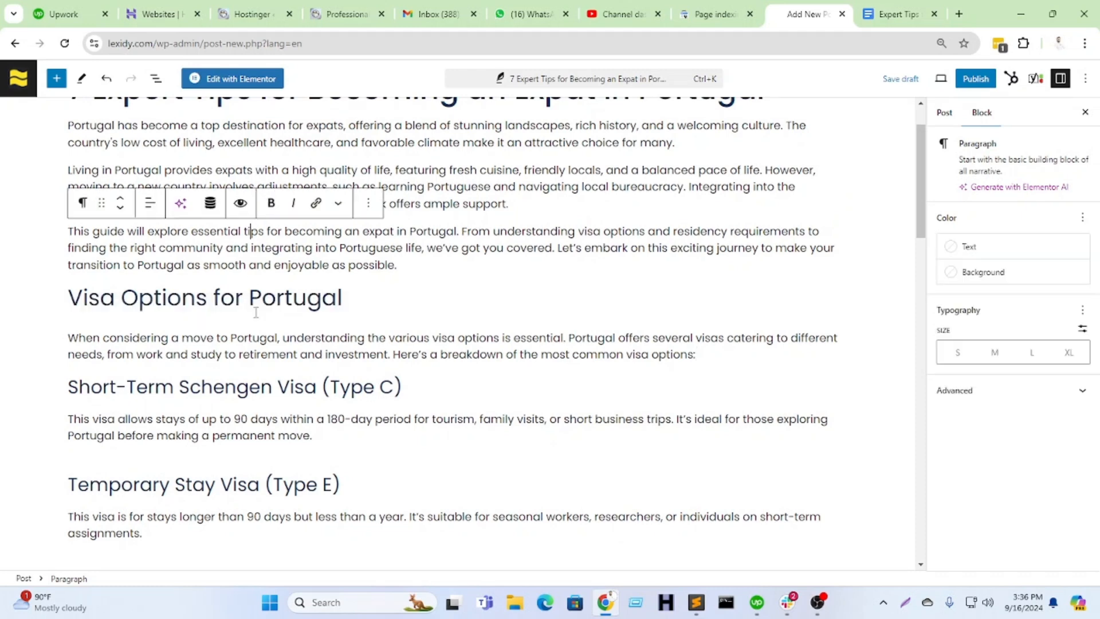
{"action": "scroll", "coordinate": [172, 320], "scroll_direction": "down", "scroll_amount": 3}
{"action": "left_click", "coordinate": [121, 316]}
{"action": "key", "text": "BackSpace"}
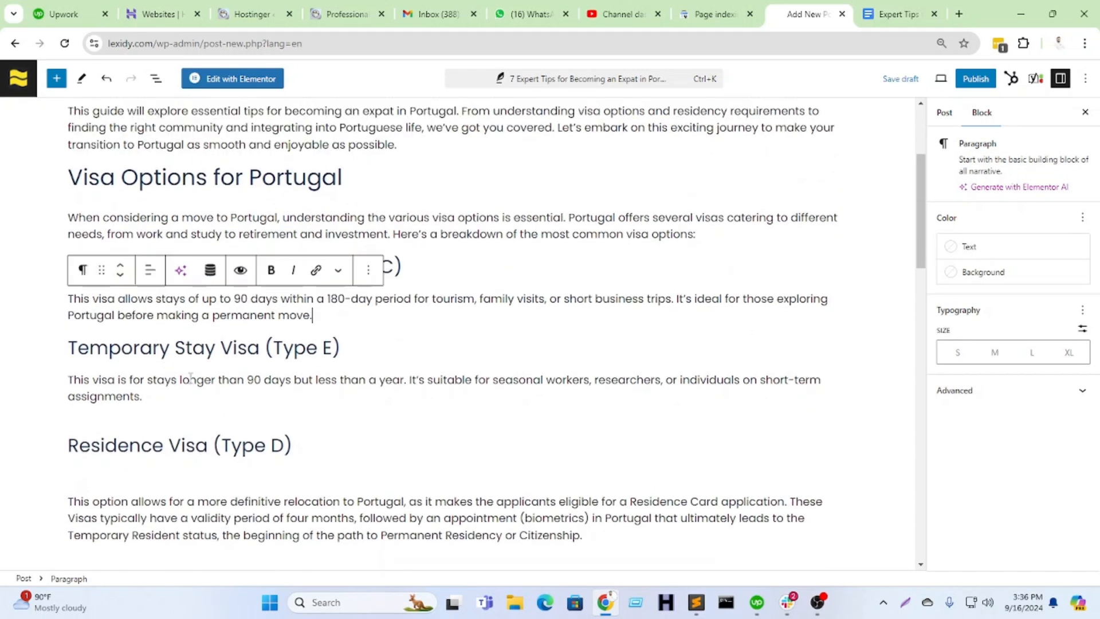
{"action": "left_click", "coordinate": [132, 430]}
{"action": "key", "text": "ctrl+alt+shift+y"}
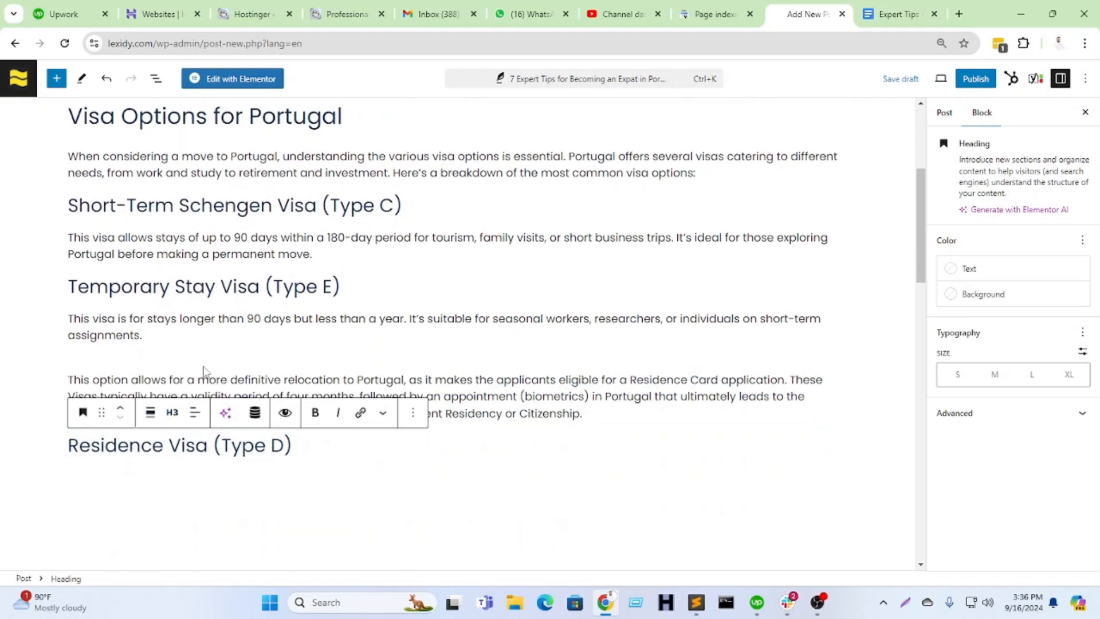
{"action": "key", "text": "ctrl+z"}
{"action": "key", "text": "ctrl+z"}
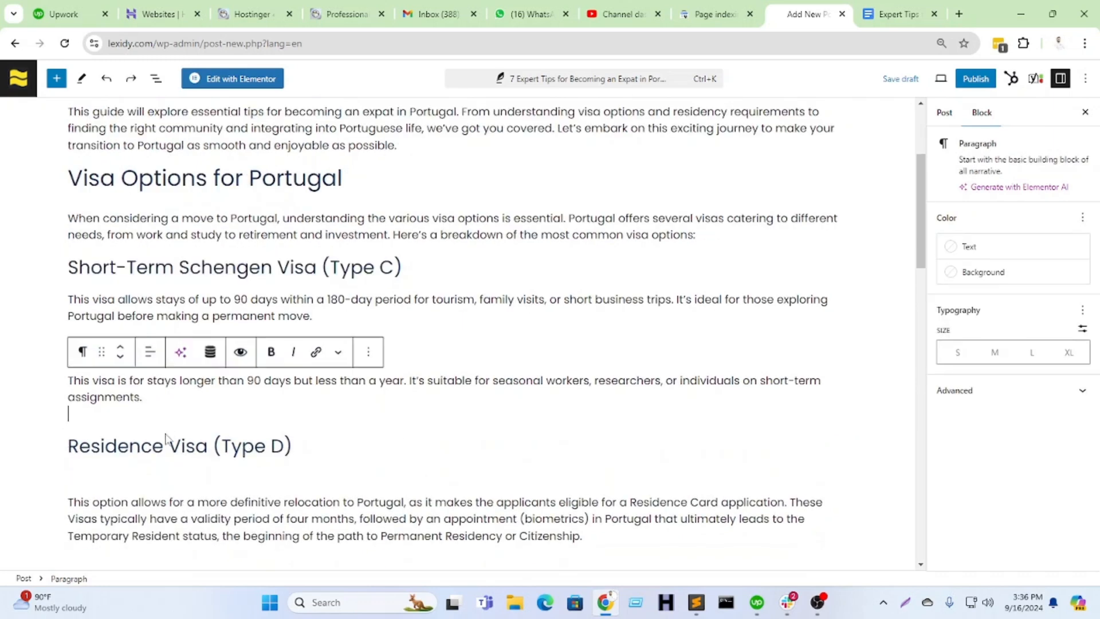
Step: Remove the empty lines around the Residence Visa (Type D) heading and add an empty paragraph after the section's last paragraph
{"action": "key", "text": "ctrl+shift+z"}
{"action": "scroll", "coordinate": [531, 335], "scroll_direction": "down", "scroll_amount": 5}
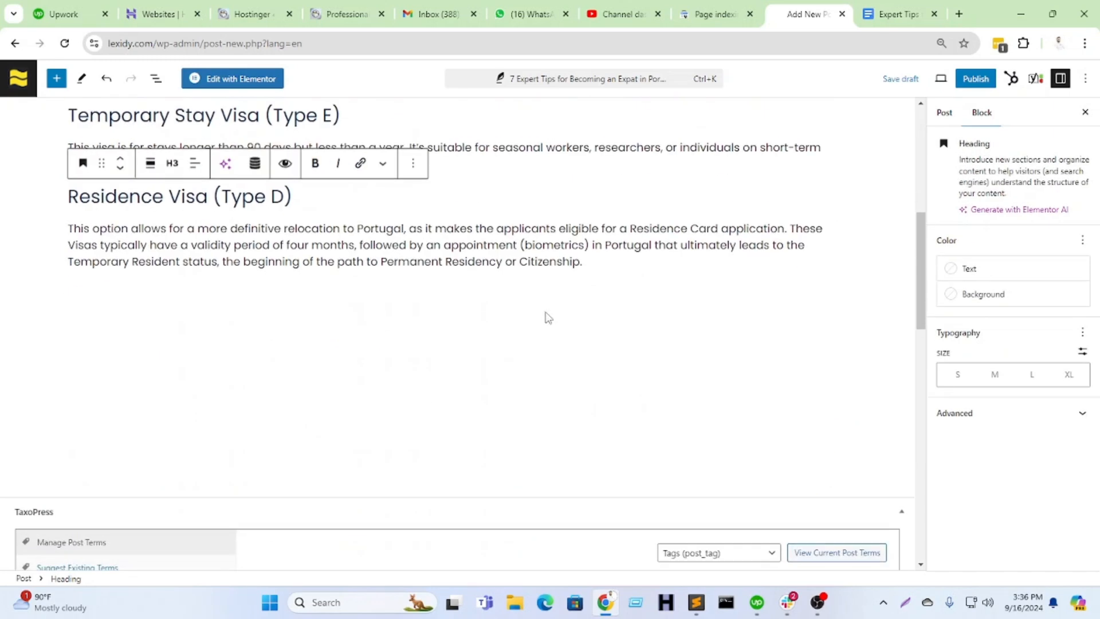
{"action": "left_click", "coordinate": [614, 268]}
{"action": "scroll", "coordinate": [553, 326], "scroll_direction": "up", "scroll_amount": 4}
{"action": "scroll", "coordinate": [556, 309], "scroll_direction": "down", "scroll_amount": 3}
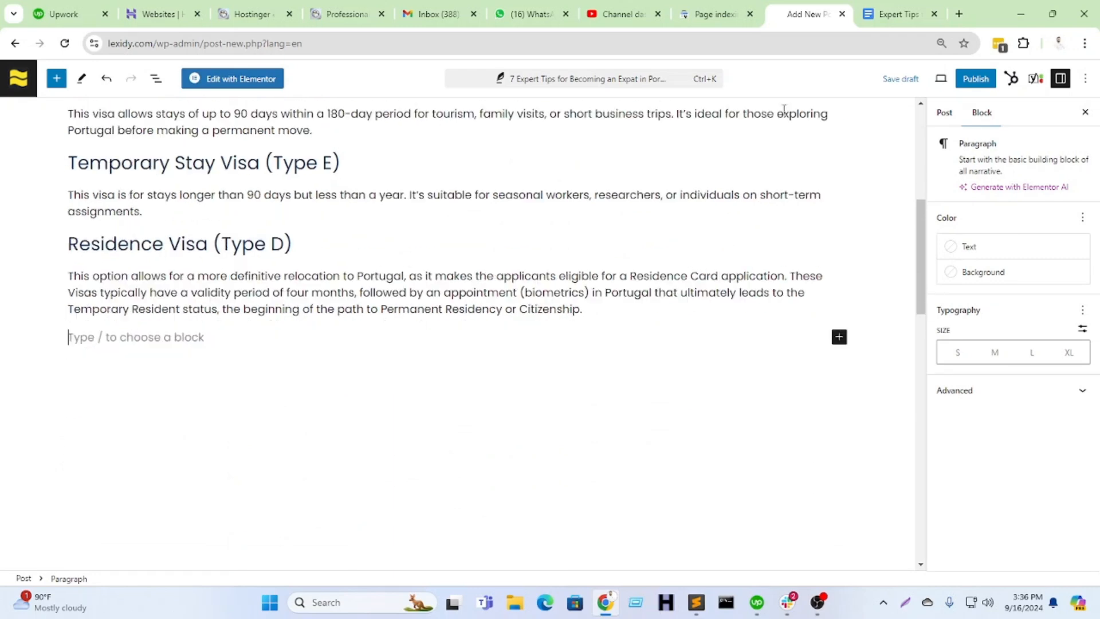
Step: Copy the "Digital Nomad Visa or D7 Visa in Portugal" video link from the Google Docs article and embed it as a YouTube block below the Residence Visa text
{"action": "left_click", "coordinate": [613, 16]}
{"action": "left_click", "coordinate": [896, 13]}
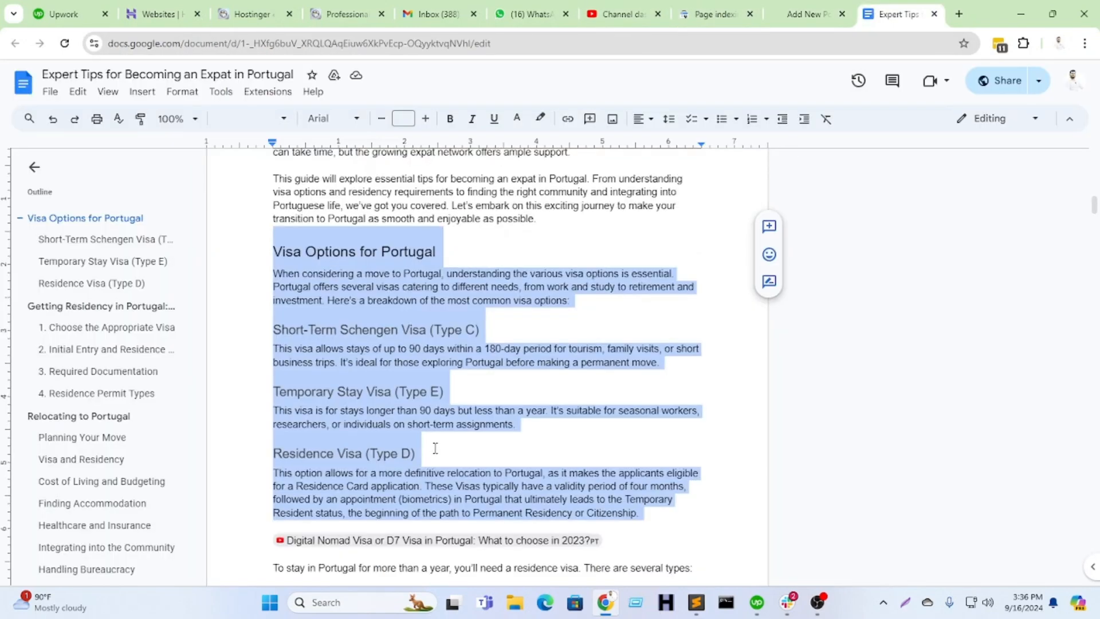
{"action": "left_click", "coordinate": [466, 335]}
{"action": "left_click", "coordinate": [481, 361]}
{"action": "scroll", "coordinate": [481, 361], "scroll_direction": "down", "scroll_amount": 1}
{"action": "left_click", "coordinate": [808, 16]}
{"action": "left_click", "coordinate": [839, 332]}
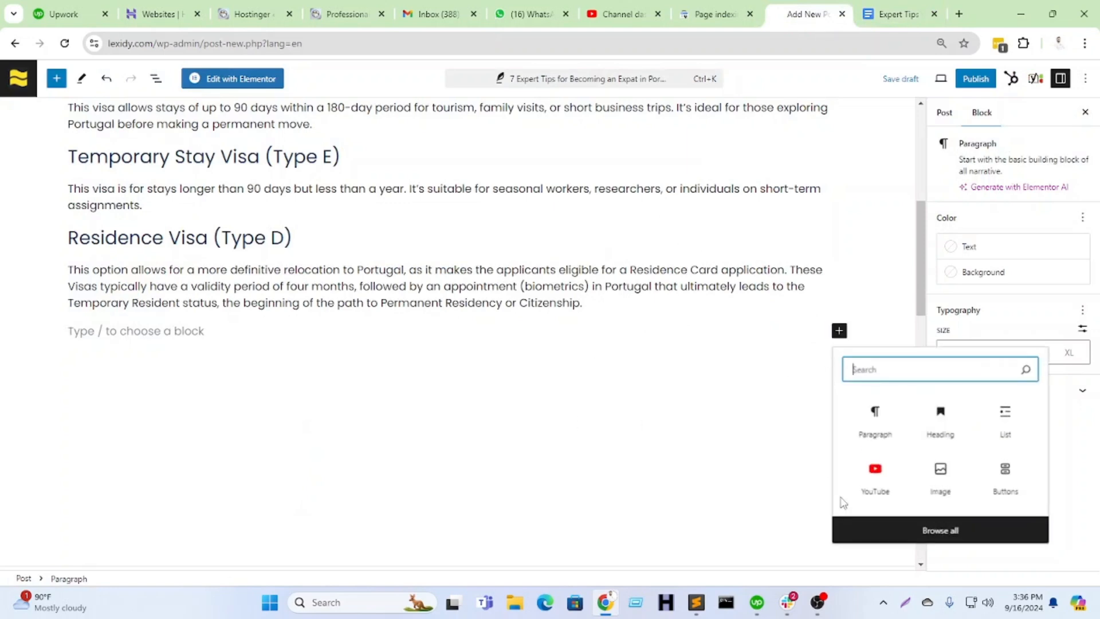
{"action": "left_click", "coordinate": [885, 497]}
{"action": "key", "text": "ctrl+v"}
{"action": "left_click", "coordinate": [812, 400]}
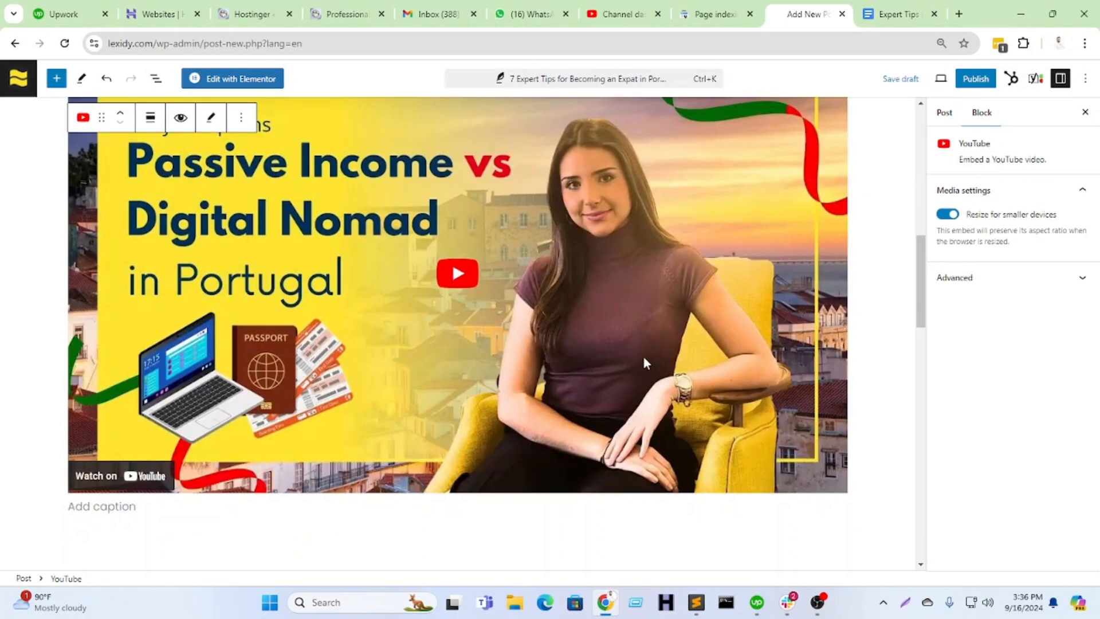
Step: Copy the sentence "To stay in Portugal for more than a year…" from the Google Docs article into a new paragraph below the YouTube block
{"action": "scroll", "coordinate": [642, 362], "scroll_direction": "down", "scroll_amount": 4}
{"action": "left_click", "coordinate": [122, 332]}
{"action": "key", "text": "Return"}
{"action": "left_click", "coordinate": [926, 6]}
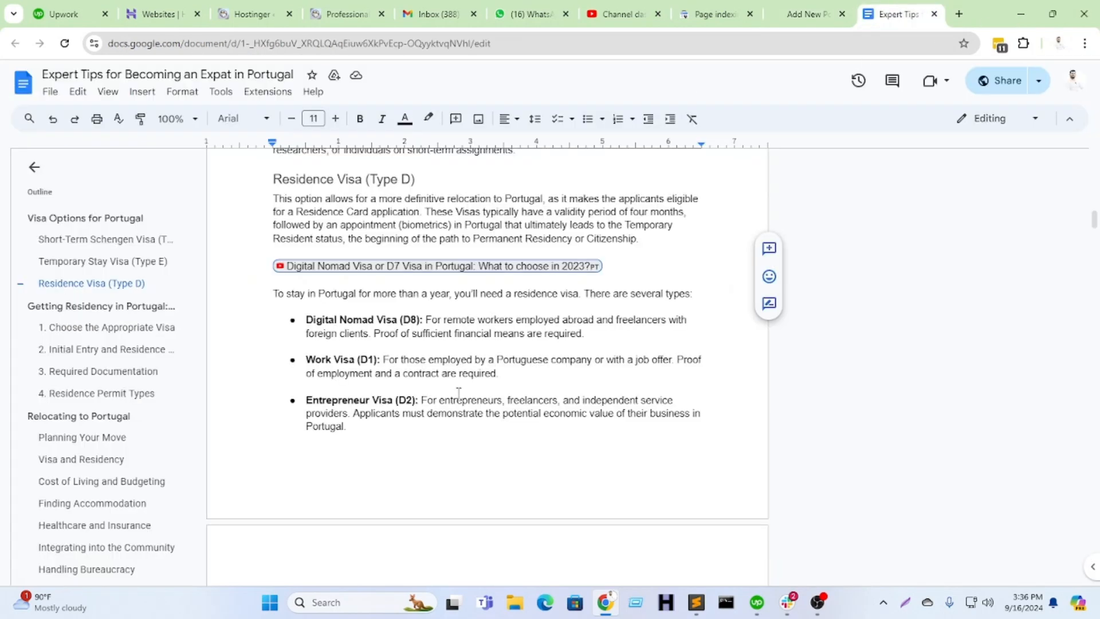
{"action": "left_click", "coordinate": [422, 430]}
{"action": "scroll", "coordinate": [422, 358], "scroll_direction": "down", "scroll_amount": 4}
{"action": "scroll", "coordinate": [298, 346], "scroll_direction": "up", "scroll_amount": 2}
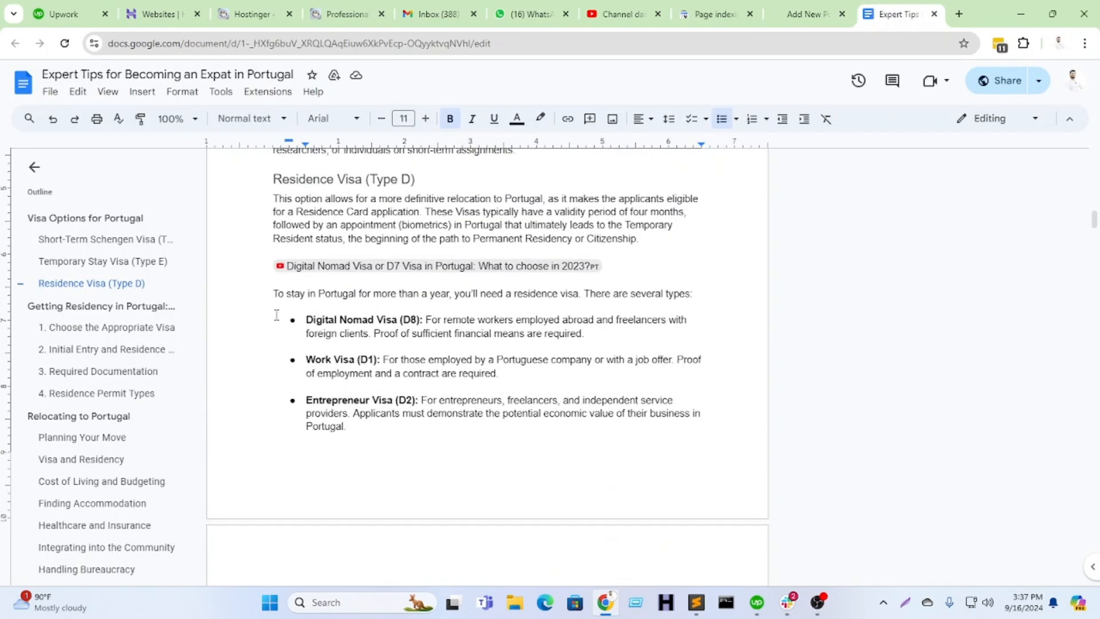
{"action": "left_click_drag", "start_coordinate": [273, 294], "coordinate": [698, 297]}
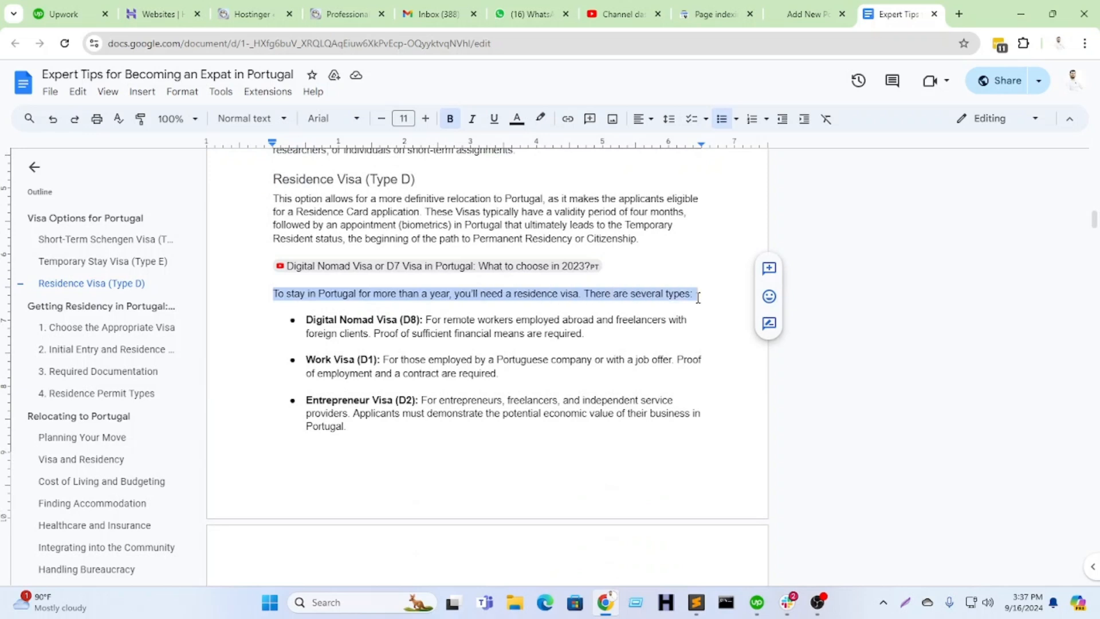
{"action": "left_click", "coordinate": [807, 13]}
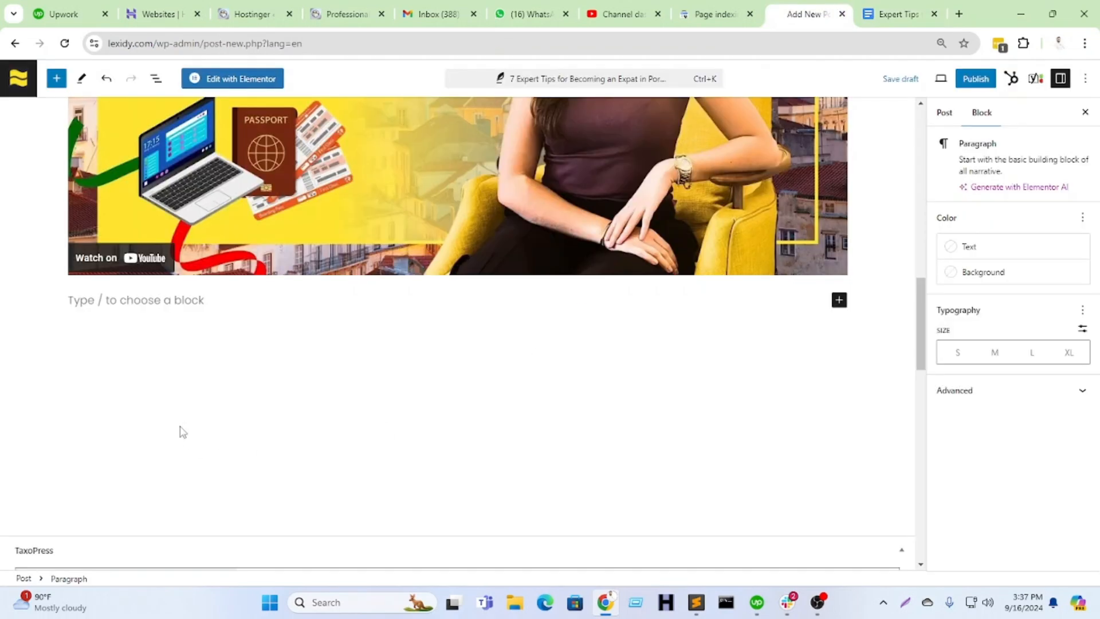
{"action": "key", "text": "ctrl+v"}
Step: Add a bulleted list below the sentence and fill it with the visa types, Digital Nomad Visa (D8) through Golden Visa, copied from Google Docs
{"action": "key", "text": "Return"}
{"action": "left_click", "coordinate": [839, 300]}
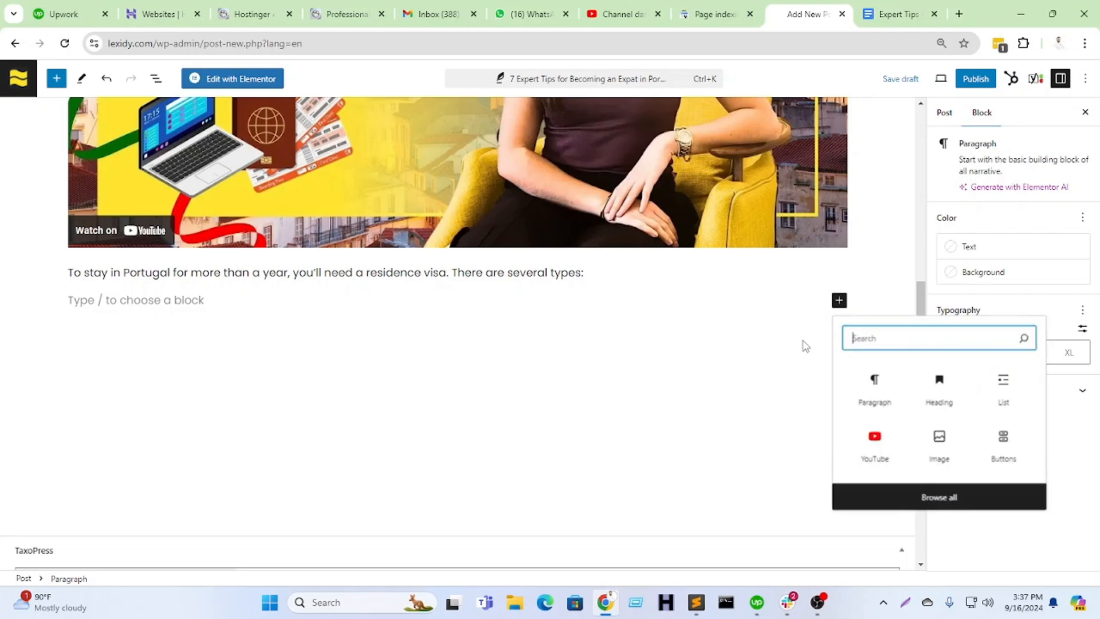
{"action": "left_click", "coordinate": [982, 401]}
{"action": "left_click", "coordinate": [882, 13]}
{"action": "scroll", "coordinate": [487, 343], "scroll_direction": "down", "scroll_amount": 4}
{"action": "left_click_drag", "start_coordinate": [306, 182], "coordinate": [519, 186]}
{"action": "left_click", "coordinate": [804, 14]}
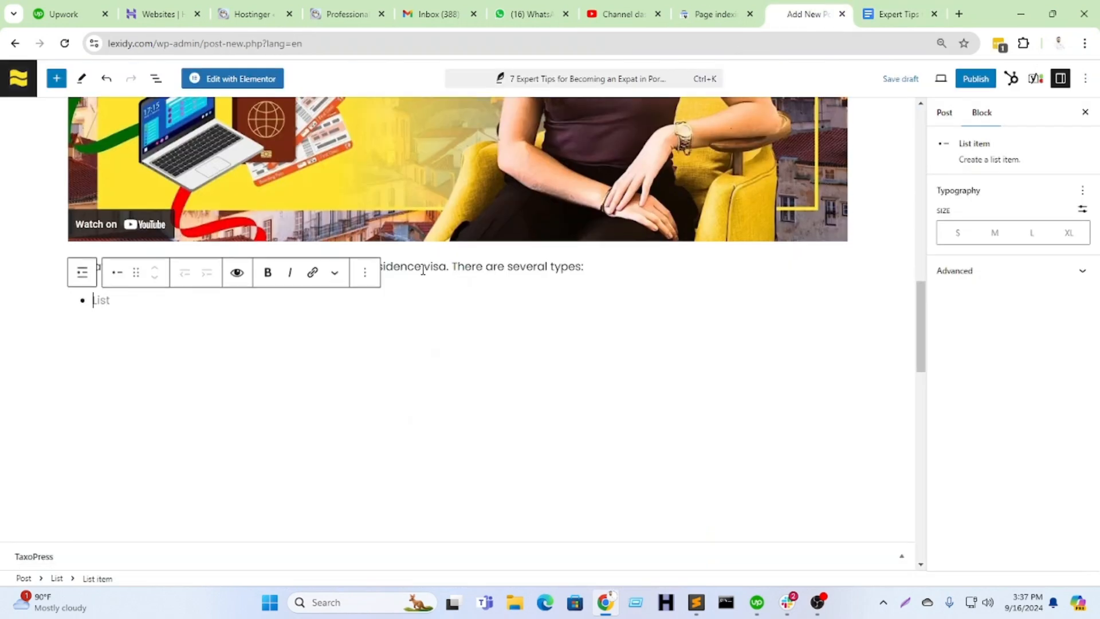
{"action": "key", "text": "ctrl+v"}
{"action": "scroll", "coordinate": [229, 368], "scroll_direction": "up", "scroll_amount": 3}
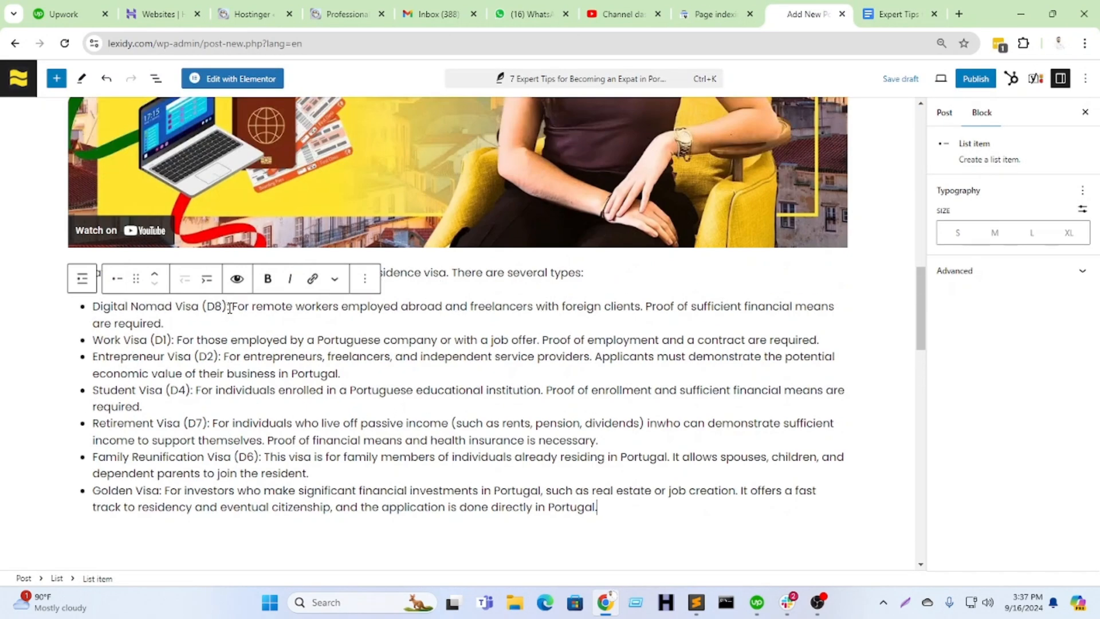
Step: Bold the visa name at the start of every list item, from "Digital Nomad Visa (D8):" to "Golden Visa:"
{"action": "left_click_drag", "start_coordinate": [229, 308], "coordinate": [90, 310]}
{"action": "key", "text": "ctrl+b"}
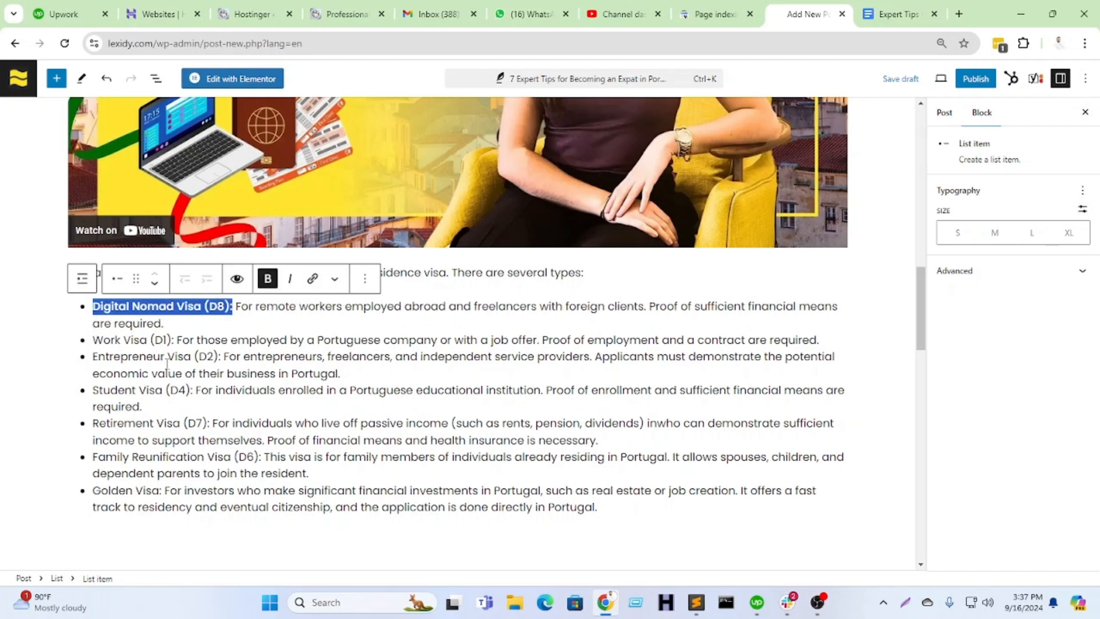
{"action": "left_click_drag", "start_coordinate": [176, 340], "coordinate": [80, 345]}
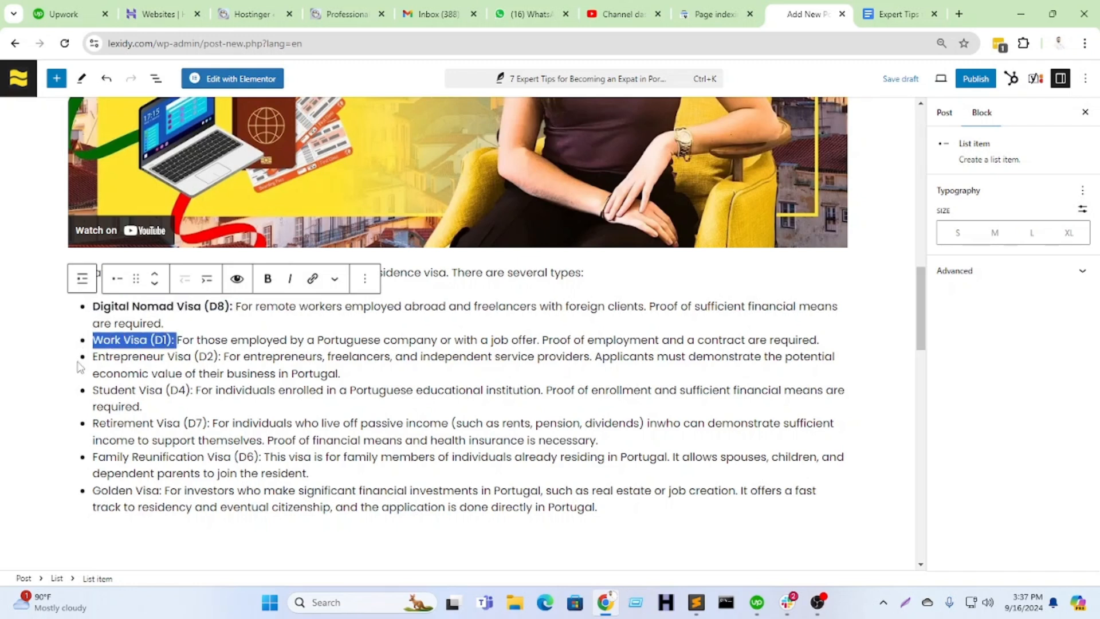
{"action": "key", "text": "ctrl+b"}
{"action": "left_click_drag", "start_coordinate": [222, 356], "coordinate": [92, 358]}
{"action": "key", "text": "ctrl+b"}
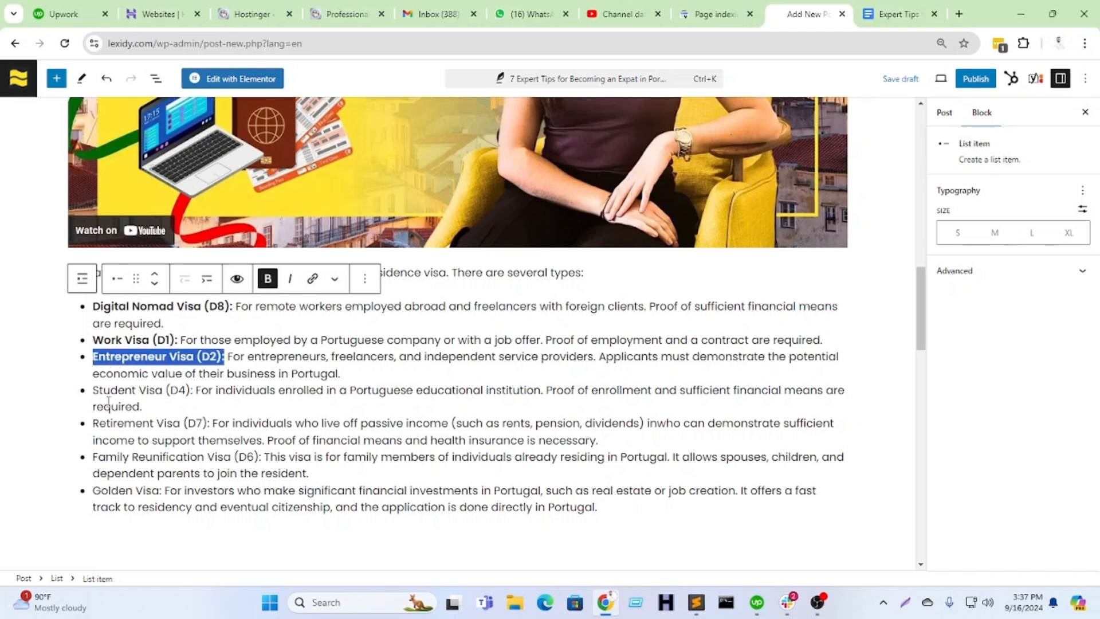
{"action": "left_click_drag", "start_coordinate": [191, 391], "coordinate": [95, 391]}
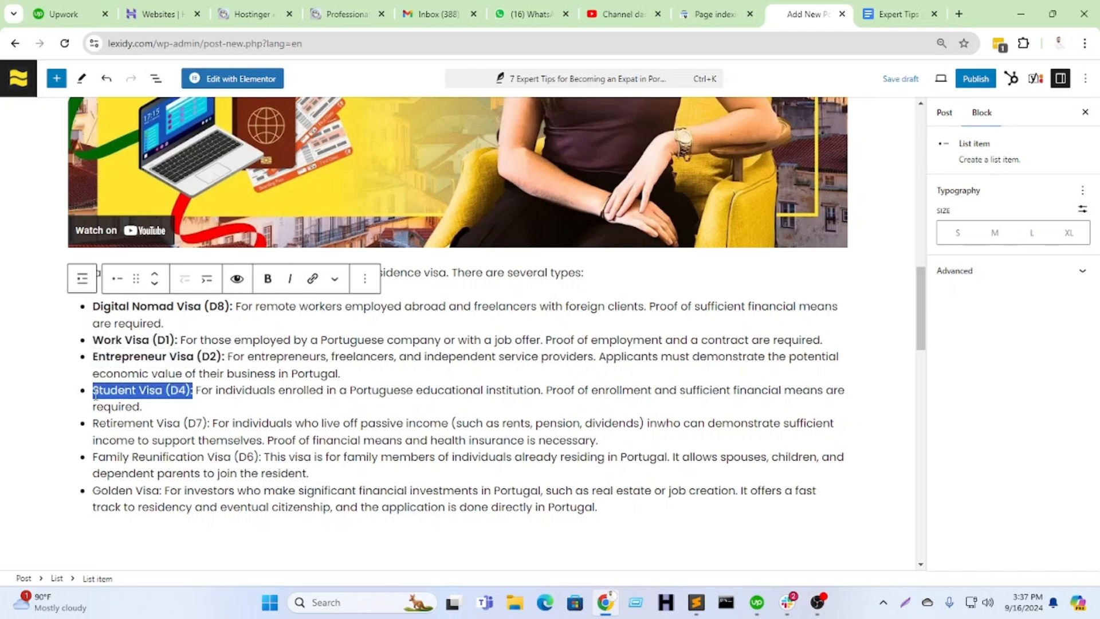
{"action": "key", "text": "ctrl+b"}
{"action": "left_click_drag", "start_coordinate": [212, 423], "coordinate": [98, 424]}
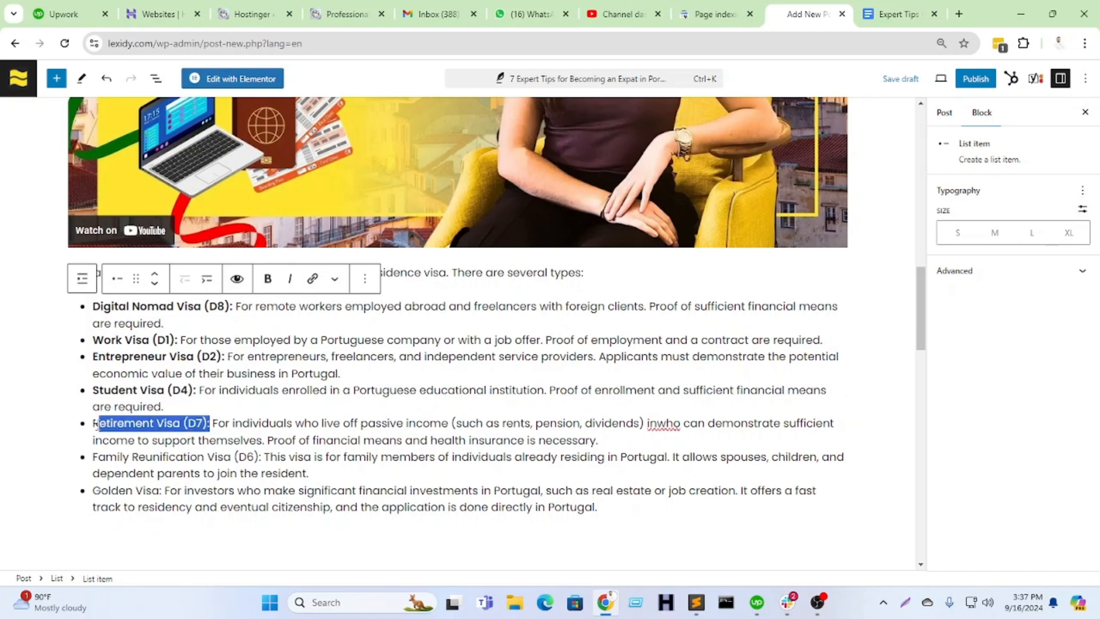
{"action": "key", "text": "ctrl+b"}
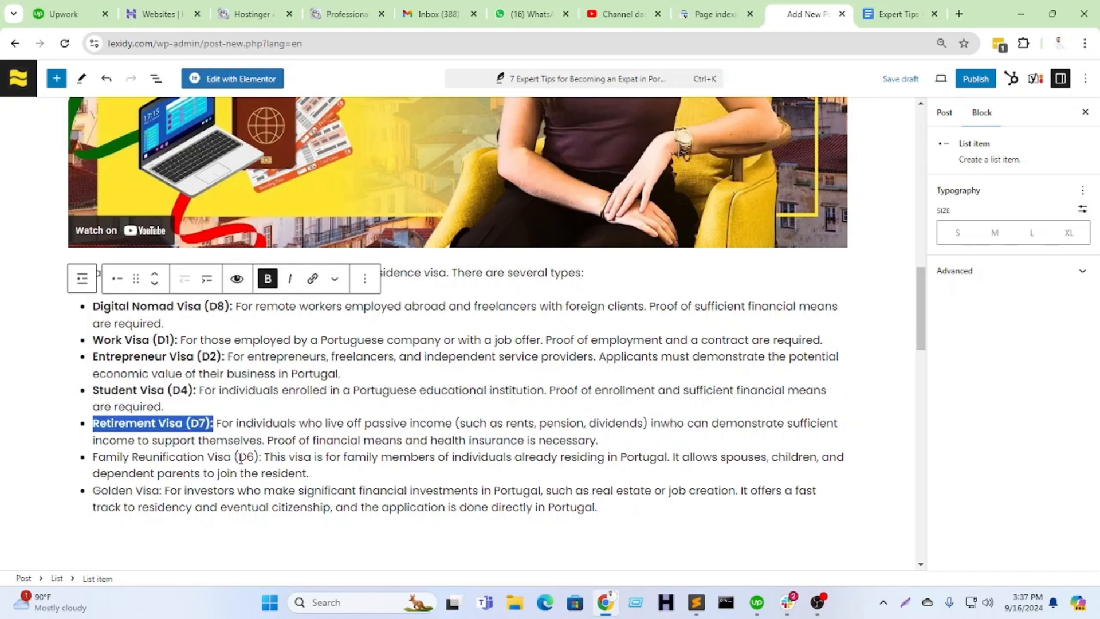
{"action": "left_click_drag", "start_coordinate": [260, 457], "coordinate": [74, 462]}
{"action": "key", "text": "ctrl+b"}
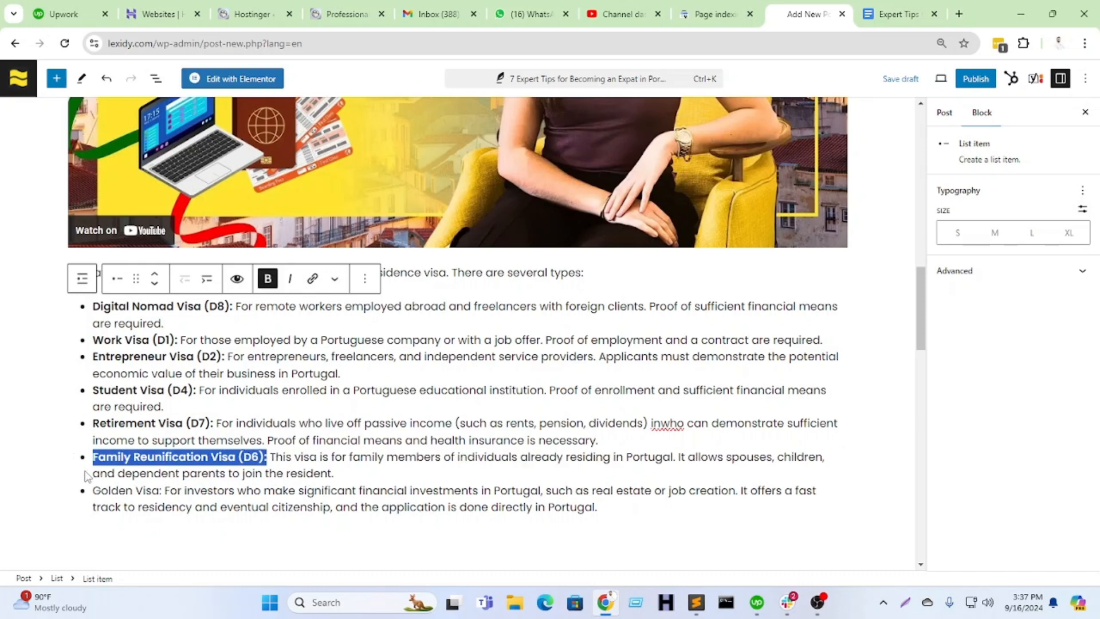
{"action": "left_click_drag", "start_coordinate": [164, 491], "coordinate": [76, 489]}
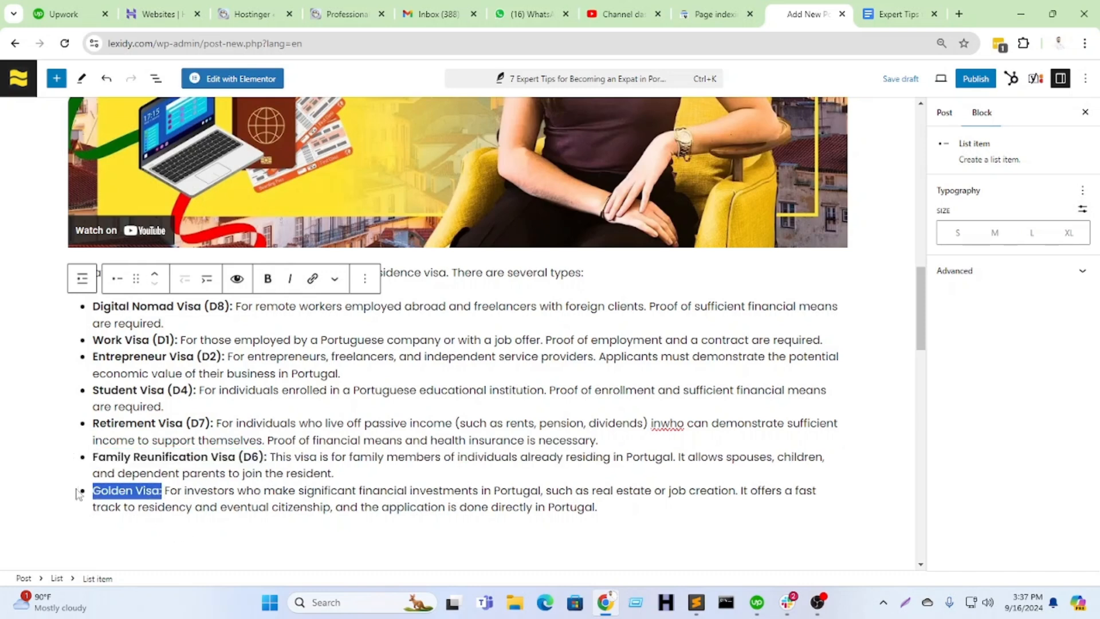
{"action": "key", "text": "ctrl+b"}
Step: End the list after the Golden Visa item and start an empty paragraph below it
{"action": "scroll", "coordinate": [510, 508], "scroll_direction": "down", "scroll_amount": 3}
{"action": "left_click", "coordinate": [617, 390]}
{"action": "key", "text": "Return"}
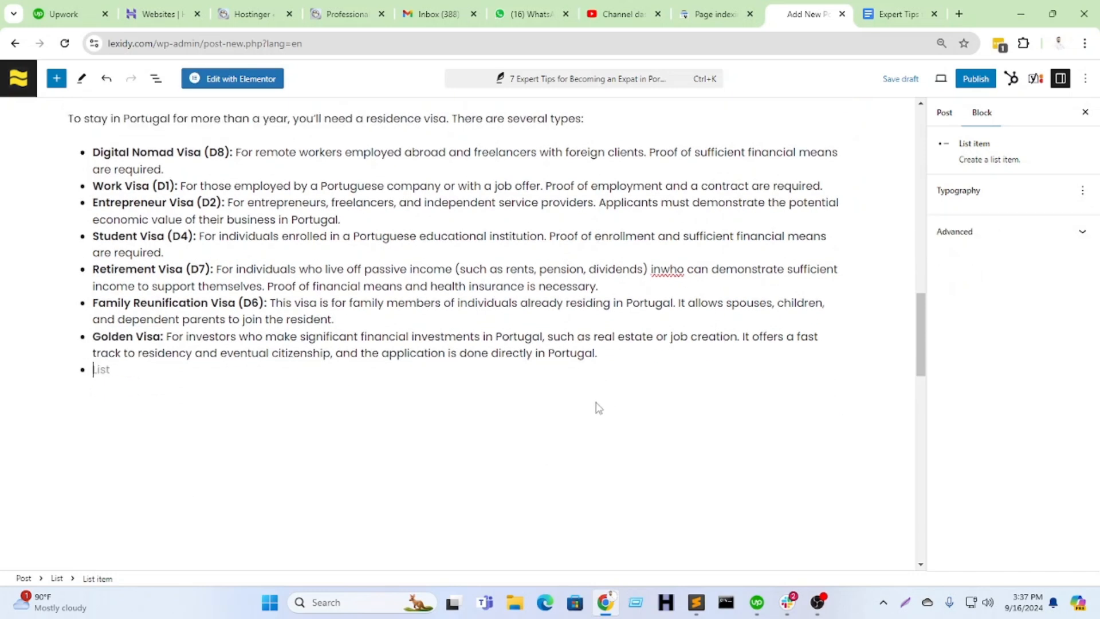
{"action": "key", "text": "Return"}
{"action": "scroll", "coordinate": [256, 377], "scroll_direction": "up", "scroll_amount": 2}
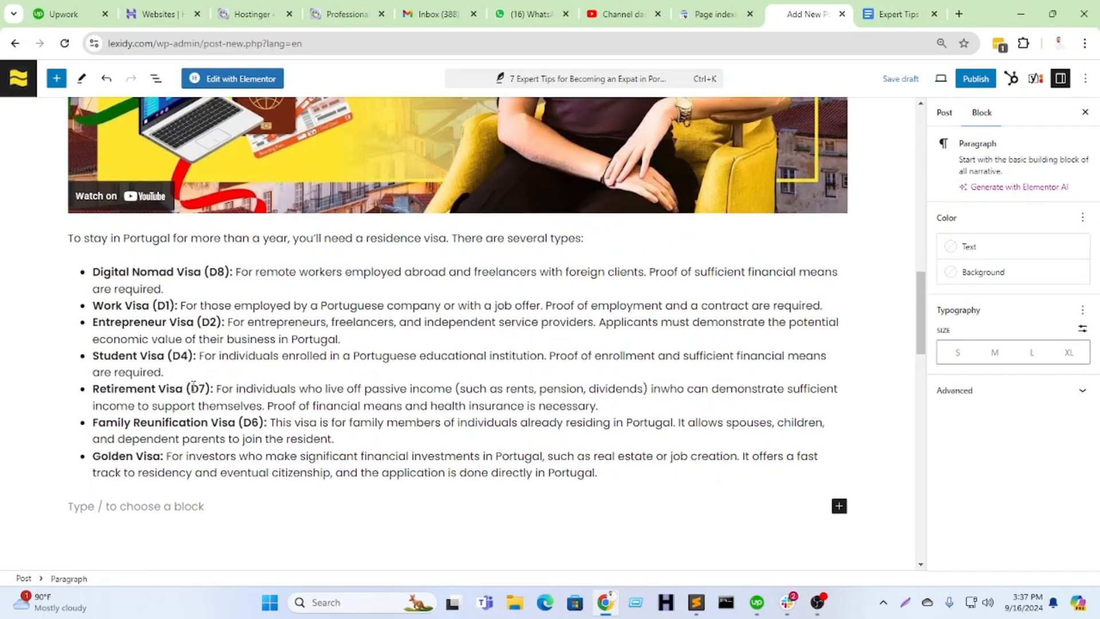
{"action": "scroll", "coordinate": [189, 382], "scroll_direction": "down", "scroll_amount": 2}
{"action": "scroll", "coordinate": [243, 219], "scroll_direction": "up", "scroll_amount": 2}
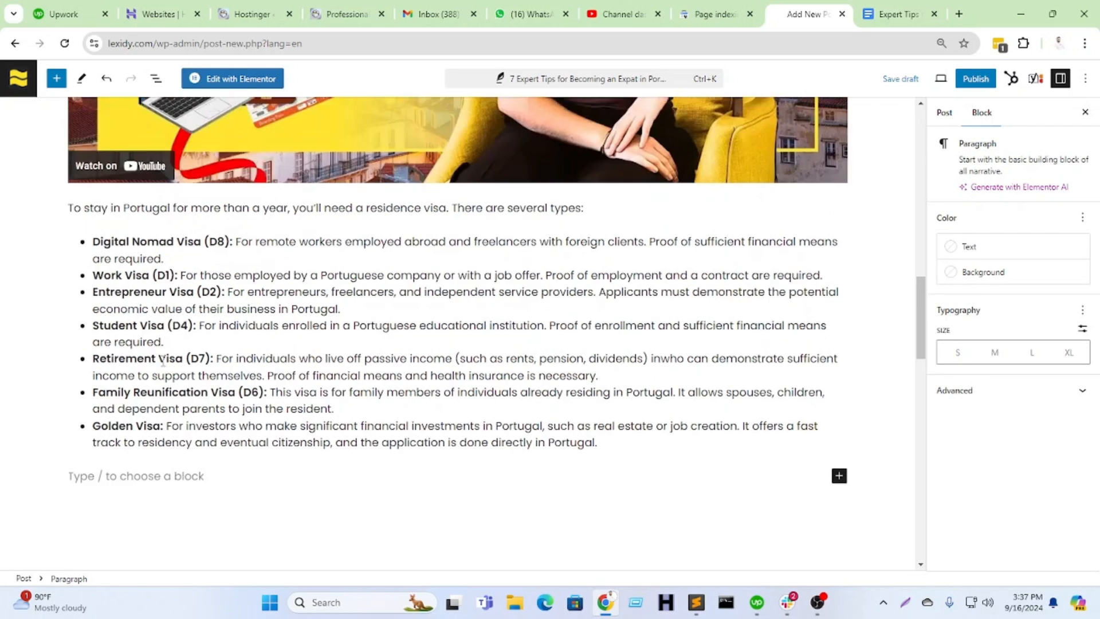
Step: Copy "Getting Residency in Portugal: The Application Process" from Google Docs to below the list and make it a Heading 2
{"action": "left_click", "coordinate": [859, 19]}
{"action": "scroll", "coordinate": [385, 363], "scroll_direction": "down", "scroll_amount": 5}
{"action": "scroll", "coordinate": [449, 277], "scroll_direction": "up", "scroll_amount": 6}
{"action": "left_click_drag", "start_coordinate": [637, 287], "coordinate": [274, 287]}
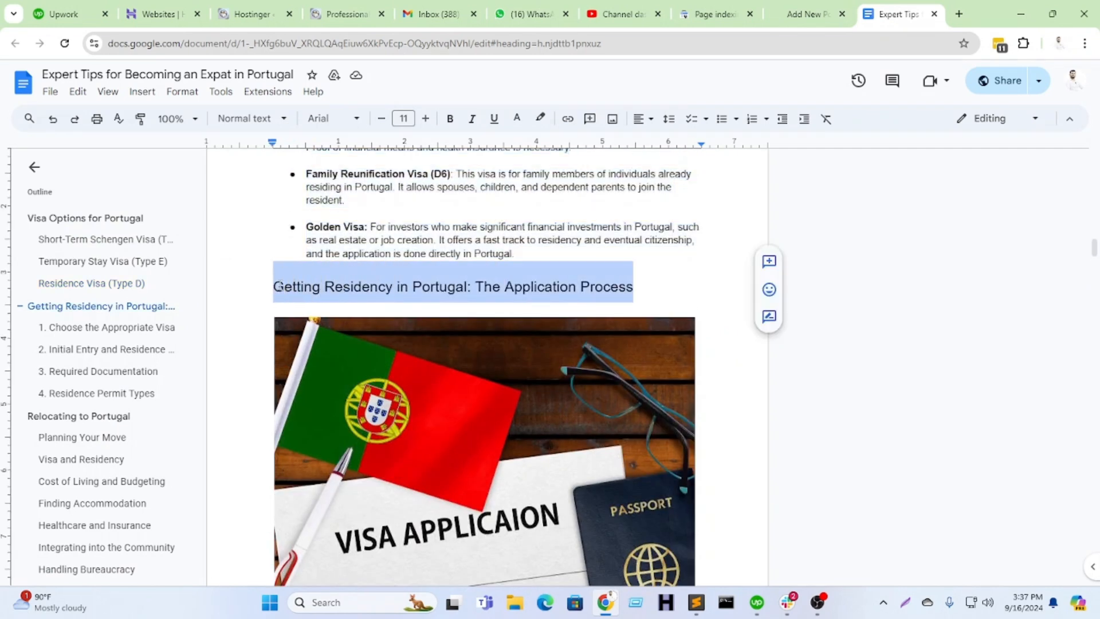
{"action": "left_click", "coordinate": [802, 7]}
{"action": "scroll", "coordinate": [428, 494], "scroll_direction": "down", "scroll_amount": 2}
{"action": "key", "text": "ctrl+v"}
{"action": "left_click", "coordinate": [83, 341]}
{"action": "left_click", "coordinate": [123, 118]}
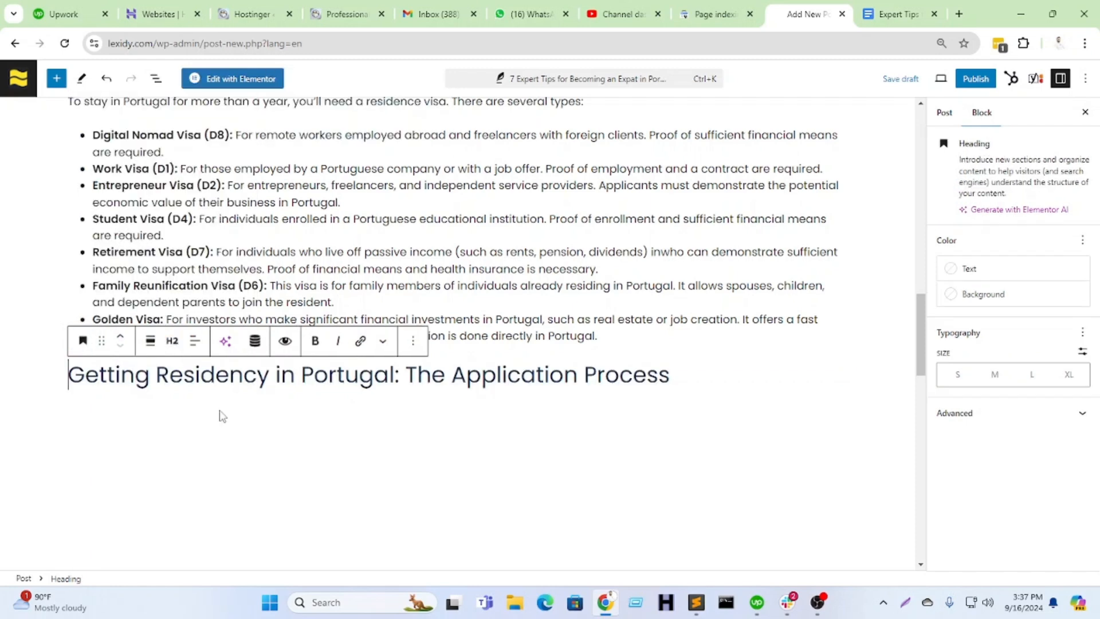
Step: Insert an empty image block below the Getting Residency in Portugal heading and add an empty paragraph under it
{"action": "key", "text": "Return"}
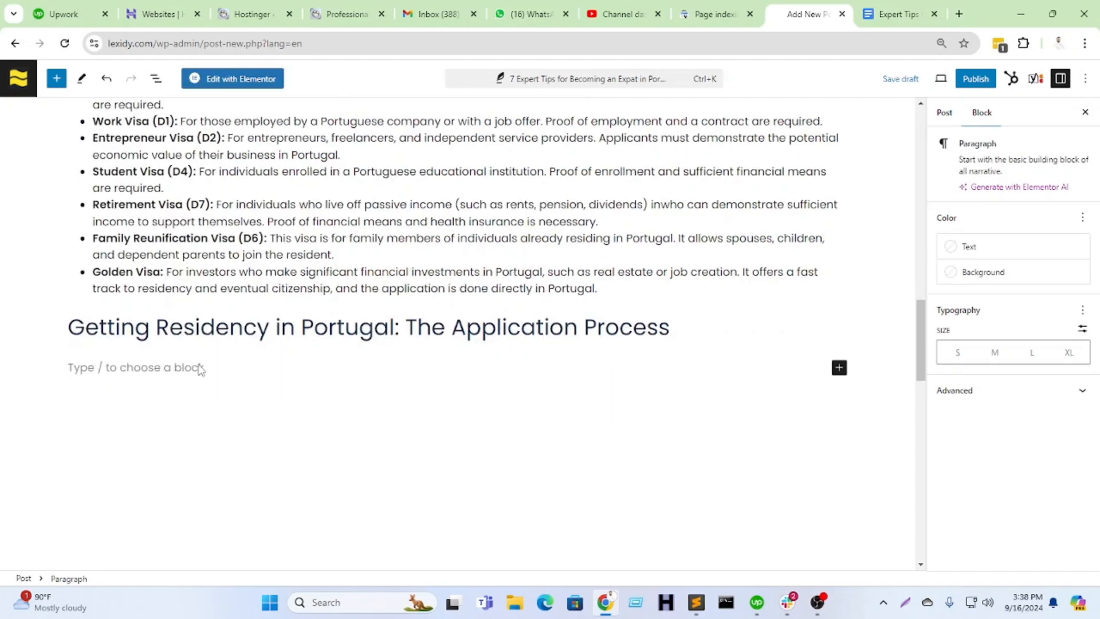
{"action": "left_click", "coordinate": [839, 367]}
{"action": "left_click", "coordinate": [942, 516]}
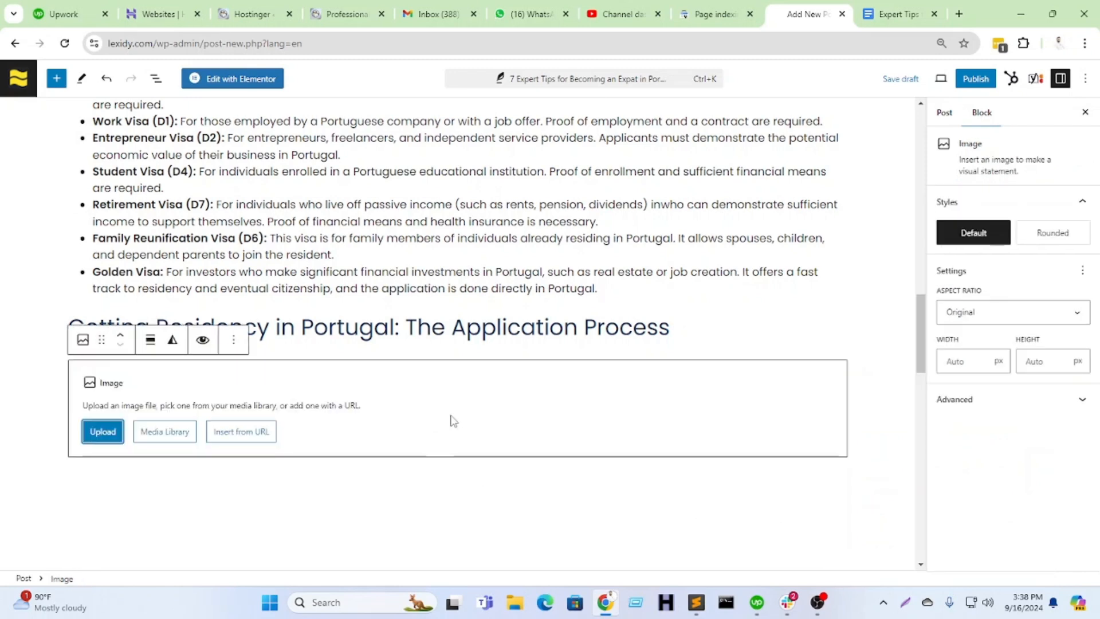
{"action": "scroll", "coordinate": [328, 371], "scroll_direction": "down", "scroll_amount": 3}
{"action": "left_click", "coordinate": [169, 286]}
{"action": "left_click", "coordinate": [157, 279]}
{"action": "scroll", "coordinate": [527, 424], "scroll_direction": "up", "scroll_amount": 3}
{"action": "left_click", "coordinate": [504, 424]}
{"action": "left_click", "coordinate": [238, 501]}
Step: Copy the "Applying for a visa typically involves…" paragraph from Google Docs and paste it below the image block
{"action": "left_click", "coordinate": [896, 14]}
{"action": "scroll", "coordinate": [307, 252], "scroll_direction": "down", "scroll_amount": 4}
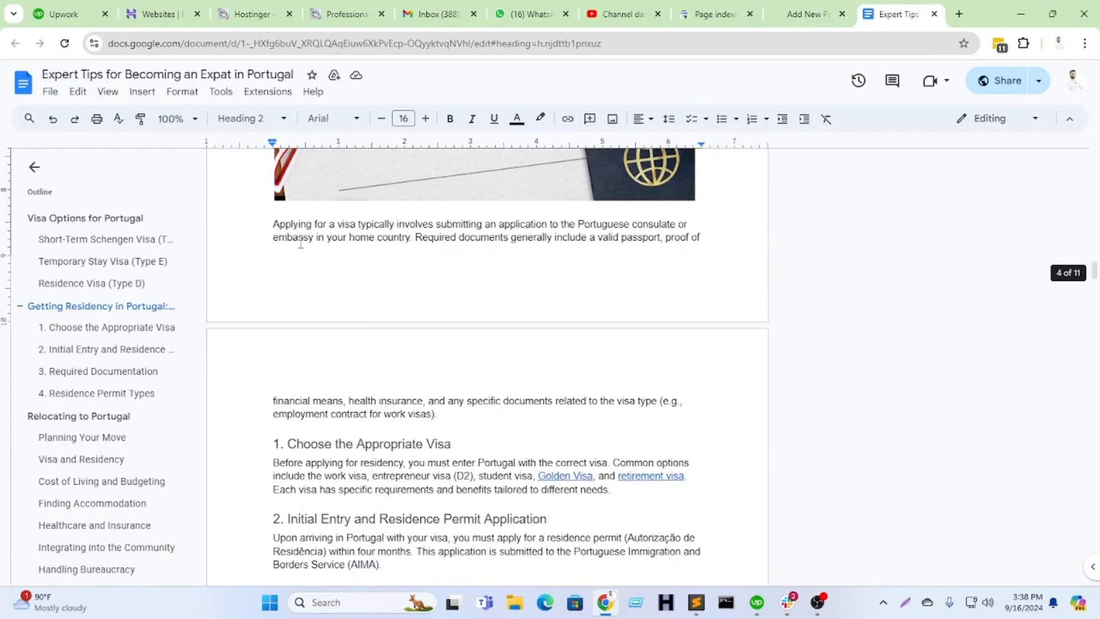
{"action": "triple_click", "coordinate": [275, 221]}
{"action": "key", "text": "ctrl+c"}
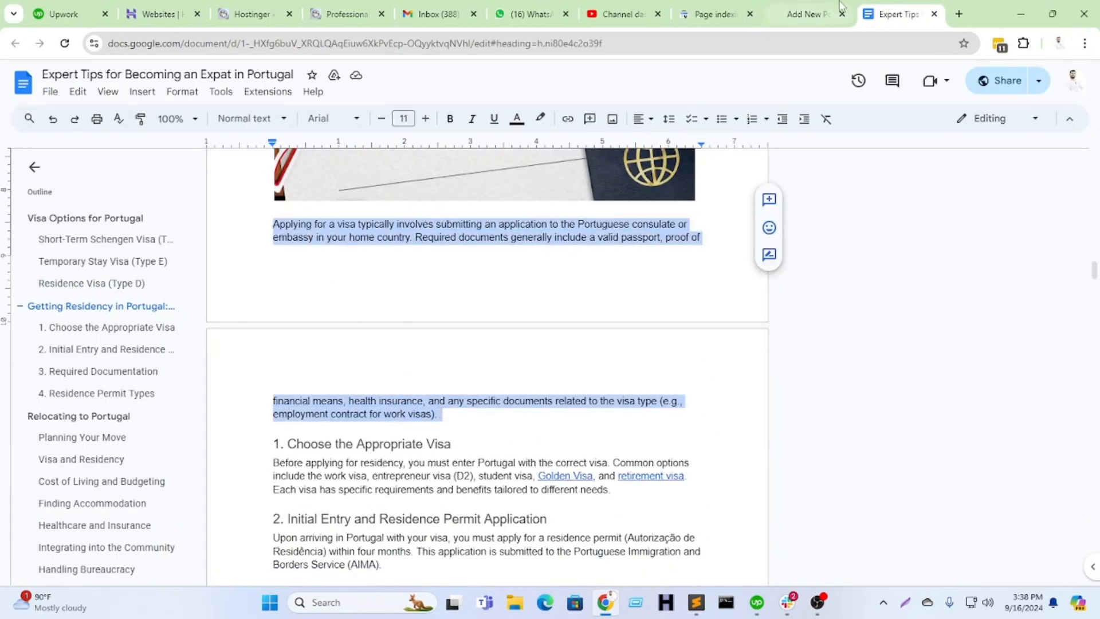
{"action": "left_click", "coordinate": [825, 13]}
{"action": "key", "text": "ctrl+v"}
Step: Copy sections 1 and 2, Choose the Appropriate Visa and Initial Entry and Residence Permit Application, from Google Docs and paste them below the paragraph
{"action": "key", "text": "ctrl+Tab"}
{"action": "scroll", "coordinate": [470, 394], "scroll_direction": "down", "scroll_amount": 3}
{"action": "scroll", "coordinate": [453, 381], "scroll_direction": "up", "scroll_amount": 1}
{"action": "scroll", "coordinate": [372, 344], "scroll_direction": "down", "scroll_amount": 3}
{"action": "scroll", "coordinate": [278, 253], "scroll_direction": "up", "scroll_amount": 1}
{"action": "left_click_drag", "start_coordinate": [289, 236], "coordinate": [328, 407]}
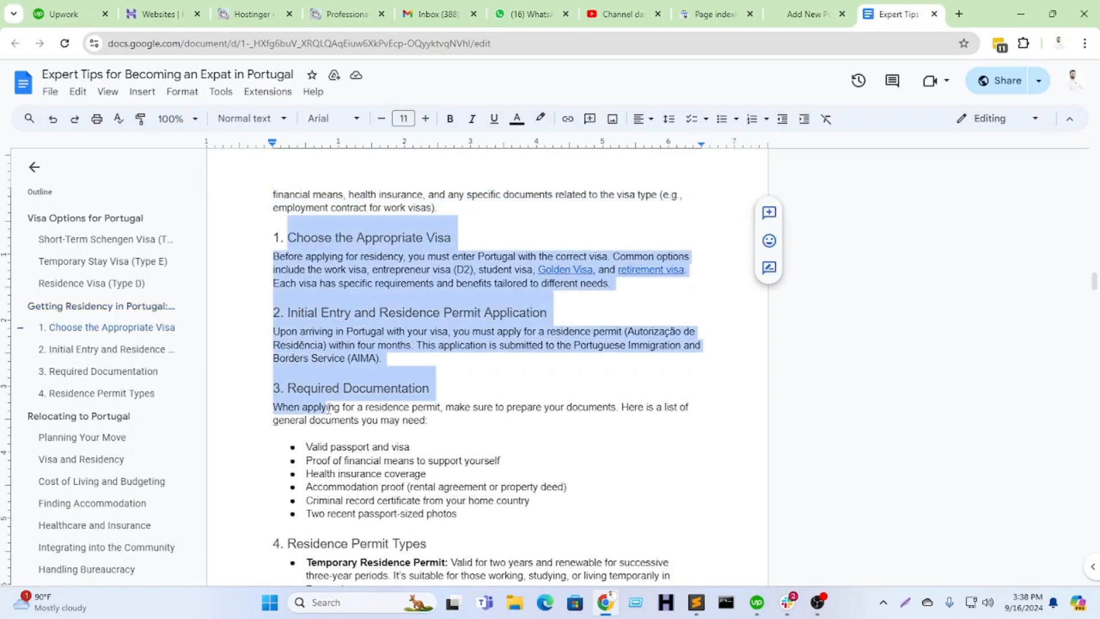
{"action": "left_click", "coordinate": [294, 256]}
{"action": "left_click_drag", "start_coordinate": [273, 240], "coordinate": [605, 355]}
{"action": "left_click", "coordinate": [808, 14]}
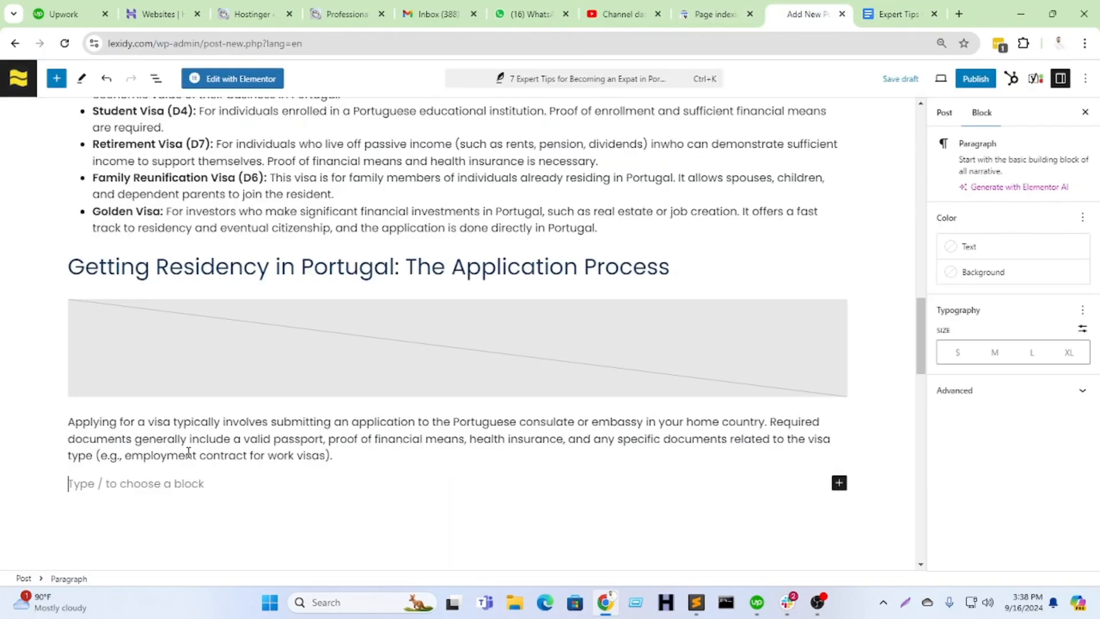
{"action": "type", "text": "Choose the Appropriate Visa Before applying for residency, you must enter Portugal with the correct visa. Common options include the work visa, entrepreneur visa (D2), student visa, Golden Visa, and retirement visa. Each visa has specific requirements and benefits tailored to different needs. Initial Entry and Residence Permit Application Upon arriving in Portugal with your visa, you must apply for a residence permit (Autorização de Residência) within four months. This application is submitted to the Portuguese Immigration and Borders Service (AIMA)."}
{"action": "scroll", "coordinate": [221, 438], "scroll_direction": "down", "scroll_amount": 3}
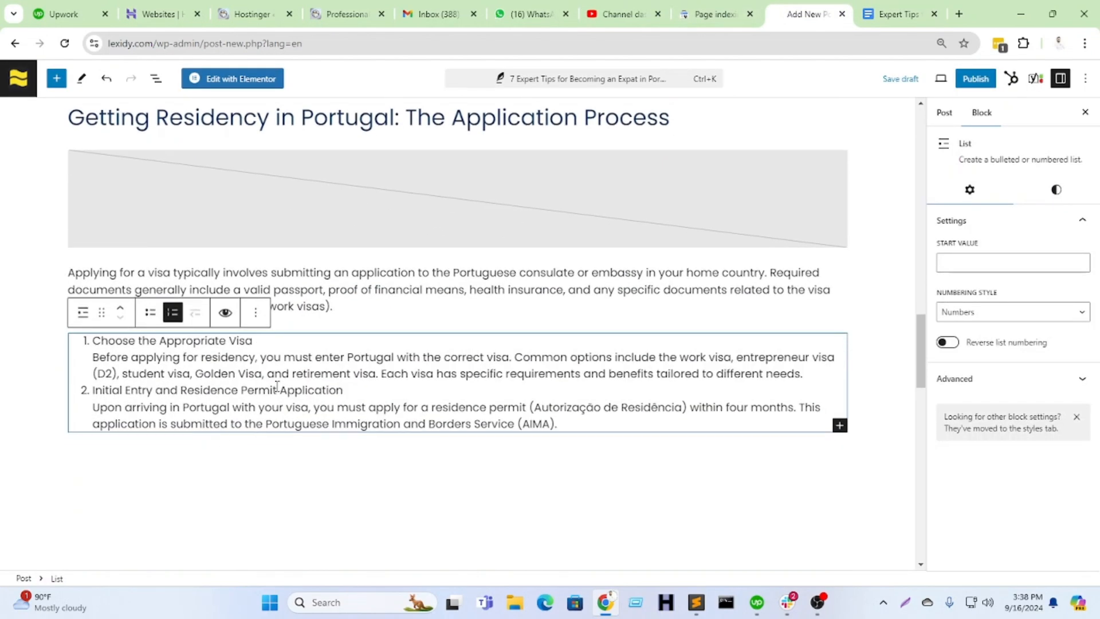
Step: Convert the pasted numbered list of the two application sections into paragraphs
{"action": "left_click", "coordinate": [893, 14]}
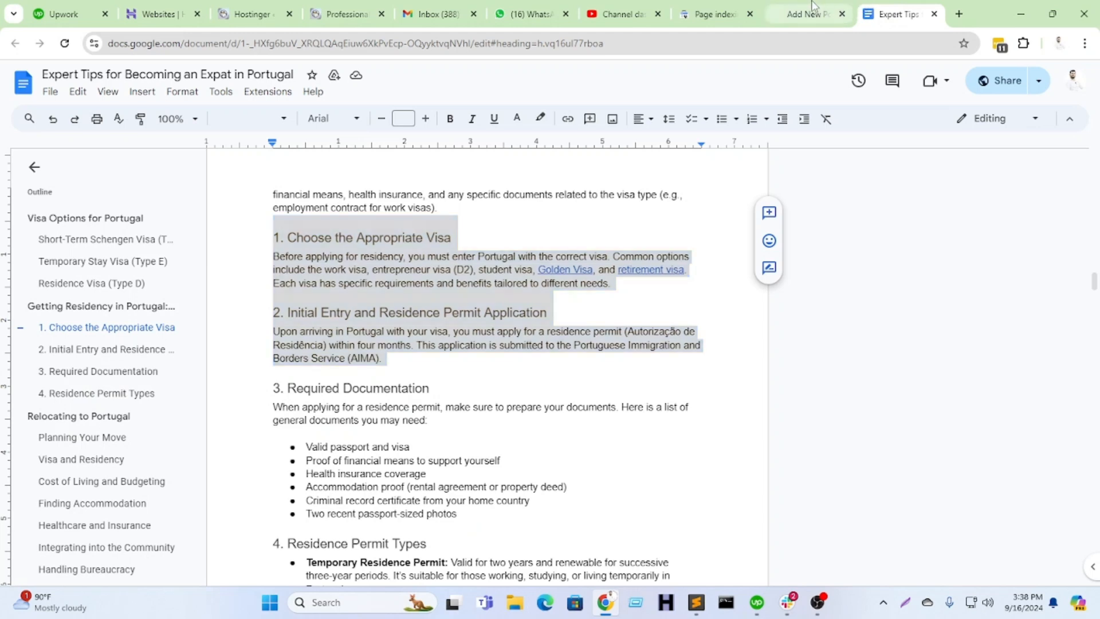
{"action": "left_click", "coordinate": [808, 14]}
{"action": "left_click", "coordinate": [84, 313]}
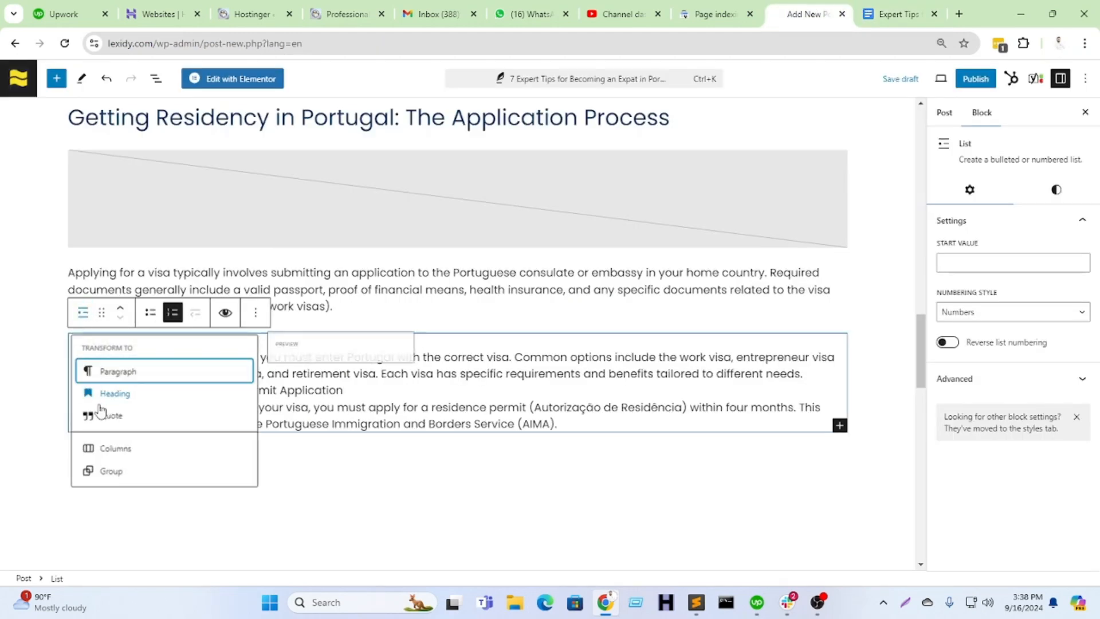
{"action": "left_click", "coordinate": [109, 369]}
Step: Split the body text of both application sections from their title lines into separate paragraphs
{"action": "left_click", "coordinate": [145, 429]}
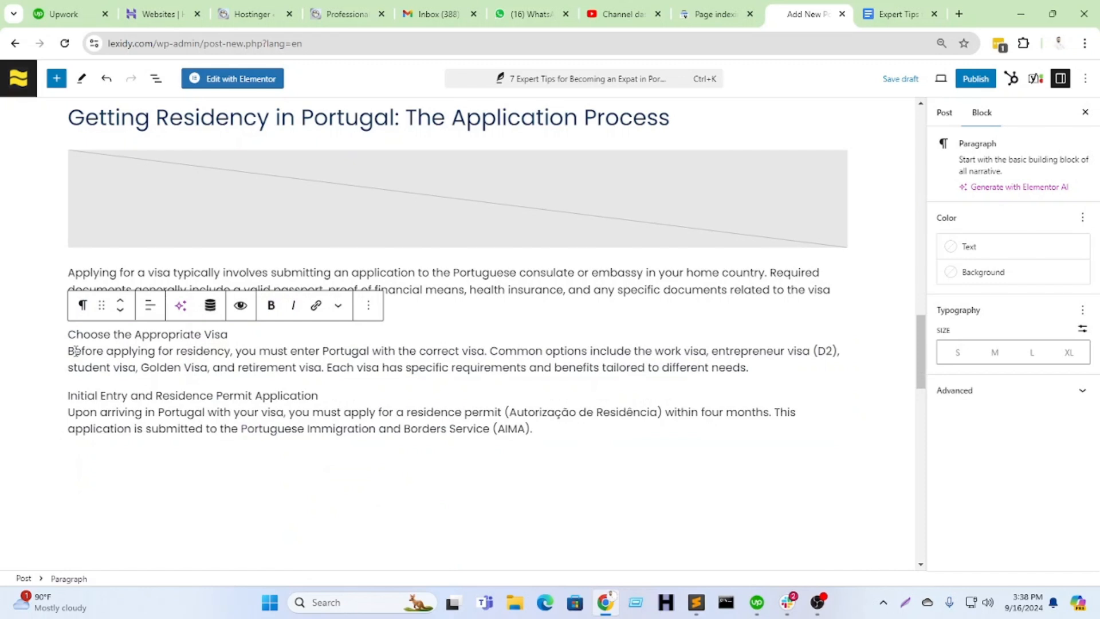
{"action": "key", "text": "Return"}
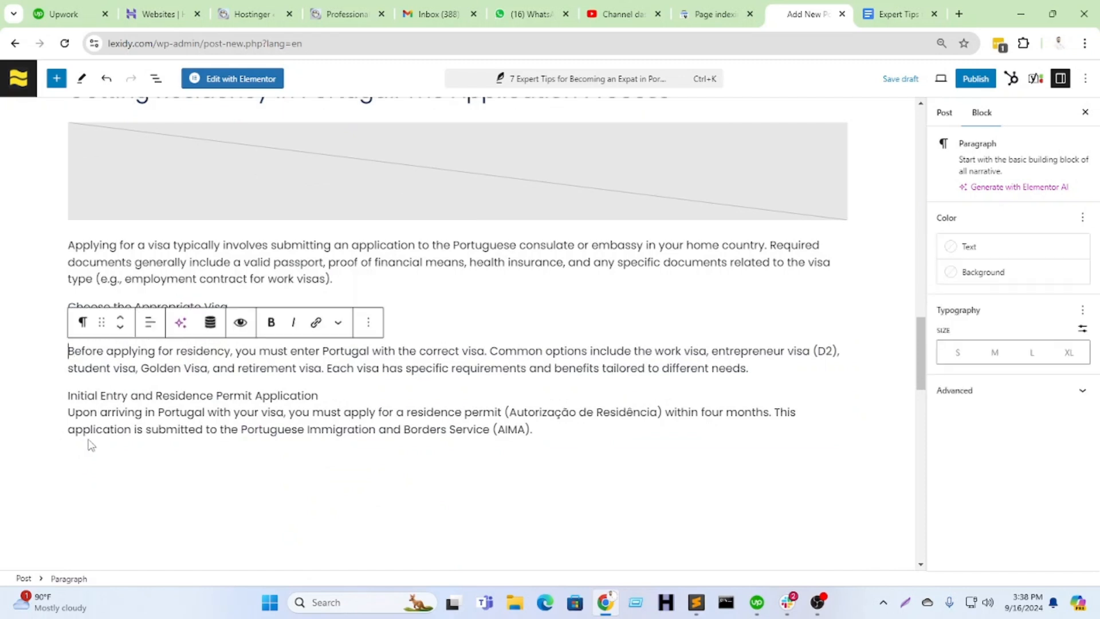
{"action": "left_click", "coordinate": [69, 411]}
{"action": "key", "text": "Return"}
Step: Convert "Choose the Appropriate Visa" into a Heading 3 and remove the empty line after it
{"action": "left_click", "coordinate": [193, 288]}
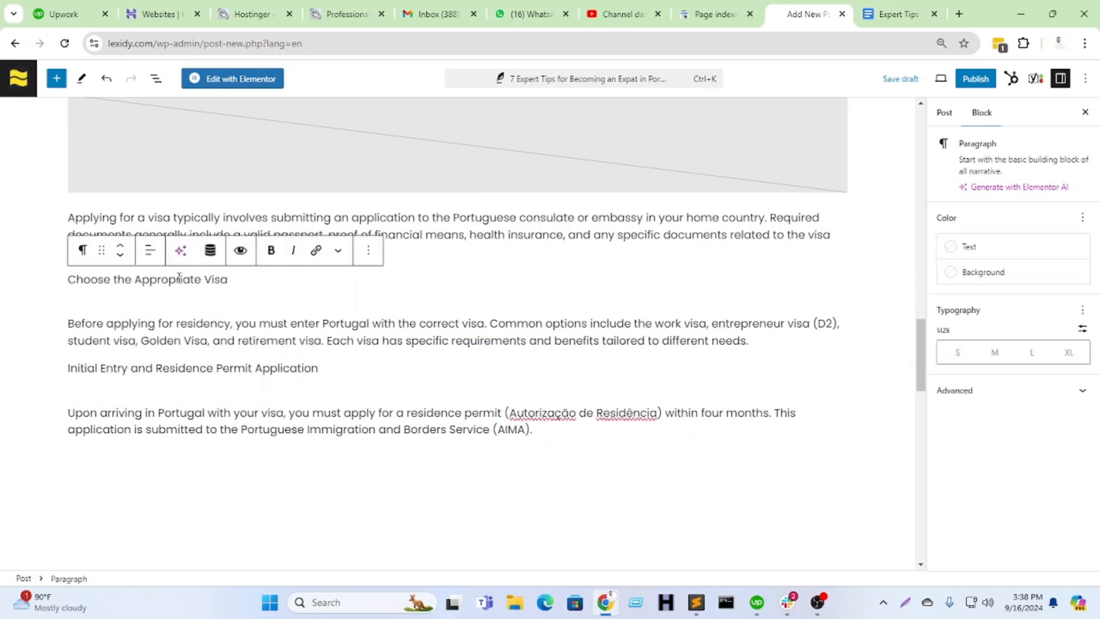
{"action": "left_click", "coordinate": [83, 250]}
{"action": "left_click", "coordinate": [126, 310]}
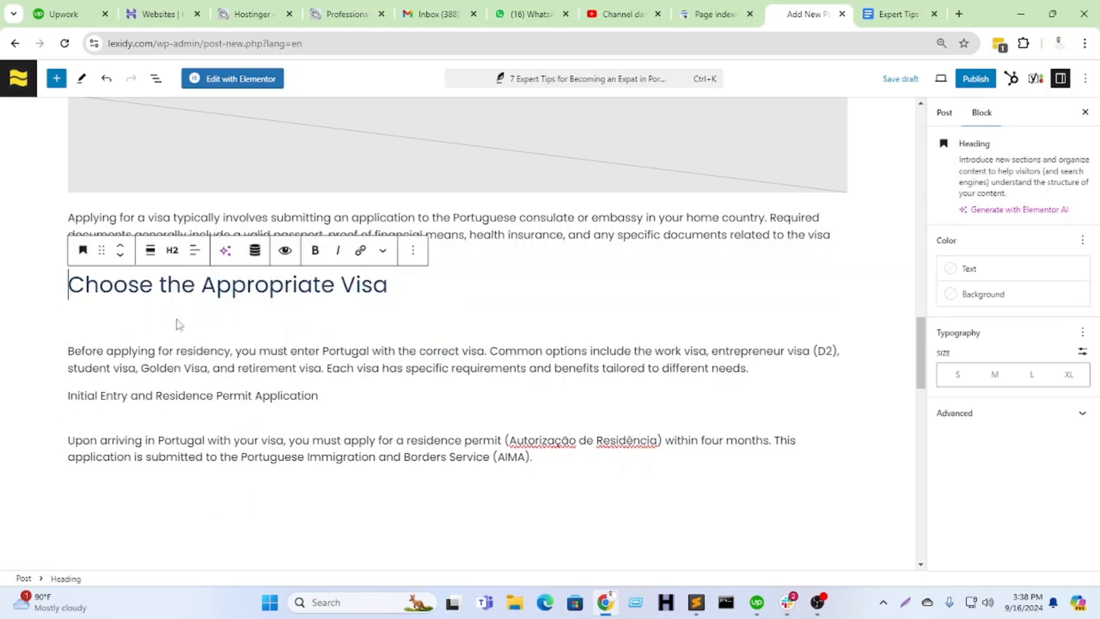
{"action": "left_click", "coordinate": [172, 250]}
{"action": "left_click", "coordinate": [206, 356]}
{"action": "scroll", "coordinate": [140, 365], "scroll_direction": "up", "scroll_amount": 1}
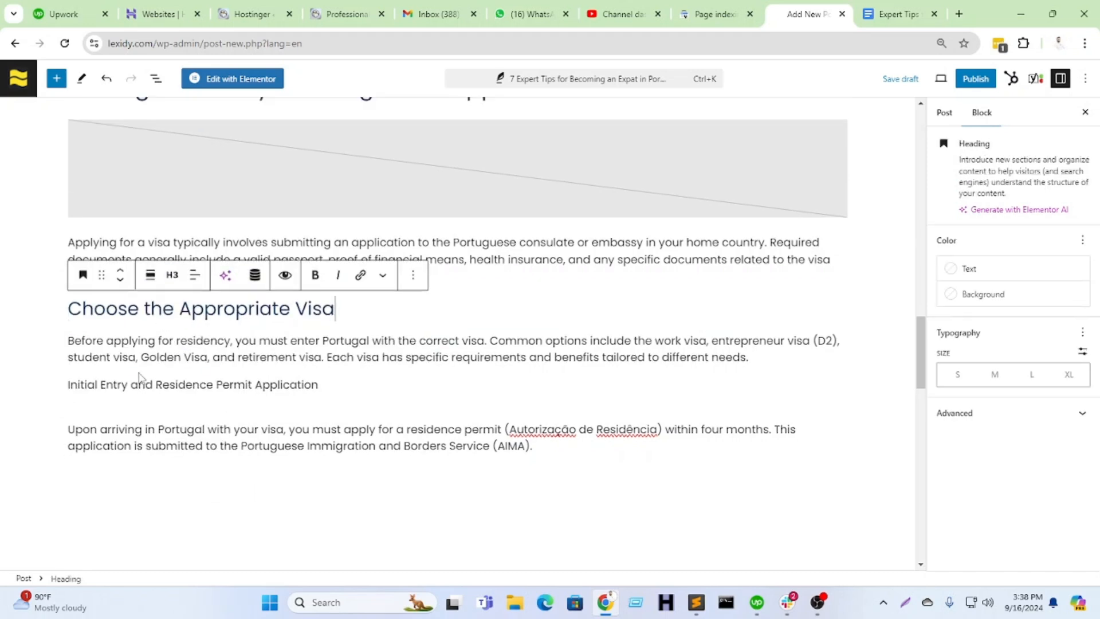
Step: Convert "Initial Entry and Residence Permit Application" into a Heading 3 and remove the empty line after it
{"action": "left_click", "coordinate": [130, 382]}
{"action": "left_click", "coordinate": [83, 356]}
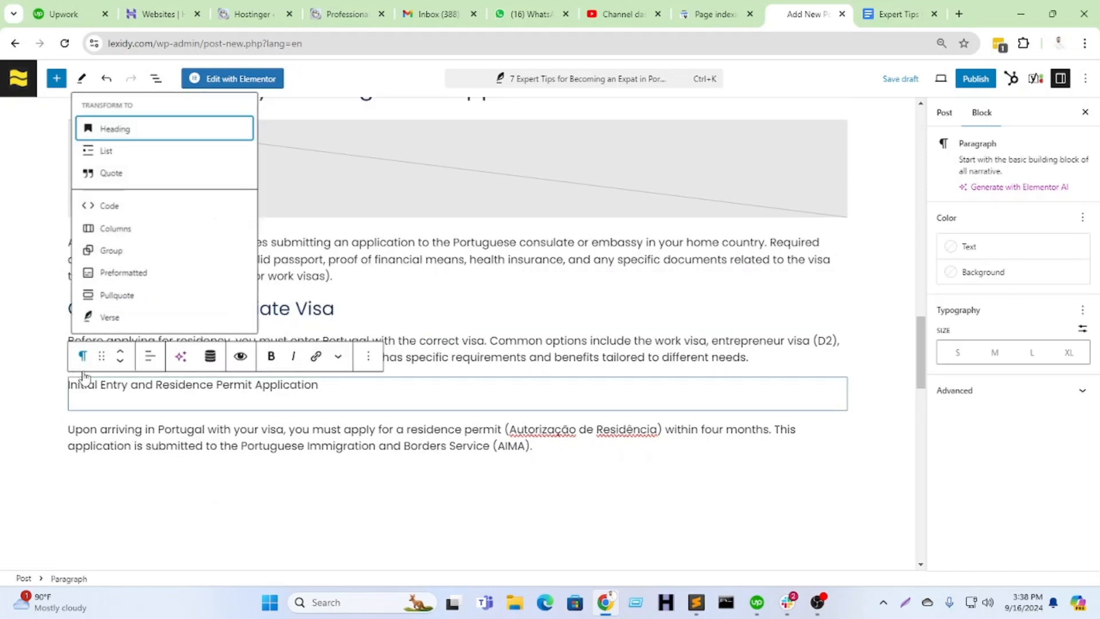
{"action": "left_click", "coordinate": [131, 141]}
{"action": "left_click", "coordinate": [171, 355]}
{"action": "left_click", "coordinate": [198, 442]}
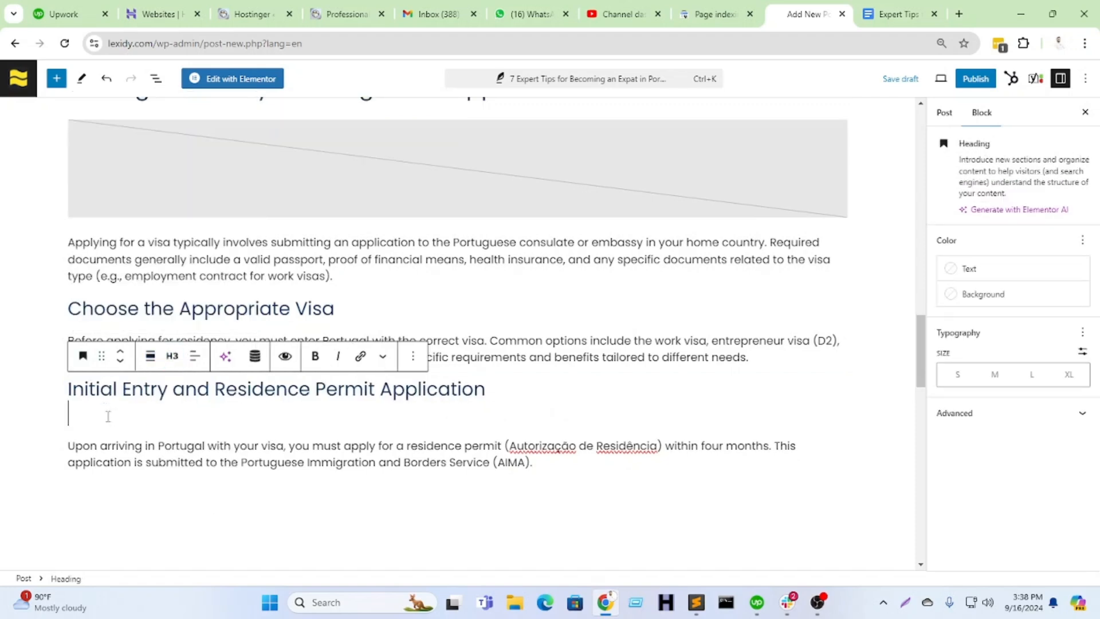
{"action": "key", "text": "BackSpace"}
Step: Copy the title "Required Documentation" from Google Docs and paste it as a Heading 3 below the AIMA application paragraph
{"action": "left_click", "coordinate": [523, 503]}
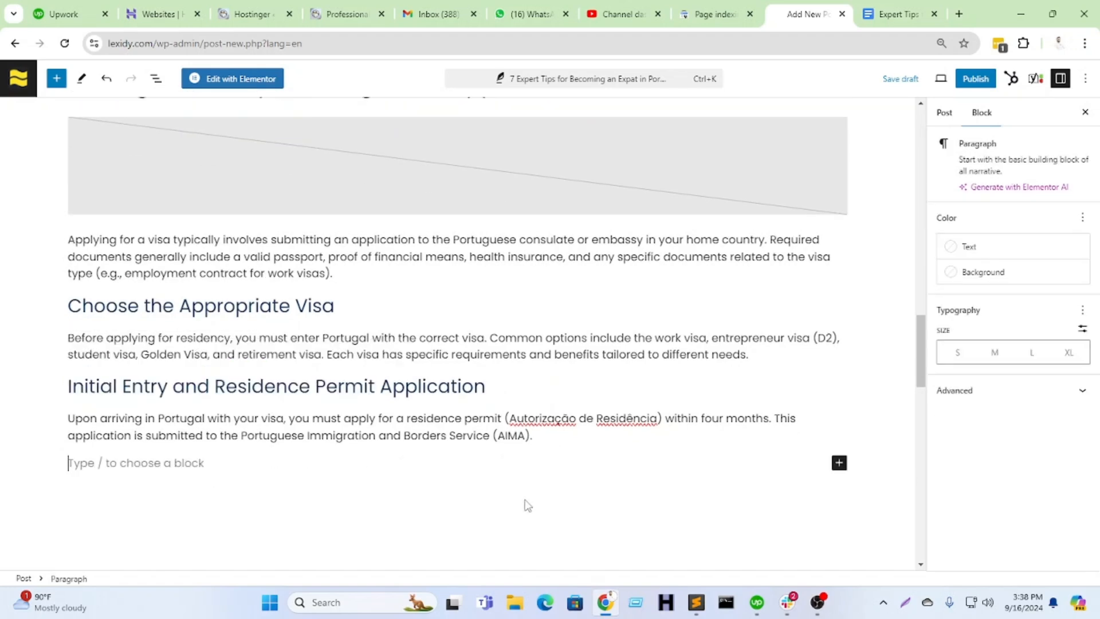
{"action": "left_click", "coordinate": [872, 8]}
{"action": "scroll", "coordinate": [474, 417], "scroll_direction": "down", "scroll_amount": 3}
{"action": "left_click_drag", "start_coordinate": [438, 188], "coordinate": [285, 195]}
{"action": "key", "text": "ctrl+c"}
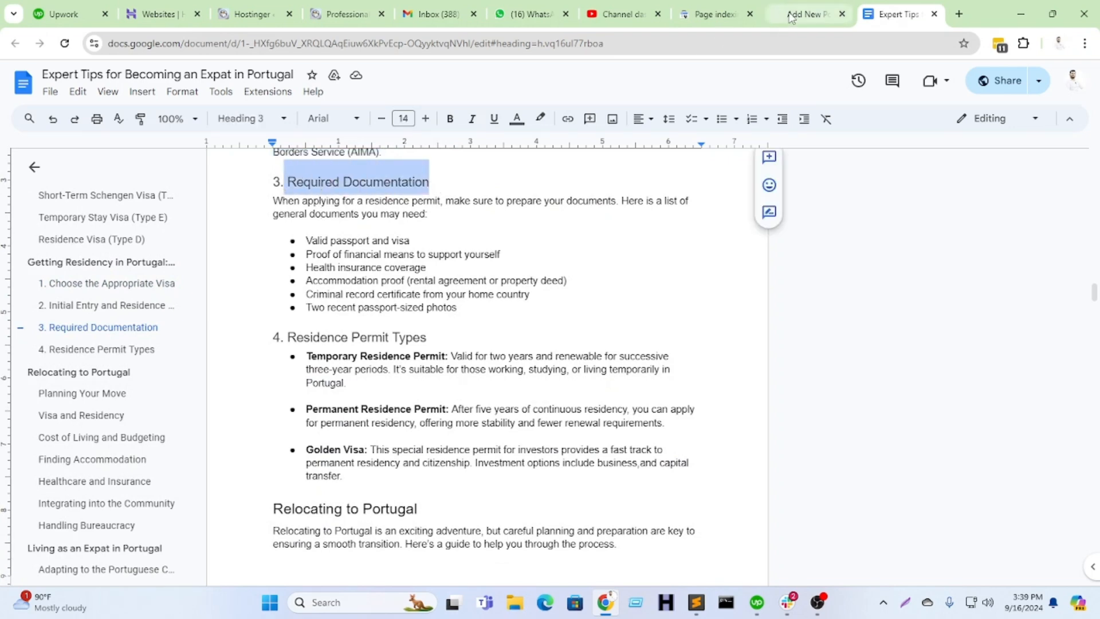
{"action": "left_click", "coordinate": [807, 14]}
{"action": "left_click", "coordinate": [838, 463]}
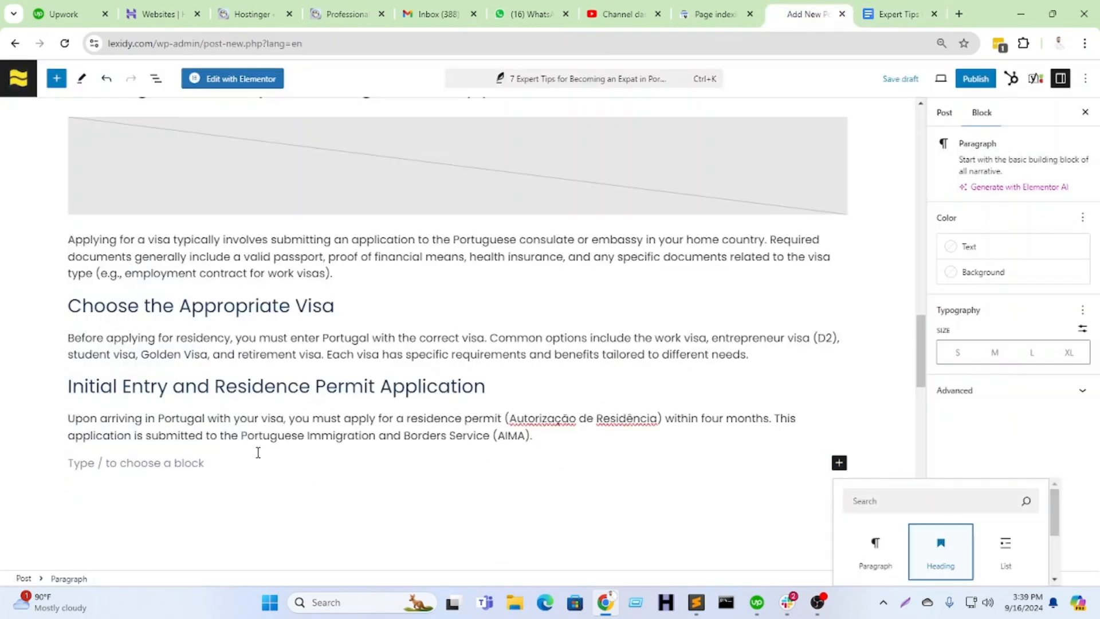
{"action": "left_click", "coordinate": [940, 544]}
{"action": "left_click", "coordinate": [171, 434]}
{"action": "left_click", "coordinate": [188, 329]}
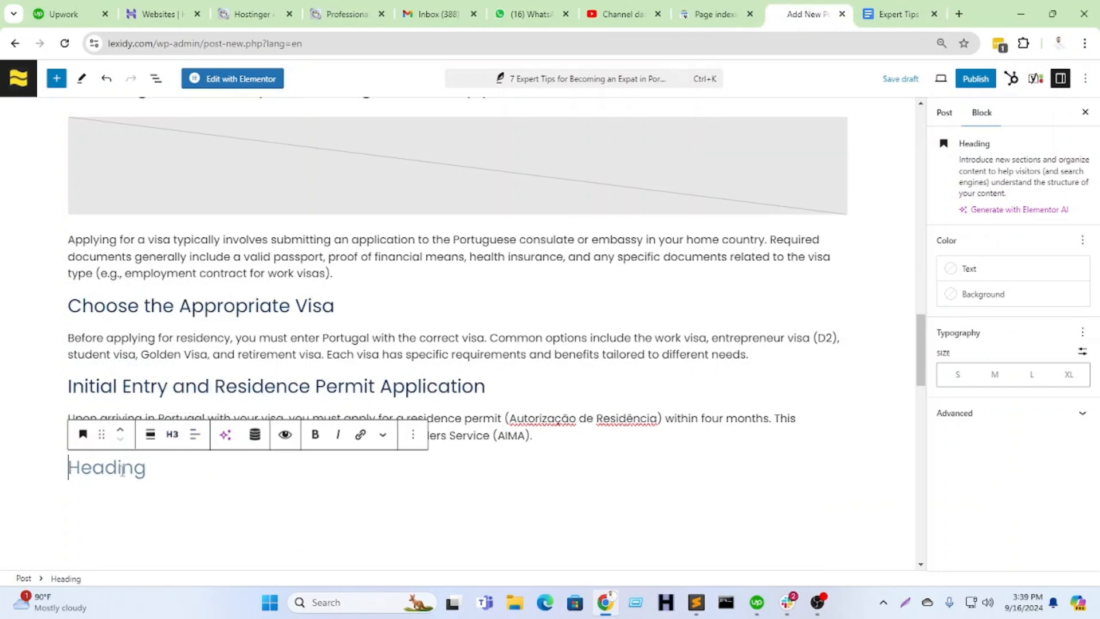
{"action": "key", "text": "ctrl+v"}
{"action": "key", "text": "Return"}
Step: Copy the introductory paragraph of Required Documentation from Google Docs and paste it below its heading in WordPress
{"action": "left_click", "coordinate": [898, 14]}
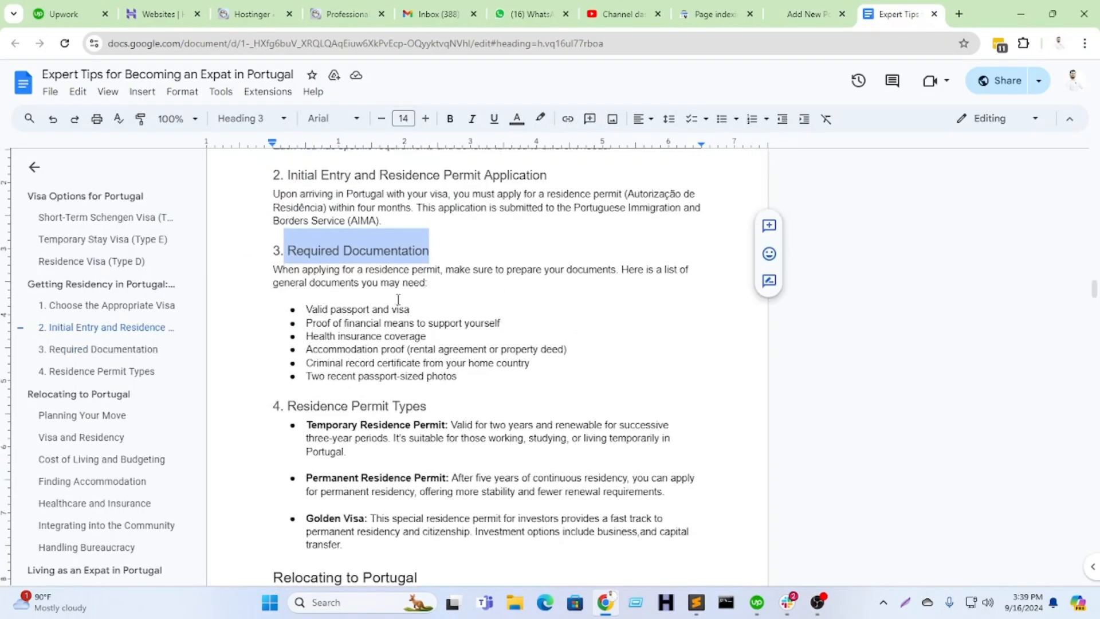
{"action": "left_click_drag", "start_coordinate": [436, 280], "coordinate": [270, 265]}
{"action": "key", "text": "ctrl+c"}
{"action": "left_click", "coordinate": [808, 14]}
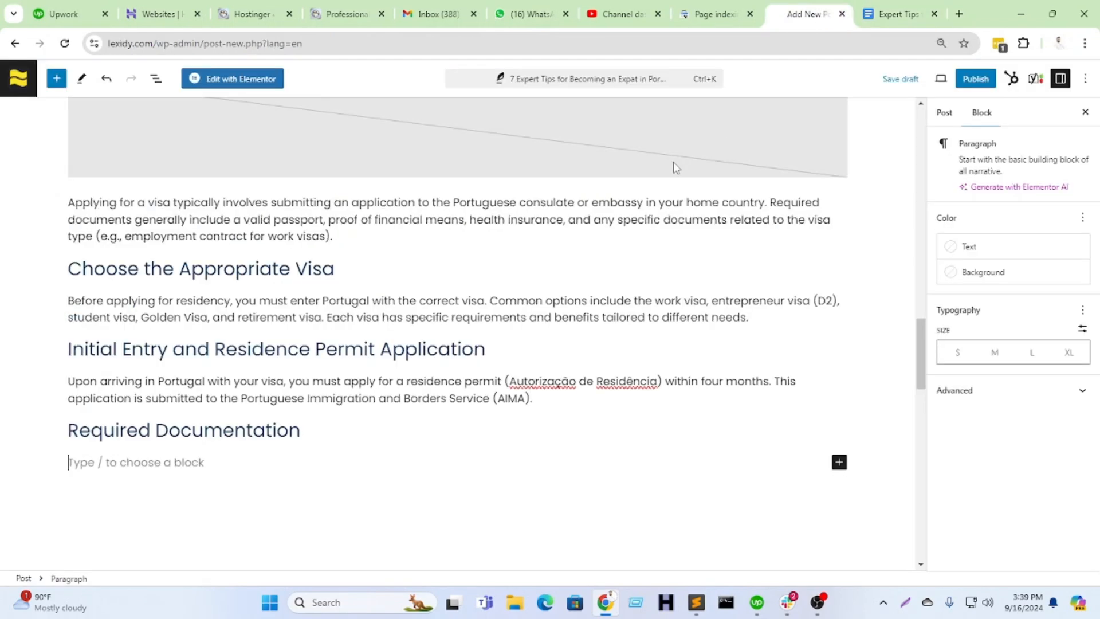
{"action": "key", "text": "ctrl+v"}
Step: Copy the six required documents from Google Docs and paste them into a bulleted list block under the introductory paragraph
{"action": "left_click", "coordinate": [898, 13]}
{"action": "left_click_drag", "start_coordinate": [467, 376], "coordinate": [300, 308]}
{"action": "key", "text": "ctrl+c"}
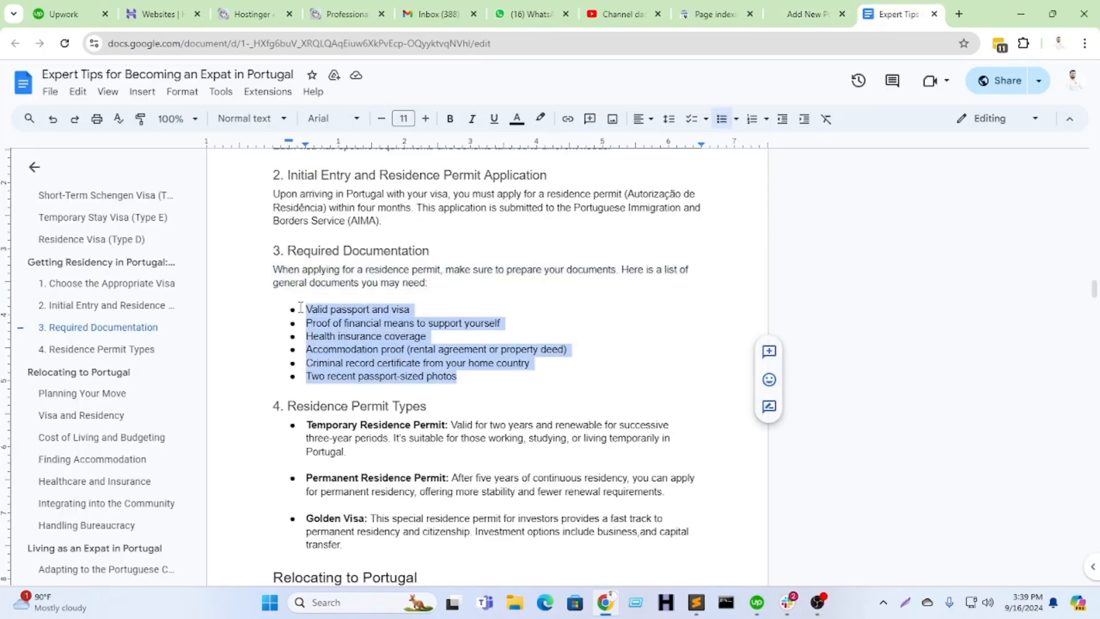
{"action": "left_click", "coordinate": [789, 19]}
{"action": "left_click", "coordinate": [838, 463]}
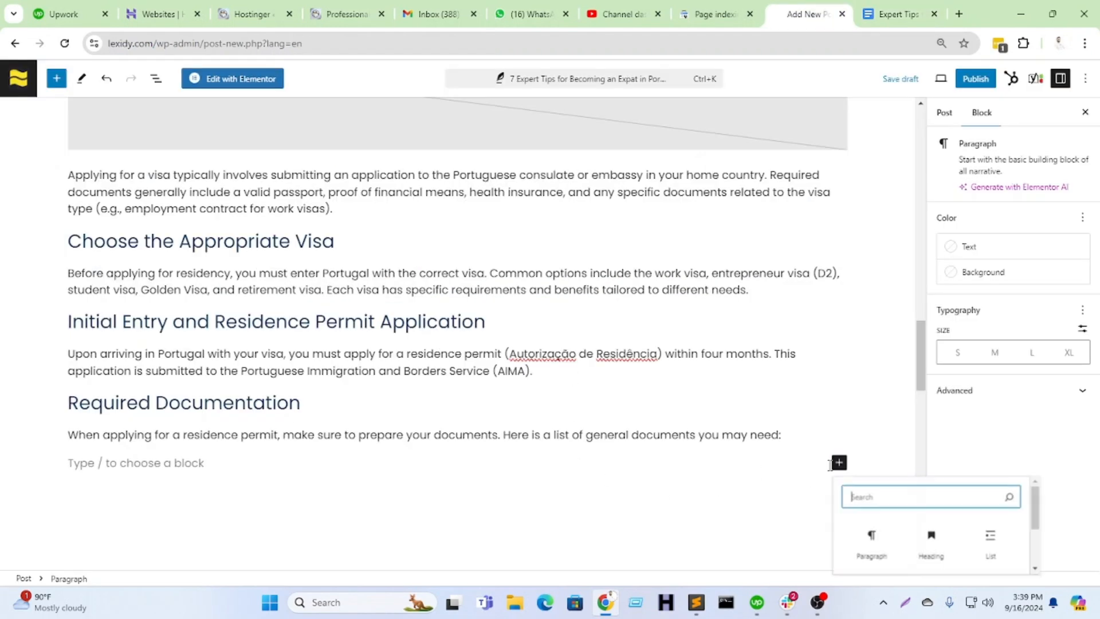
{"action": "left_click", "coordinate": [1004, 551]}
{"action": "key", "text": "ctrl+v"}
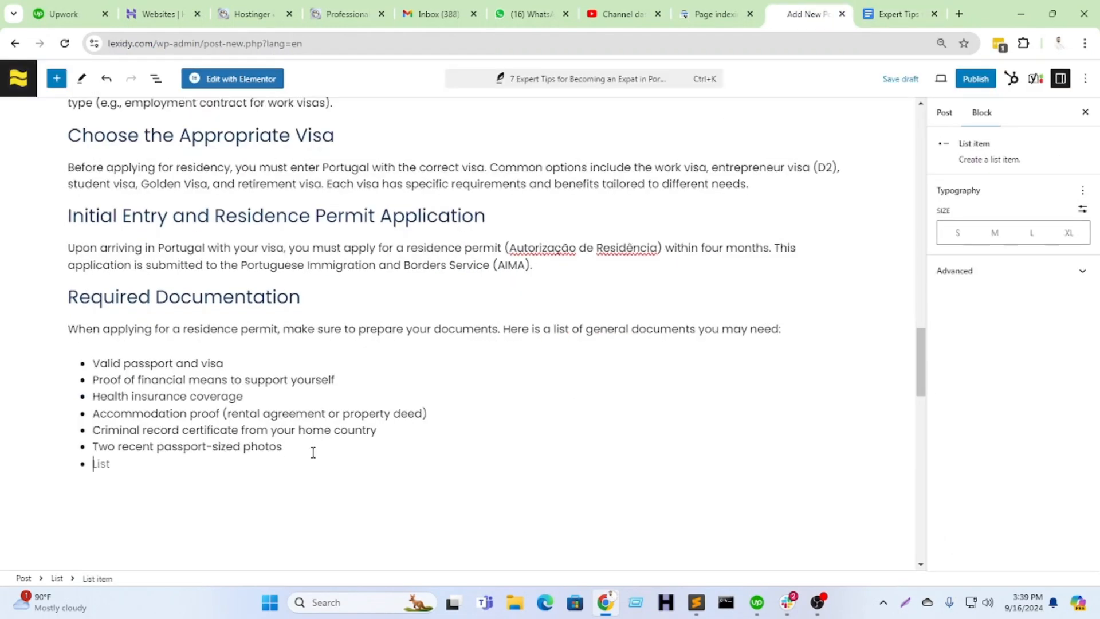
{"action": "key", "text": "Return"}
Step: Copy the title "Residence Permit Types" from Google Docs and paste it as a Heading 3 below the documents list
{"action": "left_click", "coordinate": [882, 12]}
{"action": "scroll", "coordinate": [426, 286], "scroll_direction": "down", "scroll_amount": 3}
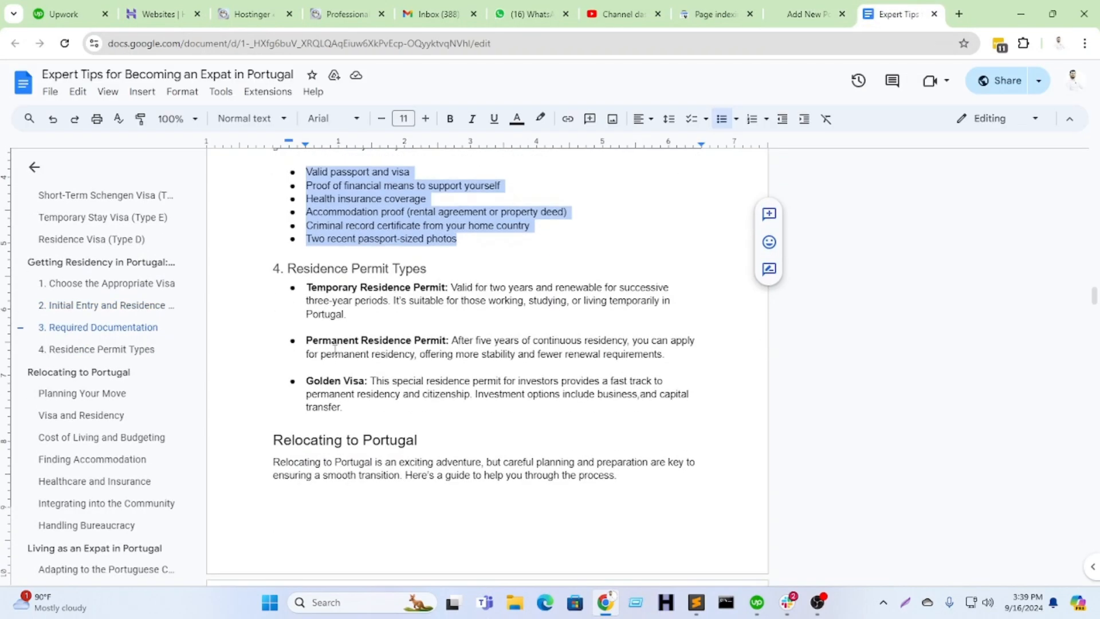
{"action": "left_click_drag", "start_coordinate": [426, 268], "coordinate": [288, 270]}
{"action": "key", "text": "ctrl+c"}
{"action": "left_click", "coordinate": [796, 10]}
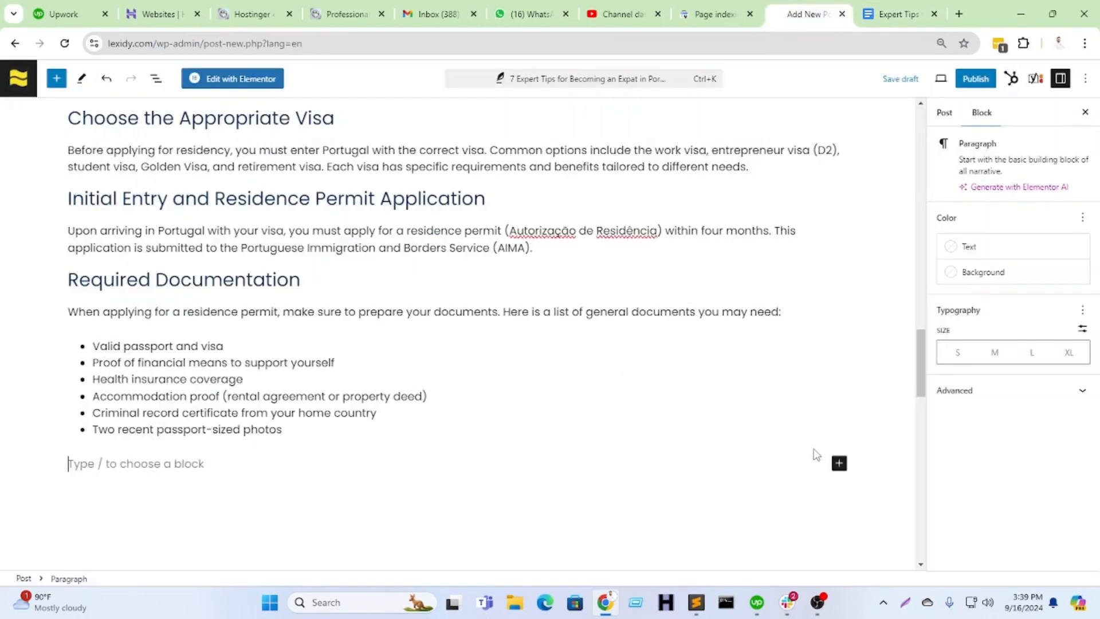
{"action": "left_click", "coordinate": [837, 461]}
{"action": "left_click", "coordinate": [940, 541]}
{"action": "key", "text": "ctrl+v"}
{"action": "left_click", "coordinate": [172, 437]}
{"action": "left_click", "coordinate": [201, 332]}
{"action": "key", "text": "Return"}
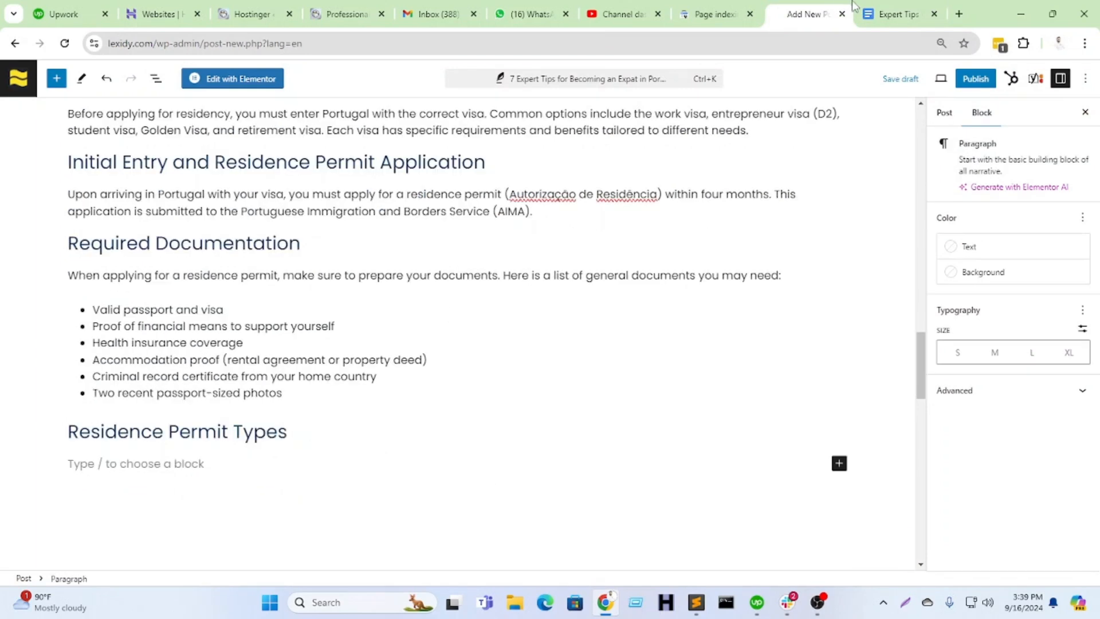
Step: Copy the three residence permit descriptions from Google Docs and paste them into a list block under Residence Permit Types
{"action": "key", "text": "ctrl+Tab"}
{"action": "scroll", "coordinate": [326, 348], "scroll_direction": "down", "scroll_amount": 1}
{"action": "left_click", "coordinate": [329, 344]}
{"action": "left_click", "coordinate": [311, 220], "text": "shift"}
{"action": "key", "text": "ctrl+c"}
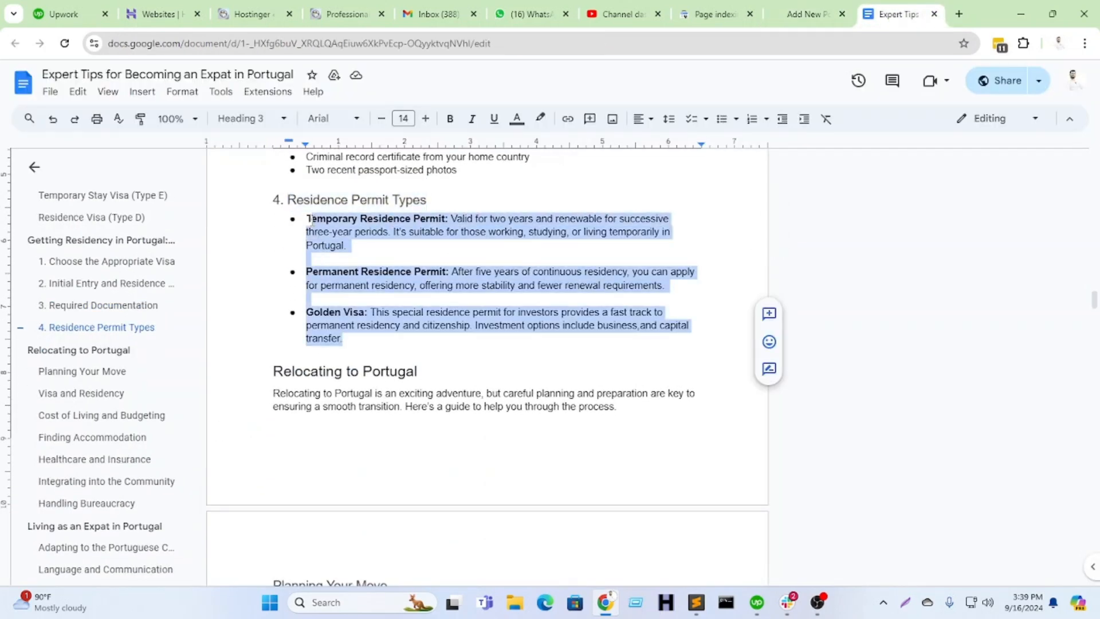
{"action": "key", "text": "ctrl+shift+Tab"}
{"action": "left_click", "coordinate": [839, 462]}
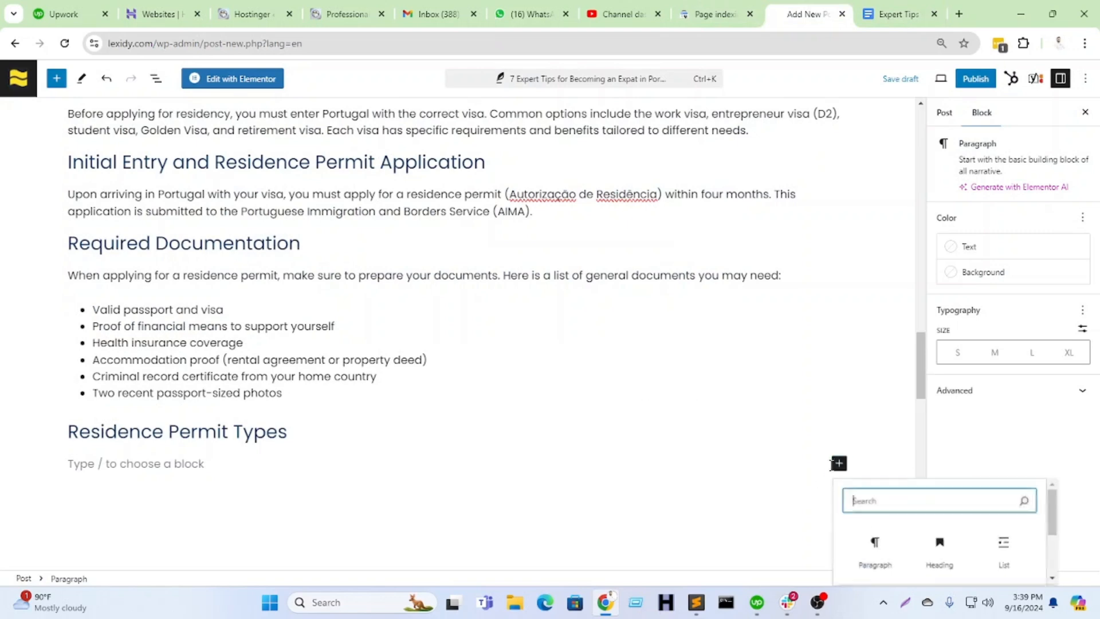
{"action": "left_click", "coordinate": [1005, 553]}
{"action": "key", "text": "ctrl+v"}
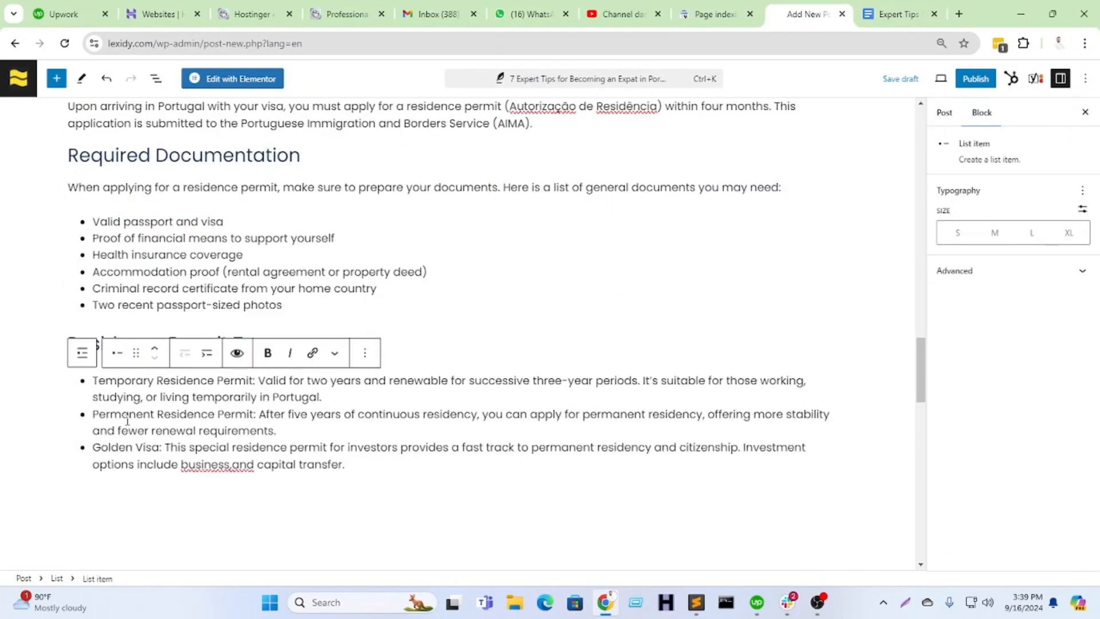
Step: Make the lead-ins "Temporary Residence Permit:", "Permanent Residence Permit:" and "Golden Visa:" bold in the list
{"action": "left_click_drag", "start_coordinate": [254, 381], "coordinate": [93, 380]}
{"action": "key", "text": "ctrl+b"}
{"action": "left_click_drag", "start_coordinate": [256, 414], "coordinate": [94, 421]}
{"action": "key", "text": "ctrl+b"}
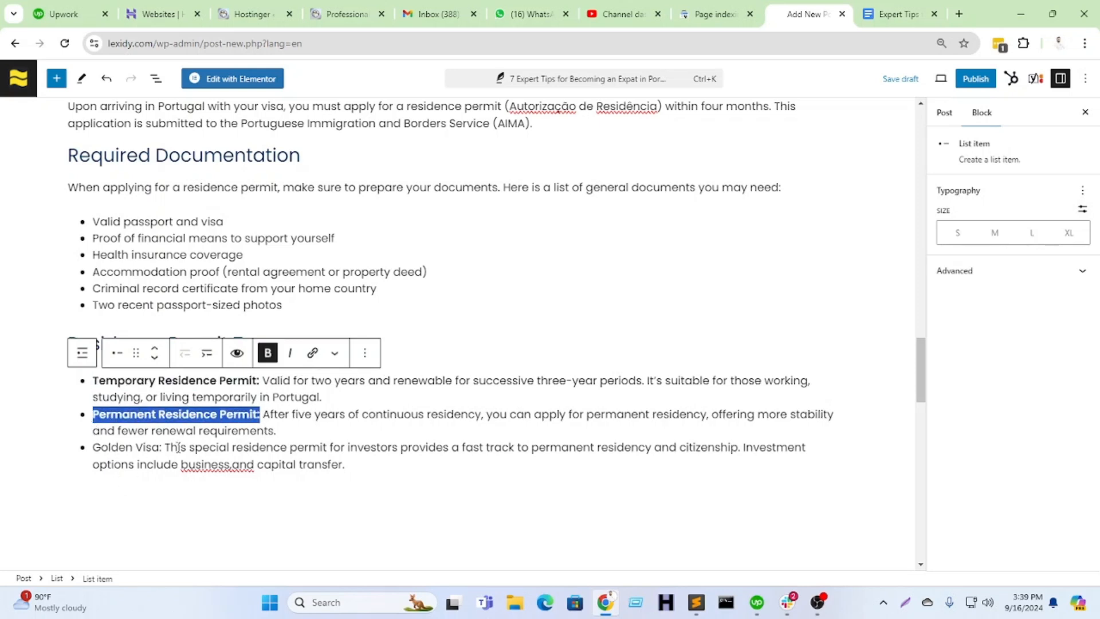
{"action": "left_click_drag", "start_coordinate": [163, 446], "coordinate": [76, 447]}
{"action": "key", "text": "ctrl+b"}
Step: Add the title "Relocating to Portugal" from Google Docs as a Heading 2 below the permit types list
{"action": "left_click", "coordinate": [367, 465]}
{"action": "key", "text": "Return"}
{"action": "key", "text": "Return"}
{"action": "left_click", "coordinate": [887, 14]}
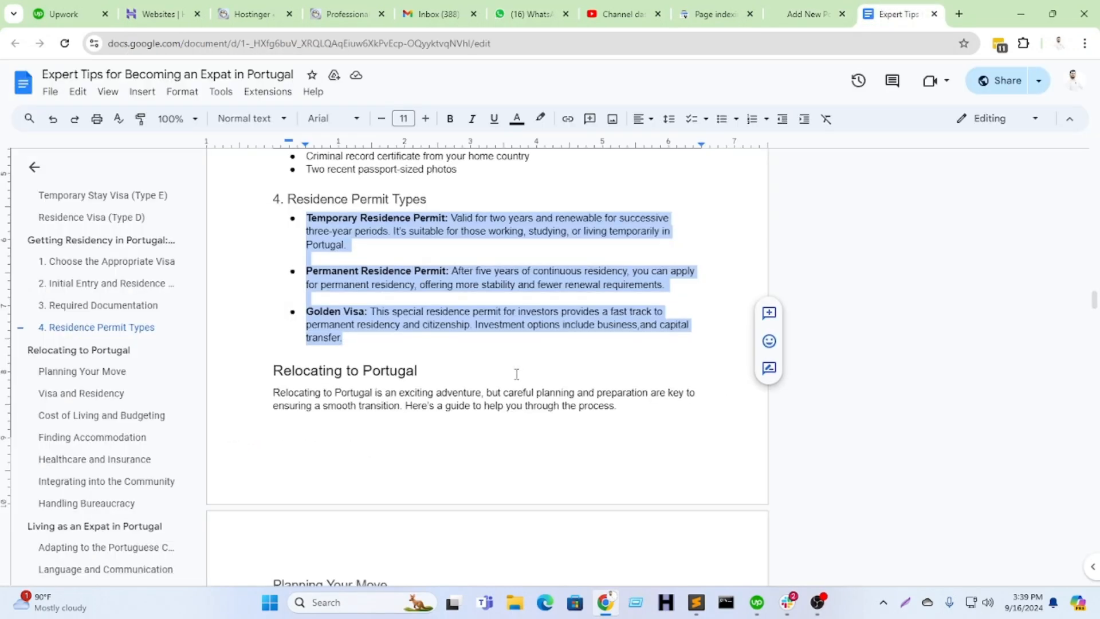
{"action": "left_click", "coordinate": [78, 349]}
{"action": "left_click_drag", "start_coordinate": [429, 165], "coordinate": [274, 162]}
{"action": "key", "text": "ctrl+c"}
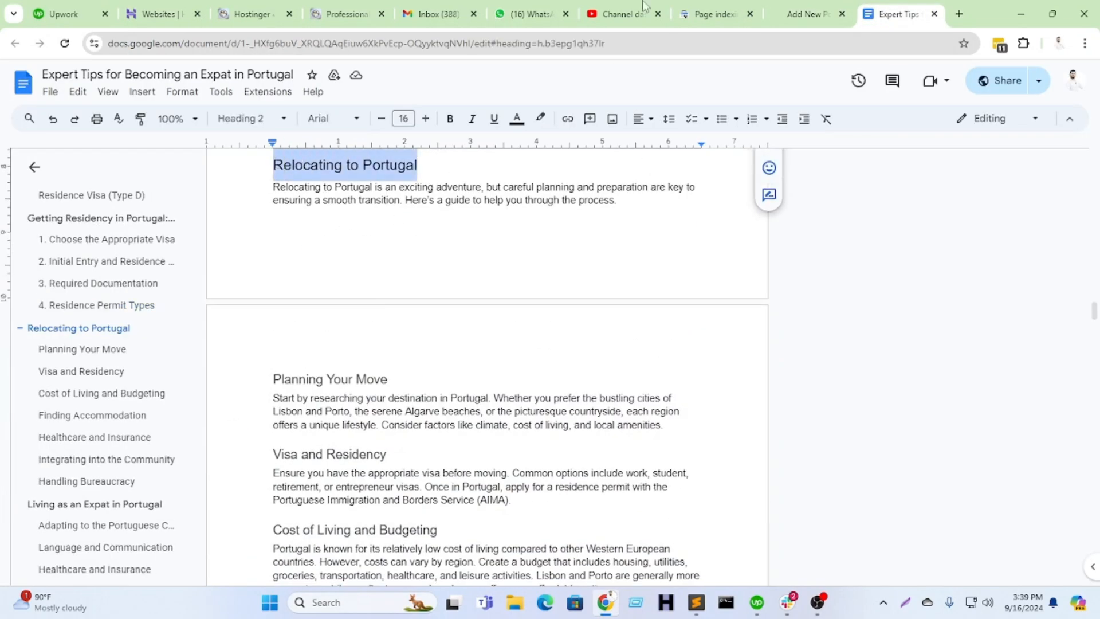
{"action": "left_click", "coordinate": [808, 14]}
{"action": "left_click", "coordinate": [839, 465]}
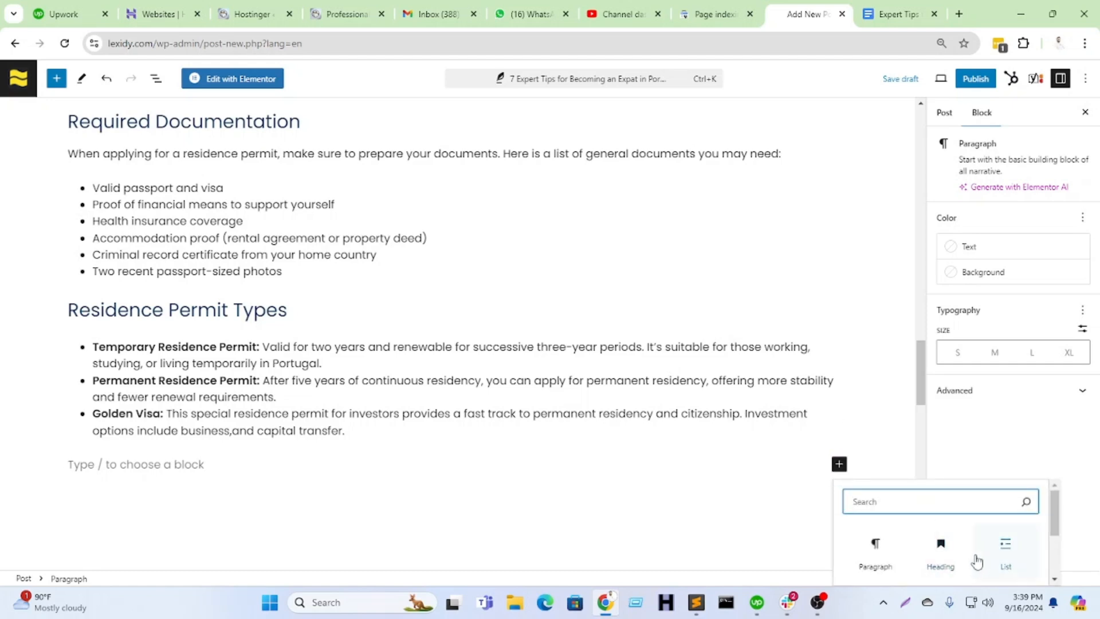
{"action": "left_click", "coordinate": [939, 550]}
{"action": "key", "text": "ctrl+v"}
{"action": "key", "text": "Return"}
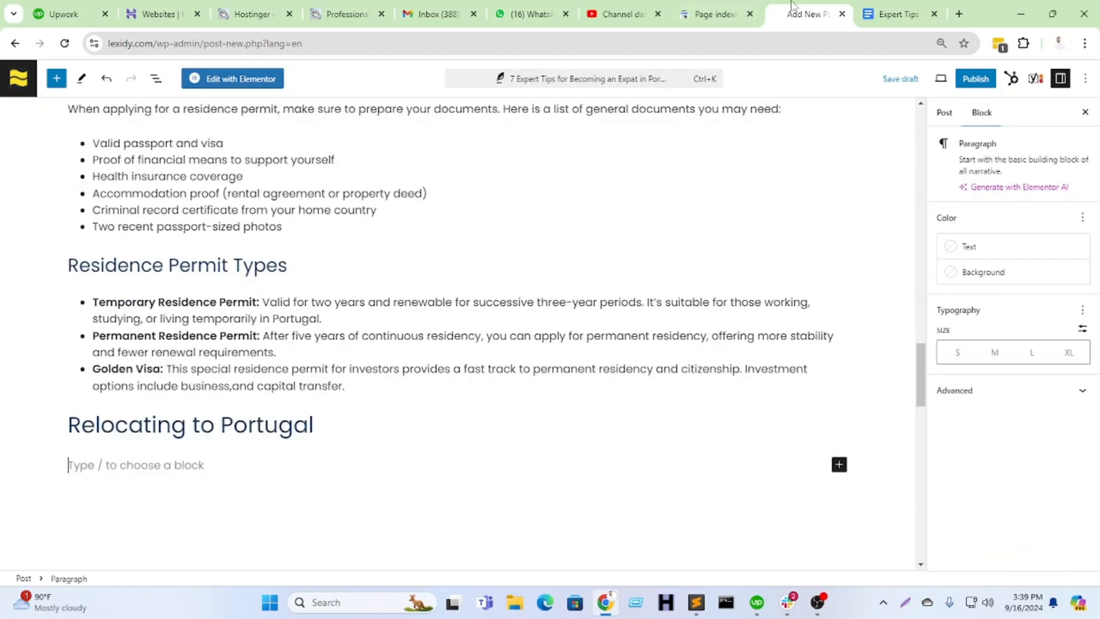
Step: Copy the introductory paragraph of Relocating to Portugal from Google Docs and paste it below its heading in WordPress
{"action": "left_click", "coordinate": [893, 14]}
{"action": "left_click_drag", "start_coordinate": [641, 202], "coordinate": [256, 184]}
{"action": "key", "text": "ctrl+c"}
{"action": "left_click", "coordinate": [799, 17]}
{"action": "key", "text": "ctrl+v"}
Step: Copy the title "Planning Your Move" from Google Docs and paste it as a Heading 3 below the relocation introduction
{"action": "left_click", "coordinate": [902, 16]}
{"action": "left_click_drag", "start_coordinate": [395, 381], "coordinate": [245, 382]}
{"action": "key", "text": "ctrl+c"}
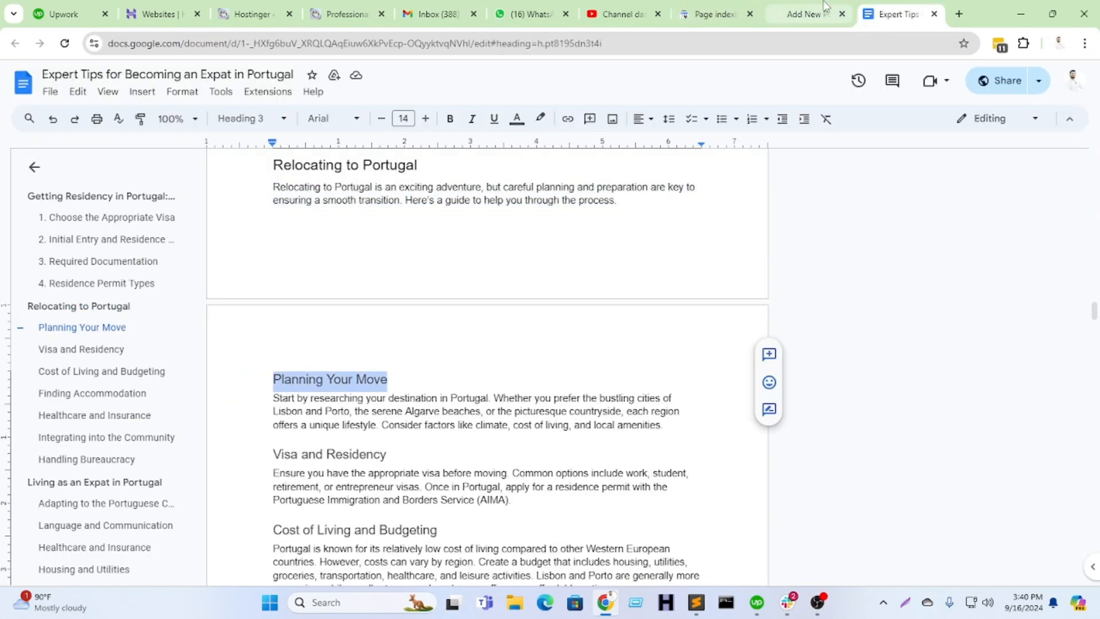
{"action": "left_click", "coordinate": [808, 13]}
{"action": "left_click", "coordinate": [839, 466]}
{"action": "left_click", "coordinate": [940, 553]}
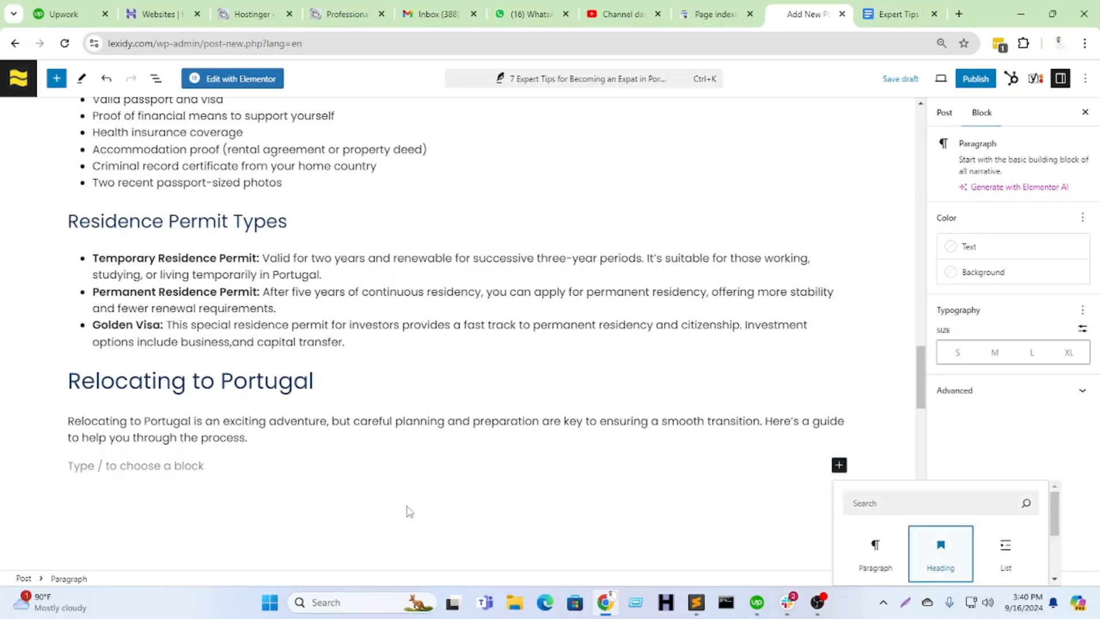
{"action": "left_click", "coordinate": [172, 436]}
{"action": "left_click", "coordinate": [187, 332]}
{"action": "key", "text": "ctrl+v"}
{"action": "key", "text": "Return"}
Step: Copy the Planning Your Move paragraph from Google Docs and paste it below its heading in WordPress
{"action": "left_click", "coordinate": [896, 14]}
{"action": "scroll", "coordinate": [383, 410], "scroll_direction": "down", "scroll_amount": 2}
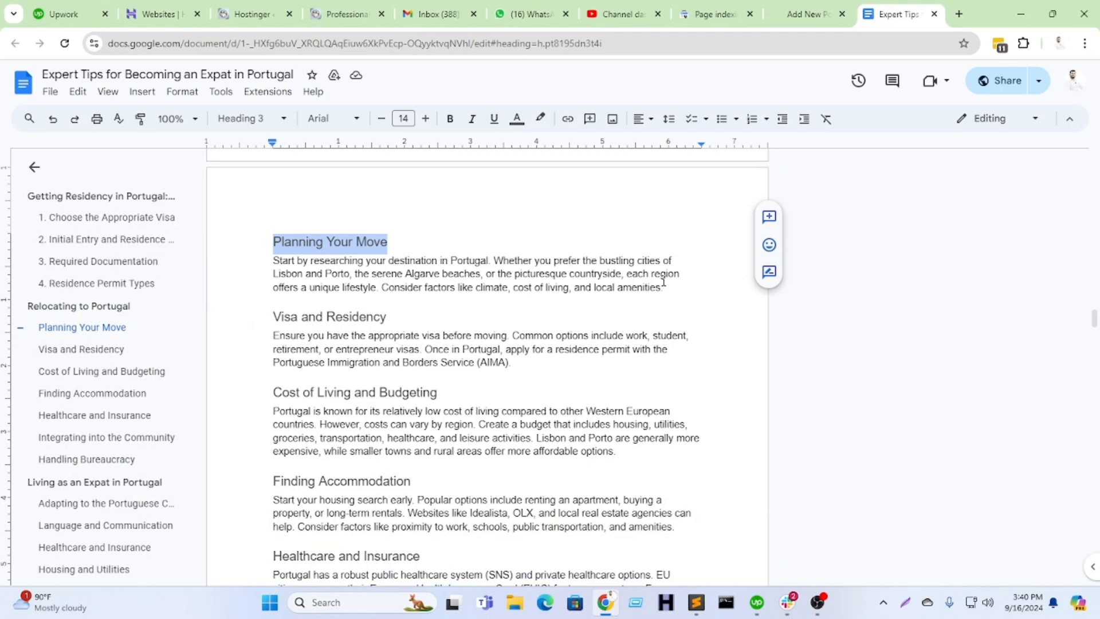
{"action": "left_click_drag", "start_coordinate": [662, 288], "coordinate": [277, 263]}
{"action": "key", "text": "ctrl+c"}
{"action": "left_click", "coordinate": [804, 14]}
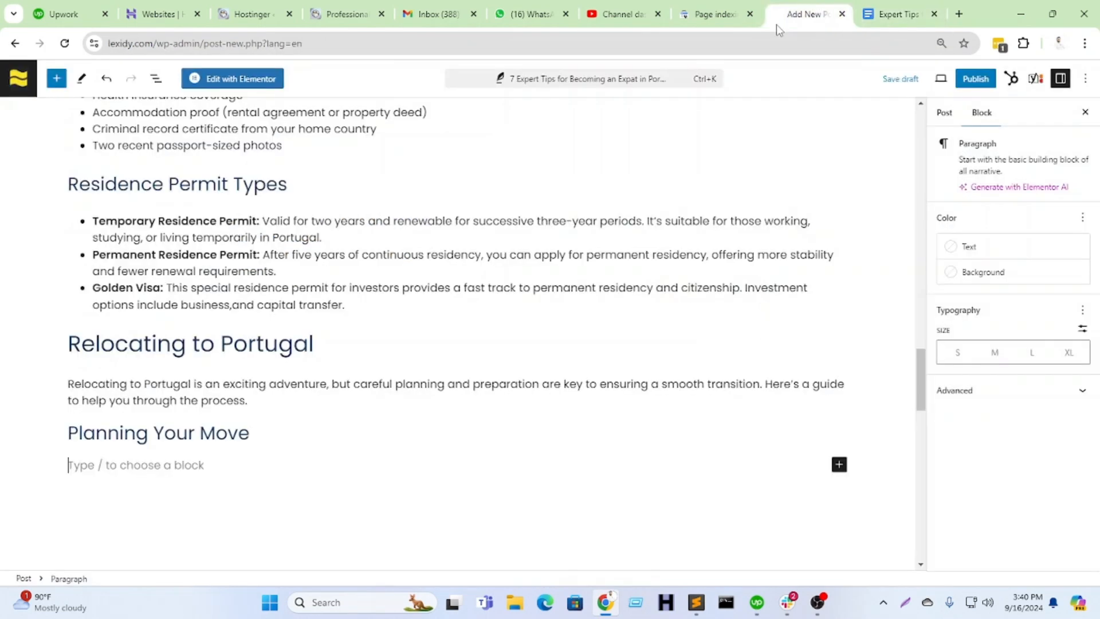
{"action": "key", "text": "ctrl+v"}
{"action": "key", "text": "Return"}
Step: Copy the title "Visa and Residency" from Google Docs and paste it as a Heading 3 after the Planning Your Move paragraph
{"action": "left_click", "coordinate": [897, 14]}
{"action": "left_click_drag", "start_coordinate": [387, 317], "coordinate": [272, 315]}
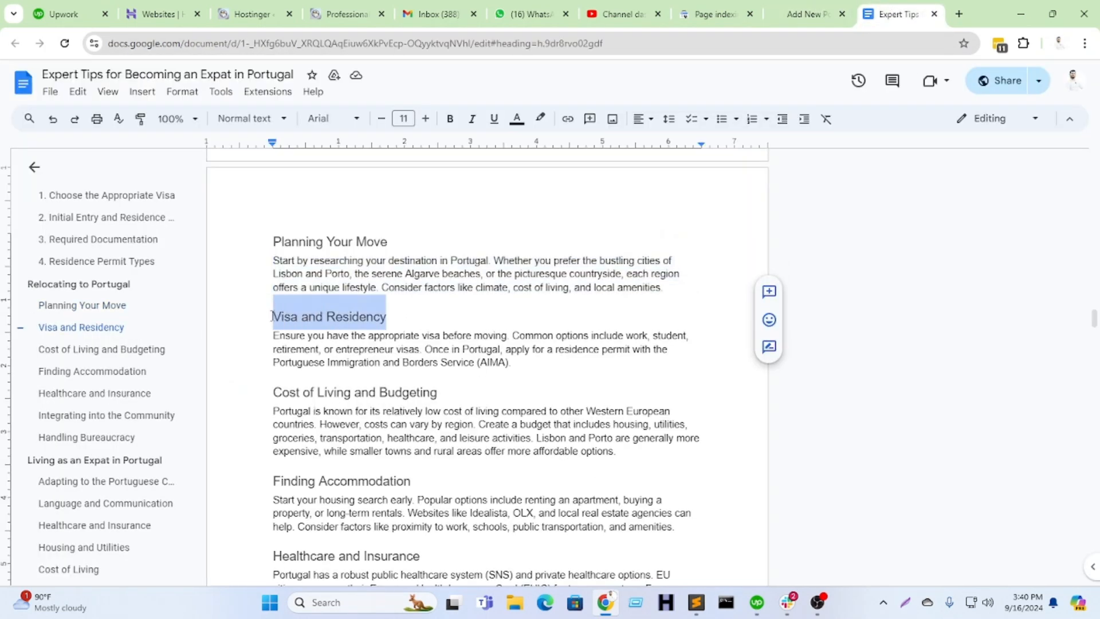
{"action": "left_click", "coordinate": [780, 9]}
{"action": "left_click", "coordinate": [838, 465]}
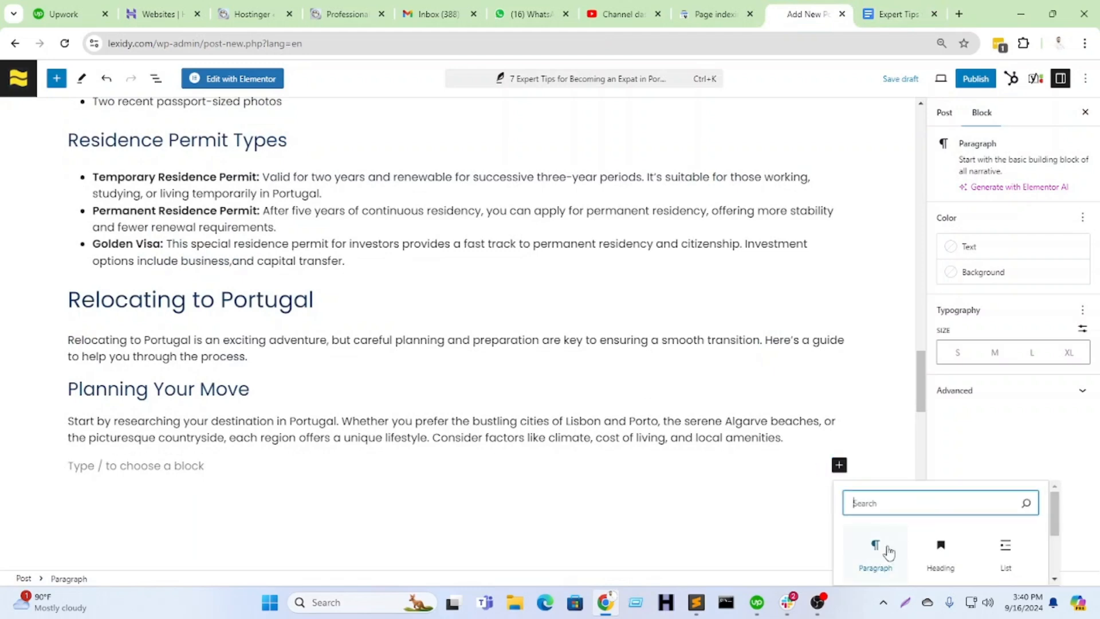
{"action": "left_click", "coordinate": [940, 553]}
{"action": "key", "text": "ctrl+v"}
{"action": "left_click", "coordinate": [172, 438]}
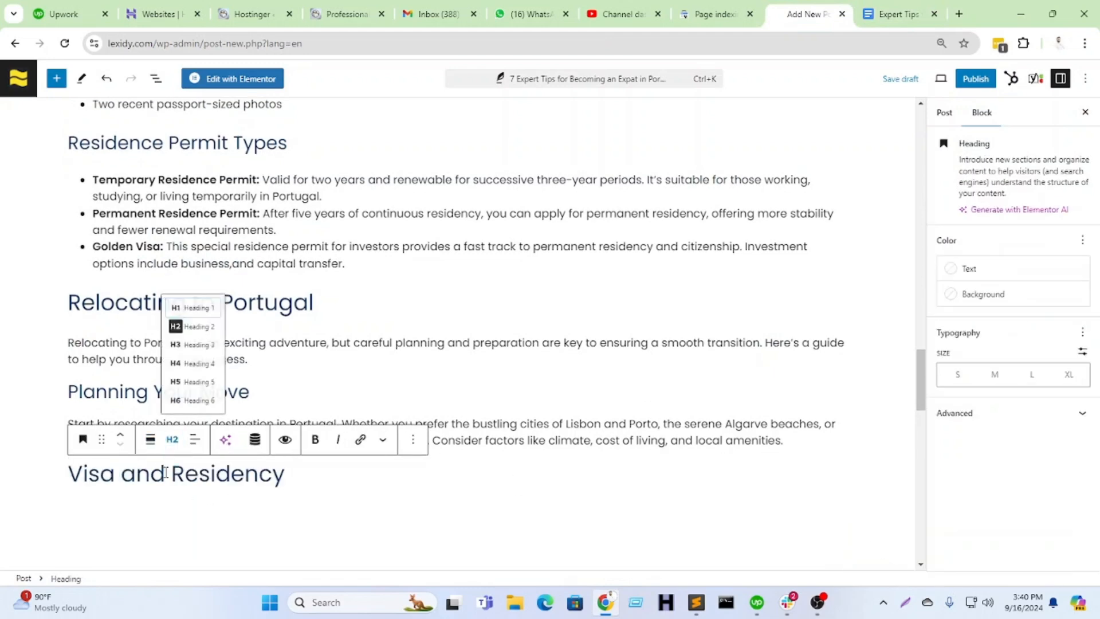
{"action": "left_click", "coordinate": [191, 344]}
{"action": "left_click", "coordinate": [264, 500]}
Step: Copy the Visa and Residency paragraph from Google Docs and paste it below its heading in WordPress
{"action": "left_click", "coordinate": [898, 14]}
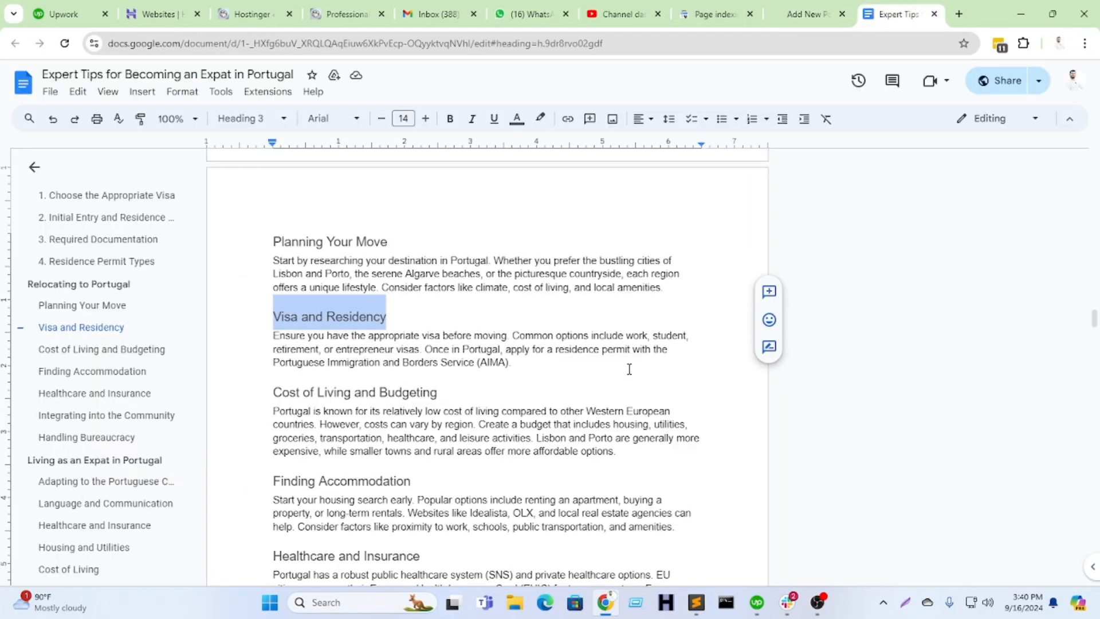
{"action": "scroll", "coordinate": [504, 286], "scroll_direction": "down", "scroll_amount": 1}
{"action": "left_click_drag", "start_coordinate": [509, 294], "coordinate": [273, 266]}
{"action": "key", "text": "ctrl+c"}
{"action": "left_click", "coordinate": [807, 14]}
{"action": "key", "text": "ctrl+v"}
{"action": "scroll", "coordinate": [514, 360], "scroll_direction": "down", "scroll_amount": 1}
Step: Copy the title "Cost of Living and Budgeting" from Google Docs and paste it as a Heading 3 after the Visa and Residency paragraph
{"action": "left_click", "coordinate": [907, 6]}
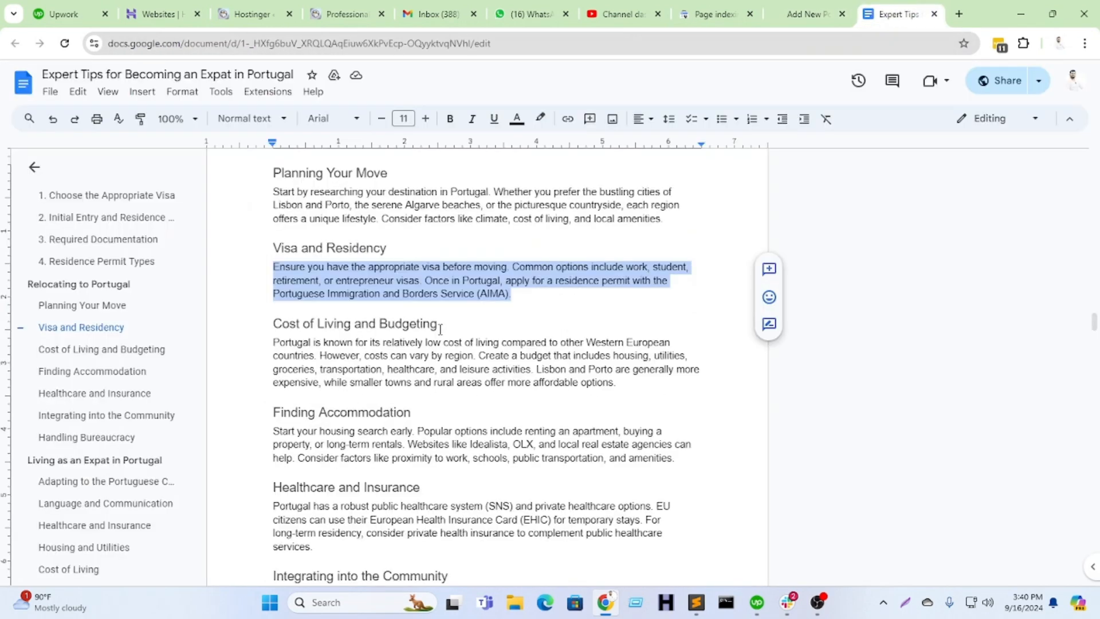
{"action": "left_click_drag", "start_coordinate": [440, 328], "coordinate": [277, 332]}
{"action": "left_click", "coordinate": [799, 8]}
{"action": "left_click", "coordinate": [839, 464]}
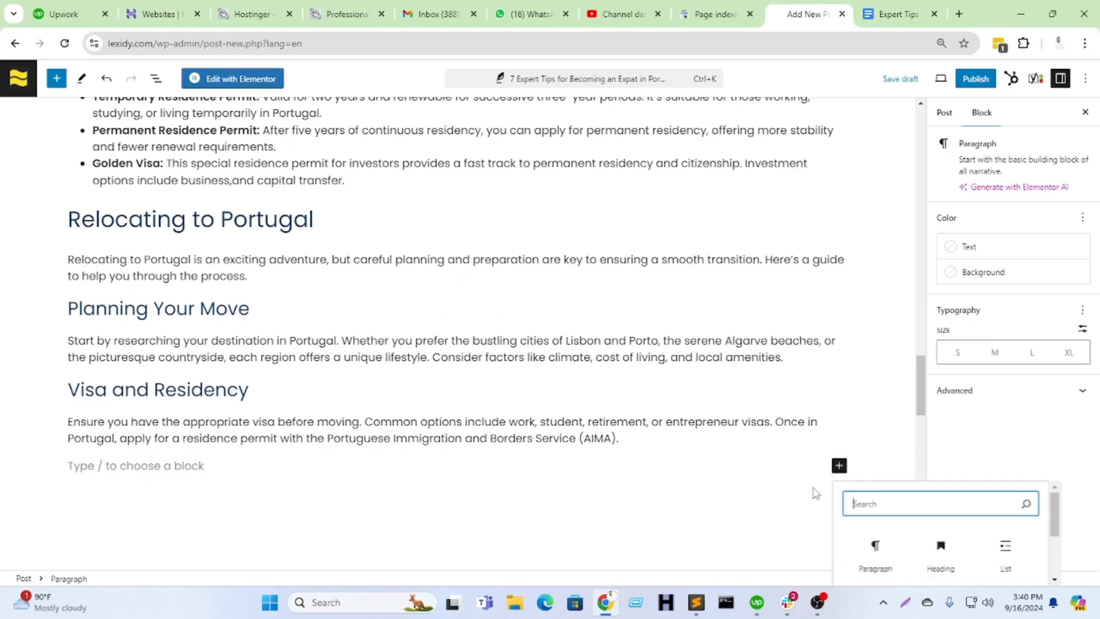
{"action": "left_click", "coordinate": [939, 552]}
{"action": "left_click", "coordinate": [176, 449]}
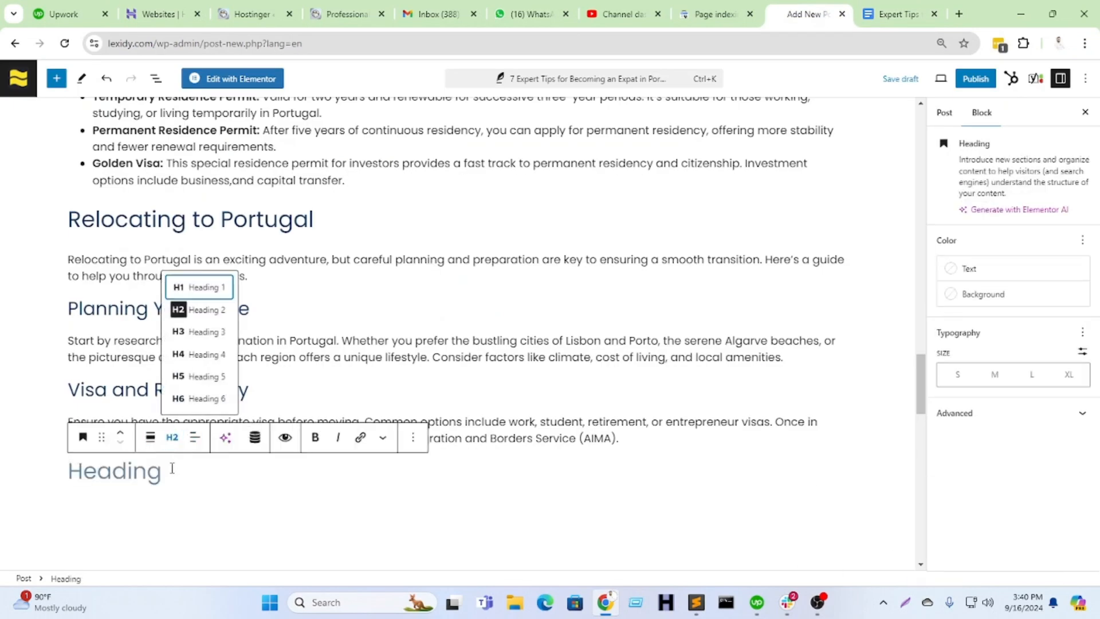
{"action": "left_click", "coordinate": [178, 333]}
{"action": "key", "text": "ctrl+v"}
{"action": "key", "text": "Return"}
Step: Copy the Cost of Living and Budgeting paragraph from Google Docs, paste it below its heading in WordPress, and return to the document
{"action": "left_click", "coordinate": [898, 14]}
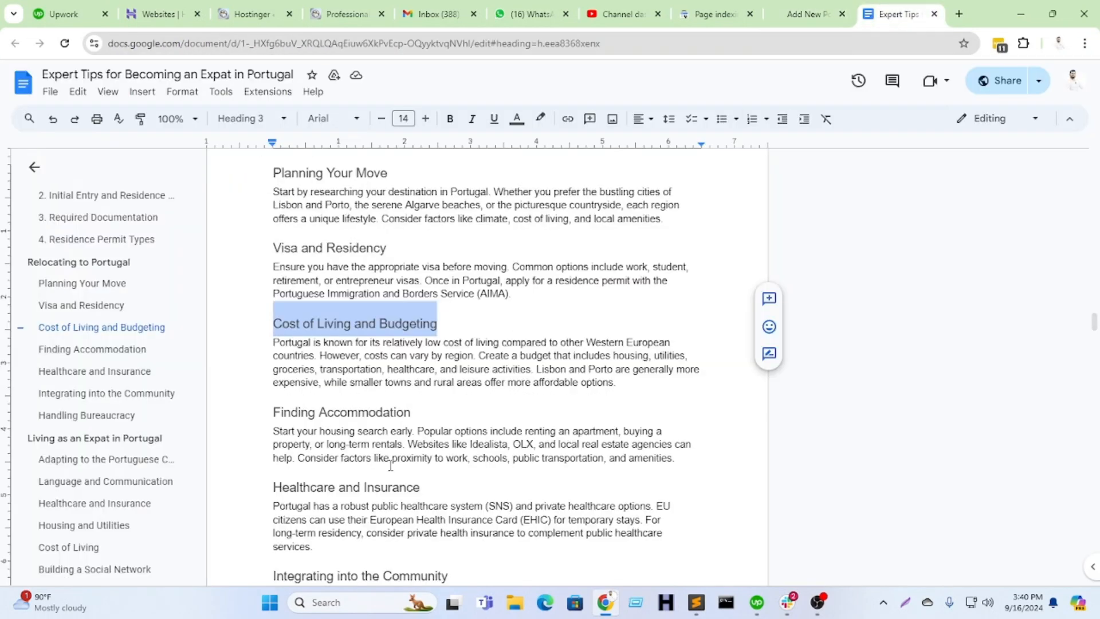
{"action": "left_click_drag", "start_coordinate": [640, 386], "coordinate": [273, 342]}
{"action": "key", "text": "ctrl+c"}
{"action": "left_click", "coordinate": [807, 13]}
{"action": "key", "text": "ctrl+v"}
{"action": "key", "text": "Return"}
{"action": "left_click", "coordinate": [898, 14]}
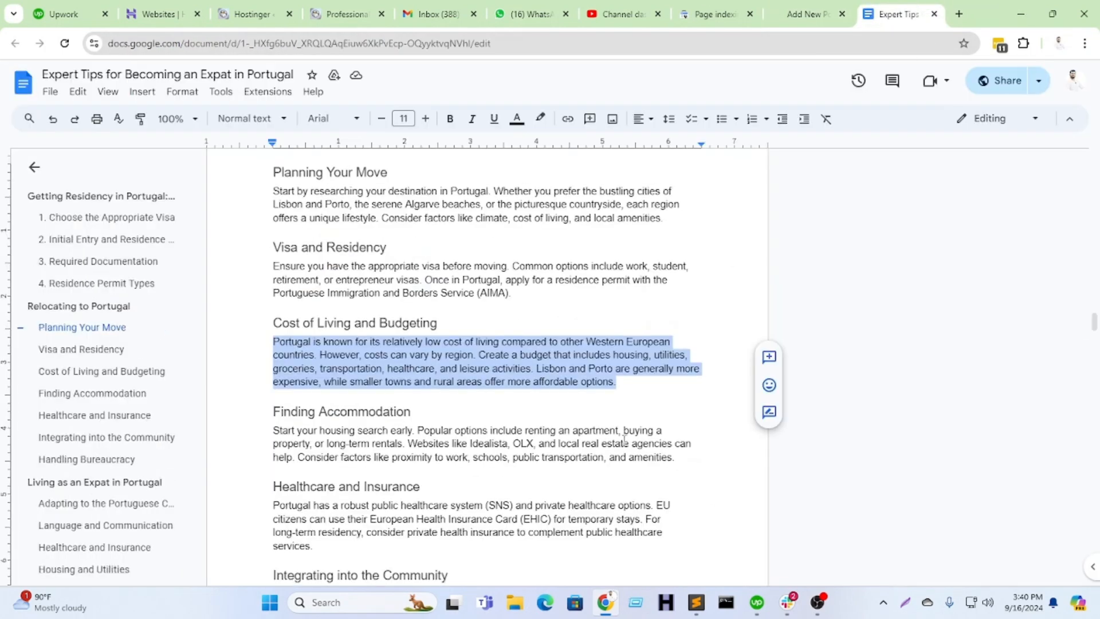
Step: Copy the title "Finding Accommodation" from Google Docs and paste it as a Heading 3 after the Cost of Living and Budgeting paragraph in WordPress
{"action": "scroll", "coordinate": [451, 216], "scroll_direction": "down", "scroll_amount": 3}
{"action": "left_click_drag", "start_coordinate": [421, 207], "coordinate": [274, 208]}
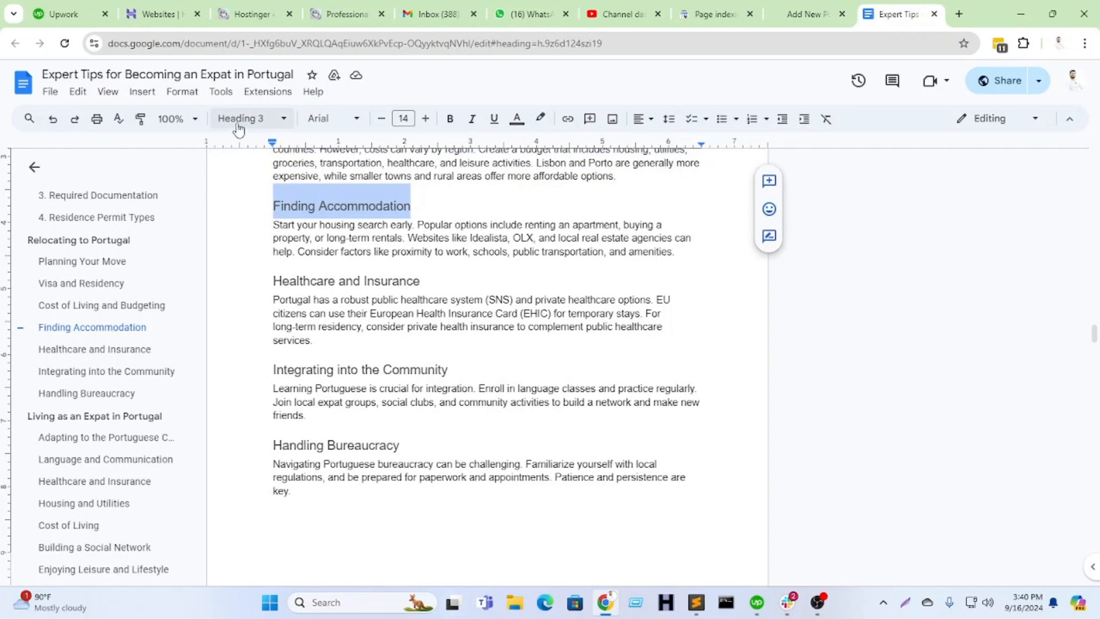
{"action": "left_click", "coordinate": [807, 14]}
{"action": "key", "text": "ctrl+v"}
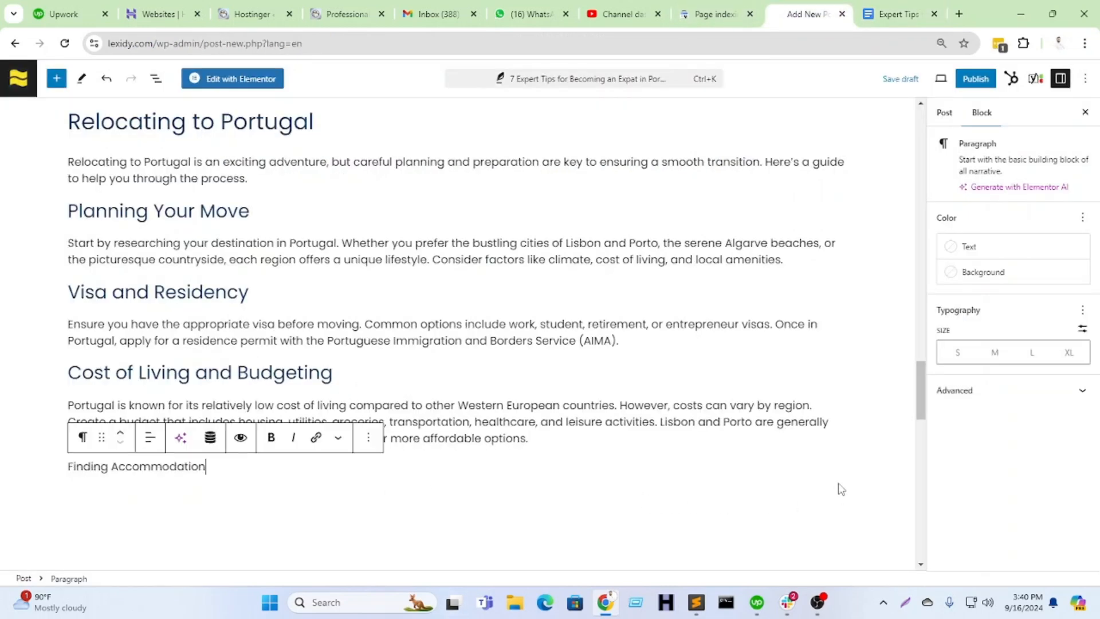
{"action": "left_click", "coordinate": [82, 437]}
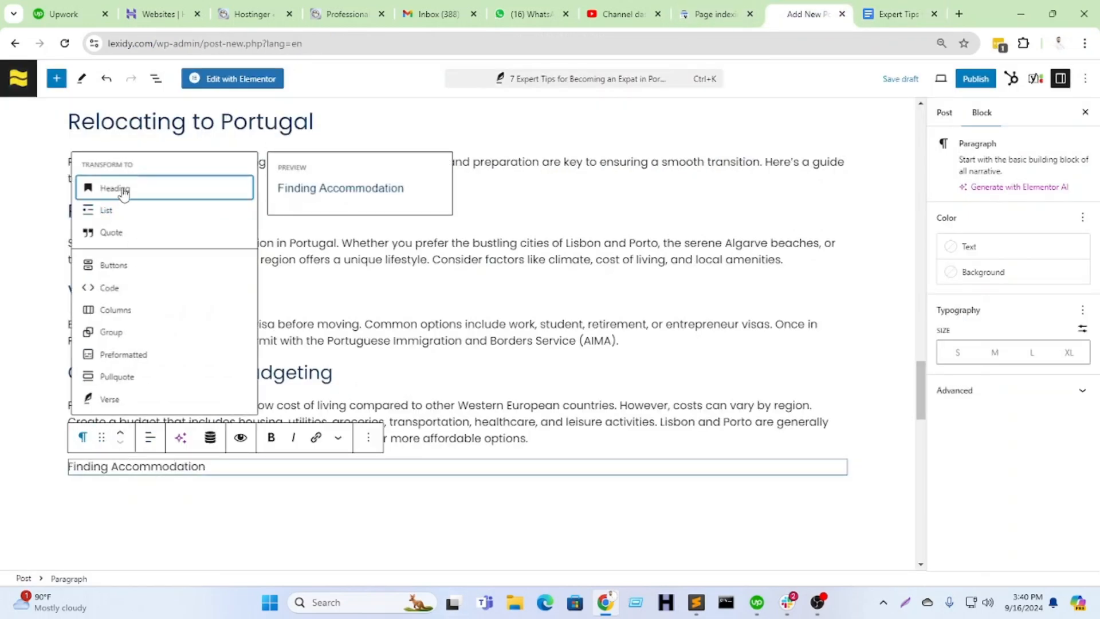
{"action": "left_click", "coordinate": [125, 187]}
{"action": "left_click", "coordinate": [177, 438]}
{"action": "left_click", "coordinate": [191, 334]}
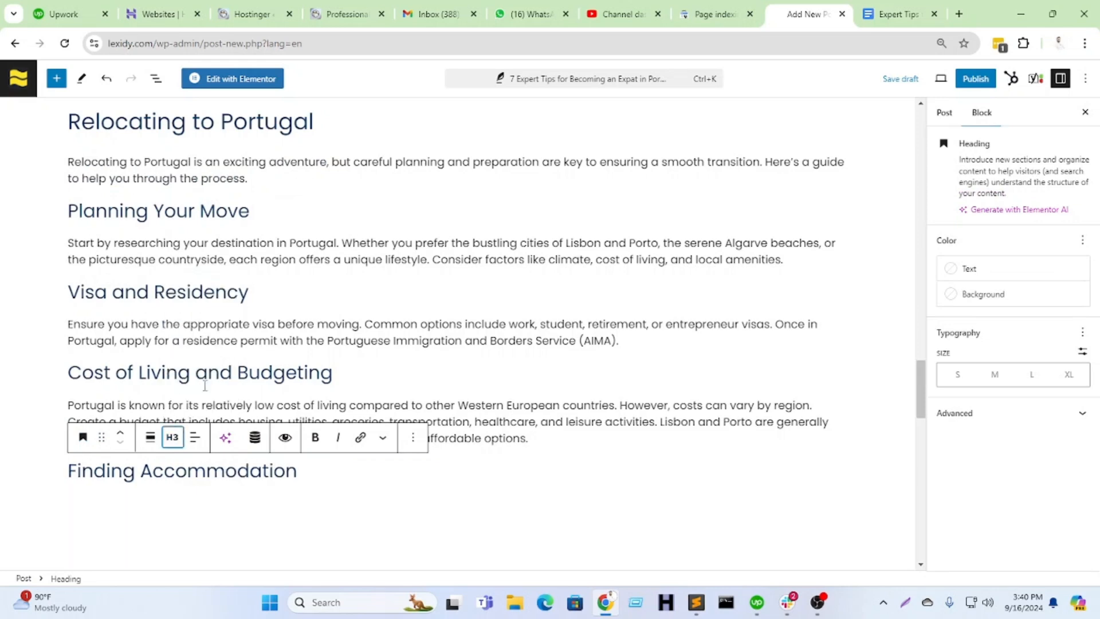
{"action": "key", "text": "Return"}
Step: Copy the Finding Accommodation paragraph from Google Docs and paste it below its heading in WordPress
{"action": "left_click", "coordinate": [897, 15]}
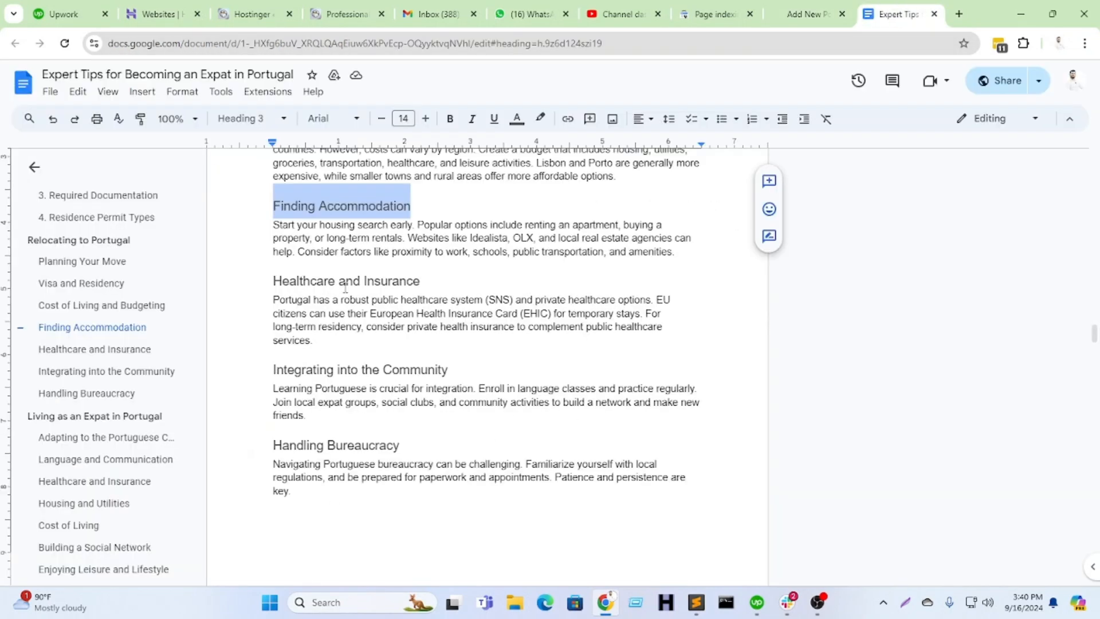
{"action": "left_click_drag", "start_coordinate": [673, 253], "coordinate": [272, 225]}
{"action": "key", "text": "ctrl+c"}
{"action": "left_click", "coordinate": [805, 14]}
{"action": "key", "text": "ctrl+v"}
{"action": "key", "text": "Return"}
Step: Copy the title "Healthcare and Insurance" from Google Docs and paste it as a Heading 3 after the Finding Accommodation paragraph
{"action": "left_click", "coordinate": [897, 14]}
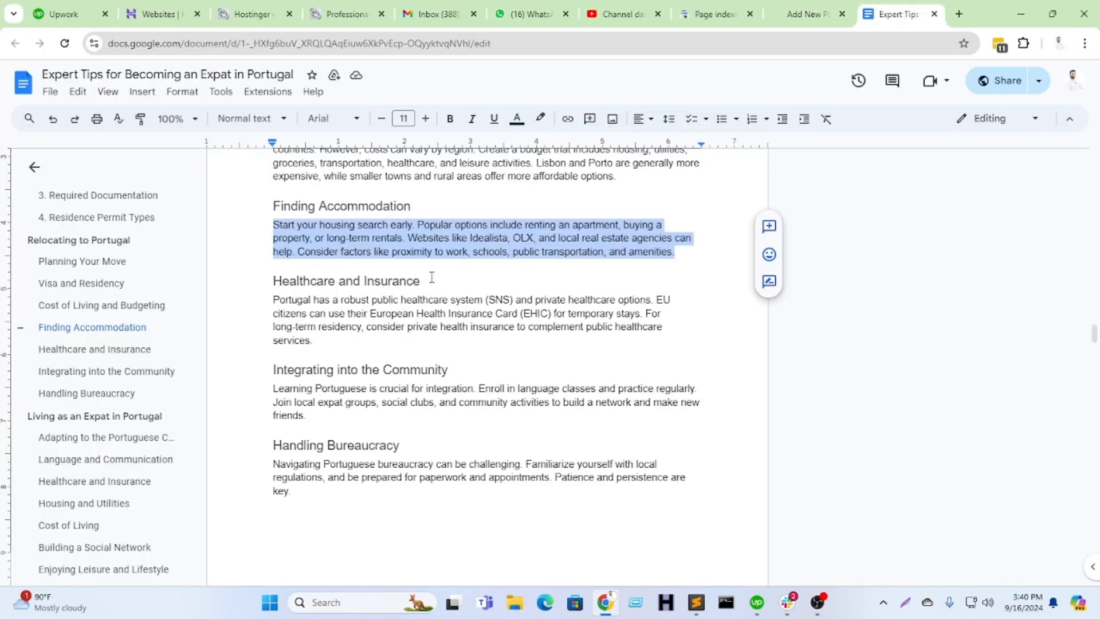
{"action": "left_click_drag", "start_coordinate": [431, 276], "coordinate": [269, 274]}
{"action": "left_click", "coordinate": [805, 14]}
{"action": "left_click", "coordinate": [839, 466]}
{"action": "left_click", "coordinate": [938, 544]}
{"action": "left_click", "coordinate": [171, 437]}
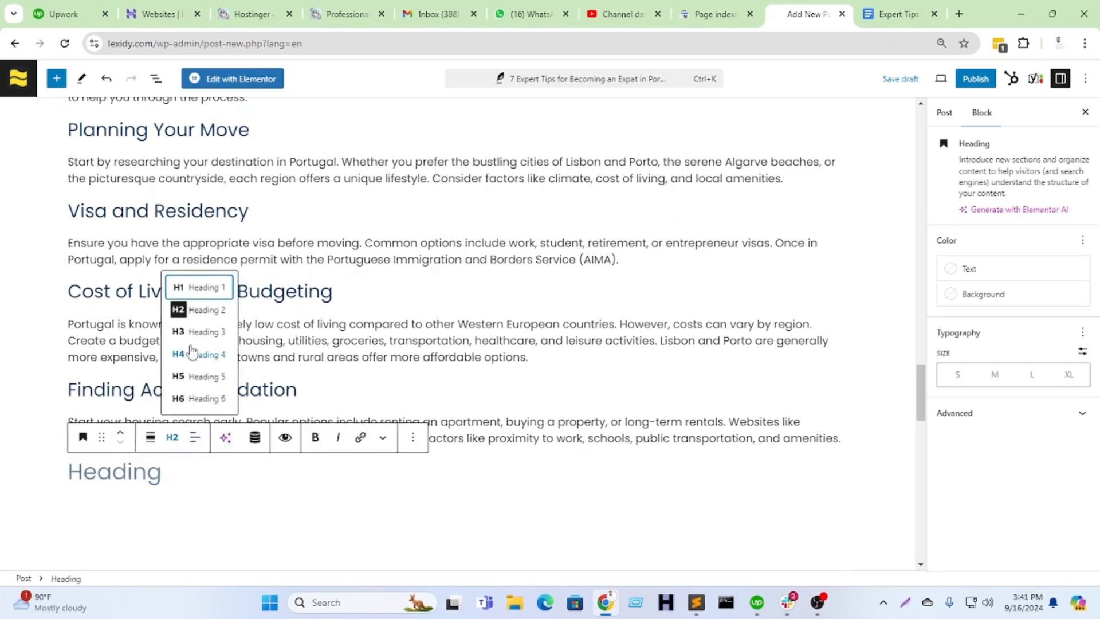
{"action": "left_click", "coordinate": [199, 309]}
{"action": "key", "text": "ctrl+v"}
{"action": "key", "text": "Return"}
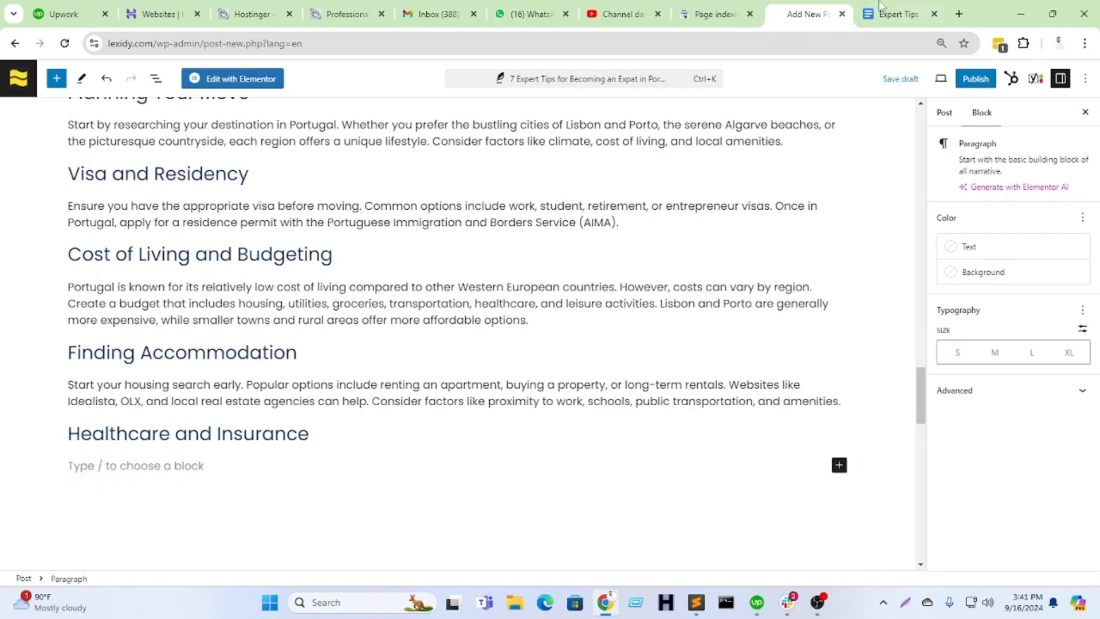
Step: Copy the Healthcare and Insurance paragraph from Google Docs and paste it below its heading in WordPress
{"action": "left_click", "coordinate": [865, 12]}
{"action": "left_click_drag", "start_coordinate": [313, 342], "coordinate": [268, 300]}
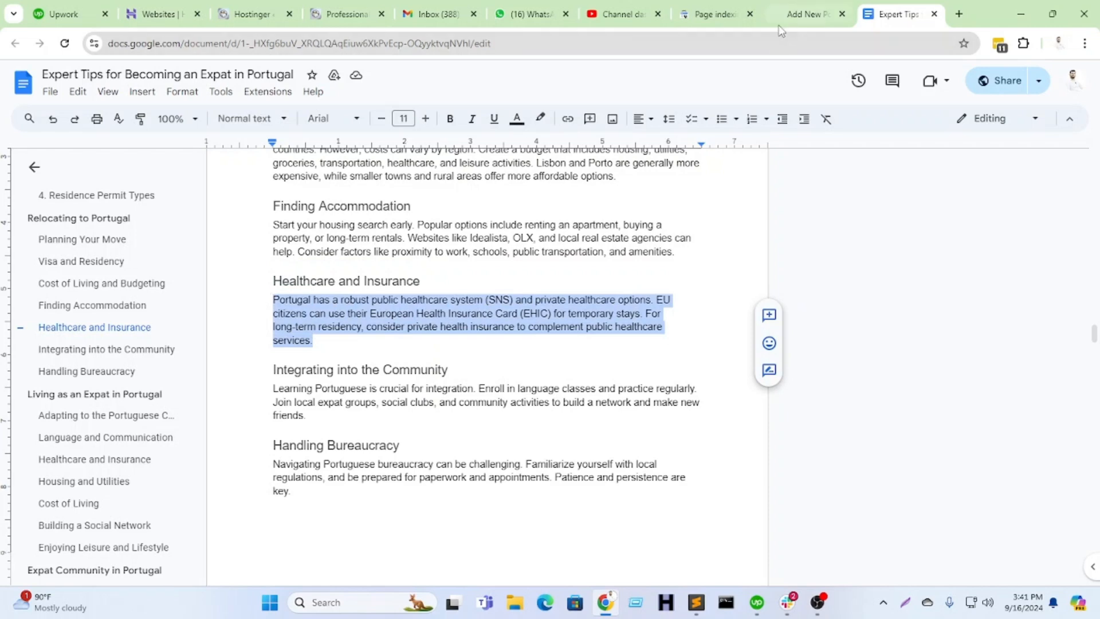
{"action": "key", "text": "ctrl+c"}
{"action": "left_click", "coordinate": [805, 13]}
{"action": "key", "text": "ctrl+v"}
{"action": "key", "text": "Return"}
Step: Copy the title "Integrating into the Community" from Google Docs and paste it as a Heading 3 after the Healthcare and Insurance paragraph
{"action": "left_click", "coordinate": [869, 7]}
{"action": "left_click_drag", "start_coordinate": [458, 370], "coordinate": [251, 368]}
{"action": "left_click", "coordinate": [807, 13]}
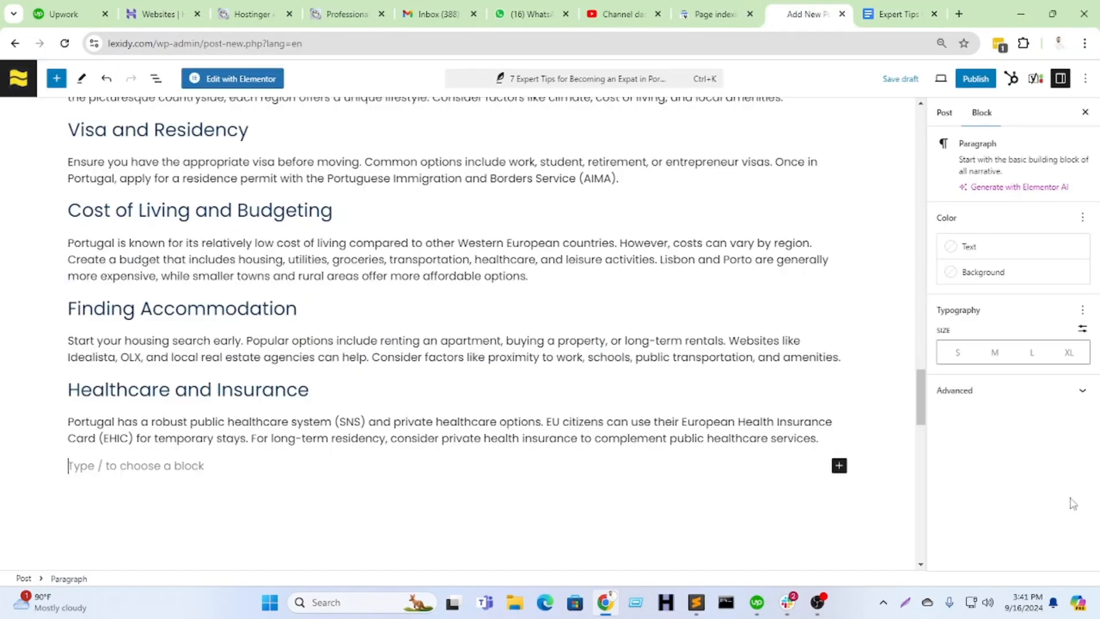
{"action": "left_click", "coordinate": [839, 465]}
{"action": "left_click", "coordinate": [939, 564]}
{"action": "key", "text": "ctrl+v"}
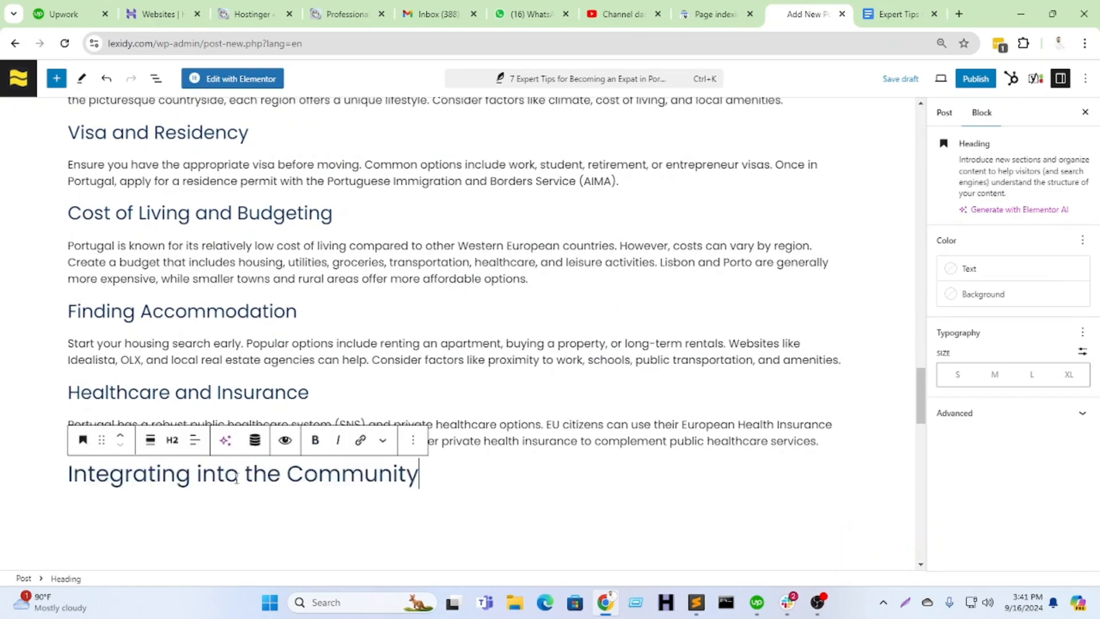
{"action": "left_click", "coordinate": [172, 440]}
{"action": "left_click", "coordinate": [189, 334]}
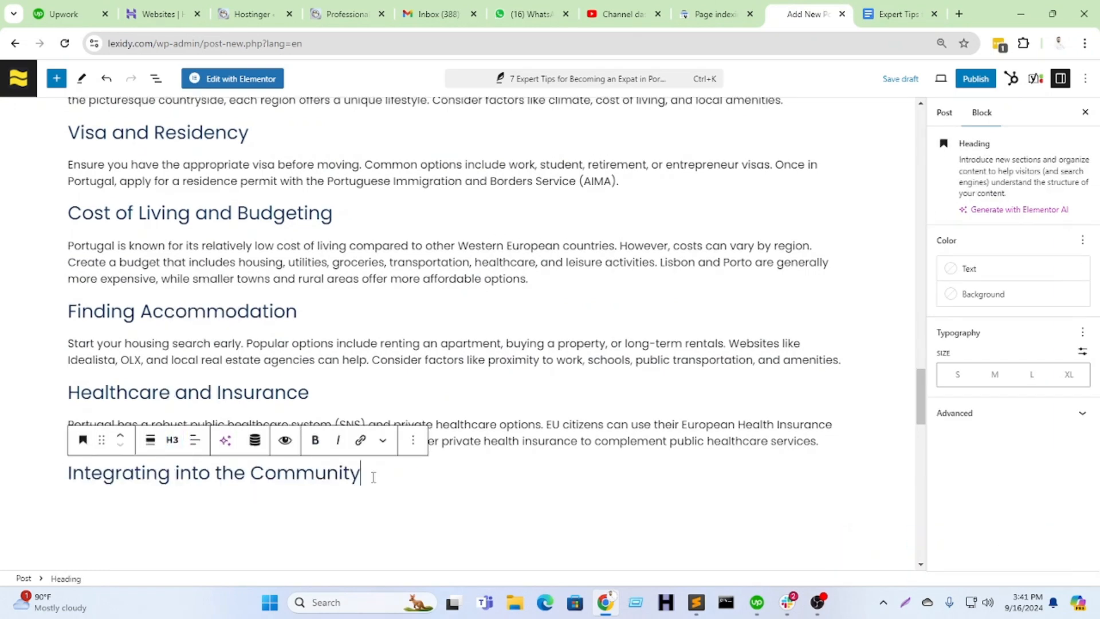
{"action": "key", "text": "Return"}
Step: Copy the Integrating into the Community paragraph from Google Docs and paste it below its heading in WordPress
{"action": "key", "text": "ctrl+Tab"}
{"action": "left_click_drag", "start_coordinate": [312, 419], "coordinate": [265, 386]}
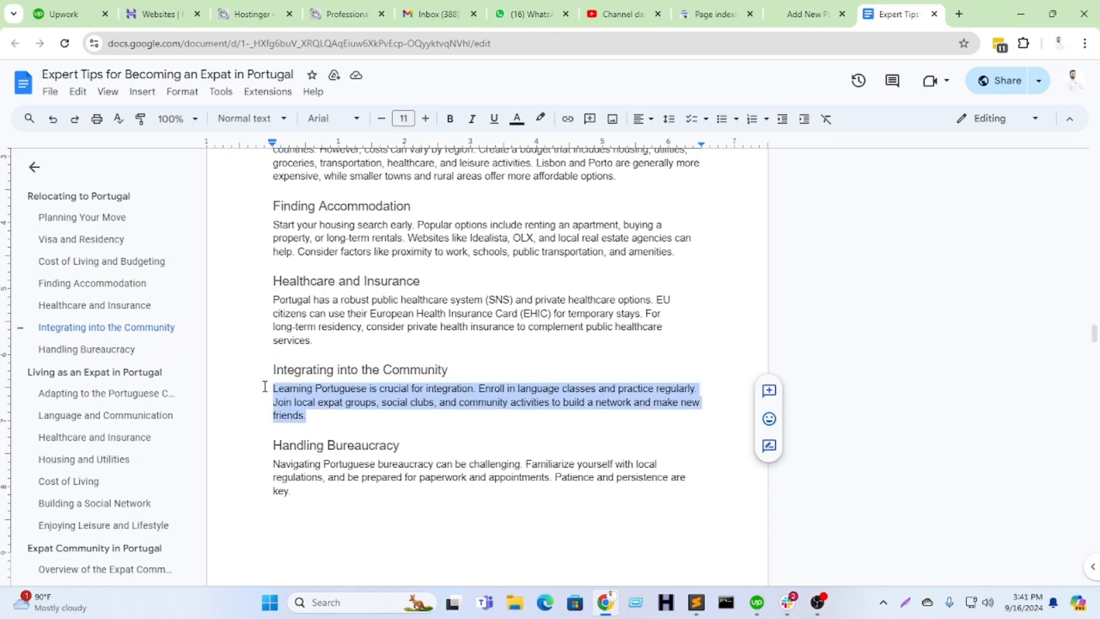
{"action": "left_click", "coordinate": [804, 14]}
Step: Copy the title "Handling Bureaucracy" from Google Docs and paste it as a Heading 3 after the Integrating into the Community paragraph
{"action": "left_click", "coordinate": [894, 17]}
{"action": "left_click_drag", "start_coordinate": [425, 451], "coordinate": [259, 450]}
{"action": "left_click", "coordinate": [805, 13]}
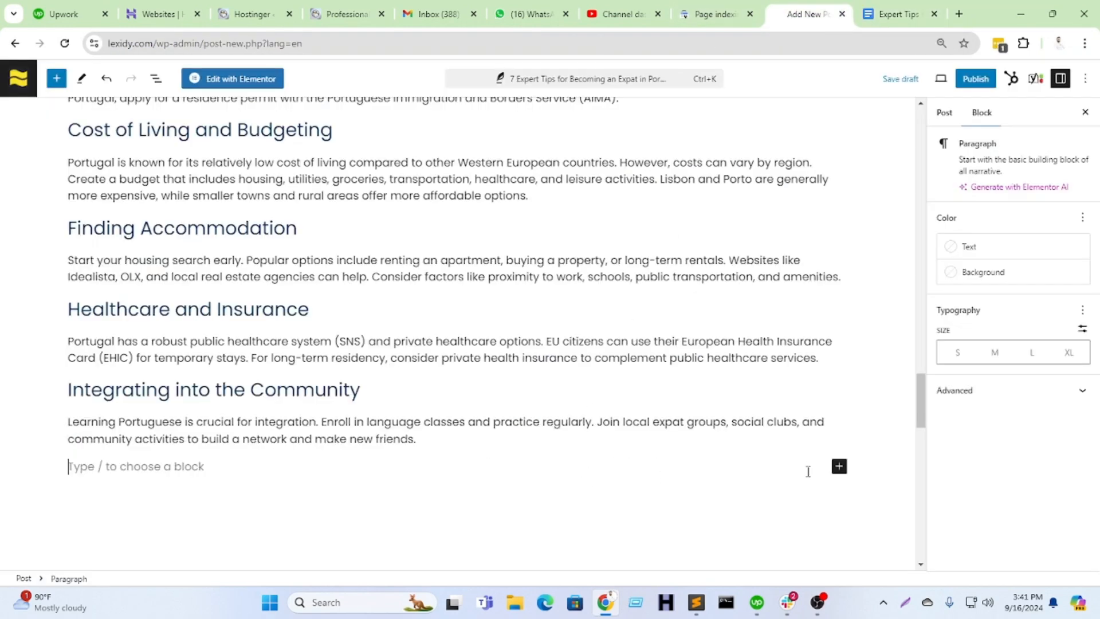
{"action": "left_click", "coordinate": [840, 470]}
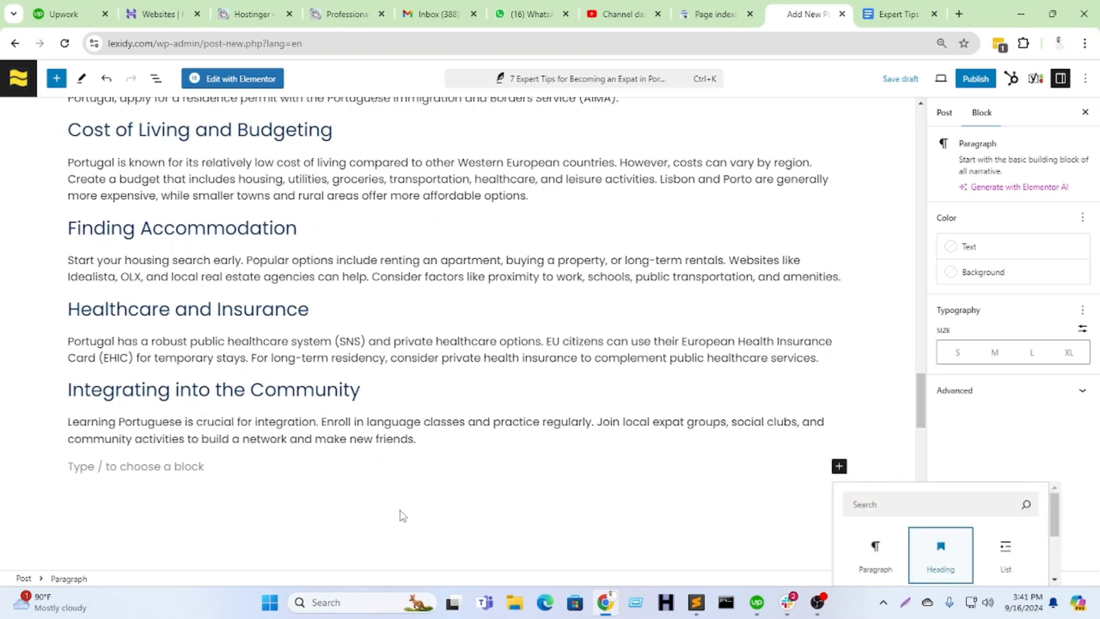
{"action": "left_click", "coordinate": [937, 547]}
{"action": "left_click", "coordinate": [172, 437]}
{"action": "left_click", "coordinate": [189, 332]}
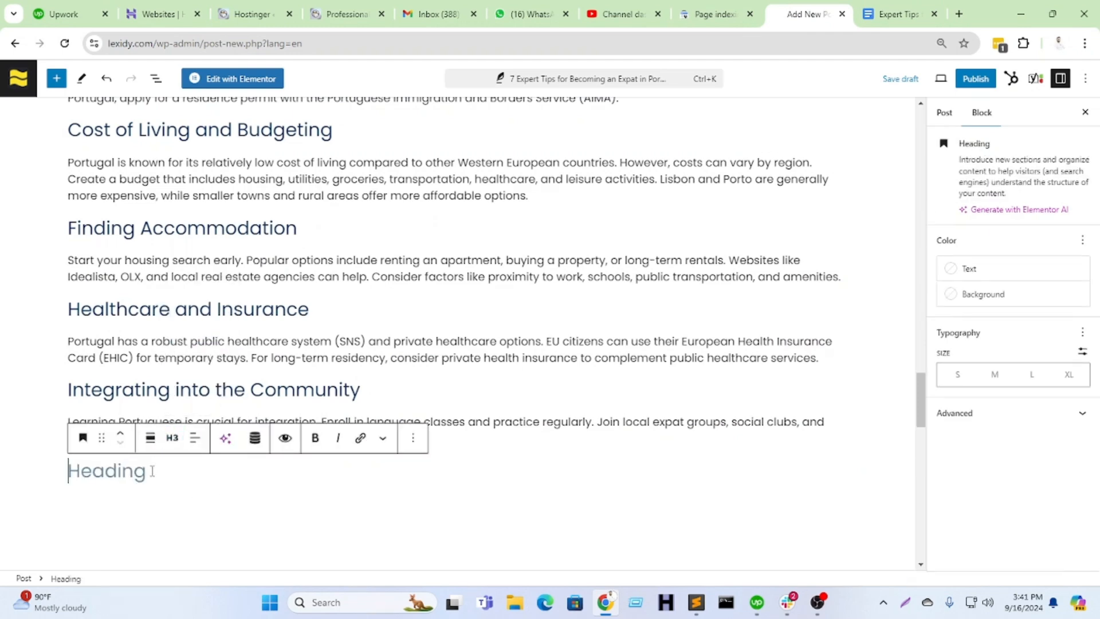
{"action": "key", "text": "ctrl+v"}
Step: Copy the Handling Bureaucracy paragraph from Google Docs and paste it below its heading in WordPress
{"action": "key", "text": "ctrl+Tab"}
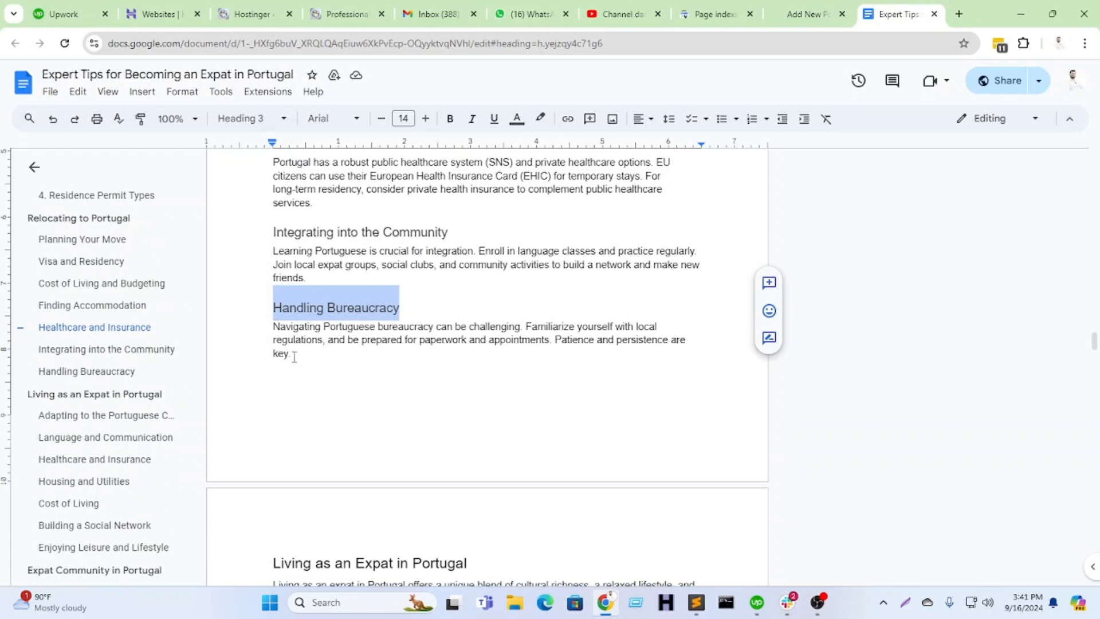
{"action": "left_click_drag", "start_coordinate": [293, 360], "coordinate": [263, 328]}
{"action": "key", "text": "ctrl+c"}
{"action": "left_click", "coordinate": [794, 8]}
{"action": "key", "text": "ctrl+v"}
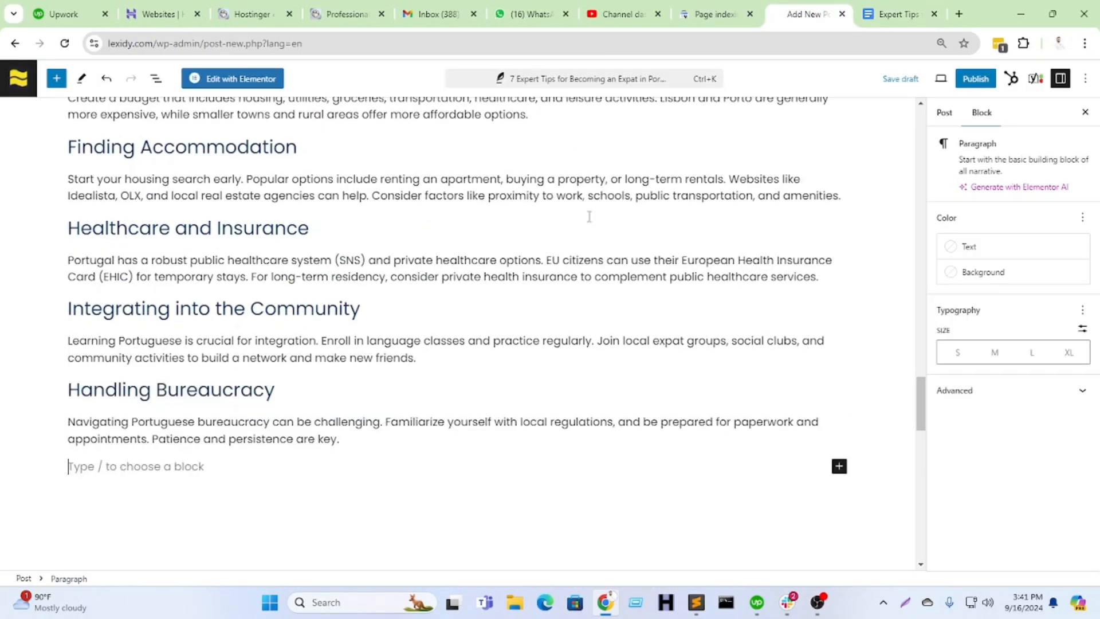
Step: Copy the title "Living as an Expat in Portugal" from Google Docs and paste it as a Heading 3 after the Handling Bureaucracy paragraph
{"action": "left_click", "coordinate": [919, 7]}
{"action": "scroll", "coordinate": [477, 303], "scroll_direction": "down", "scroll_amount": 5}
{"action": "left_click_drag", "start_coordinate": [476, 288], "coordinate": [272, 288]}
{"action": "left_click", "coordinate": [793, 11]}
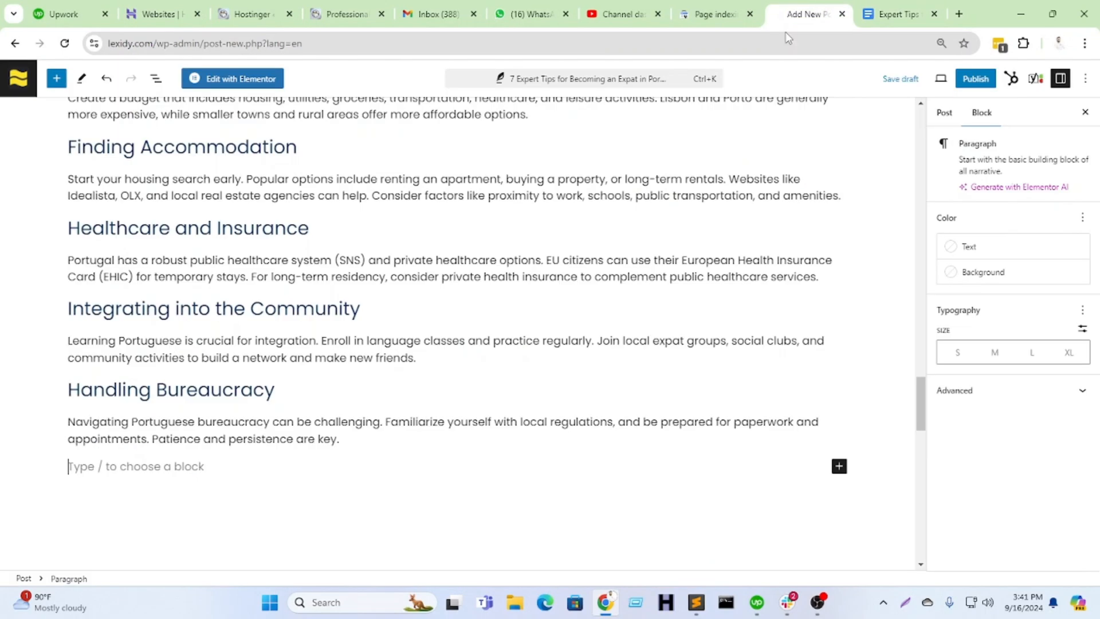
{"action": "left_click", "coordinate": [839, 467]}
{"action": "left_click", "coordinate": [932, 568]}
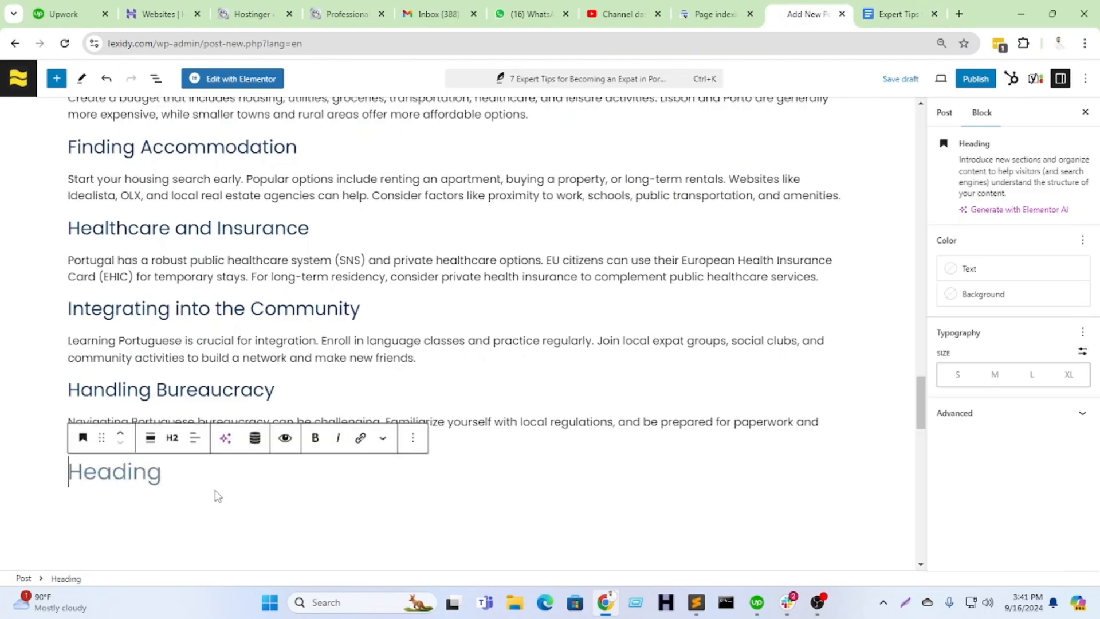
{"action": "left_click", "coordinate": [171, 437]}
{"action": "left_click", "coordinate": [192, 335]}
{"action": "key", "text": "ctrl+v"}
{"action": "key", "text": "Return"}
Step: Check the title's style in Google Docs and change the "Living as an Expat in Portugal" heading in WordPress to Heading 2
{"action": "left_click", "coordinate": [898, 14]}
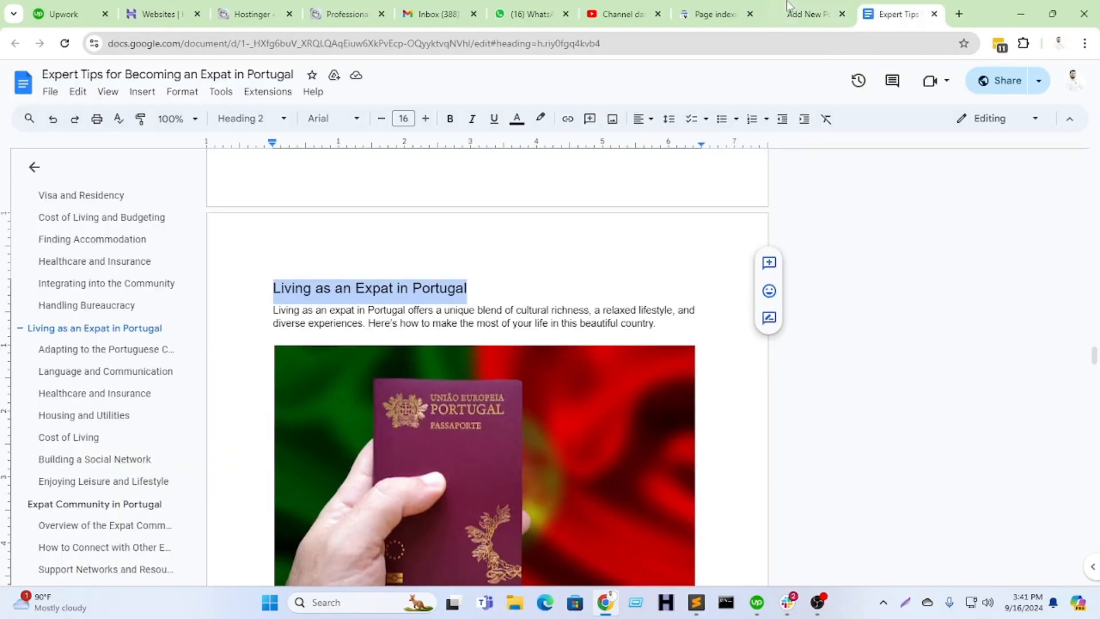
{"action": "left_click", "coordinate": [807, 14]}
{"action": "left_click", "coordinate": [154, 436]}
{"action": "left_click", "coordinate": [171, 398]}
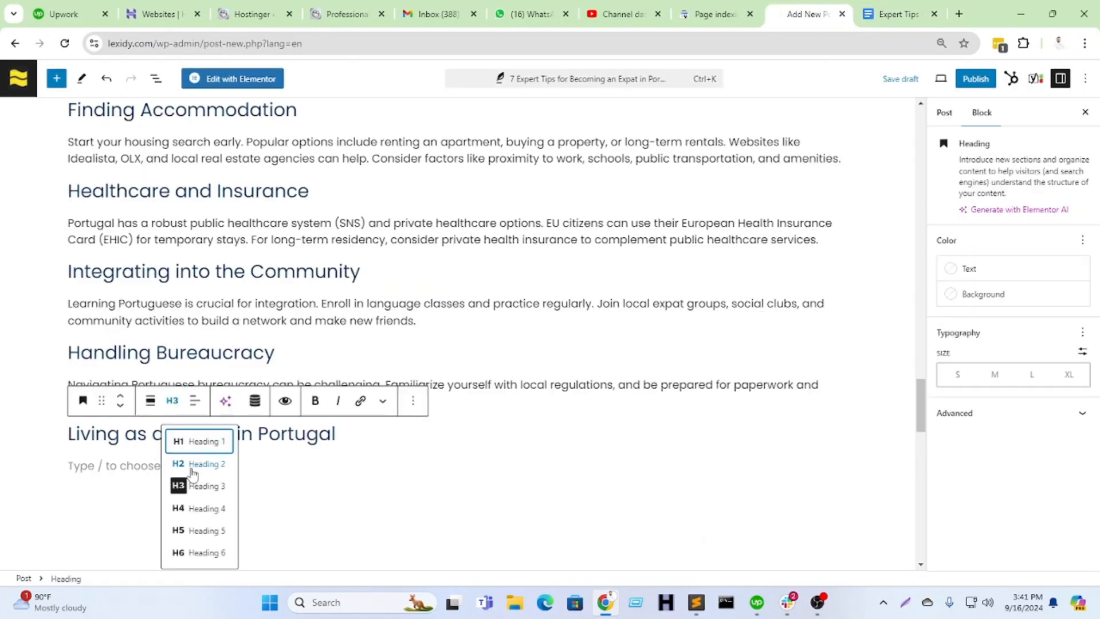
{"action": "left_click", "coordinate": [192, 462]}
{"action": "left_click", "coordinate": [192, 474]}
Step: Copy the introductory paragraph of Living as an Expat in Portugal from Google Docs and paste it below its heading in WordPress
{"action": "left_click", "coordinate": [890, 14]}
{"action": "left_click_drag", "start_coordinate": [683, 340], "coordinate": [224, 311]}
{"action": "left_click", "coordinate": [792, 14]}
{"action": "key", "text": "ctrl+v"}
{"action": "key", "text": "Return"}
Step: Insert an empty image block below the Living as an Expat in Portugal paragraph and start a new paragraph after it
{"action": "left_click", "coordinate": [839, 475]}
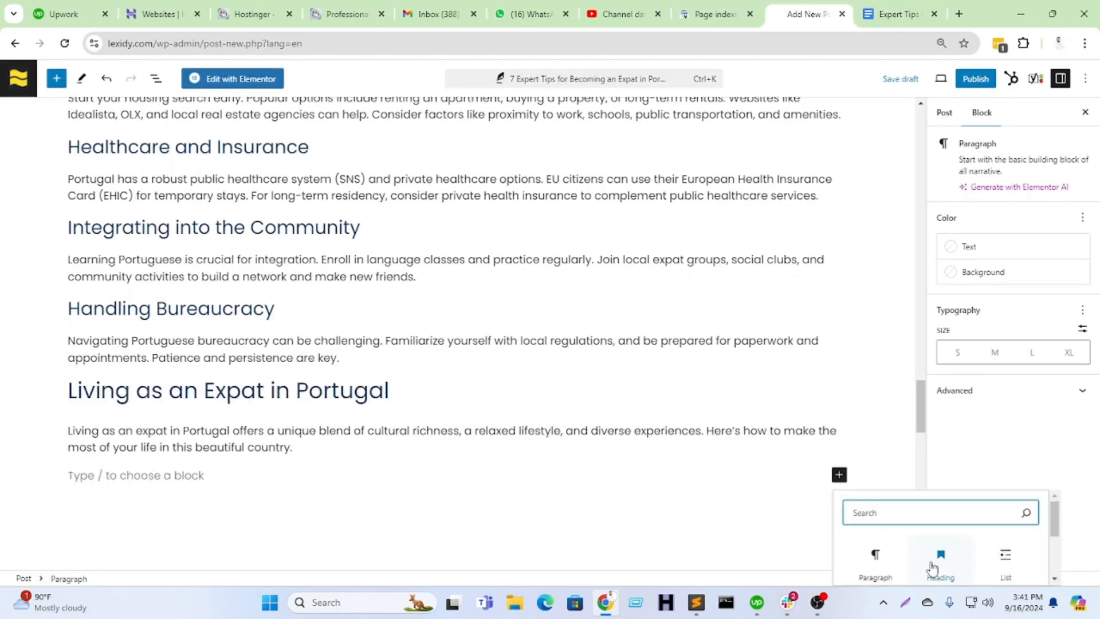
{"action": "scroll", "coordinate": [914, 486], "scroll_direction": "down", "scroll_amount": 3}
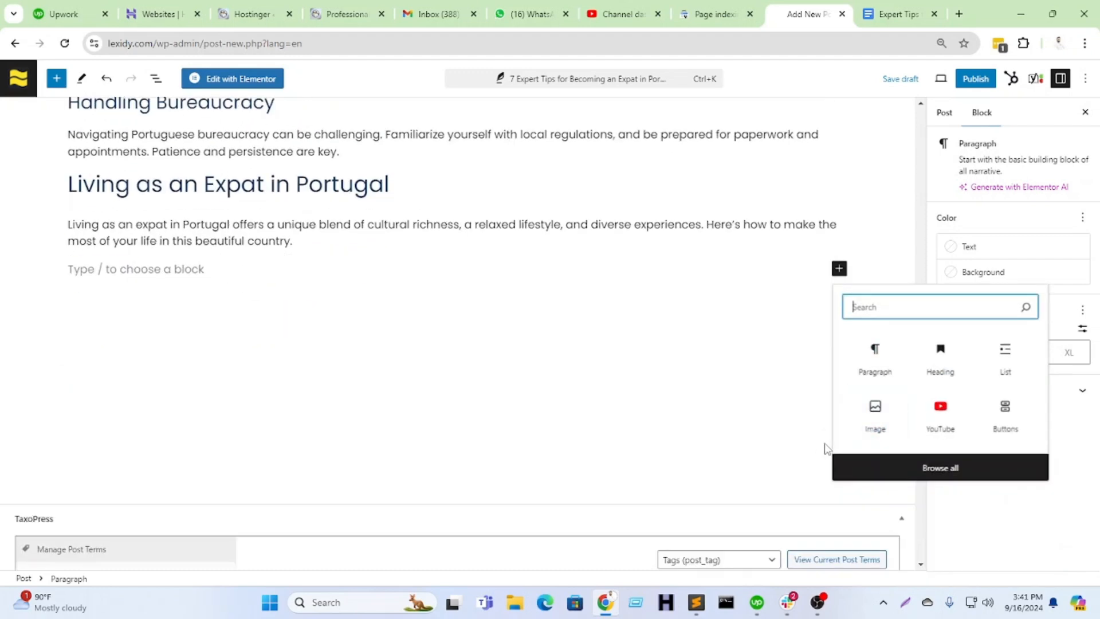
{"action": "left_click", "coordinate": [876, 415]}
{"action": "left_click", "coordinate": [163, 393]}
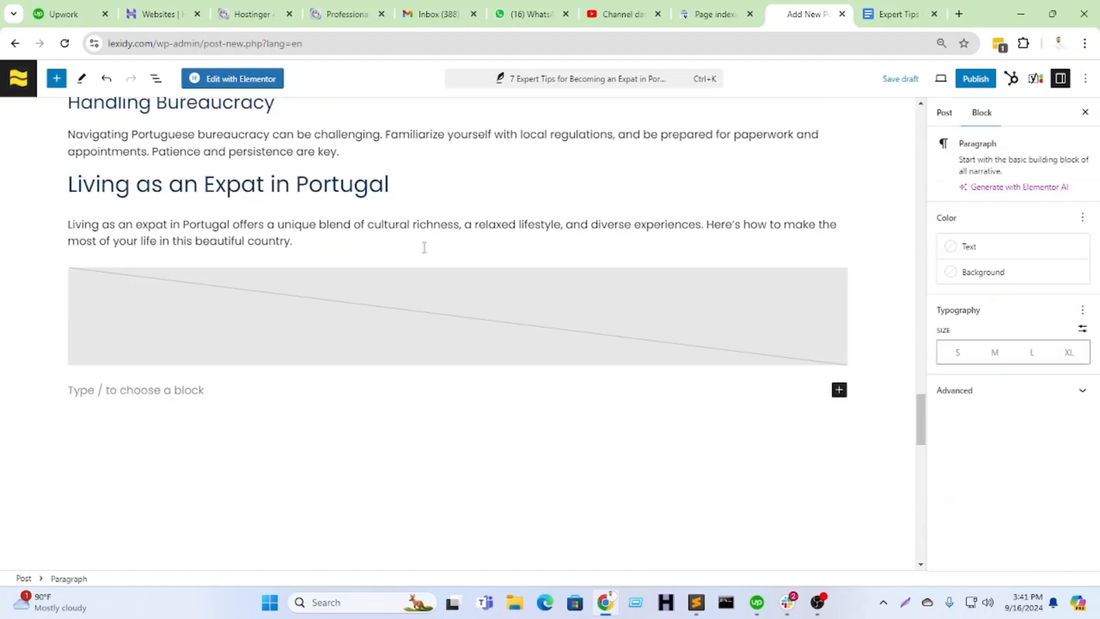
Step: Copy the subsections from Adapting to the Portuguese Culture through Enjoying Leisure and Lifestyle in Google Docs and paste them below the image placeholder
{"action": "left_click", "coordinate": [893, 14]}
{"action": "scroll", "coordinate": [353, 436], "scroll_direction": "down", "scroll_amount": 3}
{"action": "left_click_drag", "start_coordinate": [271, 446], "coordinate": [496, 450]}
{"action": "scroll", "coordinate": [492, 450], "scroll_direction": "down", "scroll_amount": 3}
{"action": "left_click", "coordinate": [334, 315]}
{"action": "left_click_drag", "start_coordinate": [277, 243], "coordinate": [540, 472]}
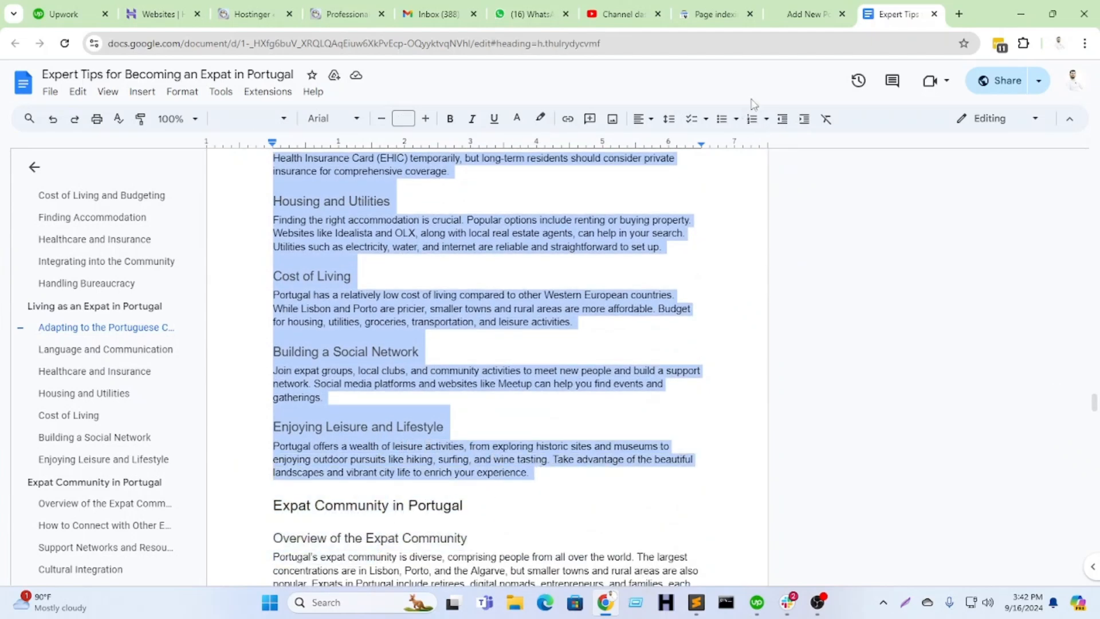
{"action": "left_click", "coordinate": [807, 14]}
{"action": "key", "text": "ctrl+v"}
Step: Split the pasted text so each title and body, from Adapting to the Portuguese Culture through Enjoying Leisure and Lifestyle, is a separate paragraph
{"action": "scroll", "coordinate": [165, 427], "scroll_direction": "up", "scroll_amount": 4}
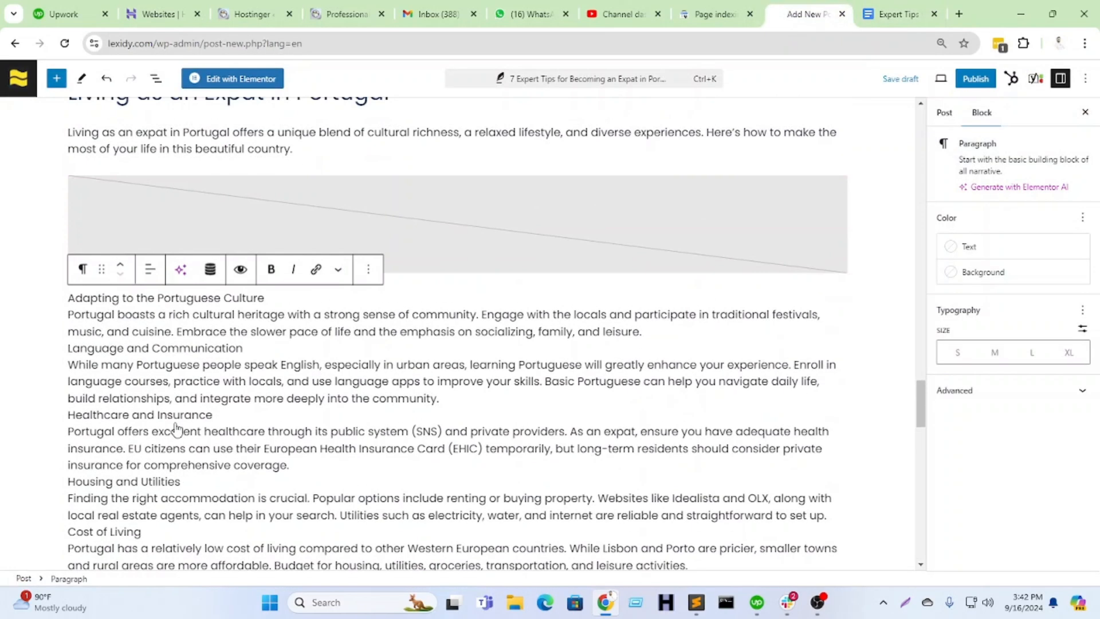
{"action": "left_click", "coordinate": [71, 312]}
{"action": "key", "text": "Return"}
{"action": "key", "text": "Down"}
{"action": "key", "text": "Down"}
{"action": "key", "text": "Return"}
{"action": "scroll", "coordinate": [204, 425], "scroll_direction": "down", "scroll_amount": 2}
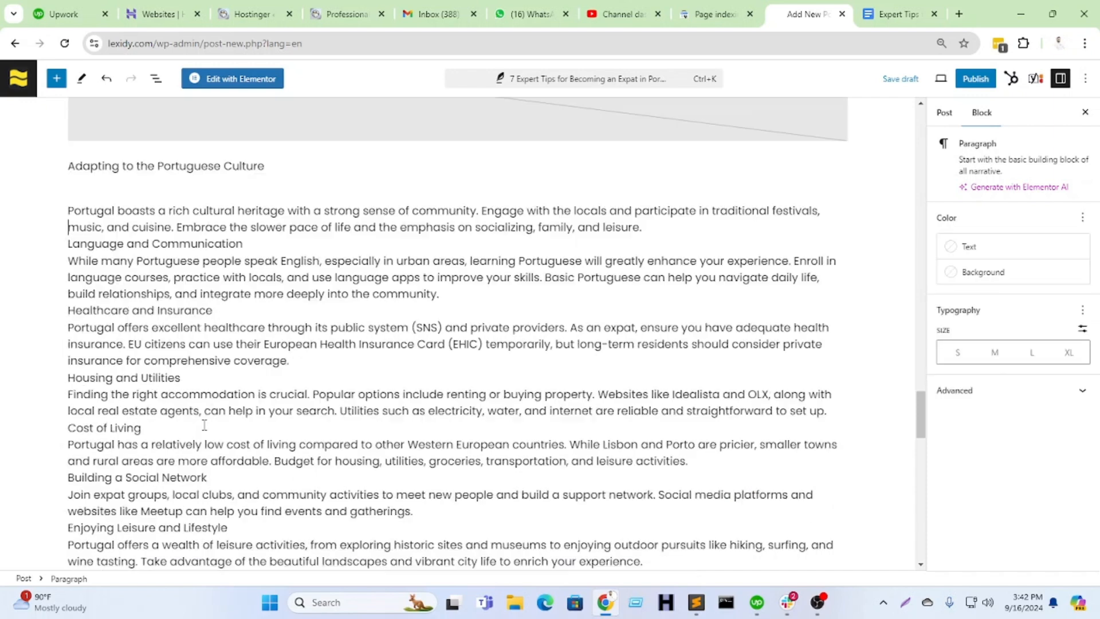
{"action": "key", "text": "Down"}
{"action": "key", "text": "Return"}
{"action": "key", "text": "Down"}
{"action": "key", "text": "Down"}
{"action": "key", "text": "Down"}
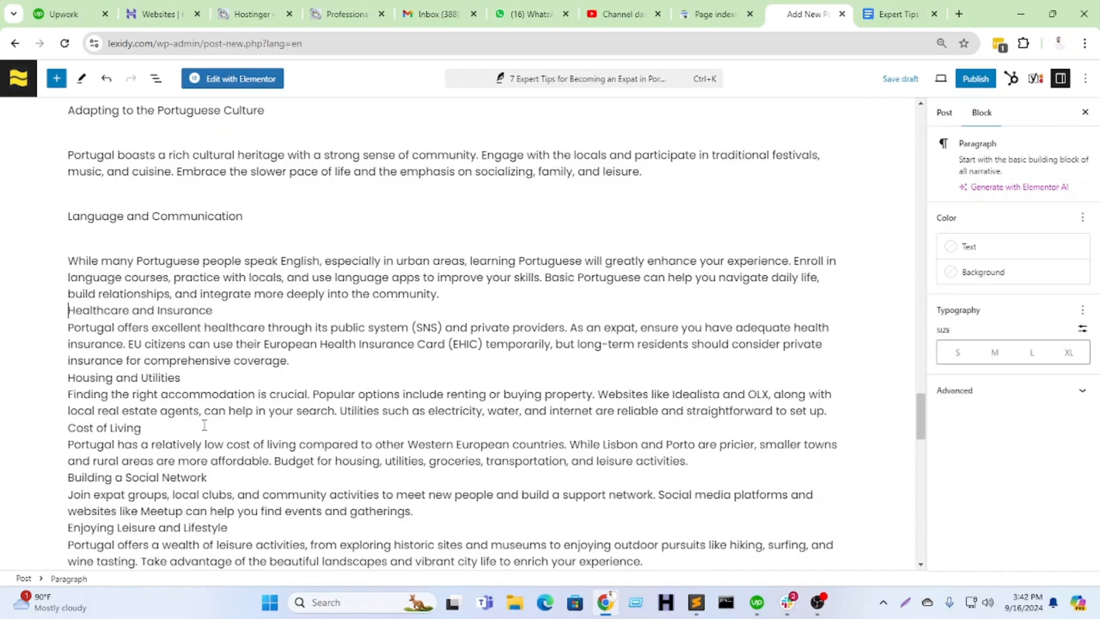
{"action": "key", "text": "Return"}
{"action": "key", "text": "Down"}
{"action": "key", "text": "Return"}
{"action": "key", "text": "Down"}
{"action": "key", "text": "Down"}
{"action": "key", "text": "Down"}
{"action": "key", "text": "Return"}
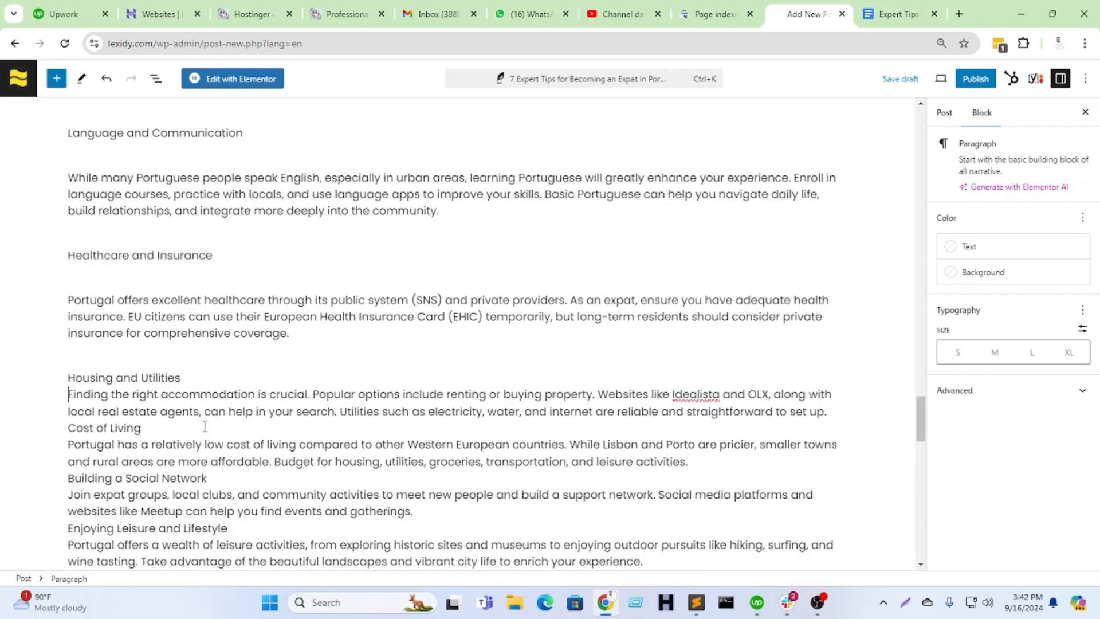
{"action": "key", "text": "Down"}
{"action": "key", "text": "Return"}
{"action": "key", "text": "Down"}
{"action": "key", "text": "Down"}
{"action": "key", "text": "Return"}
{"action": "key", "text": "Down"}
{"action": "key", "text": "Return"}
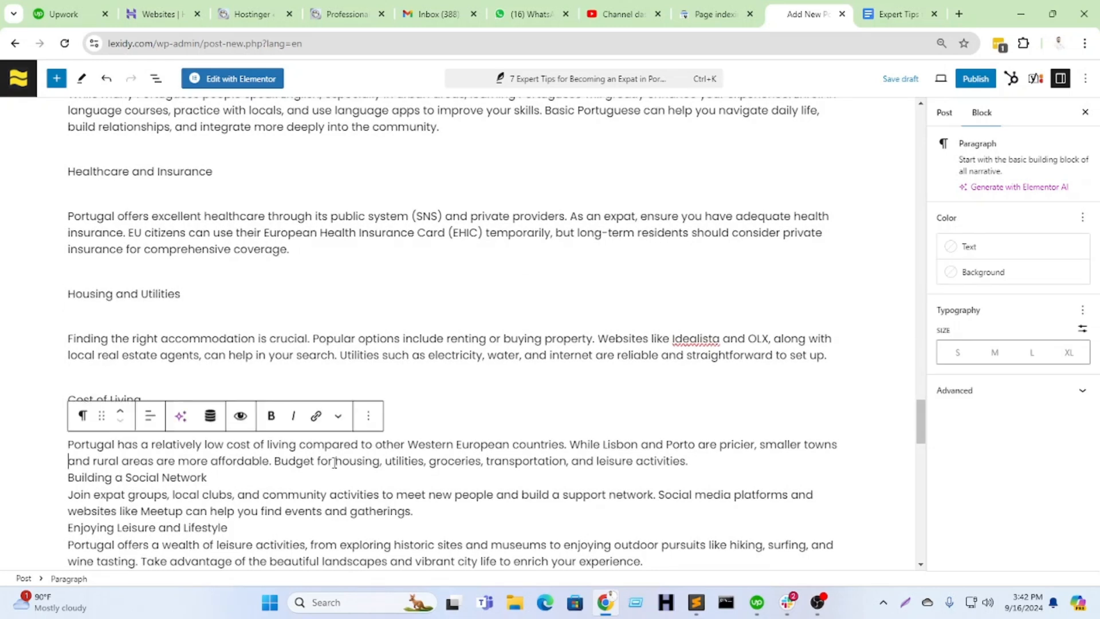
{"action": "key", "text": "Down"}
{"action": "key", "text": "Down"}
{"action": "key", "text": "Return"}
{"action": "key", "text": "Down"}
{"action": "key", "text": "Return"}
{"action": "key", "text": "Down"}
{"action": "key", "text": "Down"}
{"action": "key", "text": "Return"}
{"action": "key", "text": "Down"}
{"action": "key", "text": "Return"}
Step: Convert the "Adapting to the Portuguese Culture" paragraph into a Heading 3
{"action": "scroll", "coordinate": [334, 469], "scroll_direction": "up", "scroll_amount": 8}
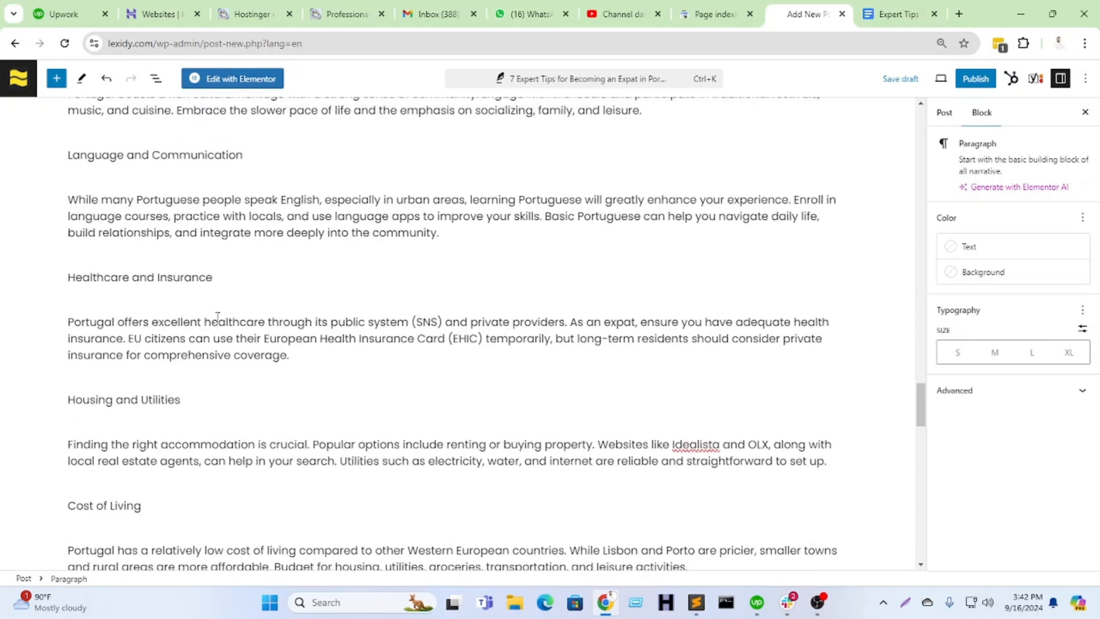
{"action": "left_click", "coordinate": [200, 245]}
{"action": "left_click", "coordinate": [83, 217]}
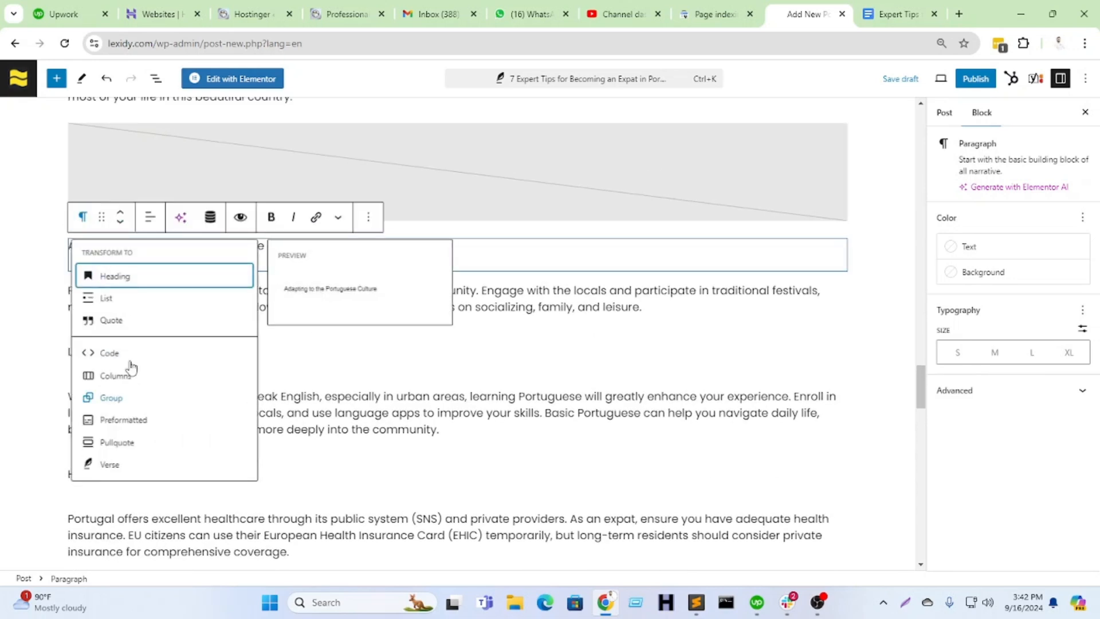
{"action": "left_click", "coordinate": [176, 275]}
{"action": "left_click", "coordinate": [176, 216]}
{"action": "left_click", "coordinate": [189, 282]}
{"action": "left_click", "coordinate": [173, 216]}
{"action": "left_click", "coordinate": [192, 302]}
Step: Convert the "Language and Communication" paragraph into a Heading 3
{"action": "left_click", "coordinate": [124, 368]}
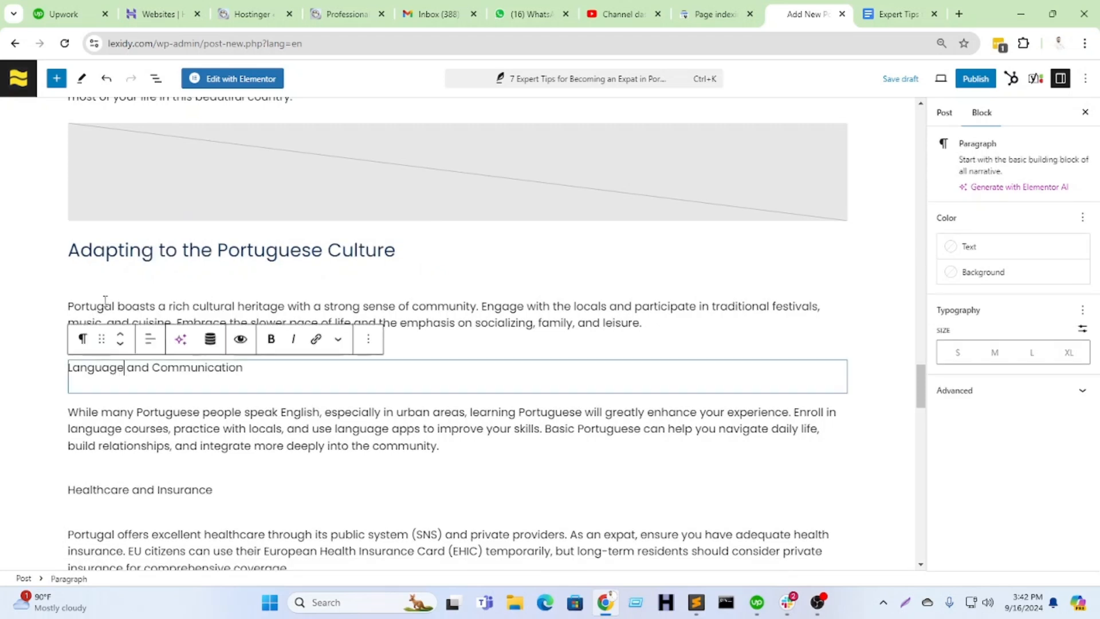
{"action": "left_click", "coordinate": [84, 339]}
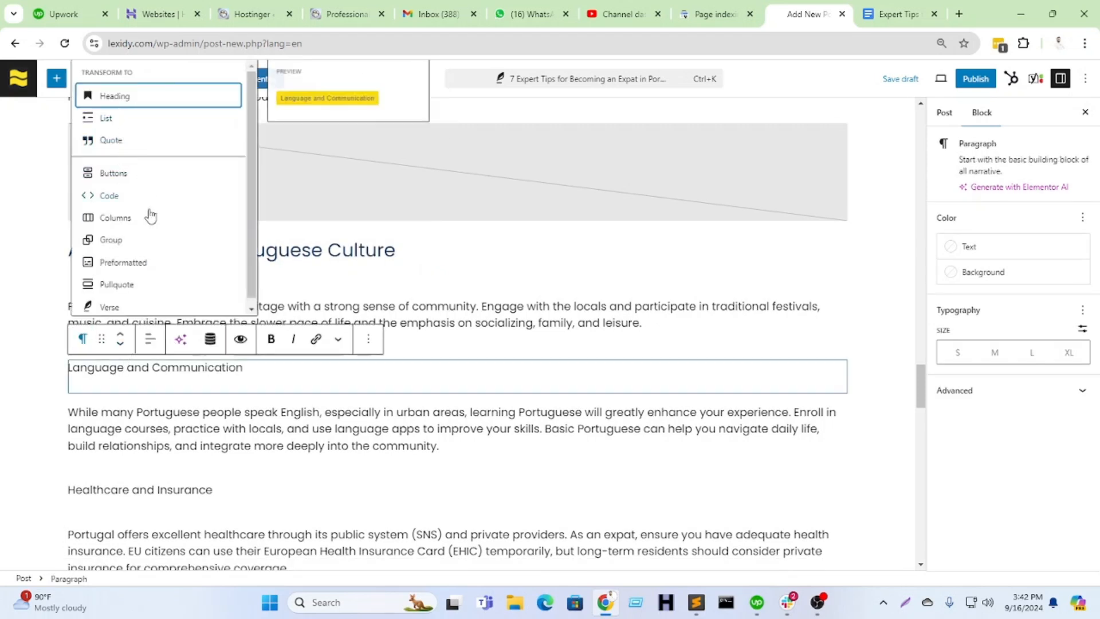
{"action": "left_click", "coordinate": [127, 371]}
{"action": "left_click", "coordinate": [82, 339]}
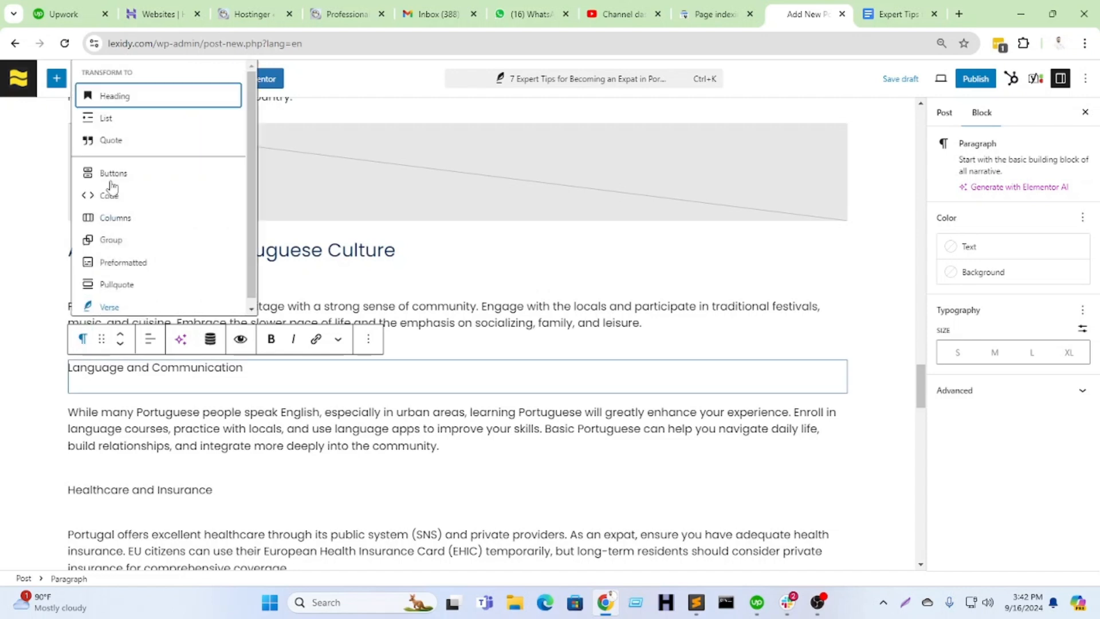
{"action": "left_click", "coordinate": [116, 98]}
{"action": "left_click", "coordinate": [178, 339]}
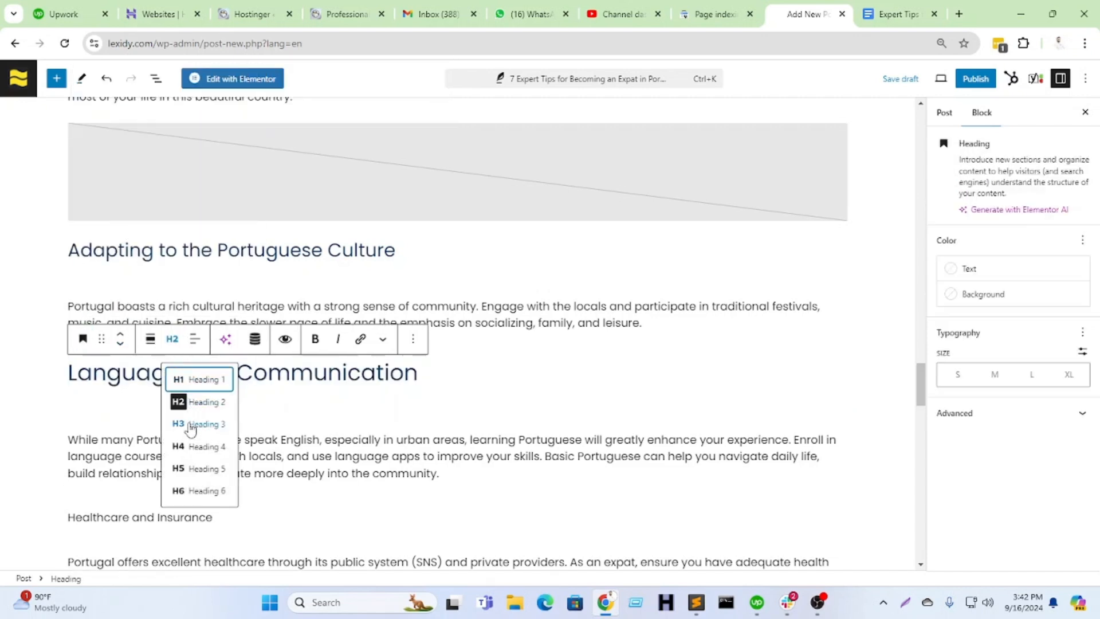
{"action": "left_click", "coordinate": [195, 421]}
Step: Convert the "Healthcare and Insurance" paragraph into a Heading 3
{"action": "left_click", "coordinate": [154, 506]}
{"action": "left_click", "coordinate": [90, 478]}
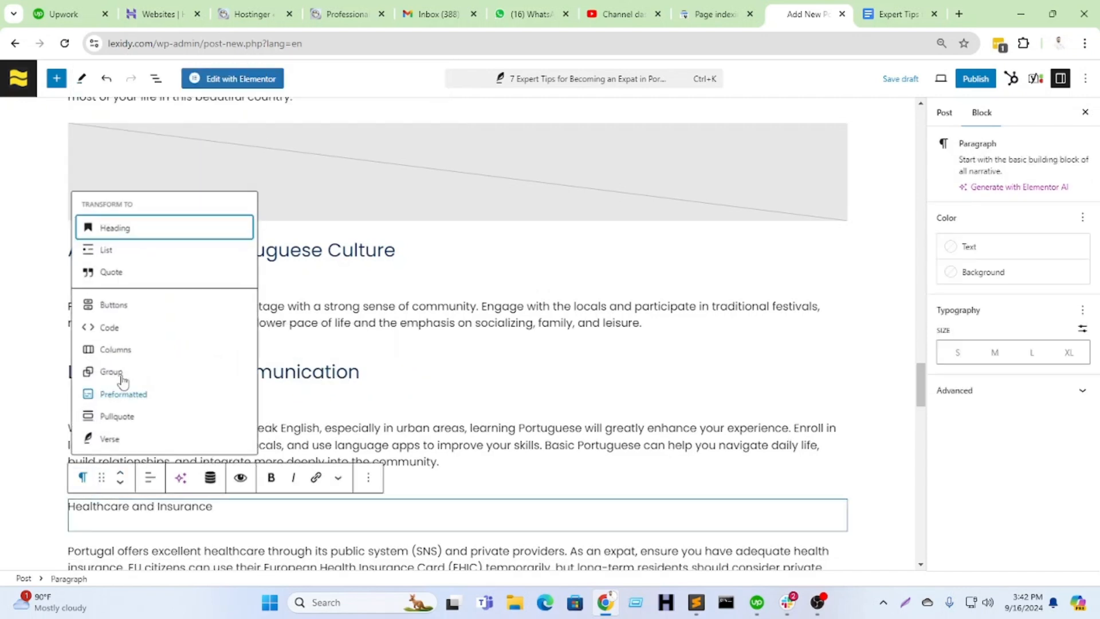
{"action": "left_click", "coordinate": [120, 228]}
{"action": "left_click", "coordinate": [172, 271]}
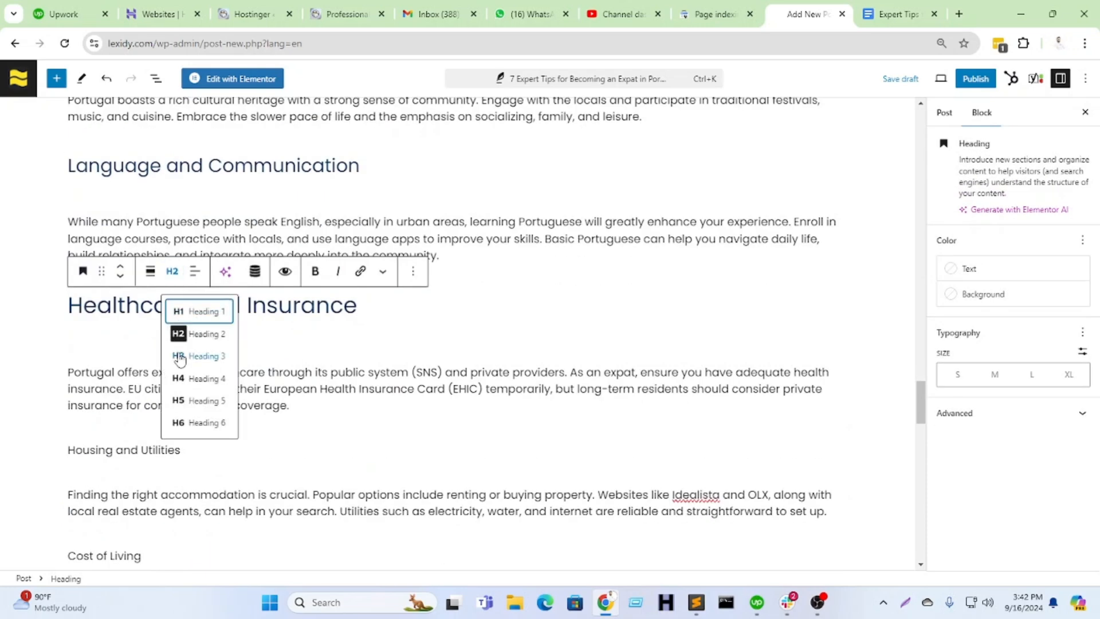
{"action": "left_click", "coordinate": [195, 353]}
Step: Convert the "Housing and Utilities" paragraph into a Heading 3
{"action": "left_click", "coordinate": [124, 437]}
{"action": "left_click", "coordinate": [83, 410]}
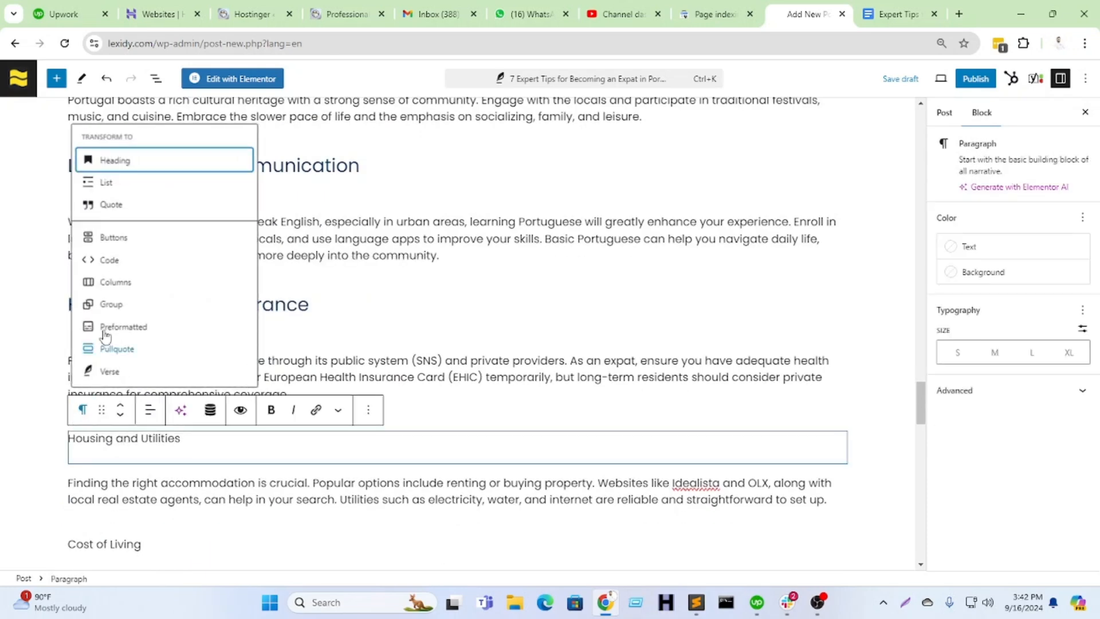
{"action": "left_click", "coordinate": [112, 158]}
{"action": "left_click", "coordinate": [173, 411]}
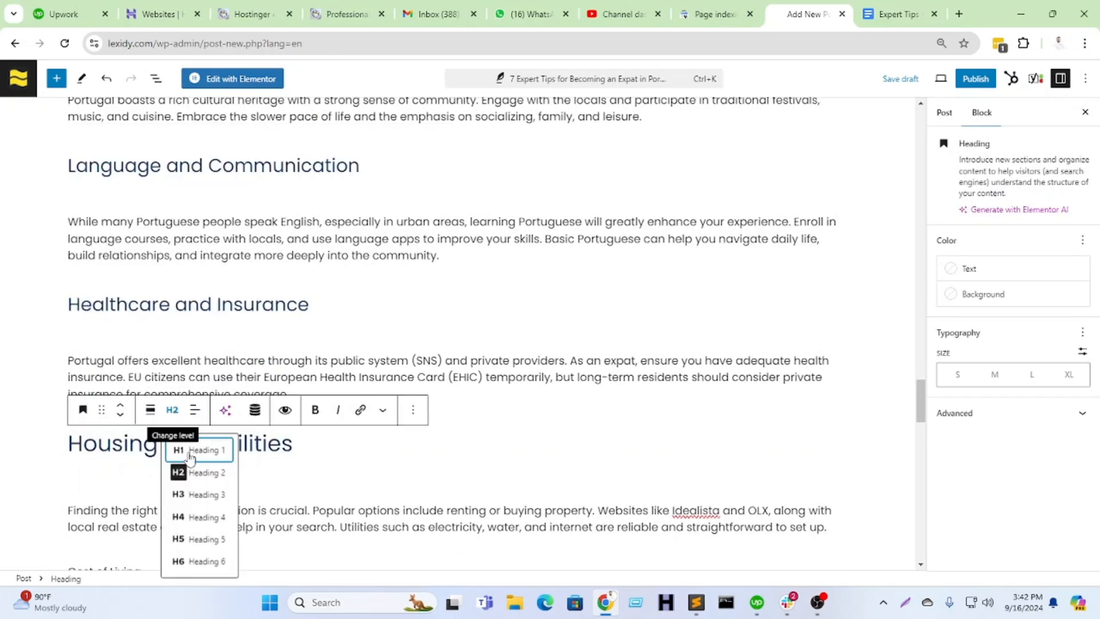
{"action": "left_click", "coordinate": [177, 494]}
Step: Convert the "Cost of Living" paragraph into a Heading 3
{"action": "scroll", "coordinate": [171, 401], "scroll_direction": "down", "scroll_amount": 3}
{"action": "left_click", "coordinate": [115, 354]}
{"action": "left_click", "coordinate": [82, 325]}
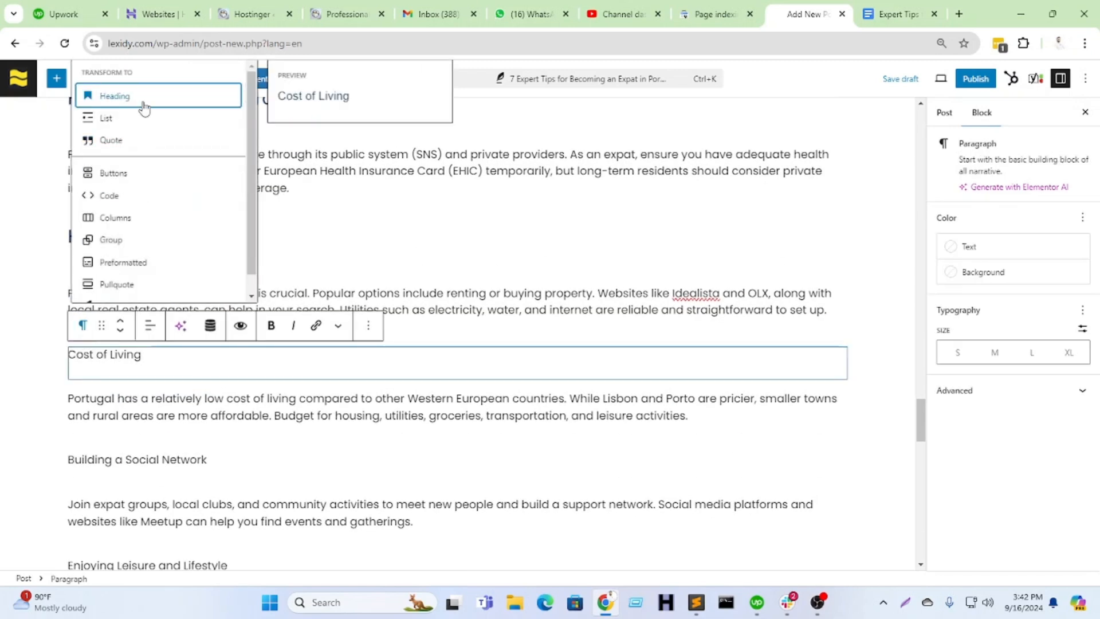
{"action": "left_click", "coordinate": [141, 104]}
{"action": "left_click", "coordinate": [171, 340]}
{"action": "left_click", "coordinate": [177, 407]}
Step: Convert the "Building a Social Network" paragraph into a Heading 3
{"action": "scroll", "coordinate": [144, 372], "scroll_direction": "down", "scroll_amount": 2}
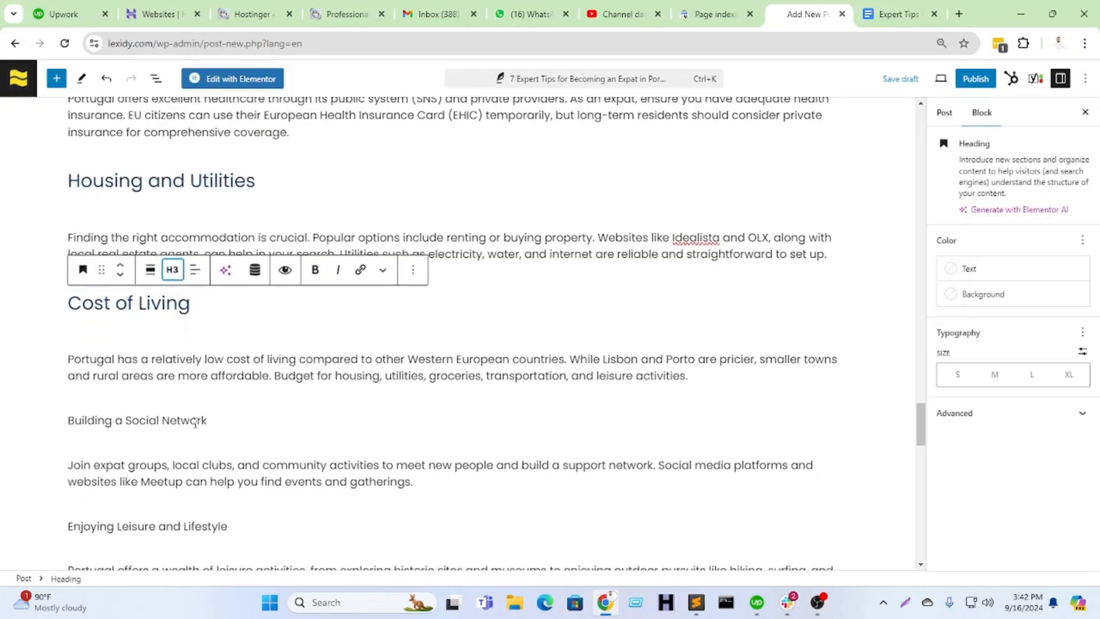
{"action": "left_click", "coordinate": [114, 341]}
{"action": "left_click", "coordinate": [82, 310]}
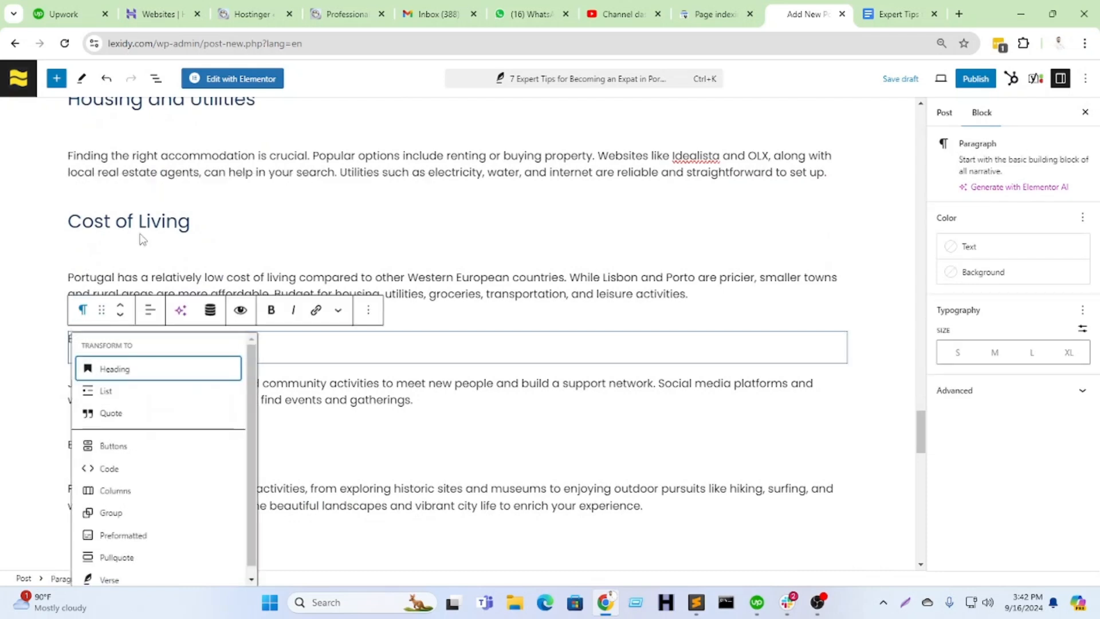
{"action": "left_click", "coordinate": [153, 362]}
{"action": "left_click", "coordinate": [172, 310]}
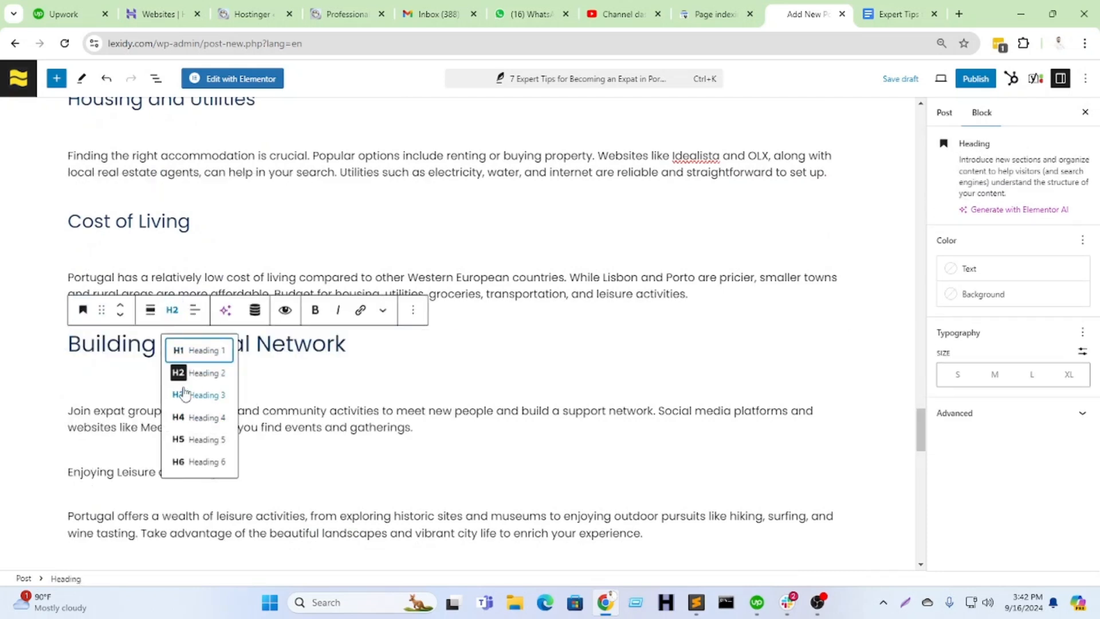
{"action": "left_click", "coordinate": [176, 394]}
Step: Convert the "Enjoying Leisure and Lifestyle" paragraph into a Heading 3
{"action": "scroll", "coordinate": [145, 268], "scroll_direction": "down", "scroll_amount": 3}
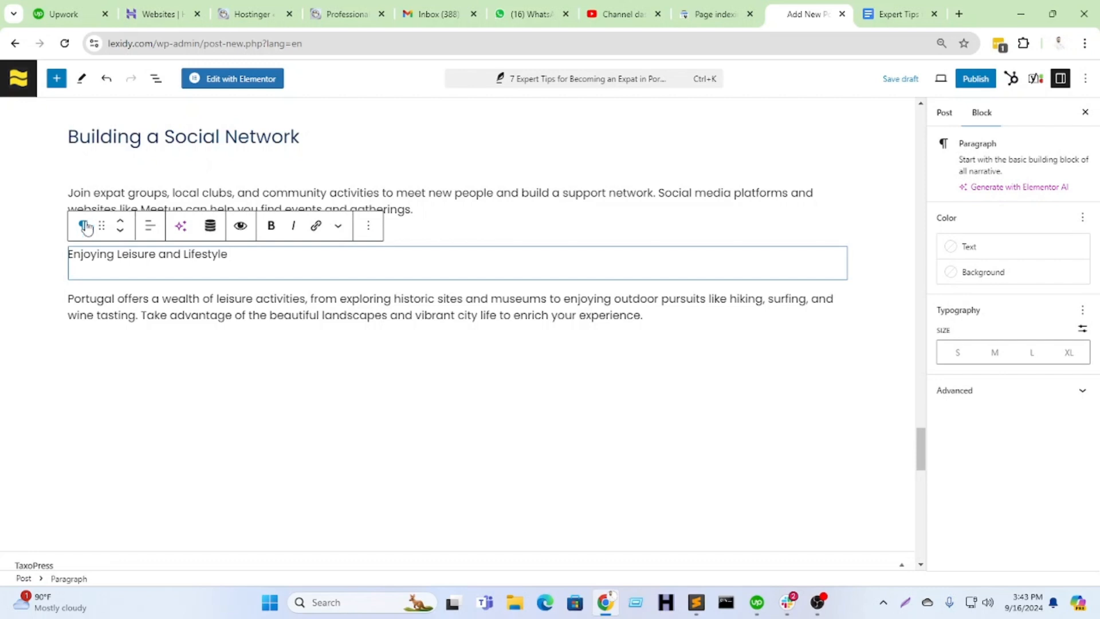
{"action": "left_click", "coordinate": [83, 225]}
{"action": "left_click", "coordinate": [110, 283]}
{"action": "left_click", "coordinate": [172, 225]}
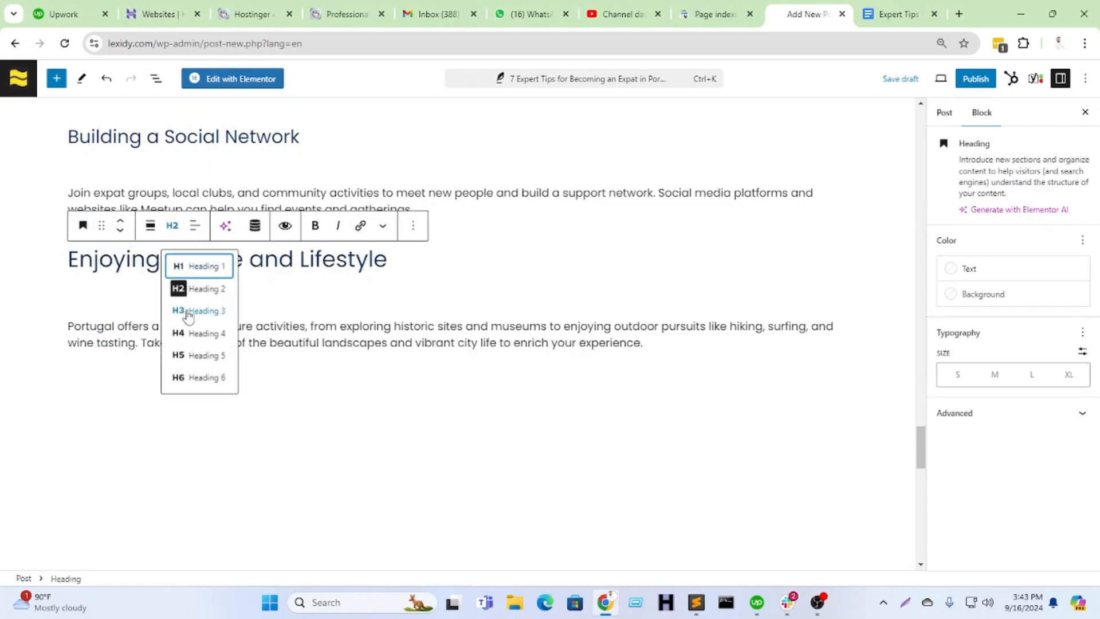
{"action": "left_click", "coordinate": [189, 312]}
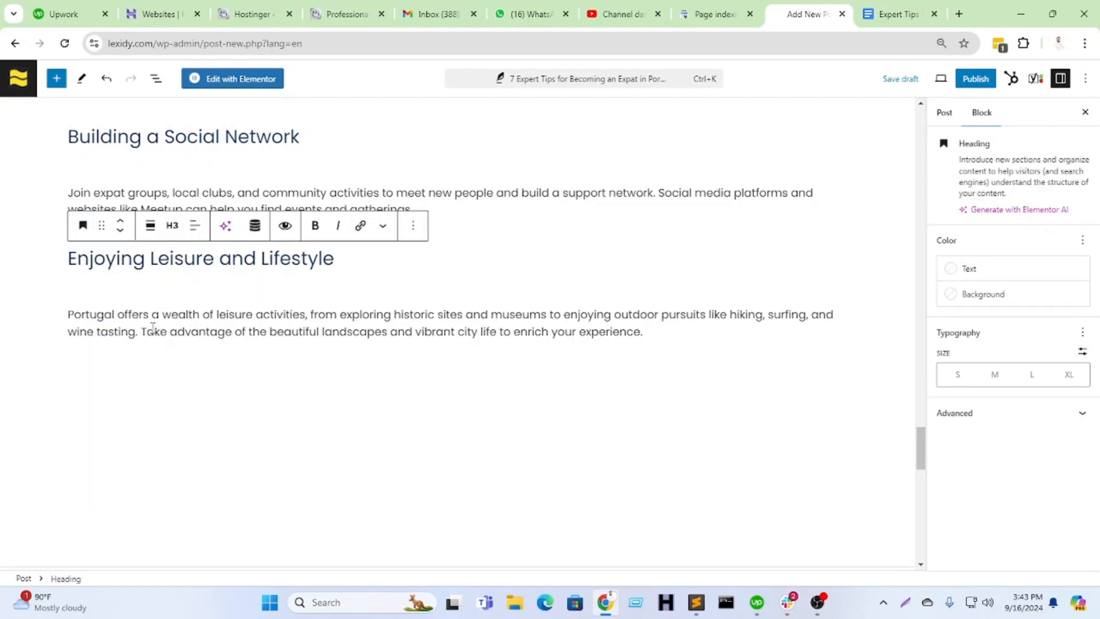
Step: Remove the blank lines above and below the Enjoying Leisure and Lifestyle heading and below the Building a Social Network heading
{"action": "key", "text": "BackSpace"}
{"action": "scroll", "coordinate": [216, 451], "scroll_direction": "up", "scroll_amount": 2}
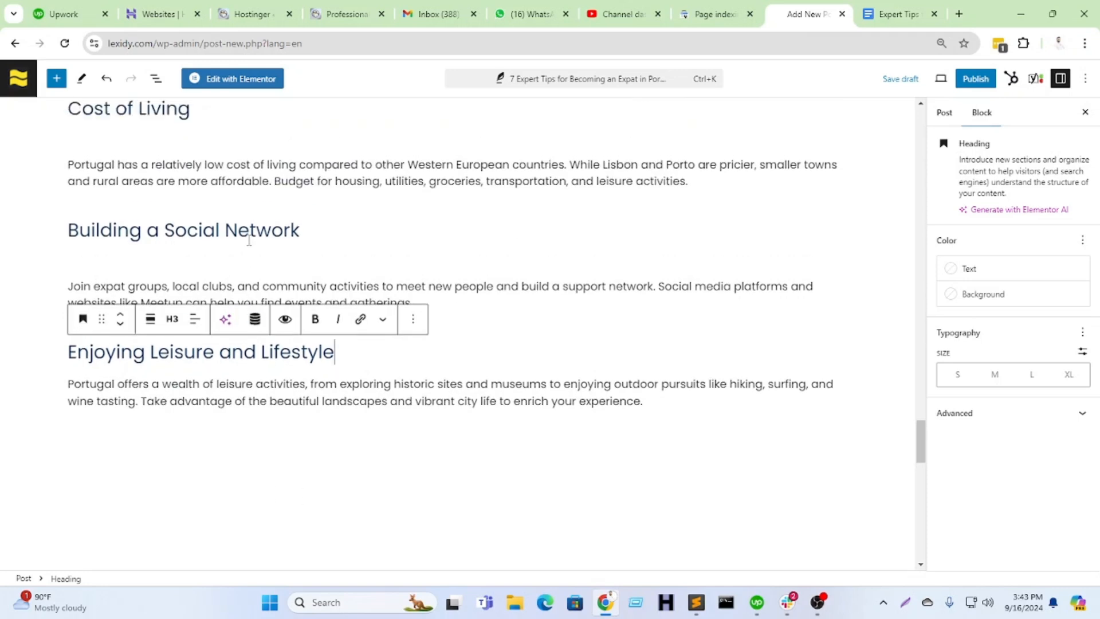
{"action": "left_click", "coordinate": [250, 240]}
{"action": "left_click", "coordinate": [166, 318]}
{"action": "key", "text": "BackSpace"}
{"action": "left_click", "coordinate": [201, 216]}
{"action": "key", "text": "BackSpace"}
Step: Remove the blank lines above and below the Cost of Living and Housing and Utilities headings, and above Building a Social Network
{"action": "left_click", "coordinate": [221, 248]}
{"action": "scroll", "coordinate": [165, 292], "scroll_direction": "up", "scroll_amount": 3}
{"action": "left_click", "coordinate": [143, 328]}
{"action": "key", "text": "BackSpace"}
{"action": "left_click", "coordinate": [136, 223]}
{"action": "key", "text": "BackSpace"}
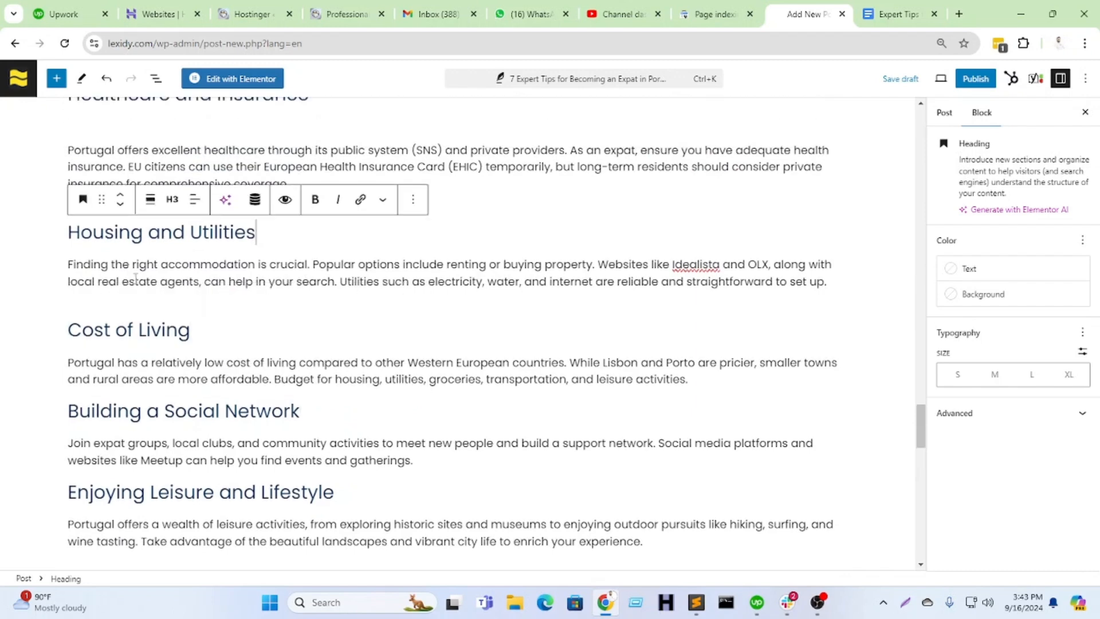
{"action": "left_click", "coordinate": [110, 301]}
{"action": "key", "text": "BackSpace"}
{"action": "left_click", "coordinate": [116, 218]}
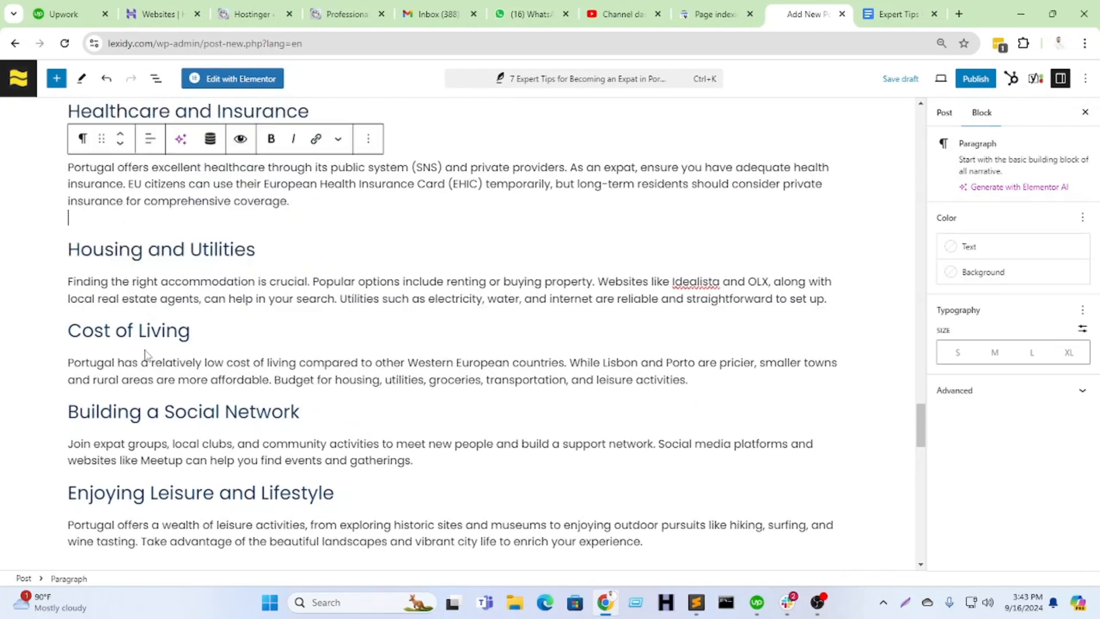
{"action": "key", "text": "BackSpace"}
Step: Remove the blank lines around the Healthcare and Insurance heading and below the Language and Communication heading
{"action": "scroll", "coordinate": [131, 230], "scroll_direction": "up", "scroll_amount": 3}
{"action": "left_click", "coordinate": [131, 230]}
{"action": "key", "text": "BackSpace"}
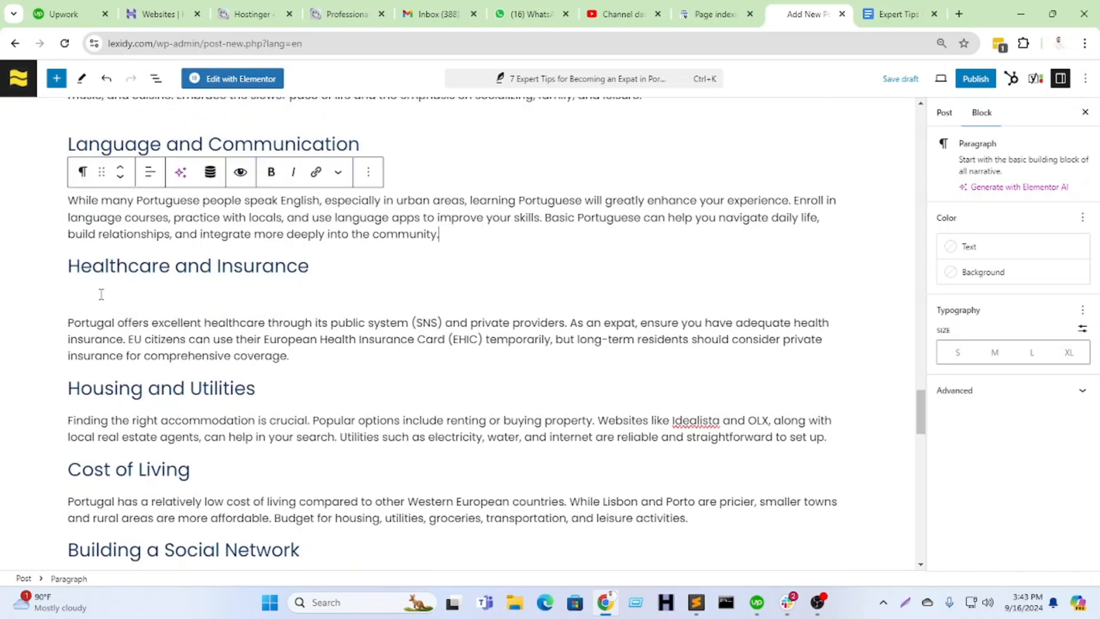
{"action": "key", "text": "Down"}
{"action": "scroll", "coordinate": [192, 394], "scroll_direction": "up", "scroll_amount": 3}
{"action": "left_click", "coordinate": [131, 329]}
{"action": "key", "text": "BackSpace"}
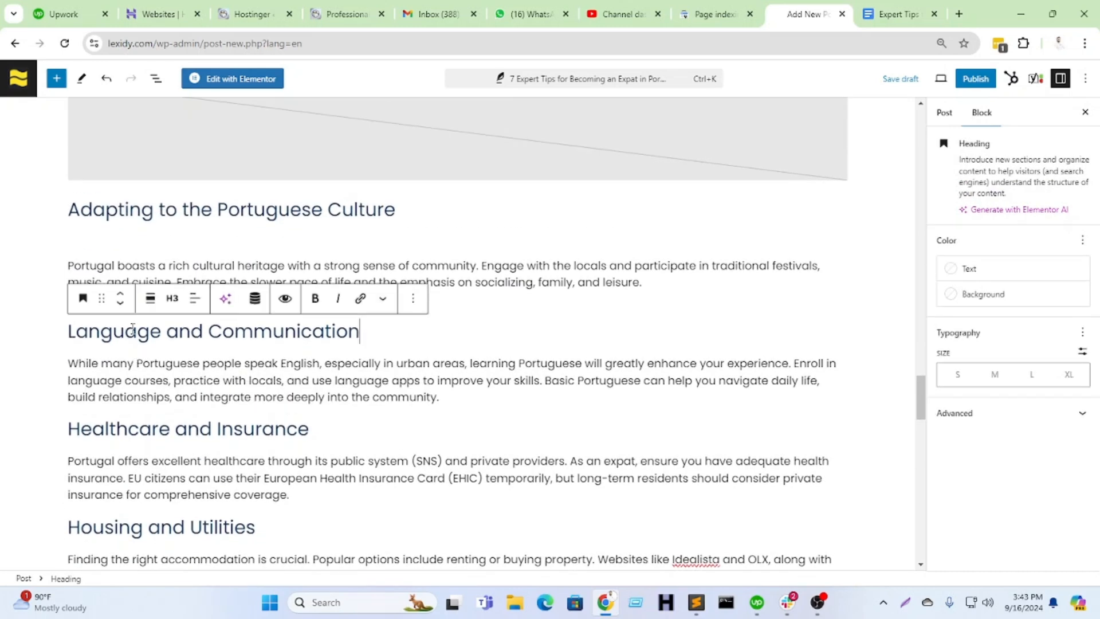
Step: Remove the blank lines below the Adapting to the Portuguese Culture heading and above the Language and Communication heading
{"action": "left_click", "coordinate": [117, 235]}
{"action": "key", "text": "BackSpace"}
{"action": "key", "text": "Down"}
{"action": "key", "text": "Down"}
{"action": "key", "text": "Down"}
{"action": "key", "text": "Up"}
{"action": "key", "text": "Up"}
{"action": "key", "text": "Up"}
{"action": "left_click", "coordinate": [141, 304]}
{"action": "key", "text": "BackSpace"}
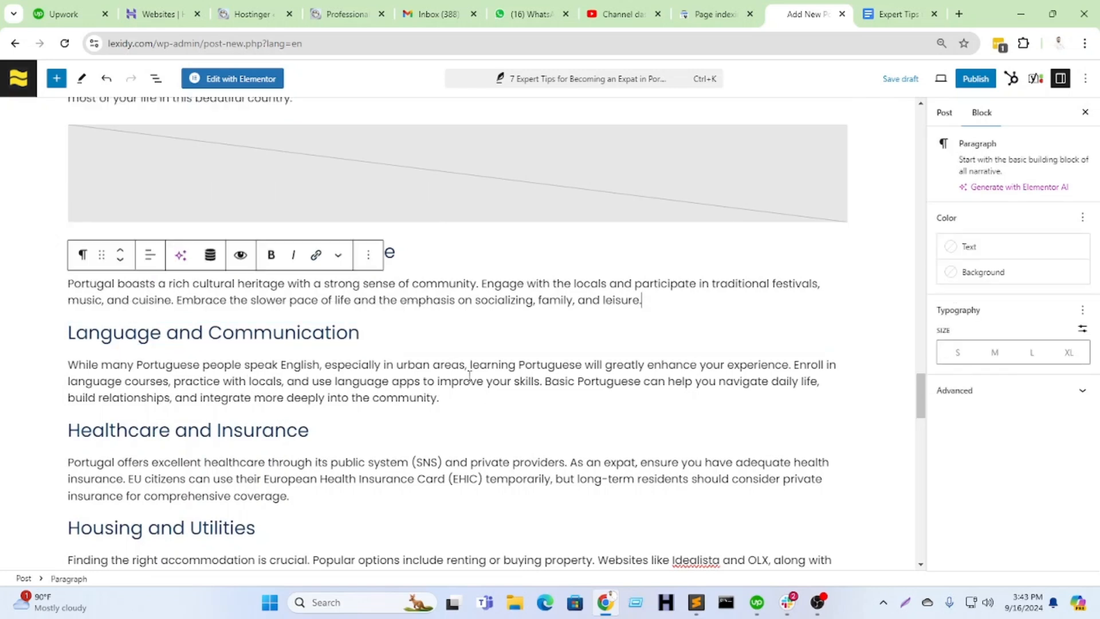
{"action": "key", "text": "Up"}
{"action": "key", "text": "Up"}
Step: Copy the text from Expat Community in Portugal through How to Connect with Other Expats in Google Docs and paste it at the post's end
{"action": "scroll", "coordinate": [518, 352], "scroll_direction": "down", "scroll_amount": 10}
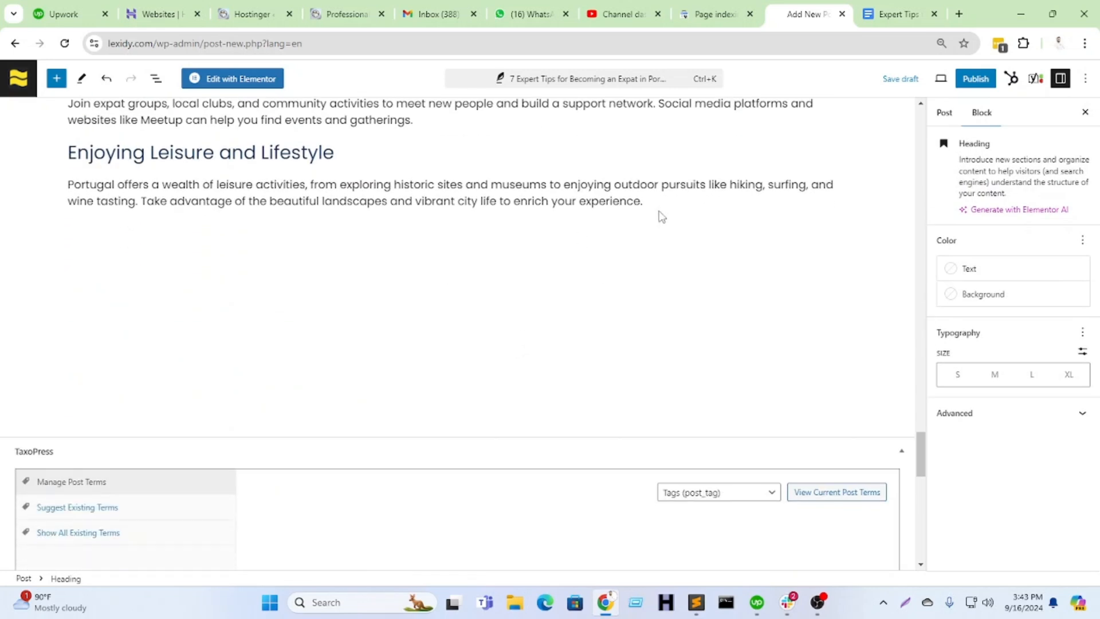
{"action": "left_click", "coordinate": [615, 250]}
{"action": "left_click", "coordinate": [889, 13]}
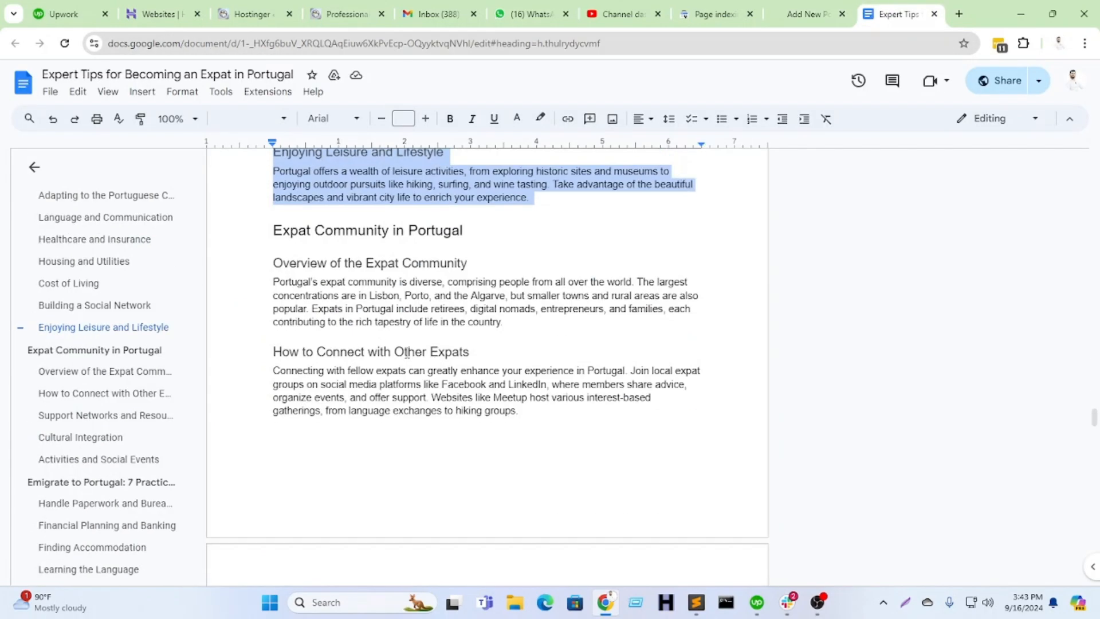
{"action": "left_click_drag", "start_coordinate": [275, 229], "coordinate": [493, 196]}
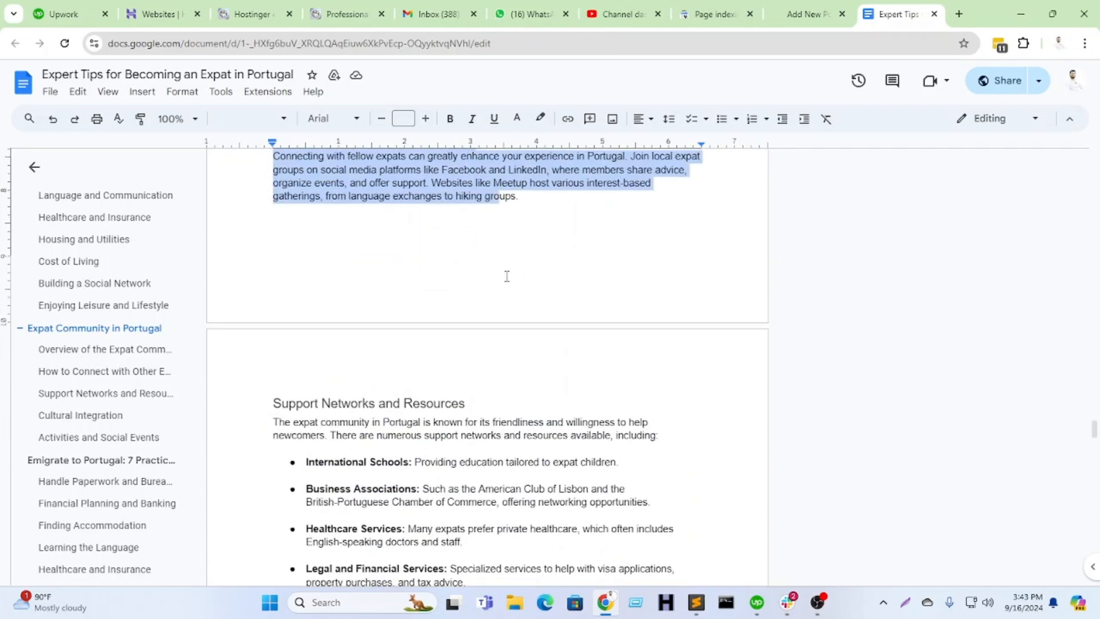
{"action": "scroll", "coordinate": [630, 300], "scroll_direction": "up", "scroll_amount": 5}
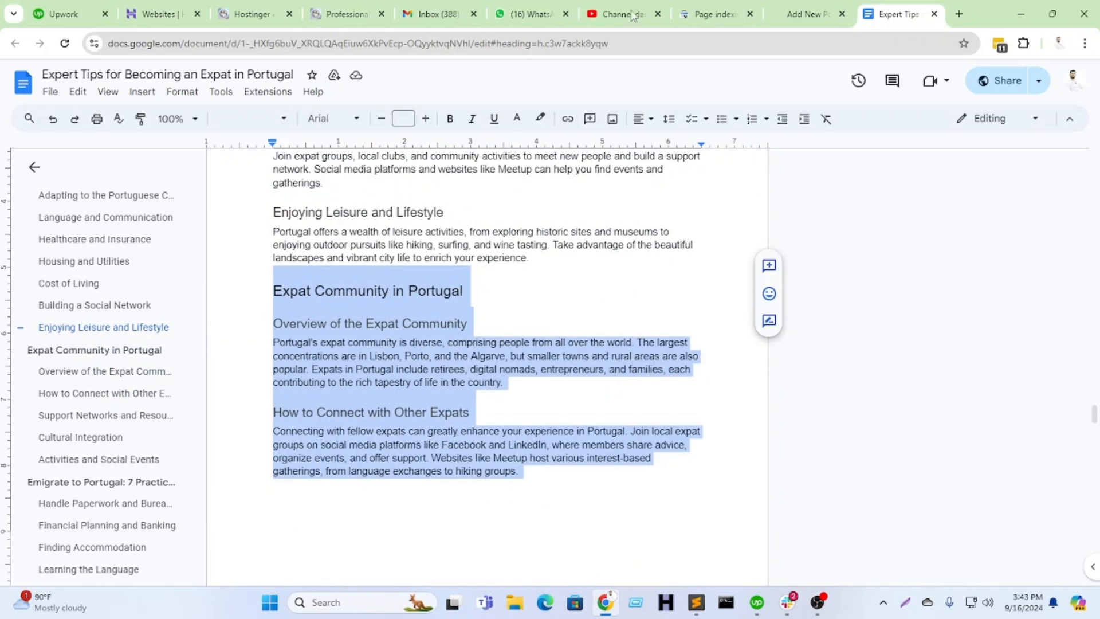
{"action": "left_click", "coordinate": [808, 13]}
{"action": "type", "text": "Expat Community in Portugal Overview of the Expat Community Portugal’s expat community is diverse, comprising people from all over the world. The largest concentrations are in Lisbon, Porto, and the Algarve, but smaller towns and rural areas are also popular. Expats in Portugal include retirees, digital nomads, entrepreneurs, and families, each contributing to the rich tapestry of life in the country. How to Connect with Other Expats Connecting with fellow expats can greatly enhance your experience in Portugal. Join local expat groups on social media platforms like Facebook and LinkedIn, where members share advice, organize events, and offer support. Websites like Meetup host various interest-based gatherings, from language exchanges to hiking groups."}
{"action": "scroll", "coordinate": [171, 286], "scroll_direction": "up", "scroll_amount": 3}
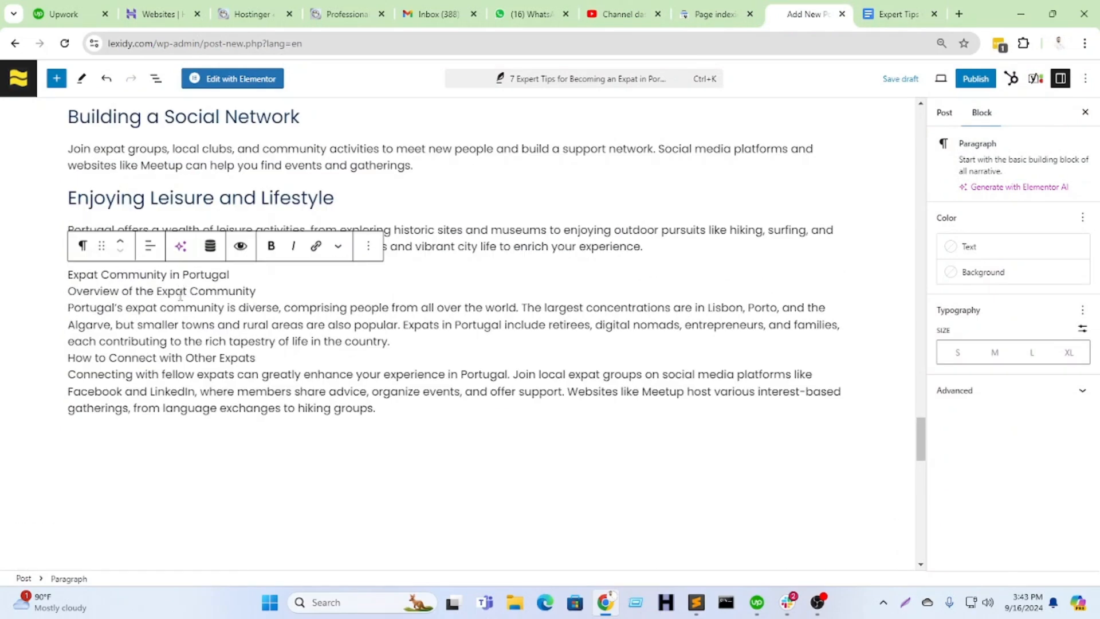
Step: Split the pasted Expat Community in Portugal text so each title and body is separated from the next
{"action": "key", "text": "Return"}
{"action": "key", "text": "Down"}
{"action": "key", "text": "Return"}
{"action": "key", "text": "Down"}
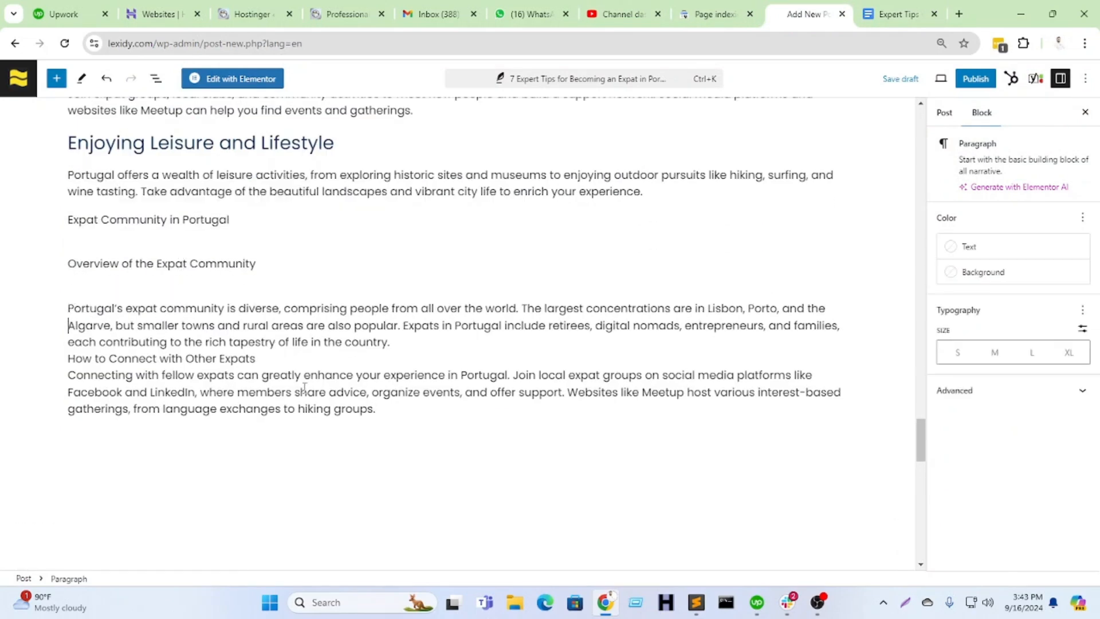
{"action": "key", "text": "Return"}
{"action": "scroll", "coordinate": [305, 388], "scroll_direction": "down", "scroll_amount": 1}
{"action": "key", "text": "Down"}
{"action": "key", "text": "Return"}
Step: Convert "Expat Community in Portugal" into a Heading 2 and "Overview of the Expat Community" into a Heading 3
{"action": "left_click", "coordinate": [173, 185]}
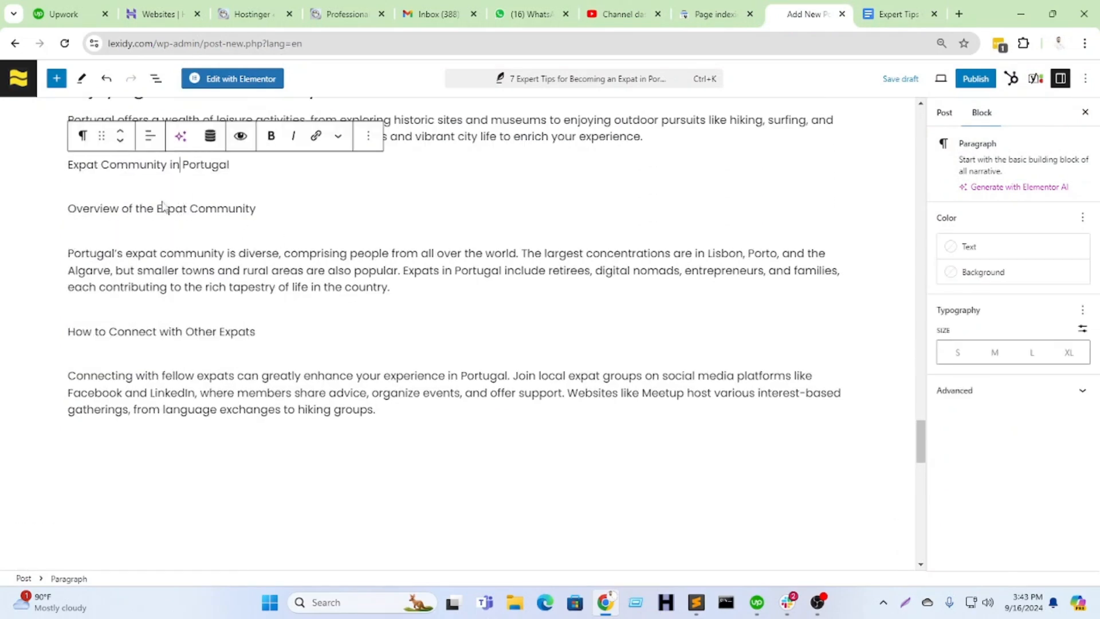
{"action": "left_click", "coordinate": [82, 137]}
{"action": "left_click", "coordinate": [109, 194]}
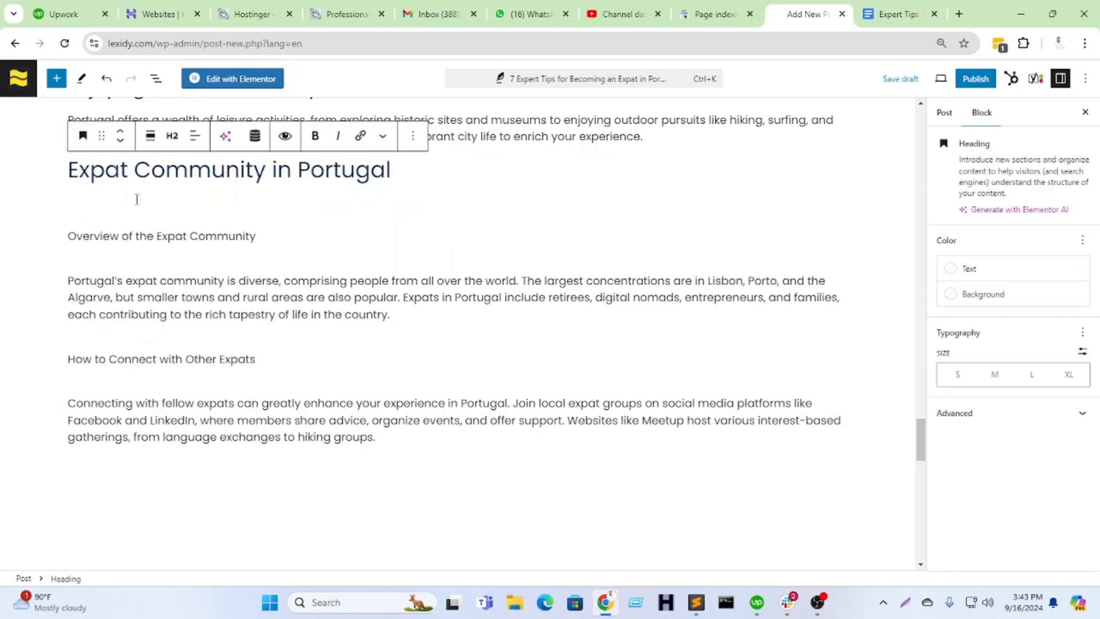
{"action": "left_click", "coordinate": [118, 235]}
{"action": "left_click", "coordinate": [82, 208]}
{"action": "left_click", "coordinate": [106, 263]}
{"action": "left_click", "coordinate": [172, 208]}
{"action": "left_click", "coordinate": [189, 285]}
Step: Convert the "How to Connect with Other Expats" paragraph into a Heading 3
{"action": "left_click", "coordinate": [152, 375]}
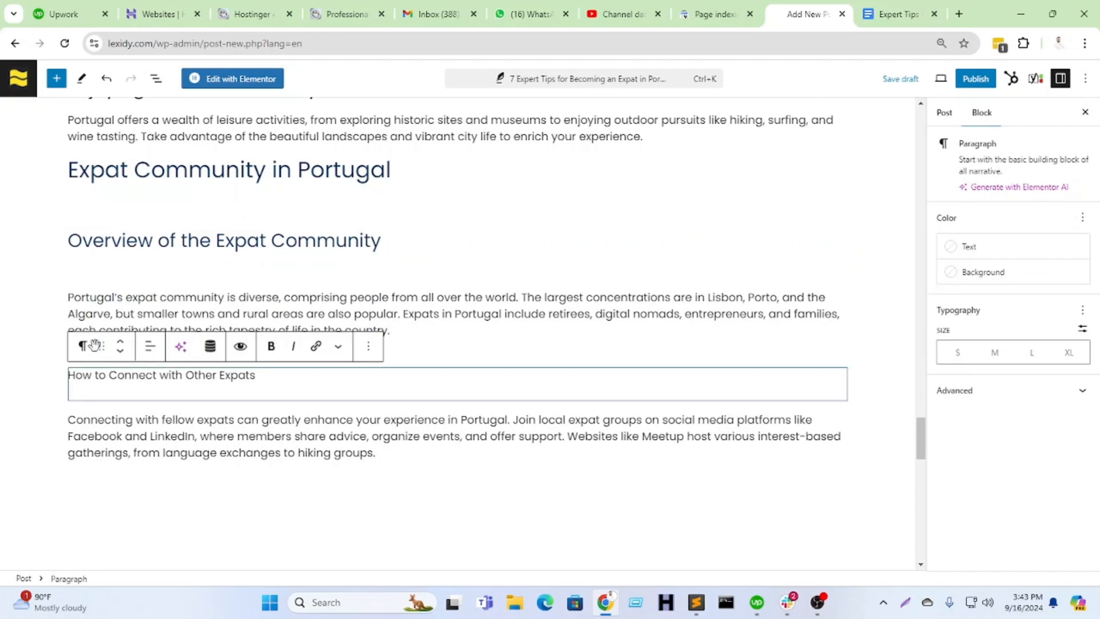
{"action": "left_click", "coordinate": [81, 346]}
{"action": "left_click", "coordinate": [150, 119]}
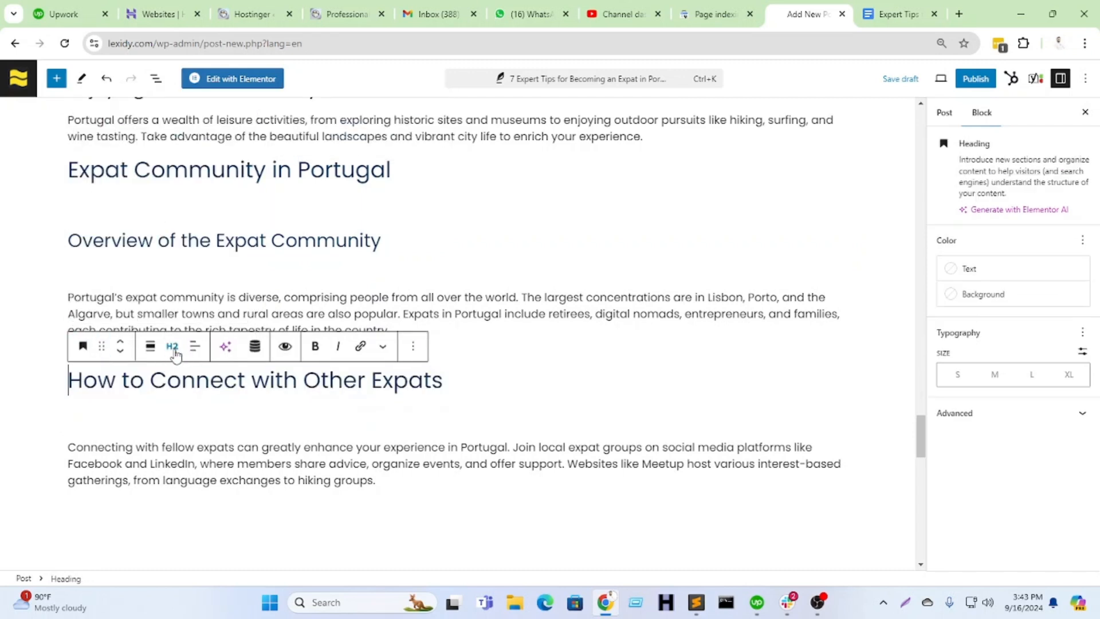
{"action": "left_click", "coordinate": [172, 346]}
{"action": "left_click", "coordinate": [186, 435]}
Step: Remove the blank lines around the Expat Community in Portugal, Overview of the Expat Community and How to Connect with Other Expats headings
{"action": "left_click", "coordinate": [172, 200]}
{"action": "key", "text": "BackSpace"}
{"action": "left_click", "coordinate": [108, 267]}
{"action": "key", "text": "BackSpace"}
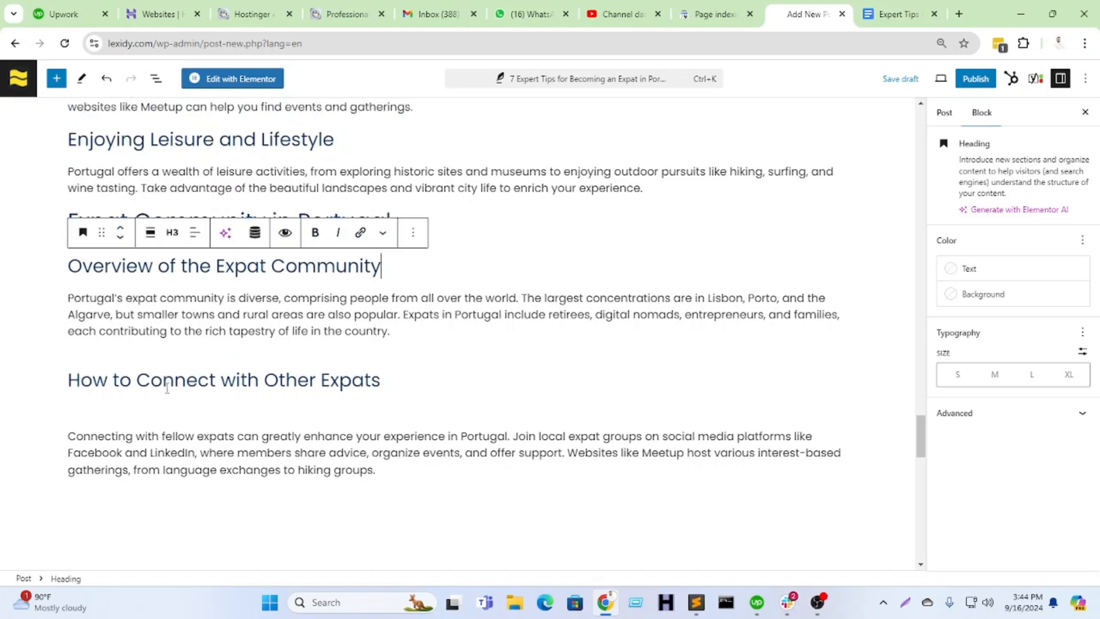
{"action": "left_click", "coordinate": [121, 348]}
{"action": "key", "text": "BackSpace"}
{"action": "left_click", "coordinate": [140, 407]}
{"action": "key", "text": "BackSpace"}
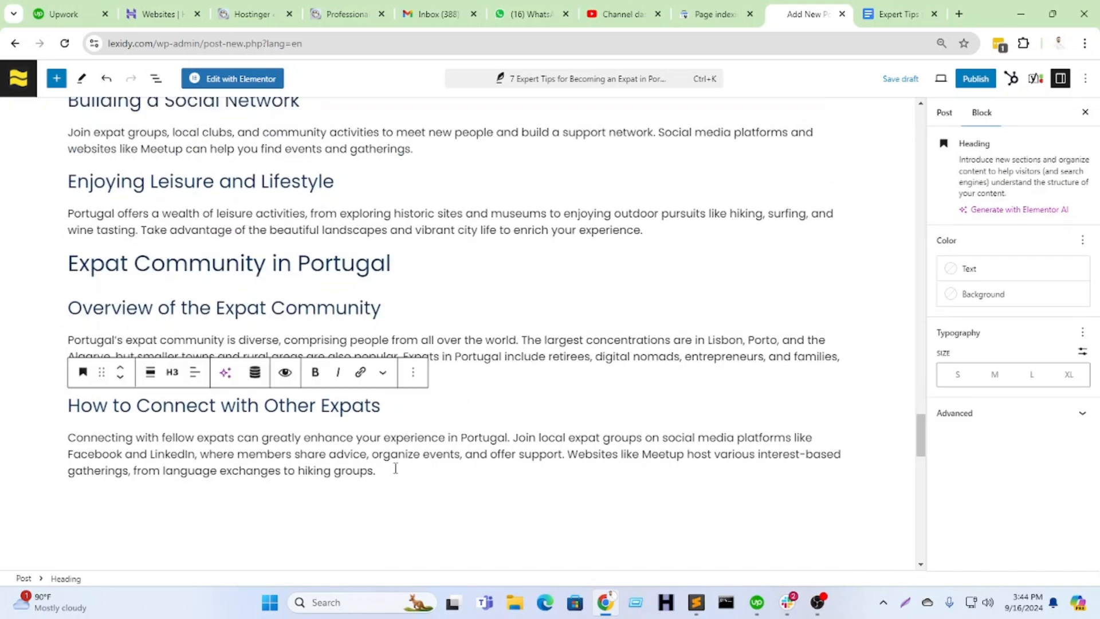
Step: Copy the Support Networks and Resources title and intro from Google Docs and paste them into a new paragraph at the post's end
{"action": "left_click", "coordinate": [391, 468]}
{"action": "key", "text": "Return"}
{"action": "scroll", "coordinate": [496, 404], "scroll_direction": "down", "scroll_amount": 3}
{"action": "key", "text": "ctrl+Tab"}
{"action": "scroll", "coordinate": [520, 367], "scroll_direction": "down", "scroll_amount": 6}
{"action": "left_click_drag", "start_coordinate": [273, 266], "coordinate": [675, 297]}
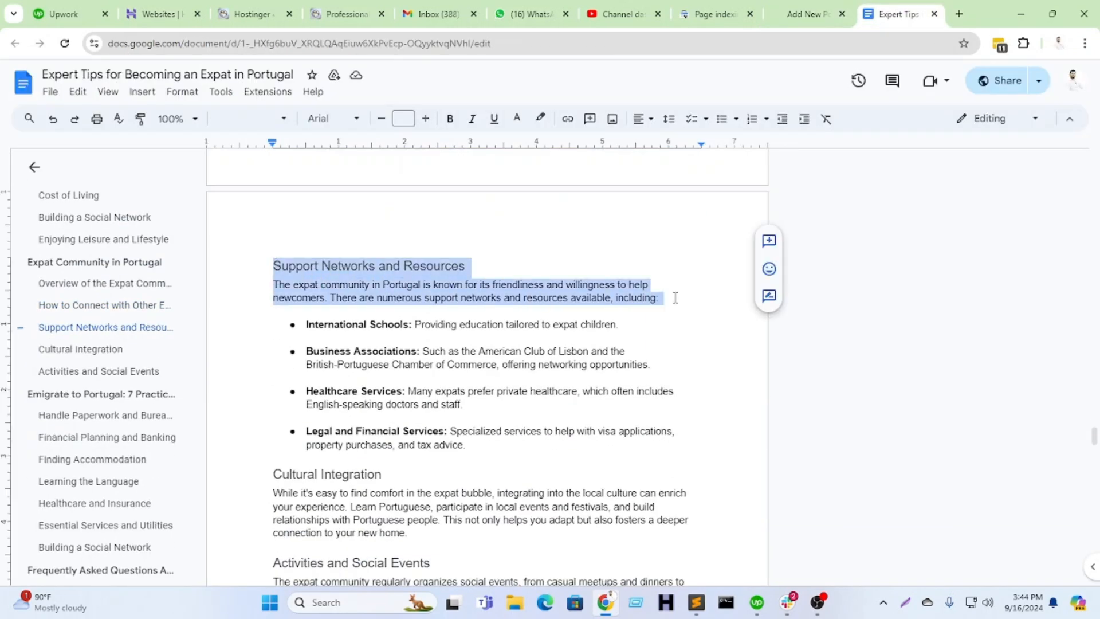
{"action": "key", "text": "ctrl+c"}
{"action": "left_click", "coordinate": [807, 14]}
{"action": "key", "text": "ctrl+v"}
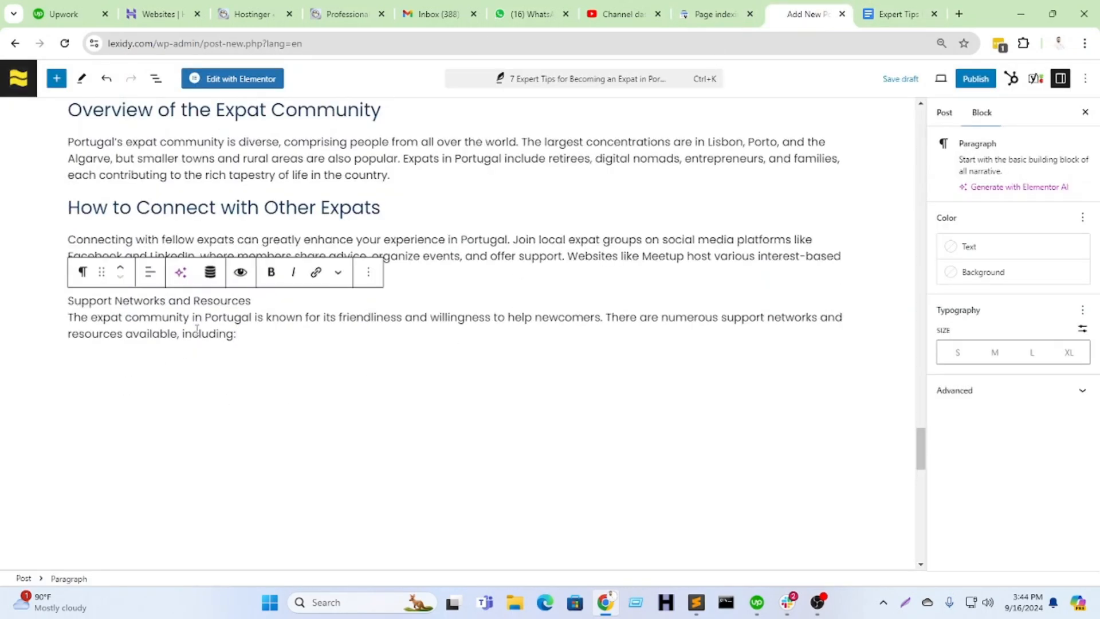
Step: Split the "Support Networks and Resources" title from its intro, convert it into a Heading 2 and remove its trailing blank line
{"action": "key", "text": "Return"}
{"action": "left_click", "coordinate": [425, 280]}
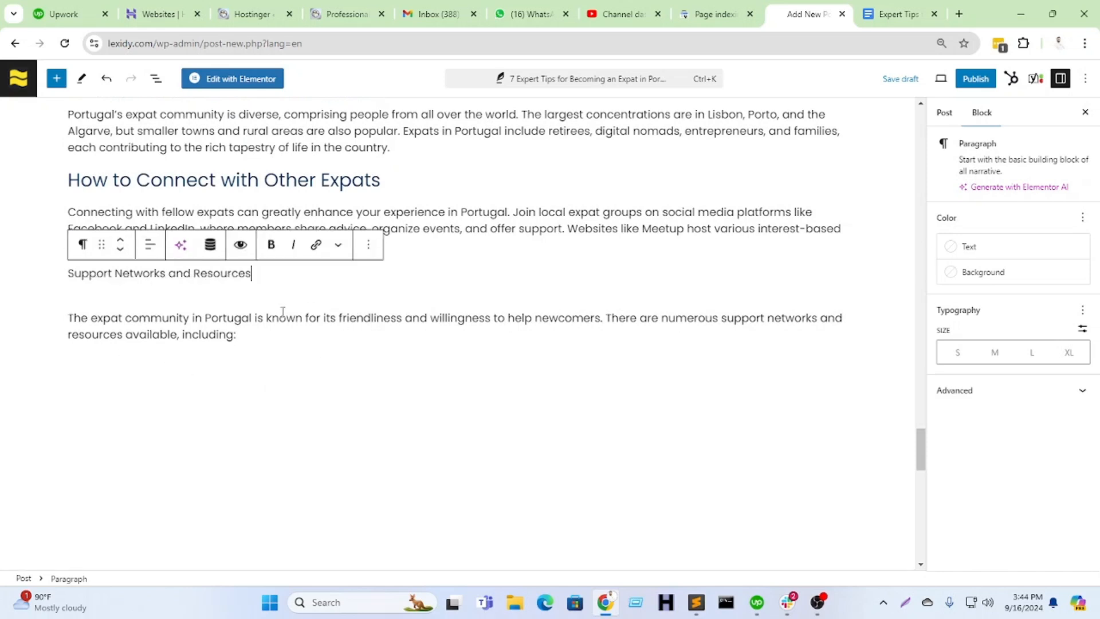
{"action": "left_click", "coordinate": [83, 244]}
{"action": "left_click", "coordinate": [167, 303]}
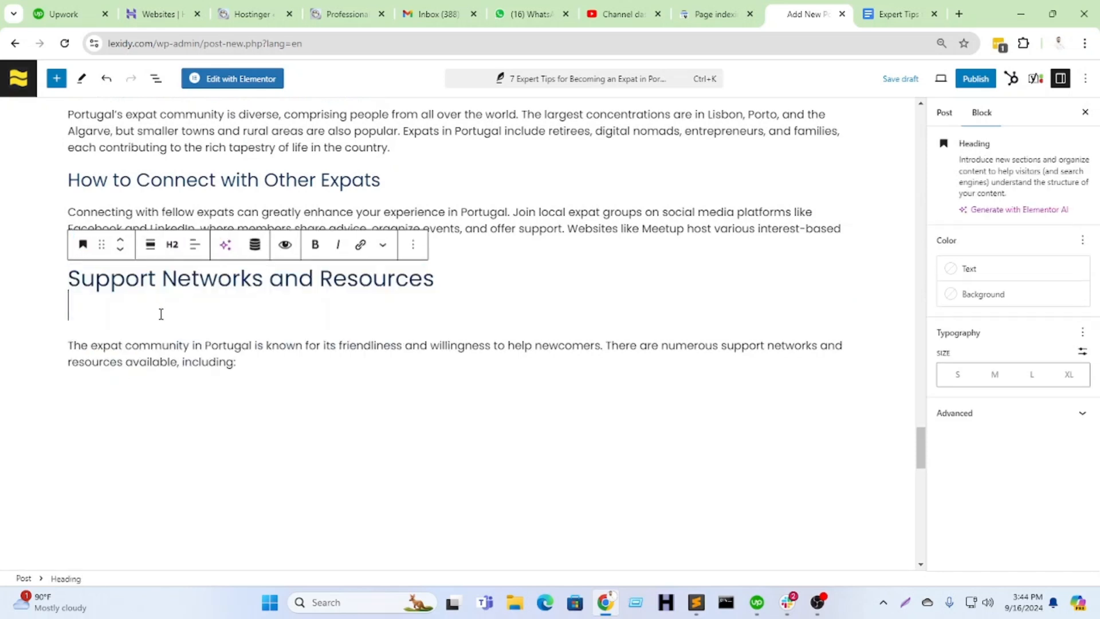
{"action": "scroll", "coordinate": [273, 383], "scroll_direction": "up", "scroll_amount": 1}
Step: Copy the four support resource bullets from Google Docs and paste them into a new List block below the Support Networks intro
{"action": "left_click", "coordinate": [272, 368]}
{"action": "key", "text": "Return"}
{"action": "scroll", "coordinate": [274, 378], "scroll_direction": "down", "scroll_amount": 1}
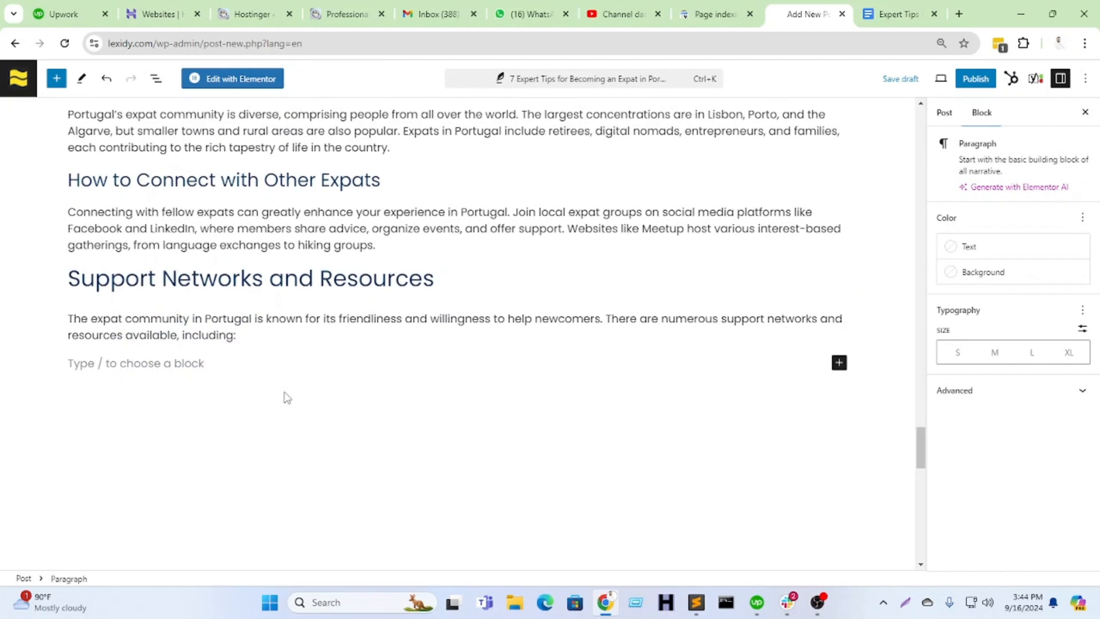
{"action": "left_click", "coordinate": [883, 8]}
{"action": "left_click_drag", "start_coordinate": [473, 448], "coordinate": [303, 328]}
{"action": "left_click", "coordinate": [794, 16]}
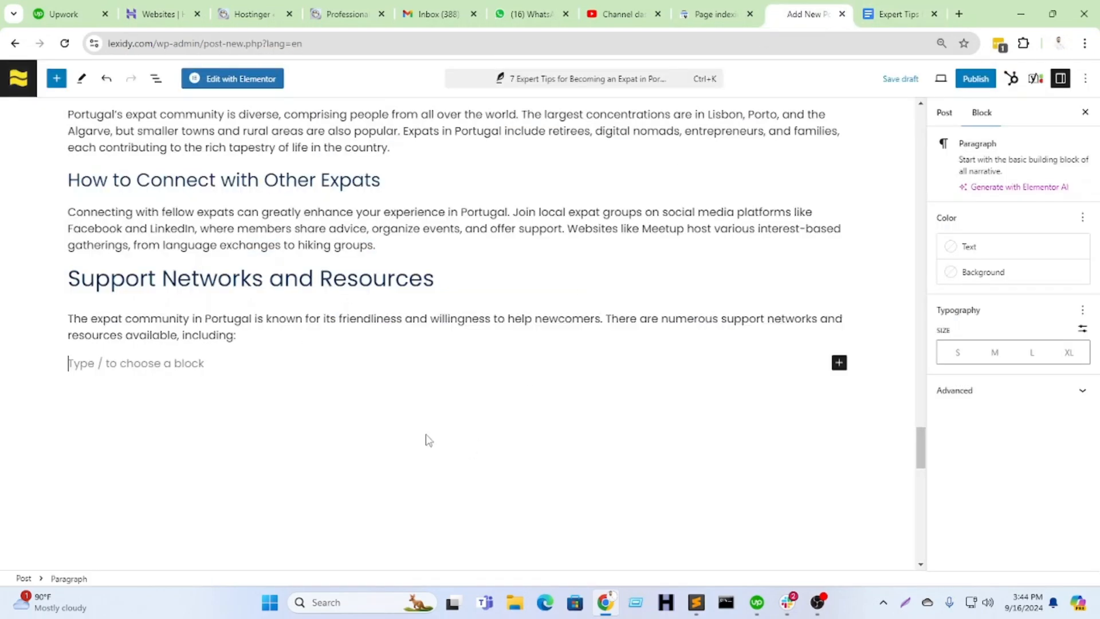
{"action": "left_click", "coordinate": [838, 364]}
{"action": "left_click", "coordinate": [1005, 452]}
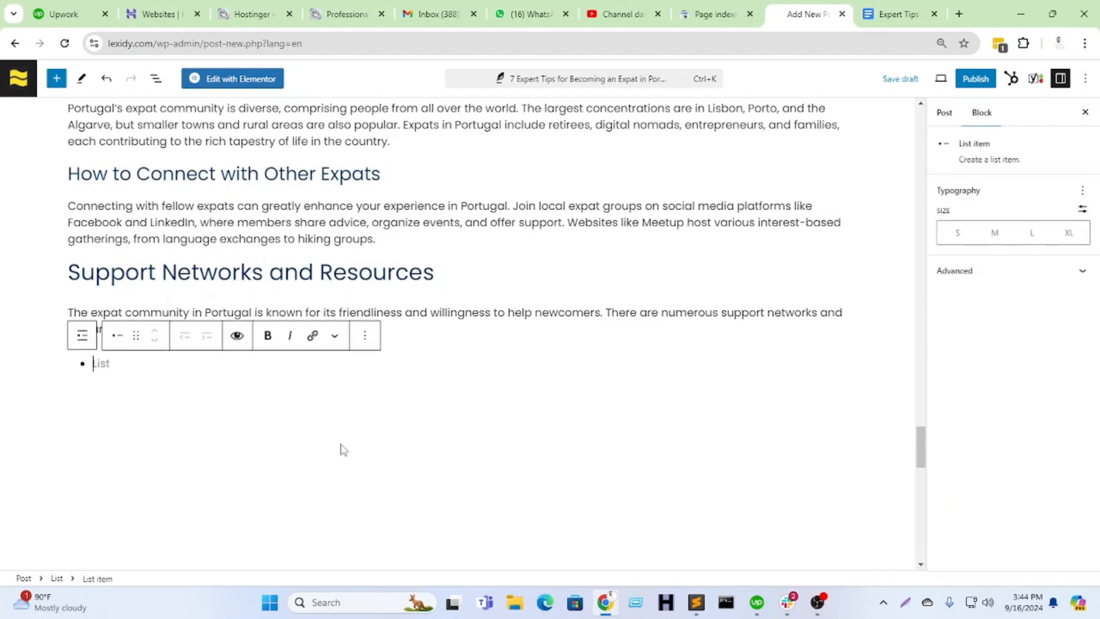
{"action": "key", "text": "ctrl+v"}
Step: Bold the list labels International Schools, Business Associations, Healthcare Services, and Legal and Financial Services
{"action": "left_click_drag", "start_coordinate": [215, 297], "coordinate": [96, 298]}
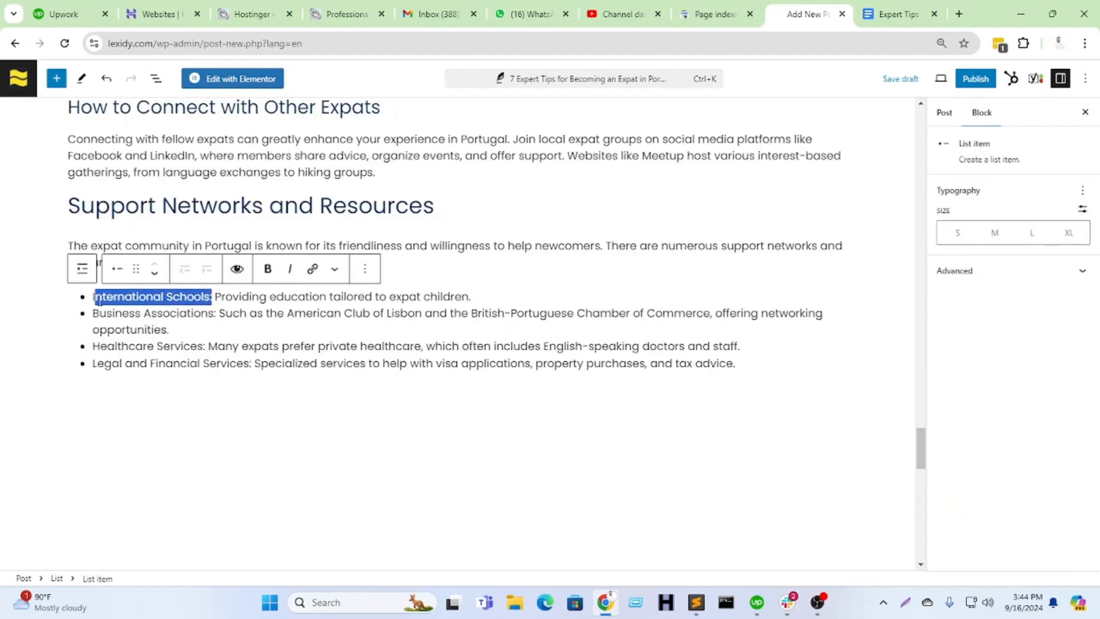
{"action": "key", "text": "ctrl+b"}
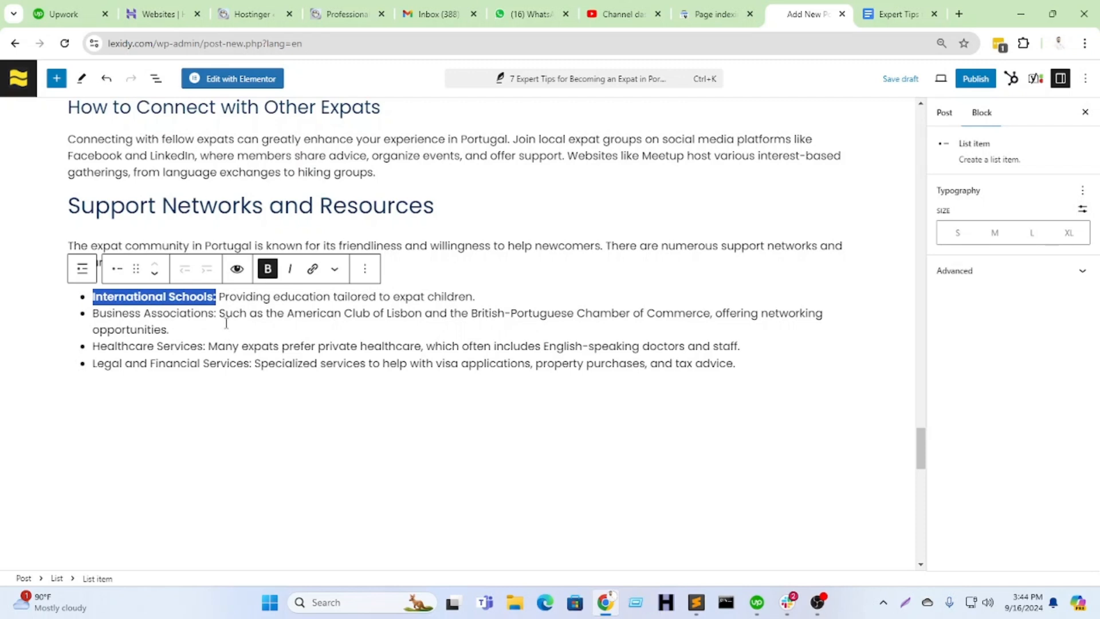
{"action": "left_click_drag", "start_coordinate": [217, 312], "coordinate": [61, 320]}
{"action": "key", "text": "ctrl+b"}
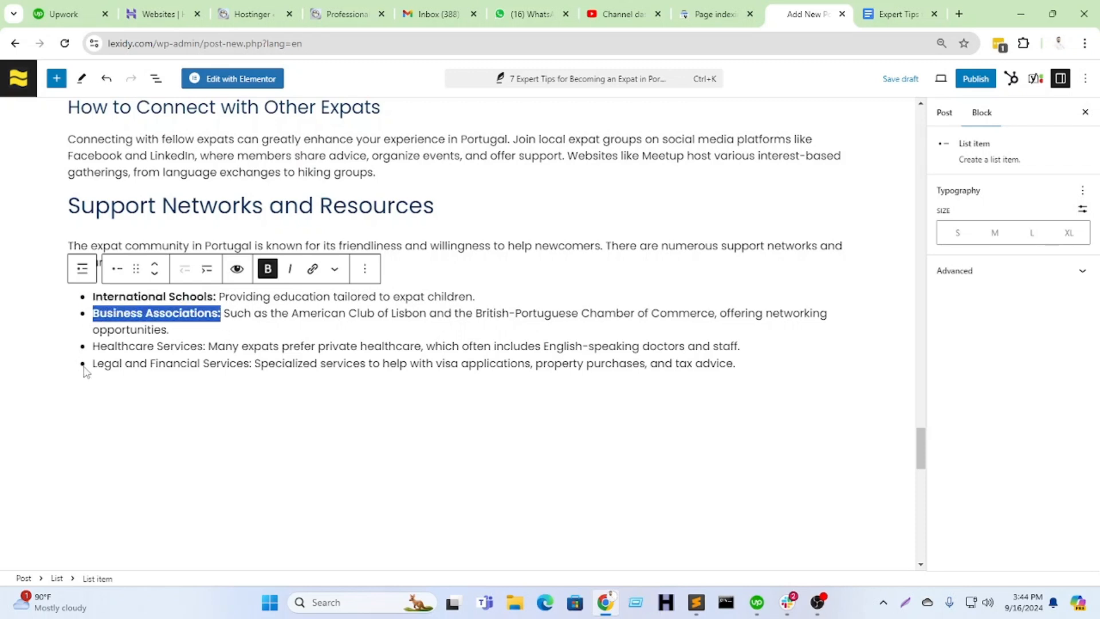
{"action": "left_click", "coordinate": [208, 346]}
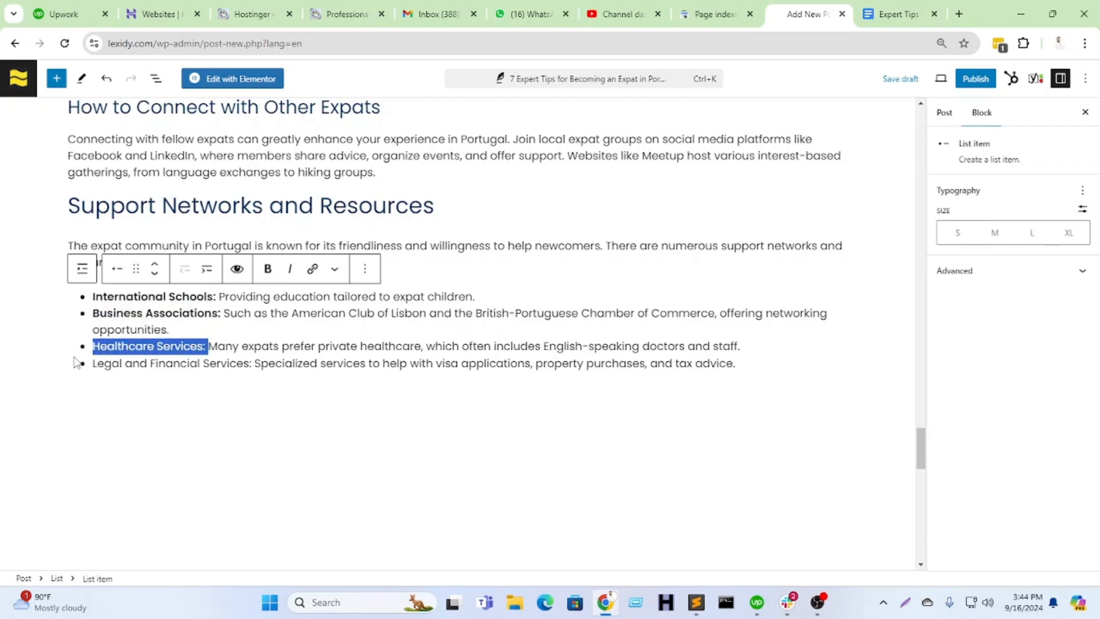
{"action": "key", "text": "ctrl+b"}
{"action": "left_click_drag", "start_coordinate": [253, 364], "coordinate": [147, 365]}
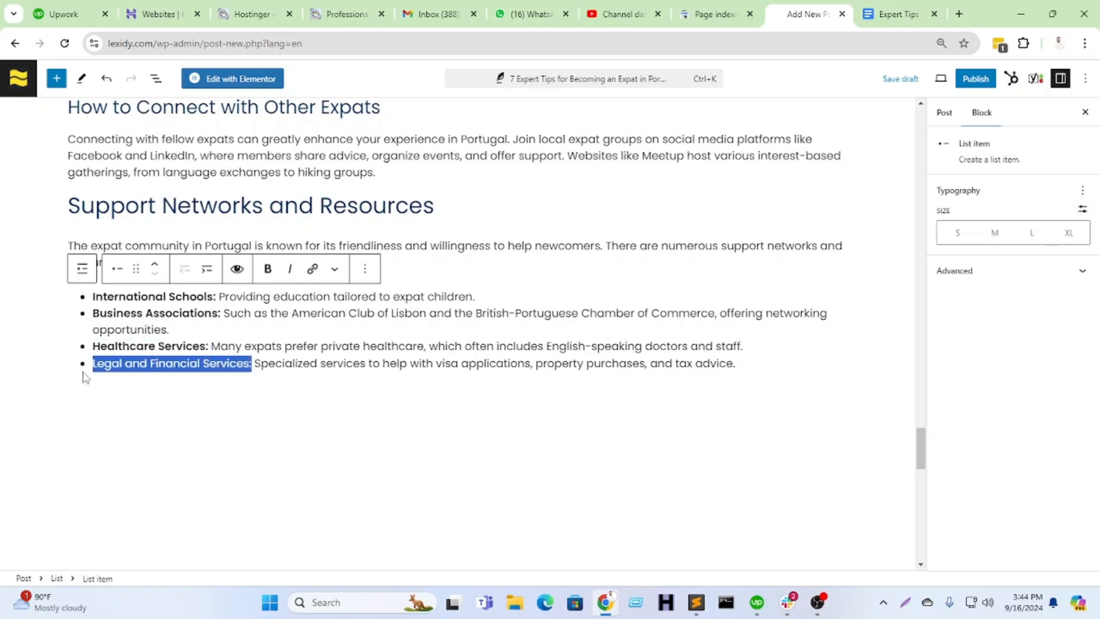
{"action": "key", "text": "ctrl+b"}
Step: Copy the text from Cultural Integration through the "Emigrate to Portugal: 7 Practical Tips" title in Google Docs and paste it into a new paragraph below the list
{"action": "left_click", "coordinate": [760, 367]}
{"action": "key", "text": "Return"}
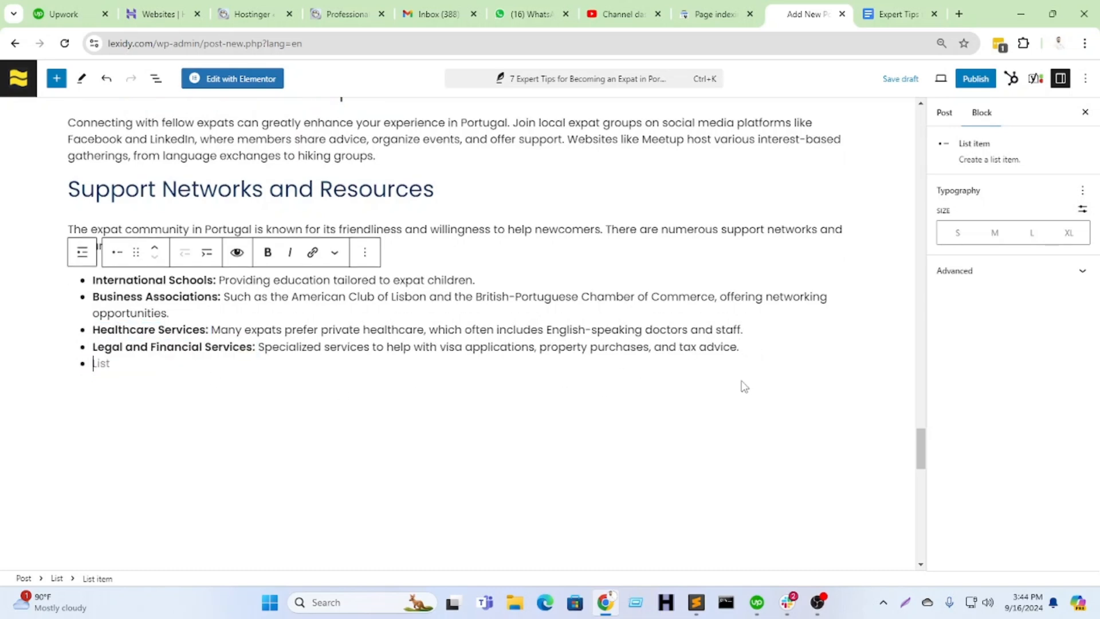
{"action": "key", "text": "Return"}
{"action": "left_click", "coordinate": [898, 14]}
{"action": "scroll", "coordinate": [459, 344], "scroll_direction": "down", "scroll_amount": 4}
{"action": "left_click_drag", "start_coordinate": [273, 198], "coordinate": [412, 386]}
{"action": "left_click_drag", "start_coordinate": [412, 574], "coordinate": [505, 197]}
{"action": "scroll", "coordinate": [578, 297], "scroll_direction": "up", "scroll_amount": 6}
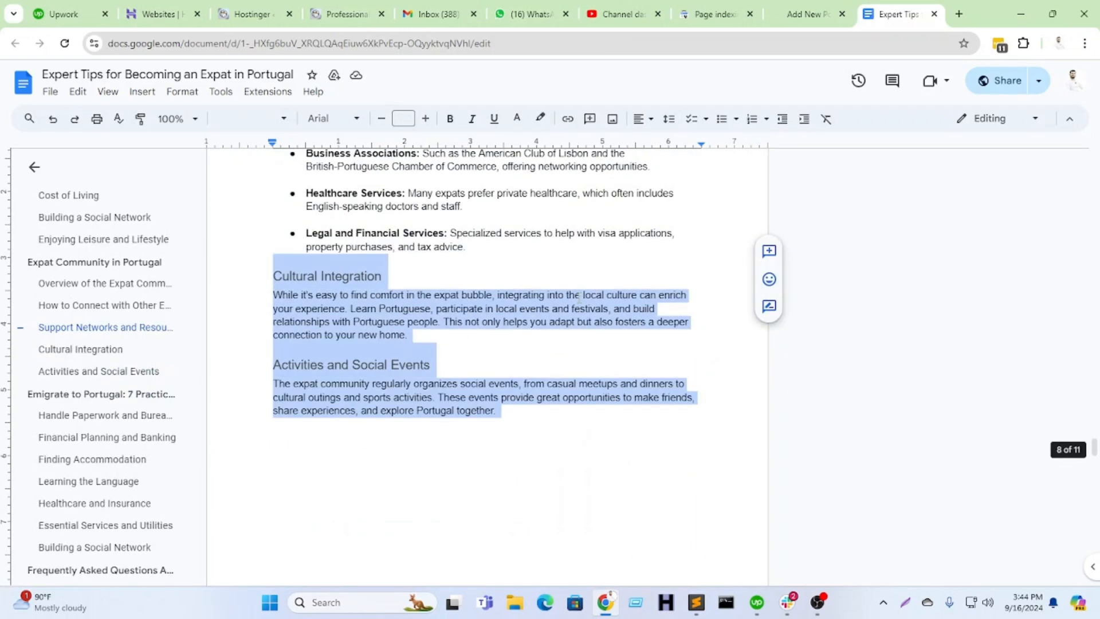
{"action": "left_click", "coordinate": [807, 14]}
{"action": "key", "text": "ctrl+v"}
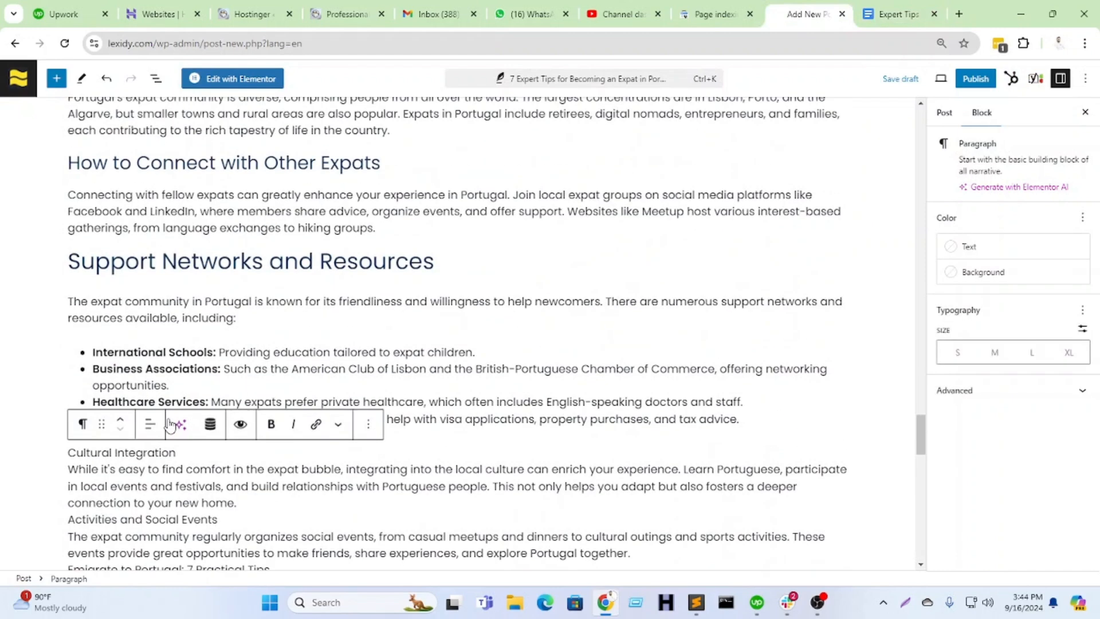
Step: Split the pasted text so the Cultural Integration, Activities and Social Events and Emigrate to Portugal titles stand apart from the body text
{"action": "key", "text": "Return"}
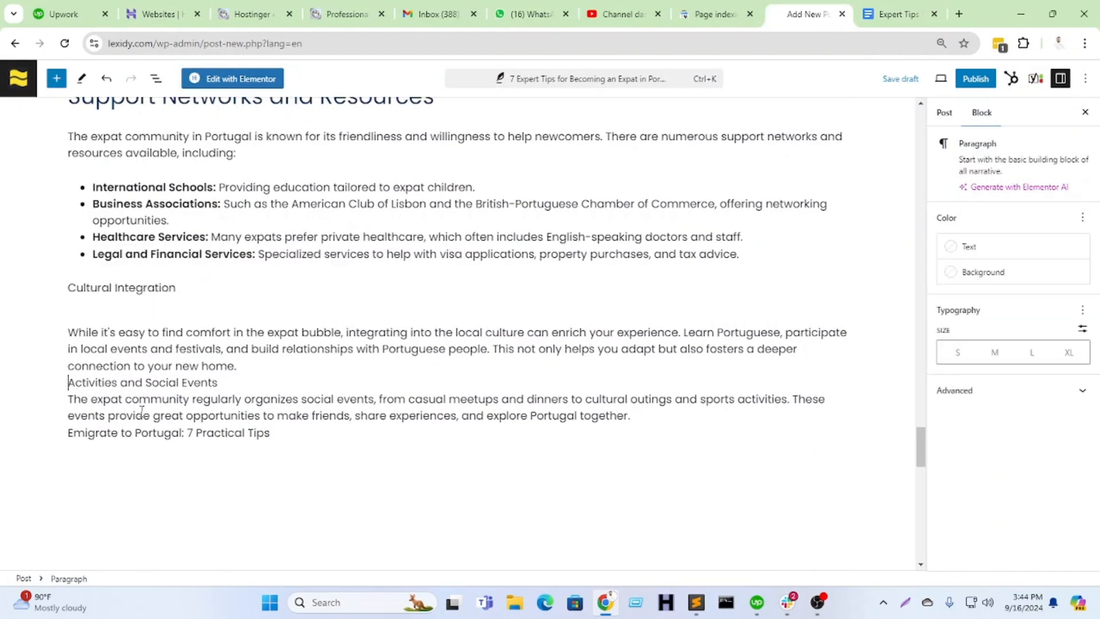
{"action": "key", "text": "Down"}
{"action": "key", "text": "Down"}
{"action": "key", "text": "Down"}
{"action": "key", "text": "Return"}
{"action": "key", "text": "Down"}
{"action": "key", "text": "Return"}
{"action": "key", "text": "Down"}
{"action": "key", "text": "Down"}
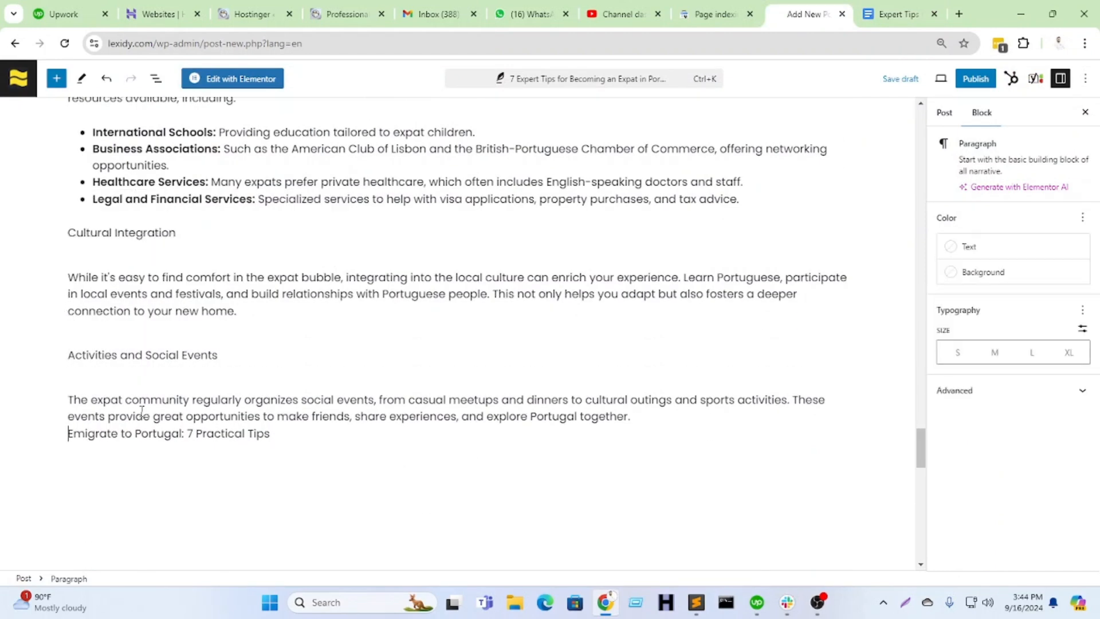
Step: Convert "Emigrate to Portugal: 7 Practical Tips" into a Heading 2 and "Cultural Integration" into a Heading 3
{"action": "left_click", "coordinate": [82, 404]}
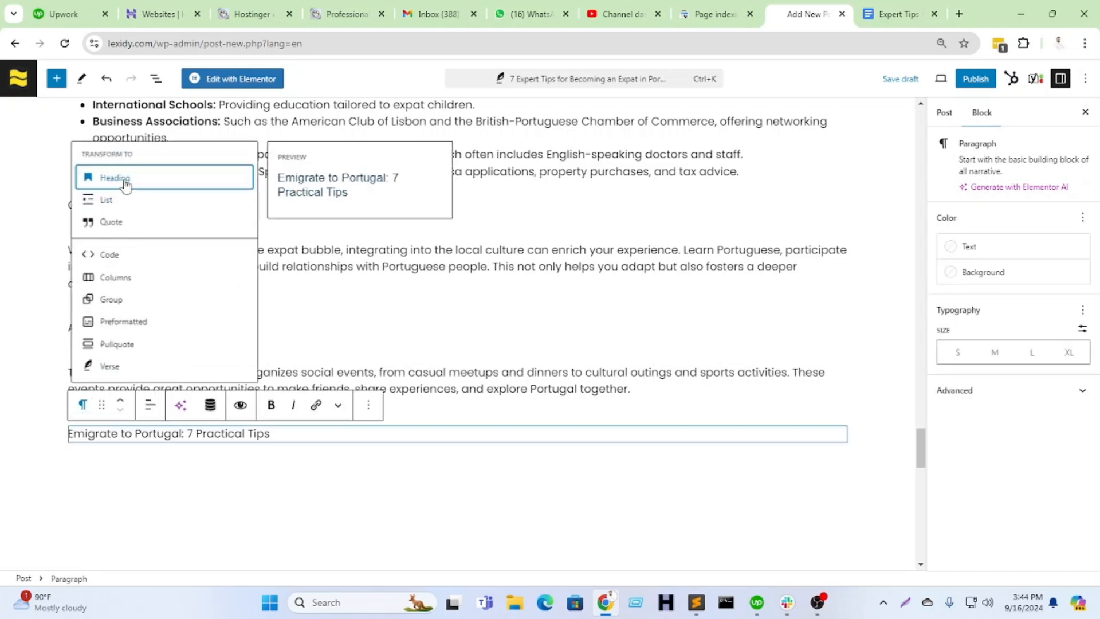
{"action": "key", "text": "Return"}
{"action": "left_click", "coordinate": [118, 226]}
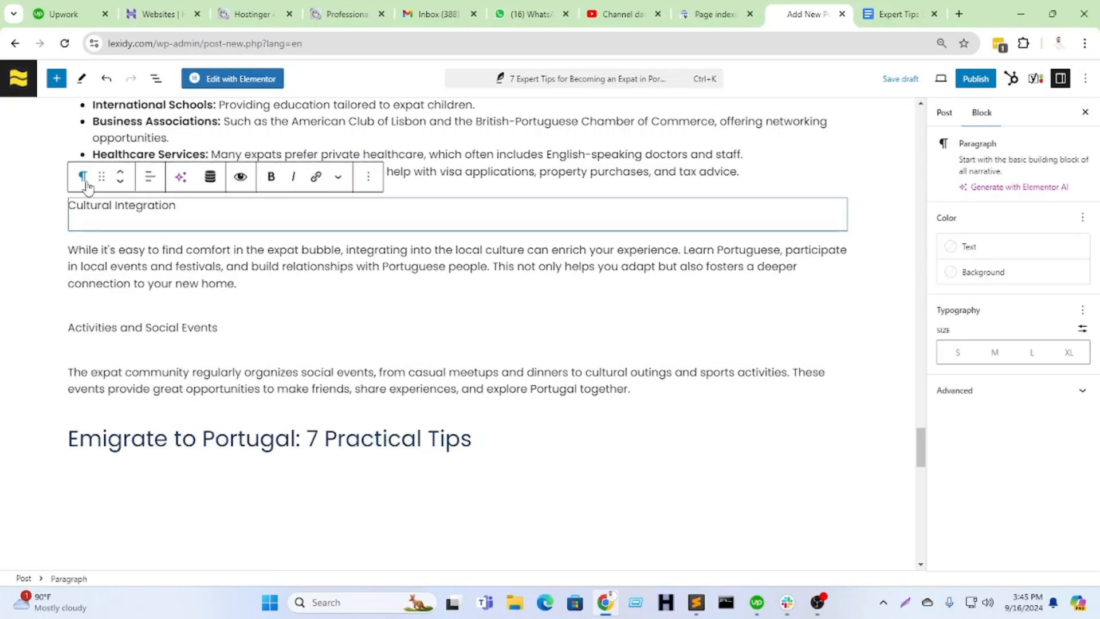
{"action": "left_click", "coordinate": [82, 176]}
{"action": "left_click", "coordinate": [152, 232]}
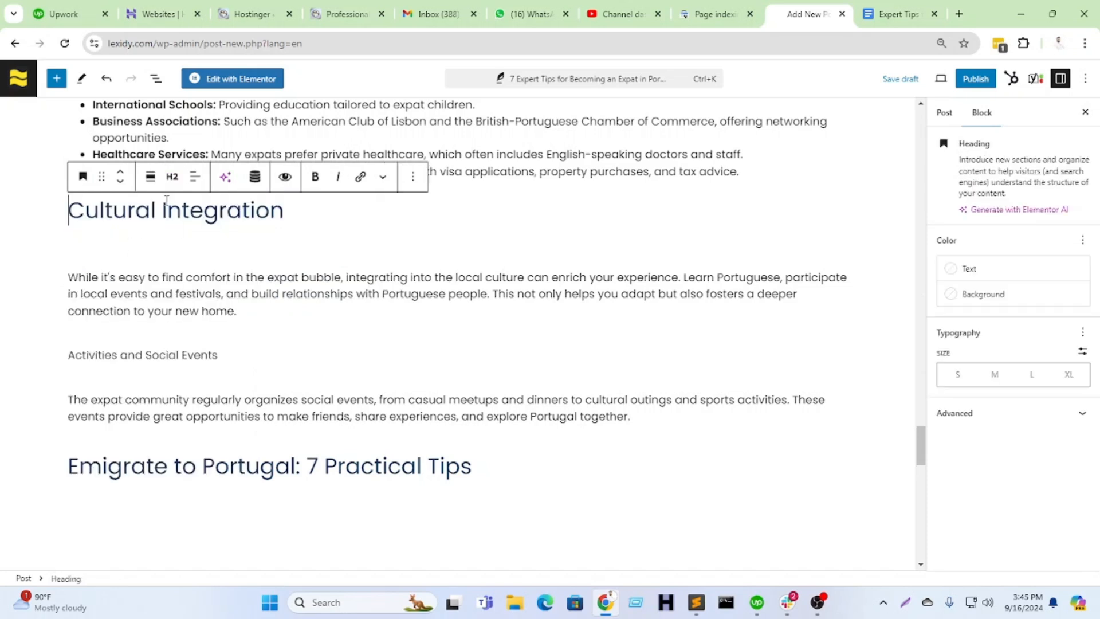
{"action": "left_click", "coordinate": [171, 176]}
{"action": "key", "text": "Down"}
{"action": "key", "text": "Down"}
{"action": "key", "text": "Return"}
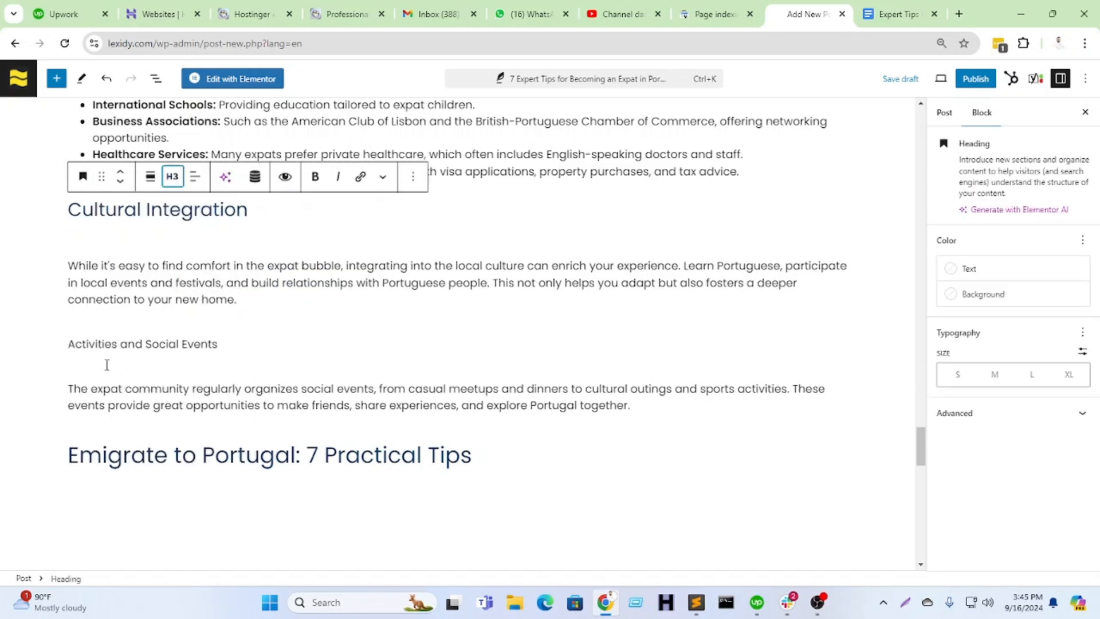
Step: Convert the "Activities and Social Events" paragraph into a Heading 3
{"action": "left_click", "coordinate": [117, 346]}
{"action": "left_click", "coordinate": [83, 314]}
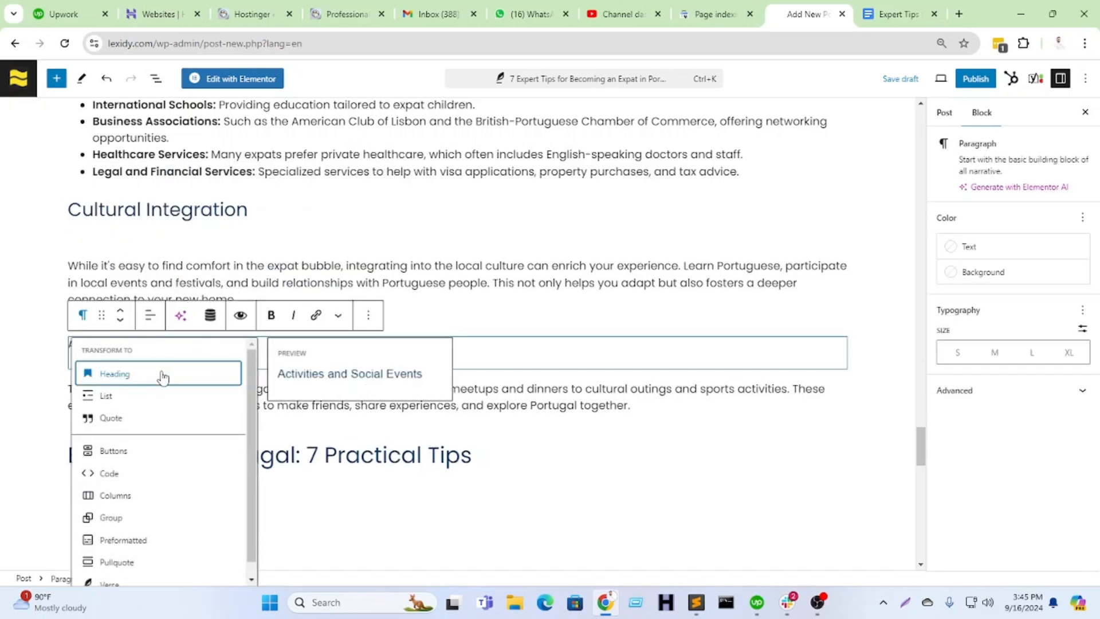
{"action": "left_click", "coordinate": [188, 375]}
{"action": "left_click", "coordinate": [172, 314]}
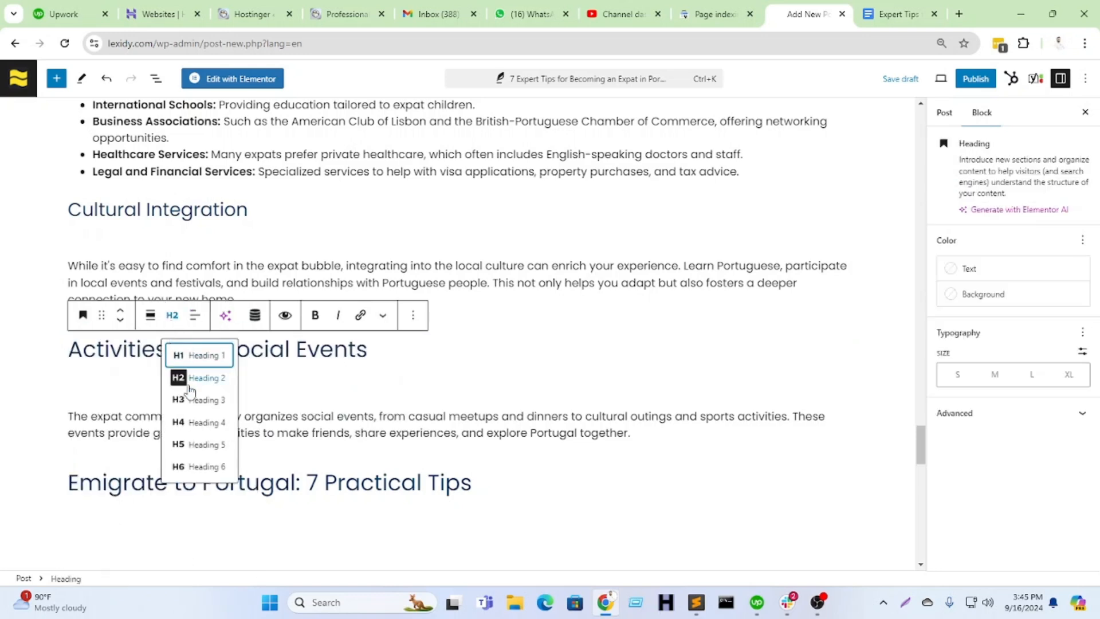
{"action": "key", "text": "Return"}
Step: Remove the blank lines around the Cultural Integration, Activities and Social Events and Emigrate to Portugal headings
{"action": "left_click", "coordinate": [223, 465]}
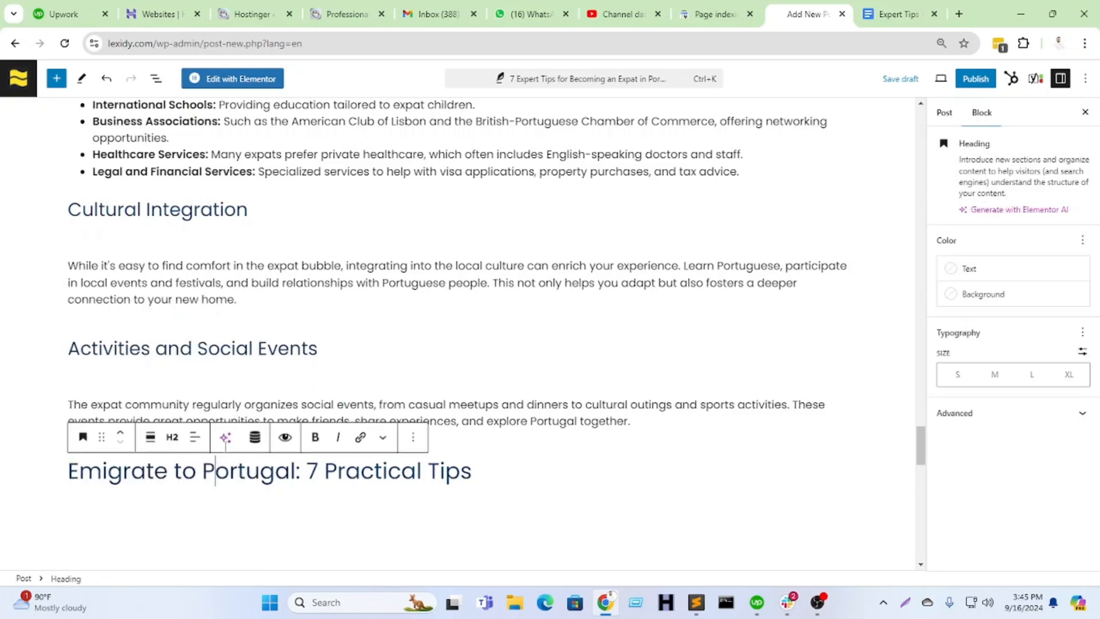
{"action": "left_click", "coordinate": [179, 238]}
{"action": "key", "text": "BackSpace"}
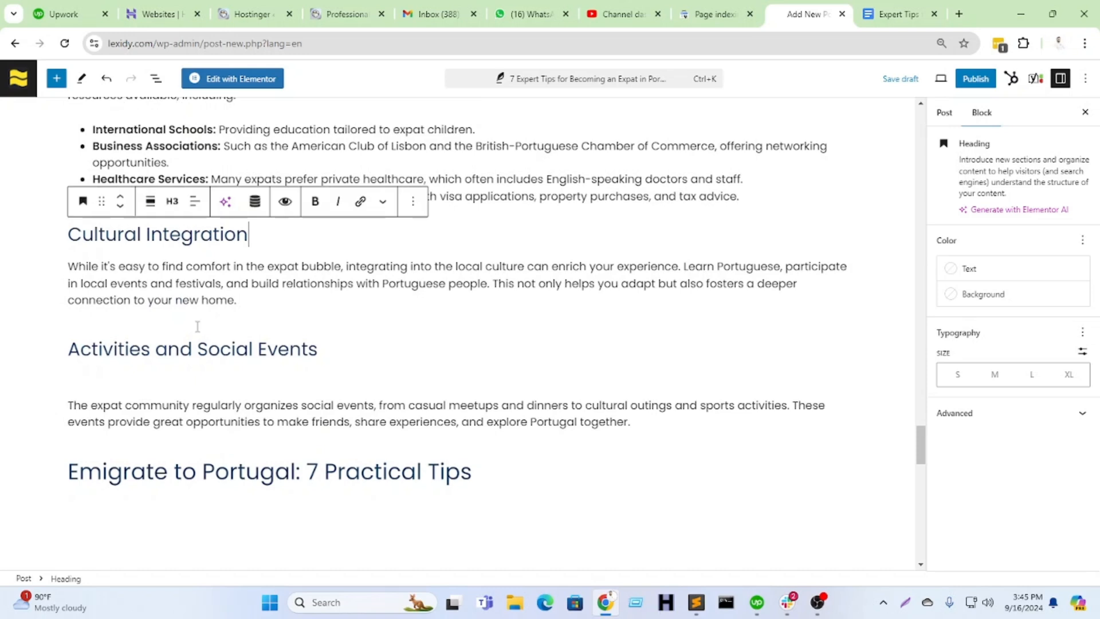
{"action": "left_click", "coordinate": [130, 319]}
{"action": "key", "text": "BackSpace"}
{"action": "left_click", "coordinate": [132, 375]}
{"action": "key", "text": "BackSpace"}
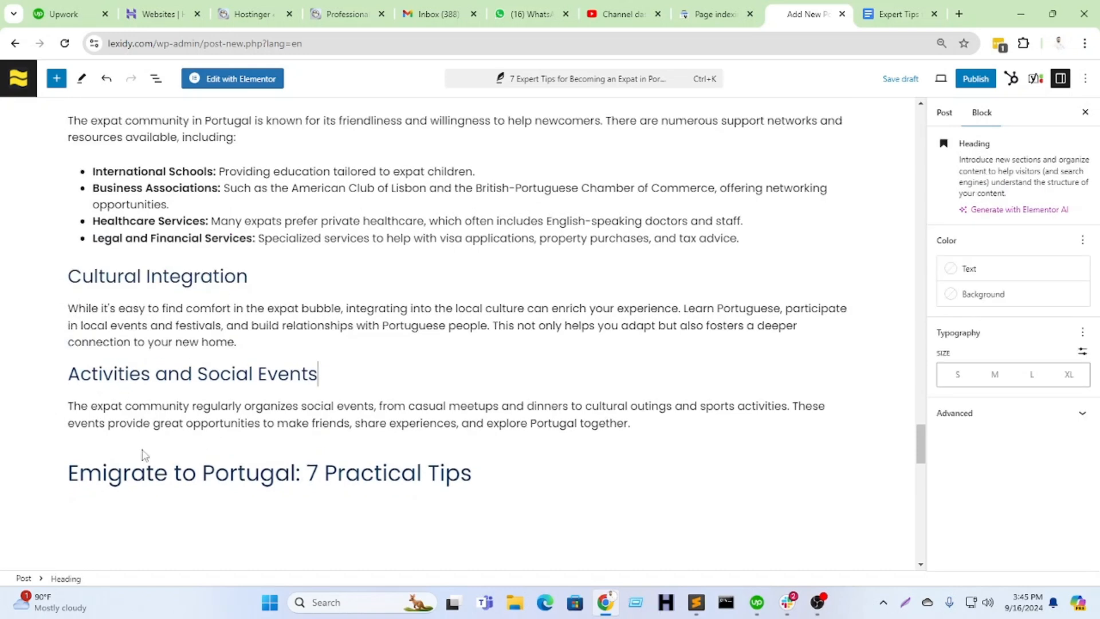
{"action": "left_click", "coordinate": [147, 452]}
{"action": "left_click", "coordinate": [496, 412]}
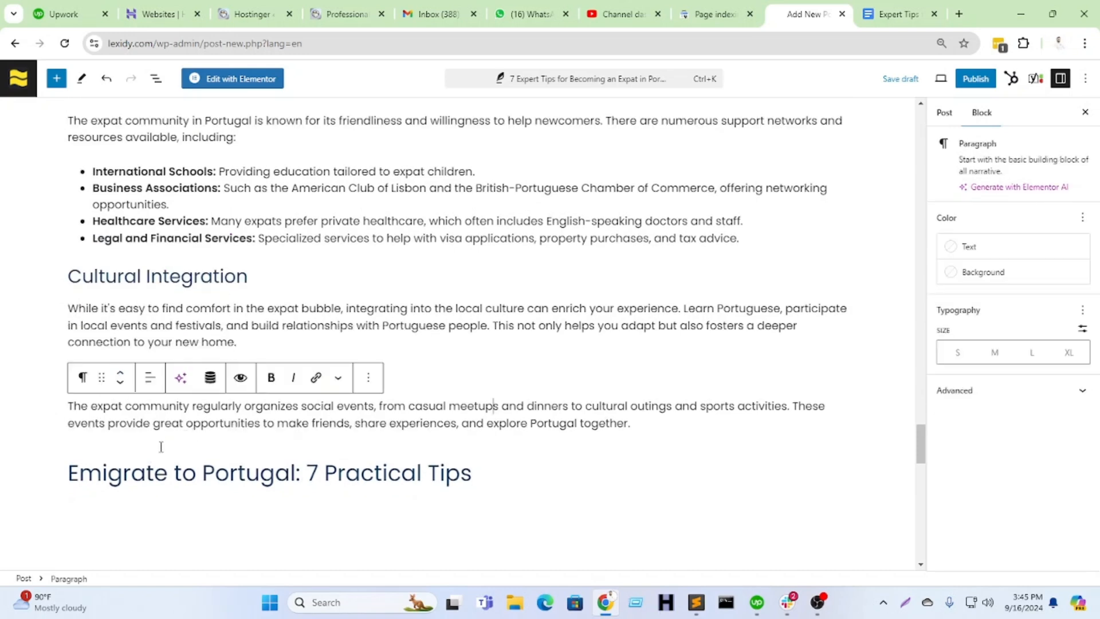
{"action": "key", "text": "BackSpace"}
Step: Add an empty paragraph below the Emigrate to Portugal heading and copy all seven practical tips from Google Docs
{"action": "left_click", "coordinate": [491, 479]}
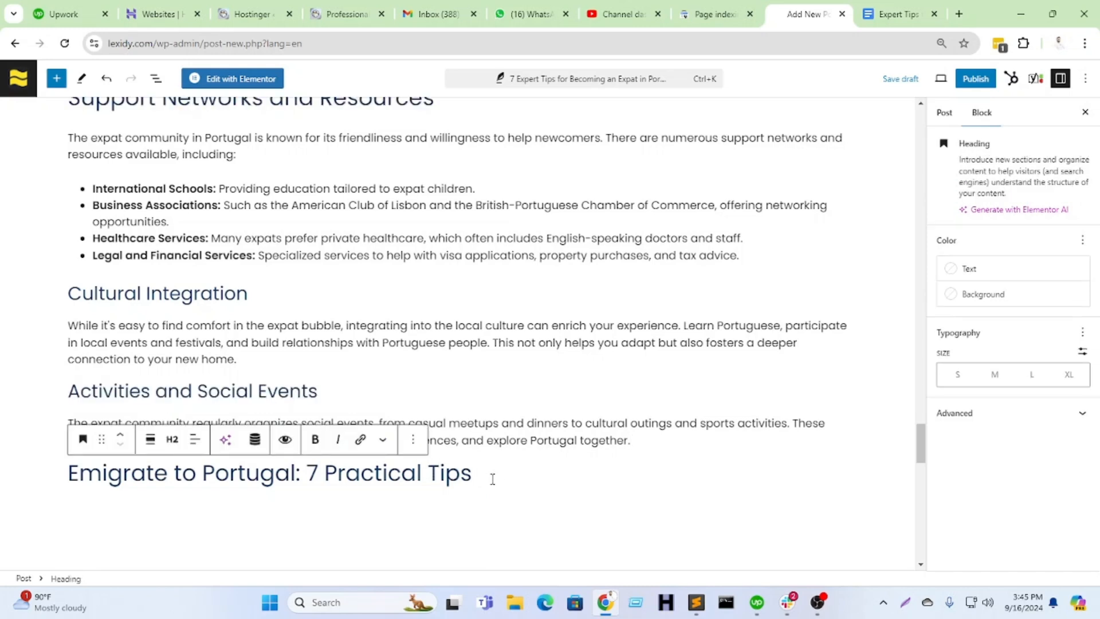
{"action": "key", "text": "Return"}
{"action": "scroll", "coordinate": [562, 409], "scroll_direction": "down", "scroll_amount": 3}
{"action": "left_click", "coordinate": [896, 14]}
{"action": "scroll", "coordinate": [531, 316], "scroll_direction": "down", "scroll_amount": 5}
{"action": "left_click_drag", "start_coordinate": [273, 288], "coordinate": [532, 316]}
{"action": "scroll", "coordinate": [531, 316], "scroll_direction": "down", "scroll_amount": 8}
{"action": "left_click_drag", "start_coordinate": [308, 162], "coordinate": [534, 328]}
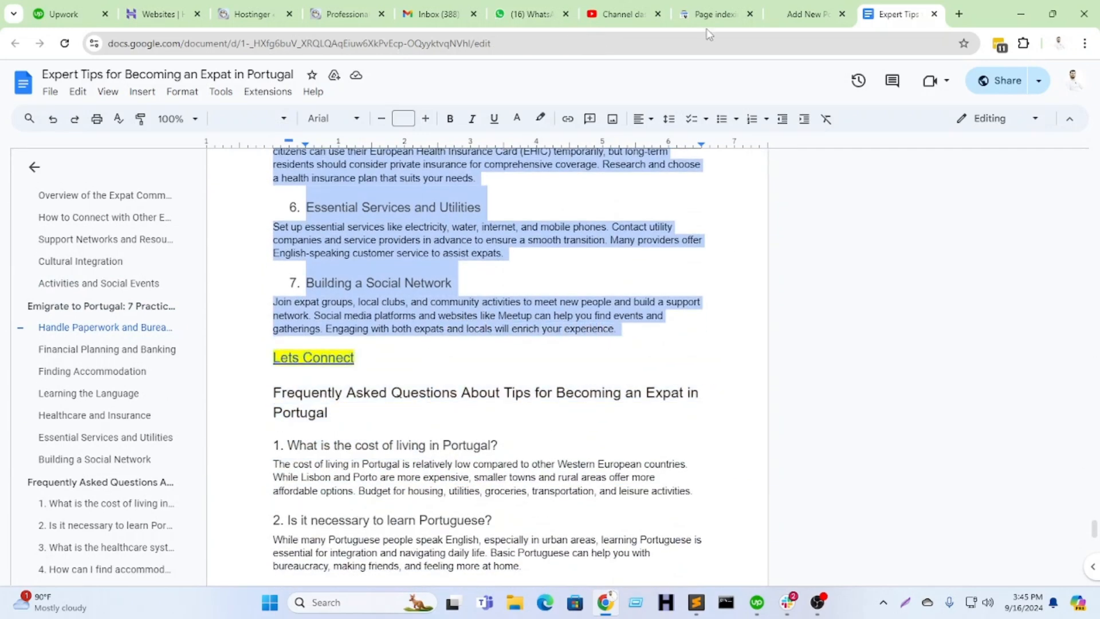
{"action": "left_click", "coordinate": [796, 10]}
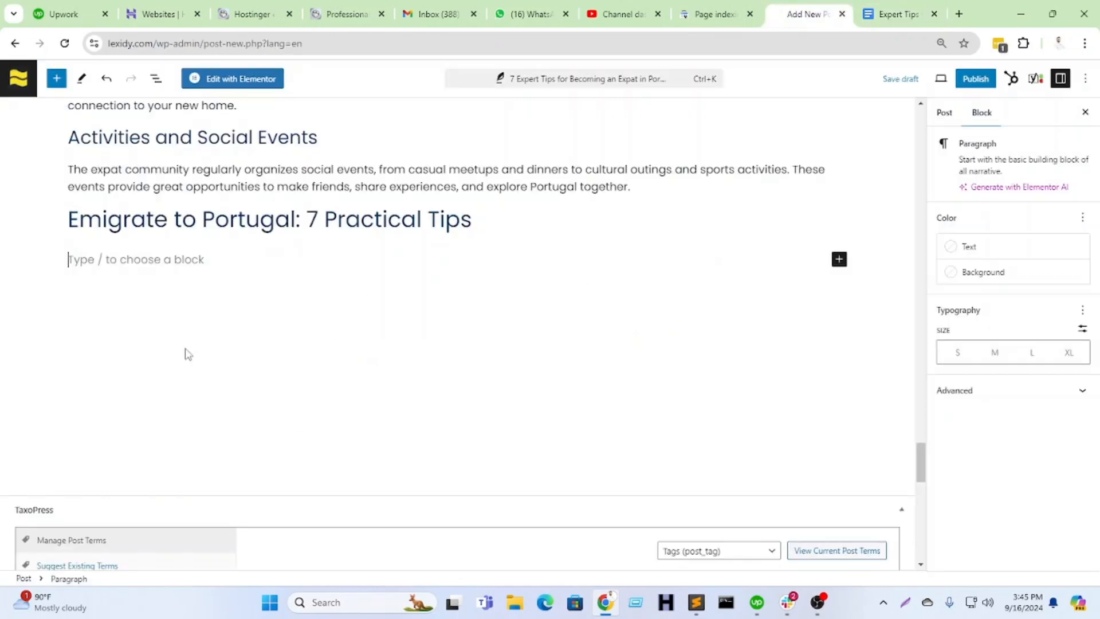
Step: Insert an empty Image block below the Emigrate to Portugal heading and paste the copied tips into a paragraph beneath it
{"action": "left_click", "coordinate": [839, 259]}
{"action": "left_click", "coordinate": [874, 397]}
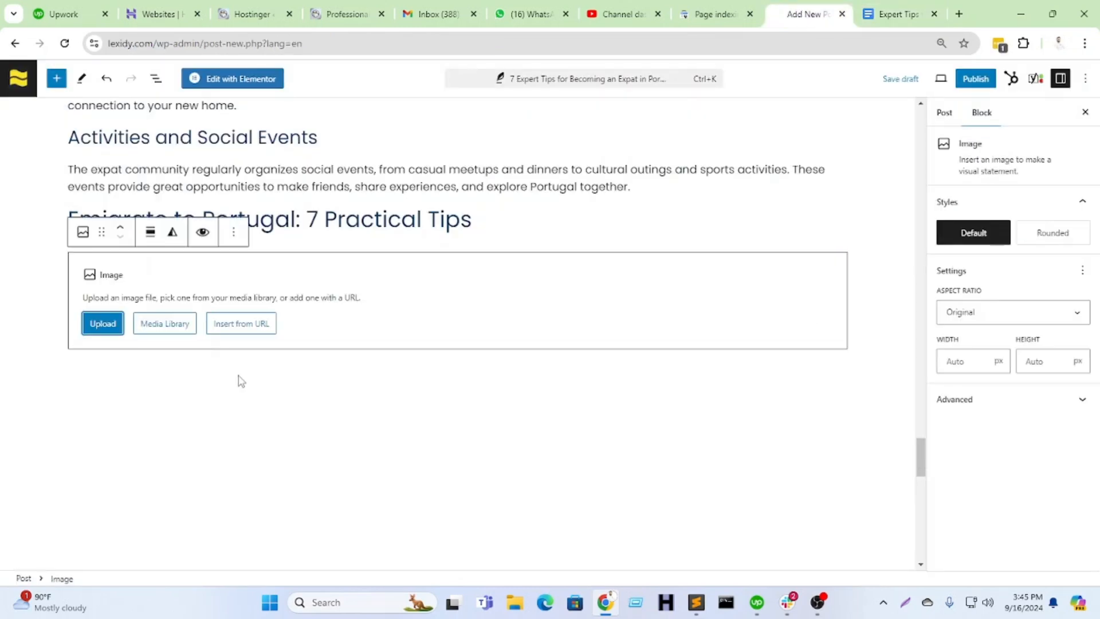
{"action": "left_click", "coordinate": [147, 400]}
{"action": "key", "text": "ctrl+v"}
{"action": "scroll", "coordinate": [143, 401], "scroll_direction": "up", "scroll_amount": 3}
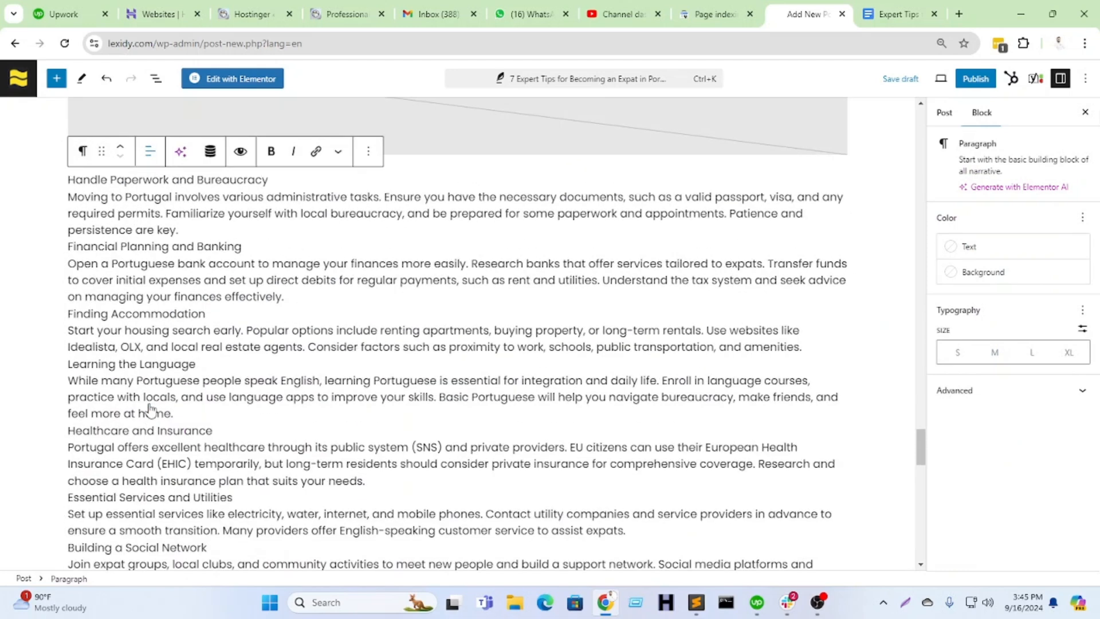
Step: Split the "Handle Paperwork and Bureaucracy" and "Financial Planning and Banking" titles into paragraphs separate from their descriptions
{"action": "scroll", "coordinate": [132, 406], "scroll_direction": "up", "scroll_amount": 3}
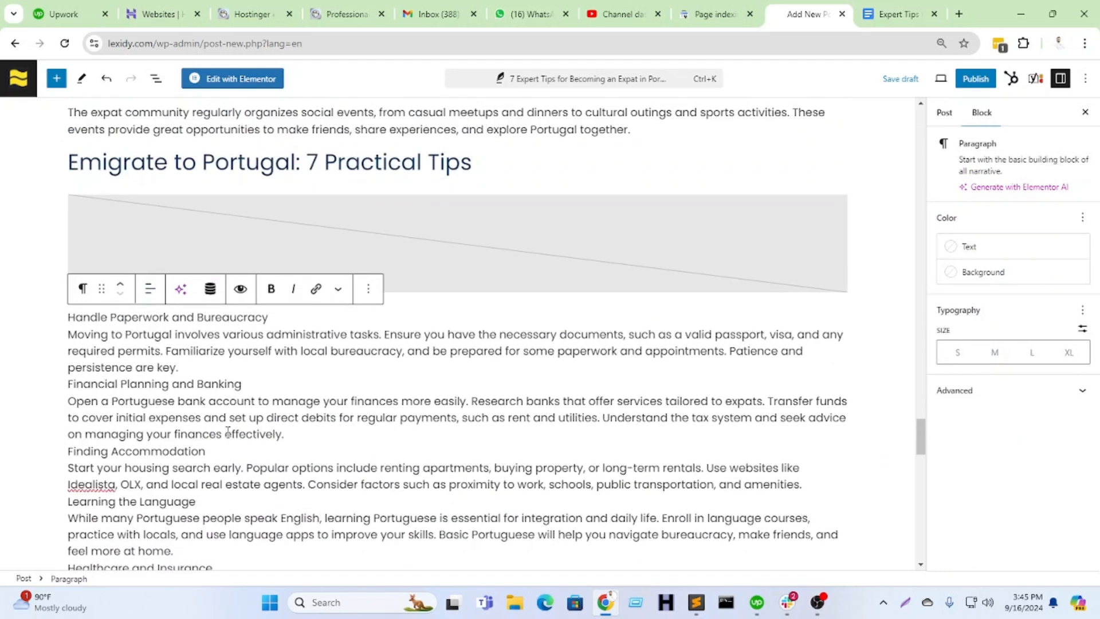
{"action": "scroll", "coordinate": [235, 423], "scroll_direction": "down", "scroll_amount": 3}
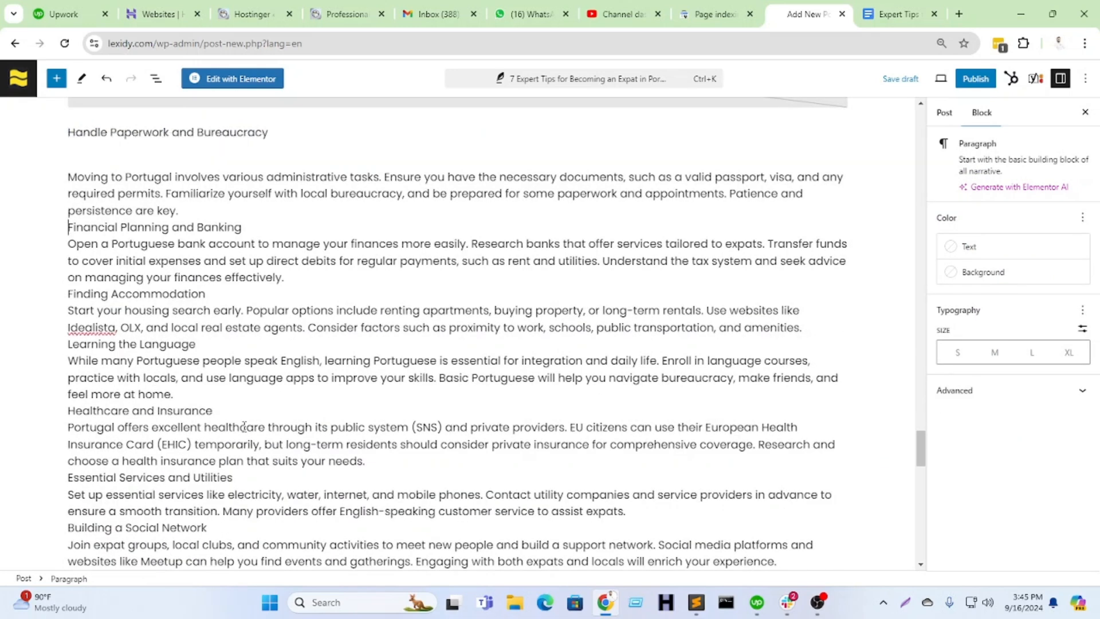
{"action": "key", "text": "Return"}
{"action": "key", "text": "Down"}
{"action": "key", "text": "Down"}
{"action": "key", "text": "Down"}
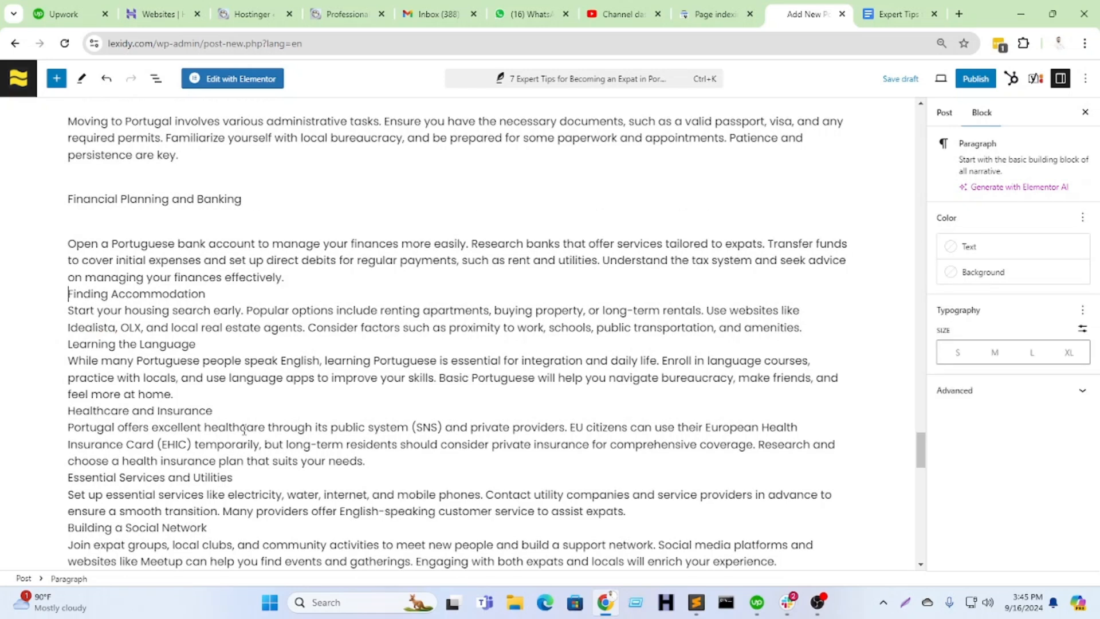
Step: Split the "Finding Accommodation" and "Learning the Language" titles into paragraphs separate from their descriptions
{"action": "key", "text": "Return"}
{"action": "key", "text": "Down"}
{"action": "key", "text": "Return"}
{"action": "key", "text": "Down"}
{"action": "key", "text": "Down"}
{"action": "key", "text": "Return"}
{"action": "key", "text": "Down"}
{"action": "key", "text": "Return"}
Step: Split the "Healthcare and Insurance" title into a paragraph separate from the text above and its description
{"action": "key", "text": "Down"}
{"action": "key", "text": "Down"}
{"action": "key", "text": "Down"}
{"action": "key", "text": "Return"}
{"action": "key", "text": "Down"}
{"action": "key", "text": "Return"}
{"action": "key", "text": "Down"}
{"action": "key", "text": "Down"}
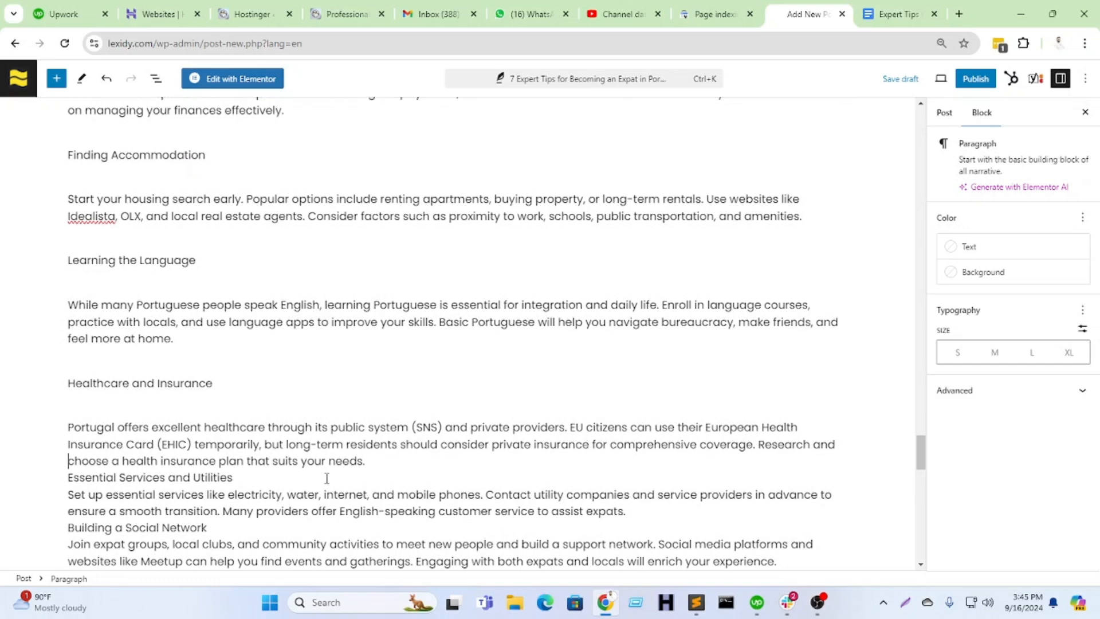
Step: Split the "Essential Services and Utilities" and "Building a Social Network" titles into paragraphs separate from their descriptions
{"action": "key", "text": "Return"}
{"action": "key", "text": "Down"}
{"action": "key", "text": "Return"}
{"action": "key", "text": "Down"}
{"action": "key", "text": "Down"}
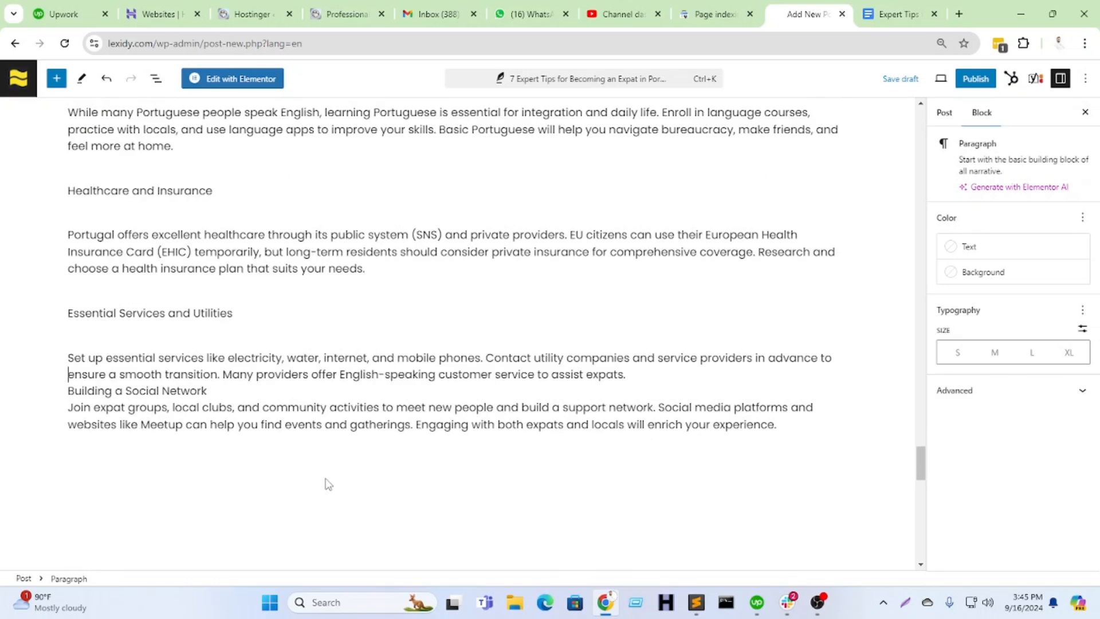
{"action": "key", "text": "Return"}
{"action": "key", "text": "Down"}
{"action": "key", "text": "Return"}
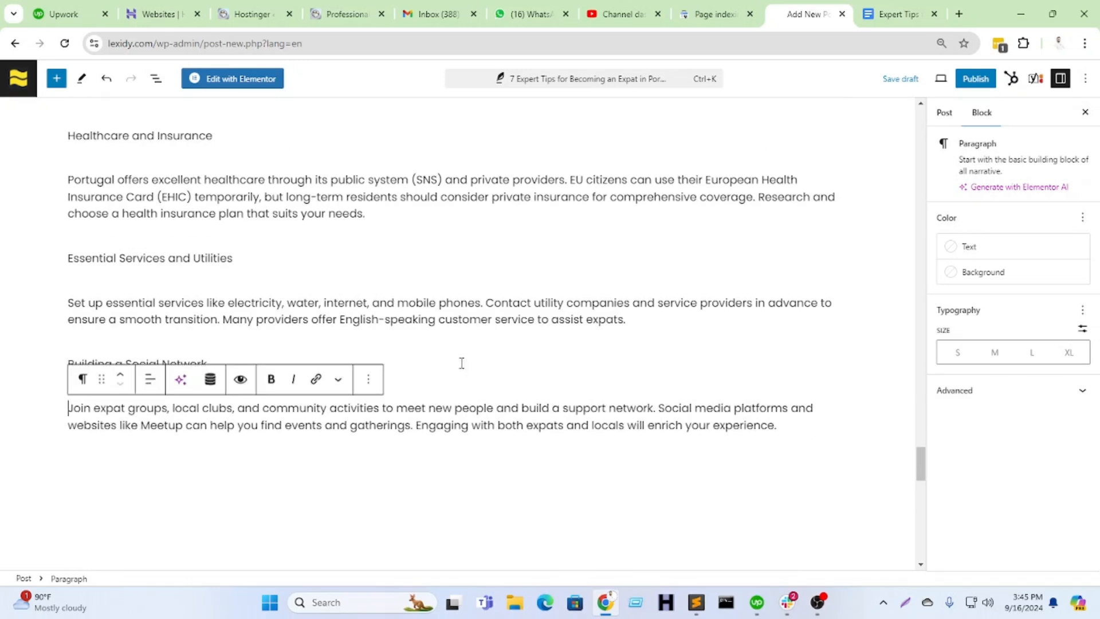
Step: Convert the "Building a Social Network" and "Essential Services and Utilities" titles into Heading 3 blocks
{"action": "key", "text": "Up"}
{"action": "left_click", "coordinate": [83, 330]}
{"action": "left_click", "coordinate": [129, 101]}
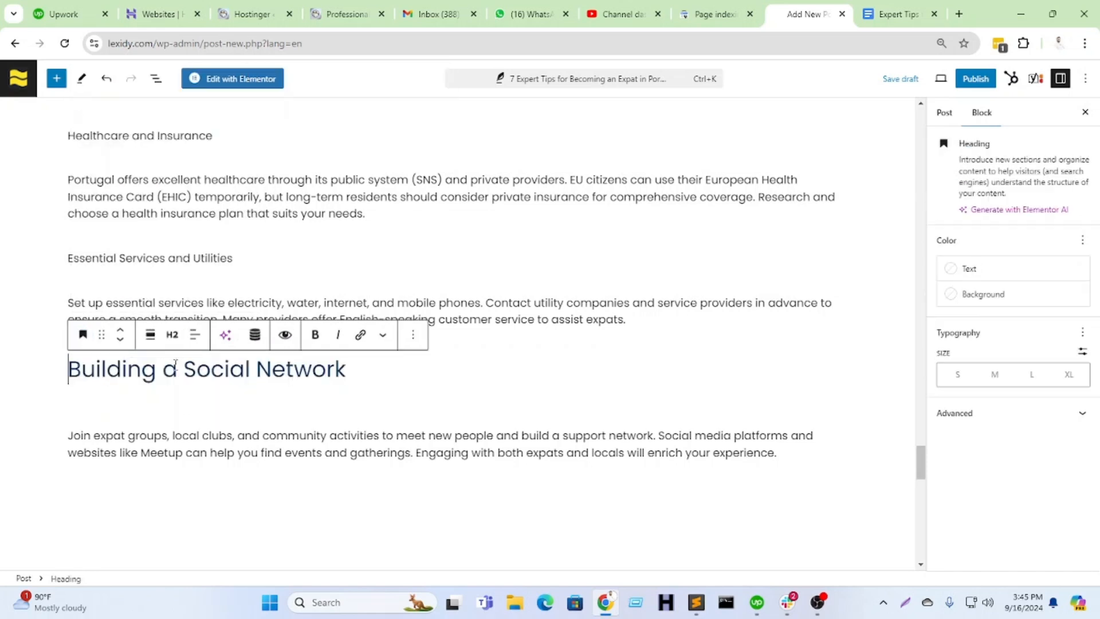
{"action": "left_click", "coordinate": [172, 335]}
{"action": "left_click", "coordinate": [183, 423]}
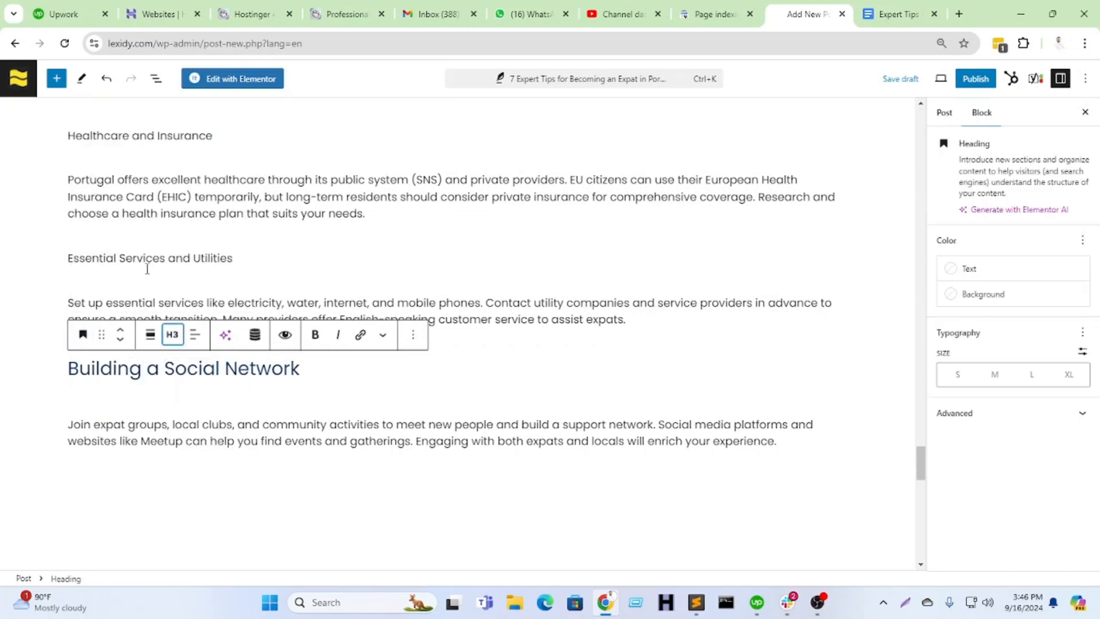
{"action": "left_click", "coordinate": [146, 279]}
{"action": "left_click", "coordinate": [82, 234]}
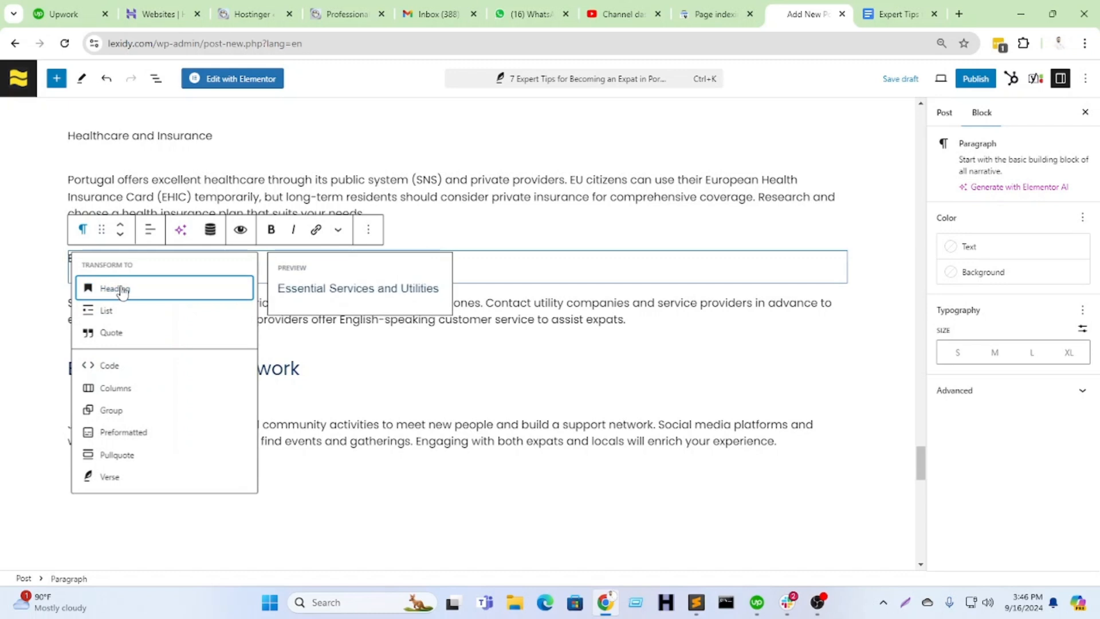
{"action": "left_click", "coordinate": [100, 288]}
{"action": "left_click", "coordinate": [173, 229]}
{"action": "left_click", "coordinate": [195, 316]}
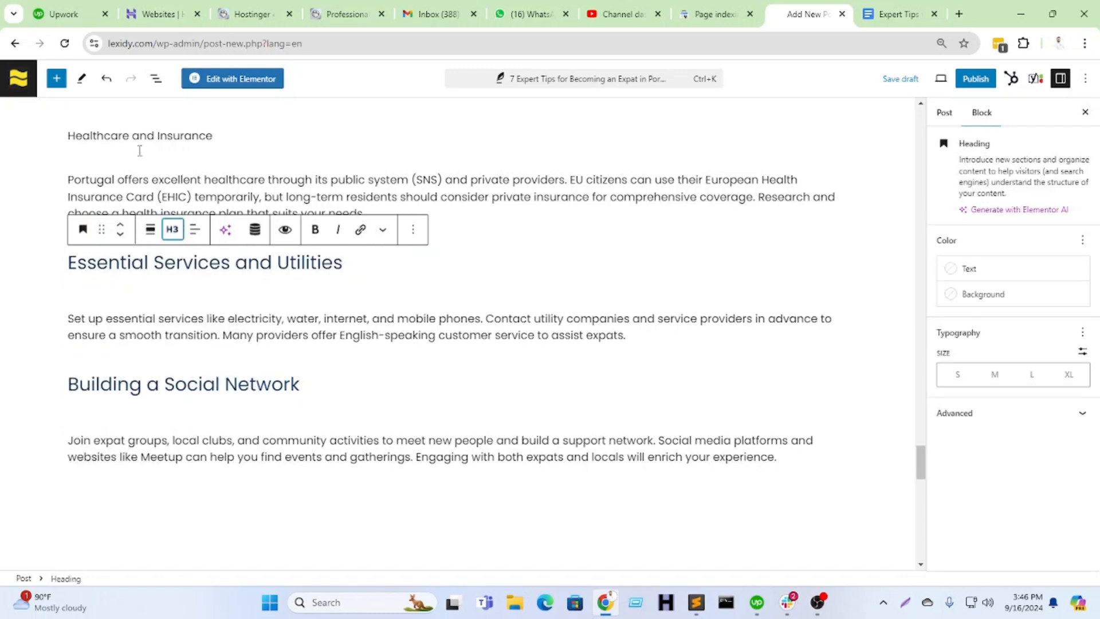
Step: Convert the "Healthcare and Insurance" and "Learning the Language" titles into Heading 3 blocks
{"action": "left_click", "coordinate": [143, 135]}
{"action": "left_click", "coordinate": [84, 179]}
{"action": "left_click", "coordinate": [114, 238]}
{"action": "left_click", "coordinate": [172, 200]}
{"action": "left_click", "coordinate": [193, 289]}
{"action": "scroll", "coordinate": [107, 288], "scroll_direction": "up", "scroll_amount": 5}
{"action": "left_click", "coordinate": [107, 288]}
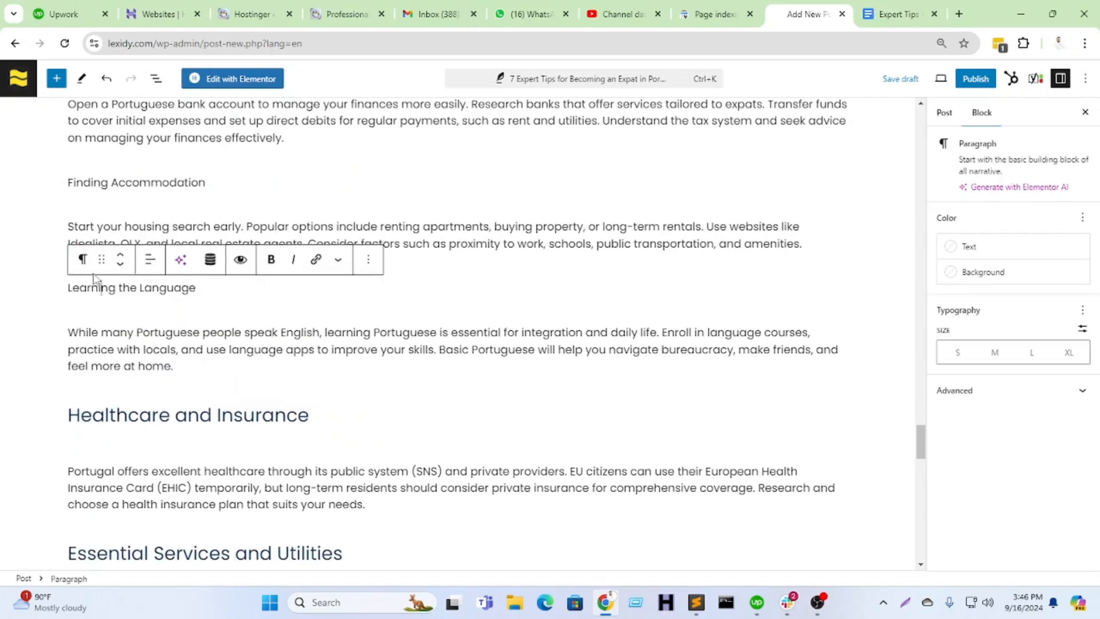
{"action": "left_click", "coordinate": [82, 258]}
{"action": "left_click", "coordinate": [141, 318]}
{"action": "left_click", "coordinate": [172, 259]}
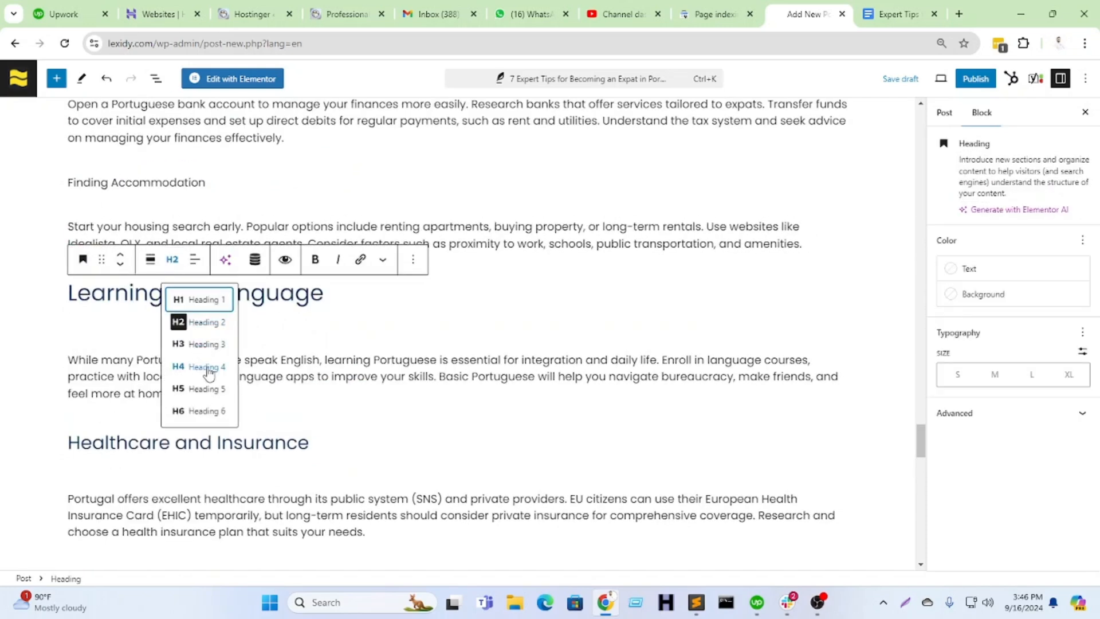
{"action": "left_click", "coordinate": [196, 344]}
Step: Convert the "Finding Accommodation" and "Financial Planning and Banking" titles into Heading 3 blocks
{"action": "left_click", "coordinate": [150, 184]}
{"action": "left_click", "coordinate": [82, 153]}
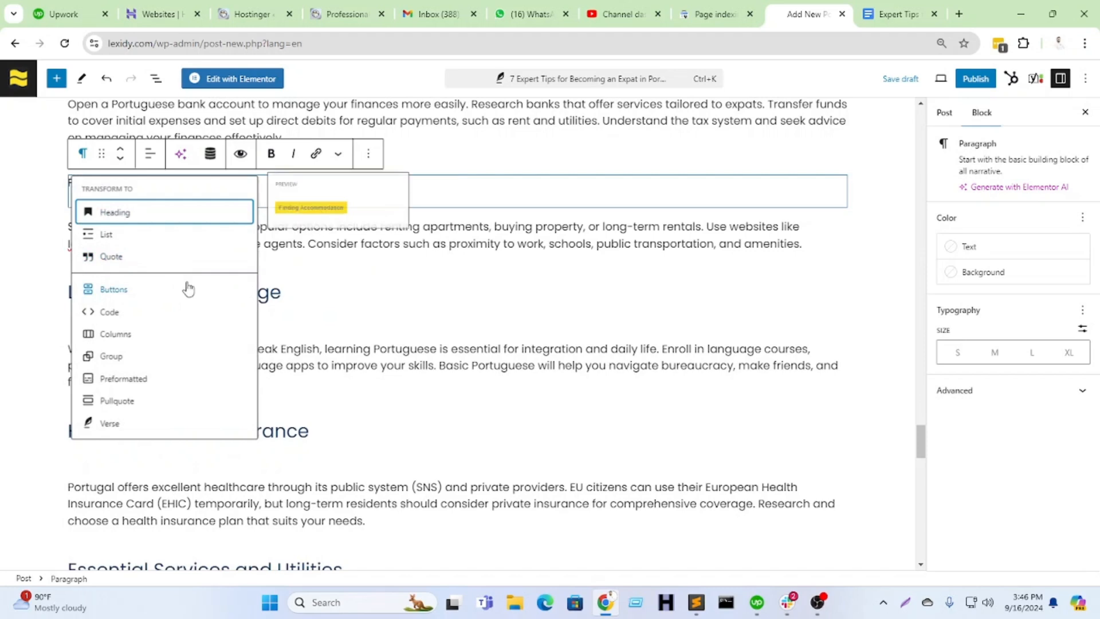
{"action": "left_click", "coordinate": [118, 212]}
{"action": "left_click", "coordinate": [172, 153]}
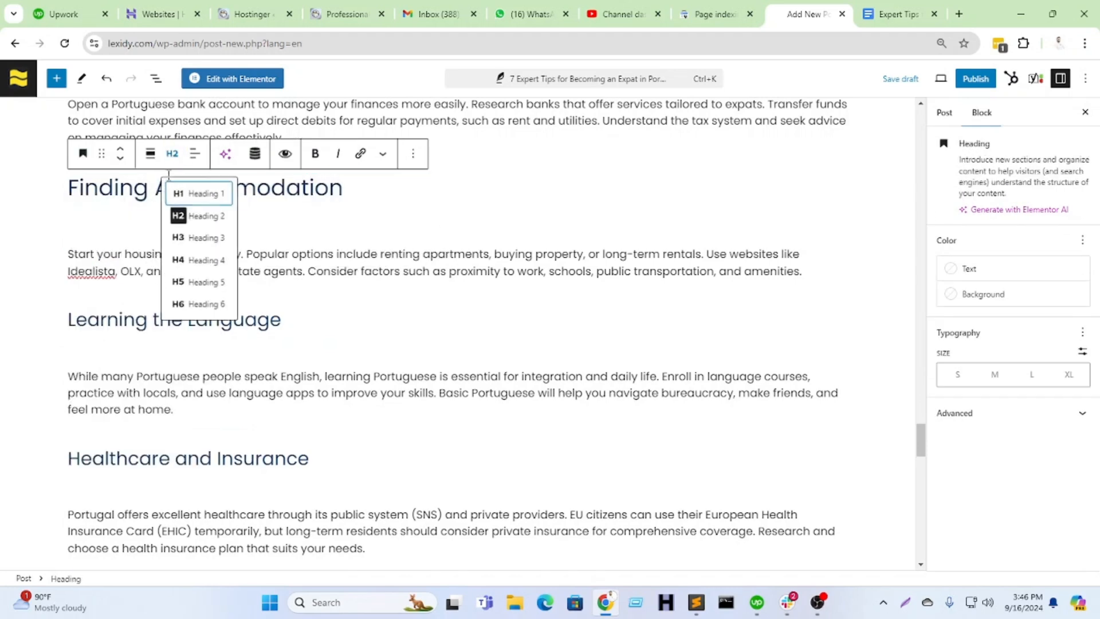
{"action": "left_click", "coordinate": [196, 237]}
{"action": "scroll", "coordinate": [151, 325], "scroll_direction": "up", "scroll_amount": 5}
{"action": "left_click", "coordinate": [131, 333]}
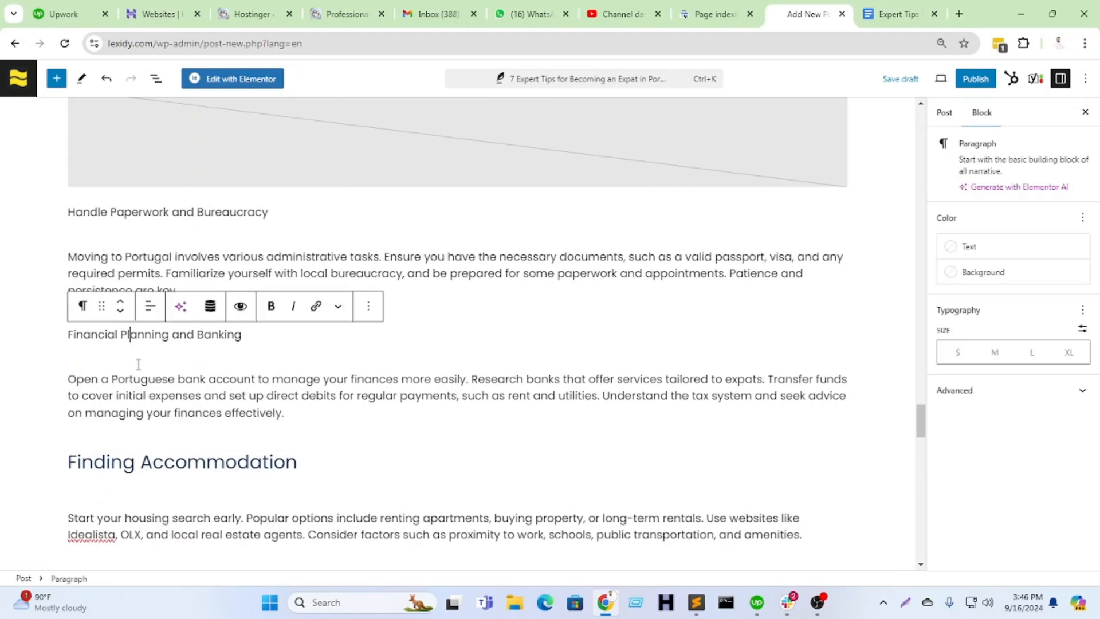
{"action": "left_click", "coordinate": [82, 307]}
{"action": "left_click", "coordinate": [166, 366]}
{"action": "left_click", "coordinate": [174, 318]}
{"action": "left_click", "coordinate": [197, 389]}
Step: Convert the "Handle Paperwork and Bureaucracy" title into a Heading 3 block
{"action": "left_click", "coordinate": [147, 221]}
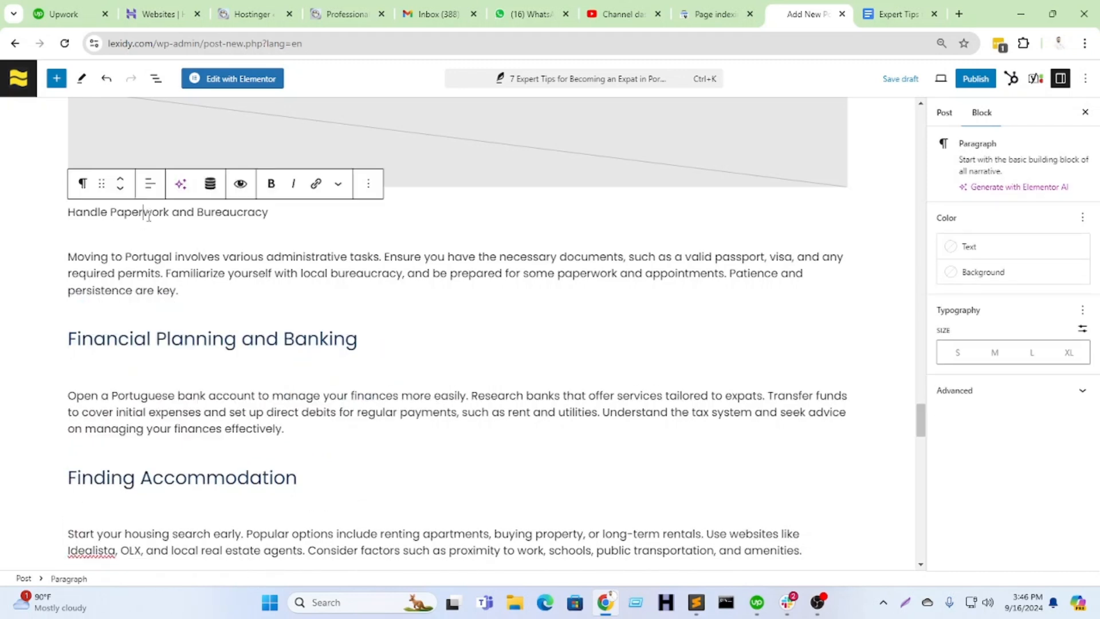
{"action": "left_click", "coordinate": [83, 186]}
{"action": "left_click", "coordinate": [142, 243]}
{"action": "left_click", "coordinate": [171, 183]}
{"action": "left_click", "coordinate": [202, 268]}
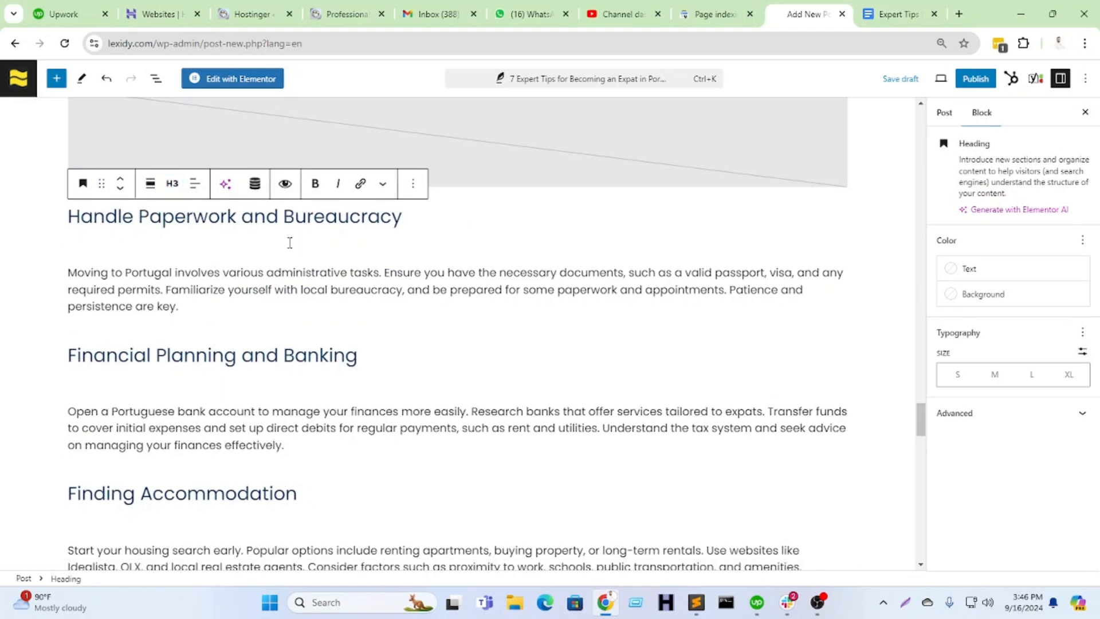
Step: Remove the blank lines around the Handle Paperwork and Financial Planning headings and their descriptions
{"action": "key", "text": "BackSpace"}
{"action": "left_click", "coordinate": [147, 326]}
{"action": "key", "text": "BackSpace"}
{"action": "key", "text": "Down"}
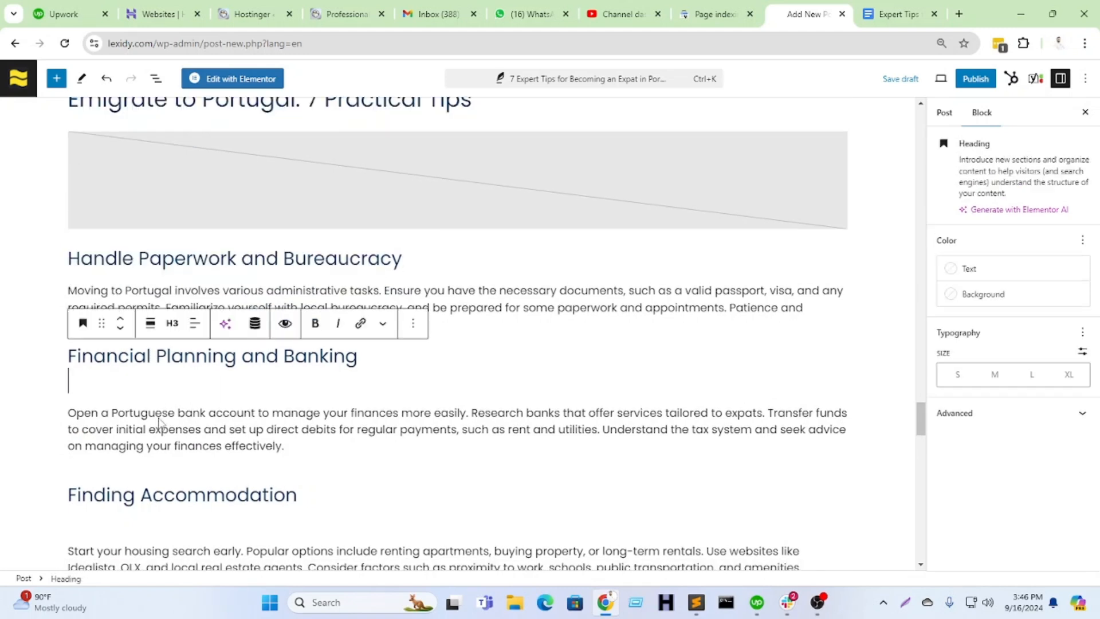
{"action": "key", "text": "Delete"}
{"action": "key", "text": "Down"}
{"action": "key", "text": "Down"}
{"action": "key", "text": "Down"}
{"action": "key", "text": "Down"}
{"action": "key", "text": "BackSpace"}
{"action": "scroll", "coordinate": [282, 464], "scroll_direction": "down", "scroll_amount": 2}
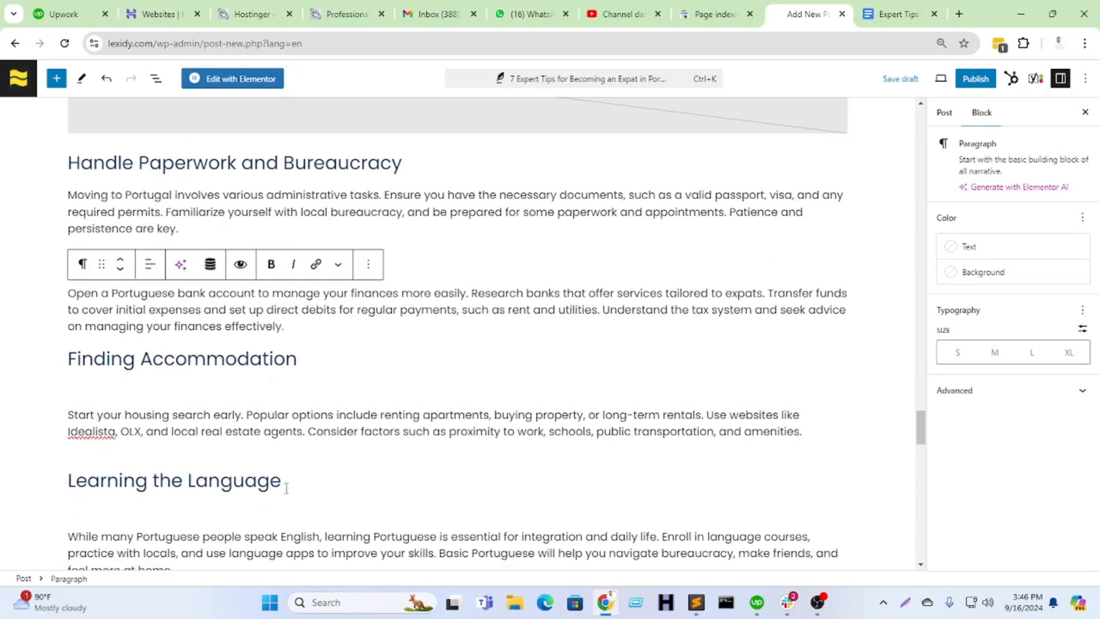
Step: Remove the blank lines below the Finding Accommodation heading, its description and the Learning the Language heading
{"action": "left_click", "coordinate": [117, 387]}
{"action": "key", "text": "BackSpace"}
{"action": "key", "text": "Down"}
{"action": "key", "text": "Down"}
{"action": "key", "text": "Down"}
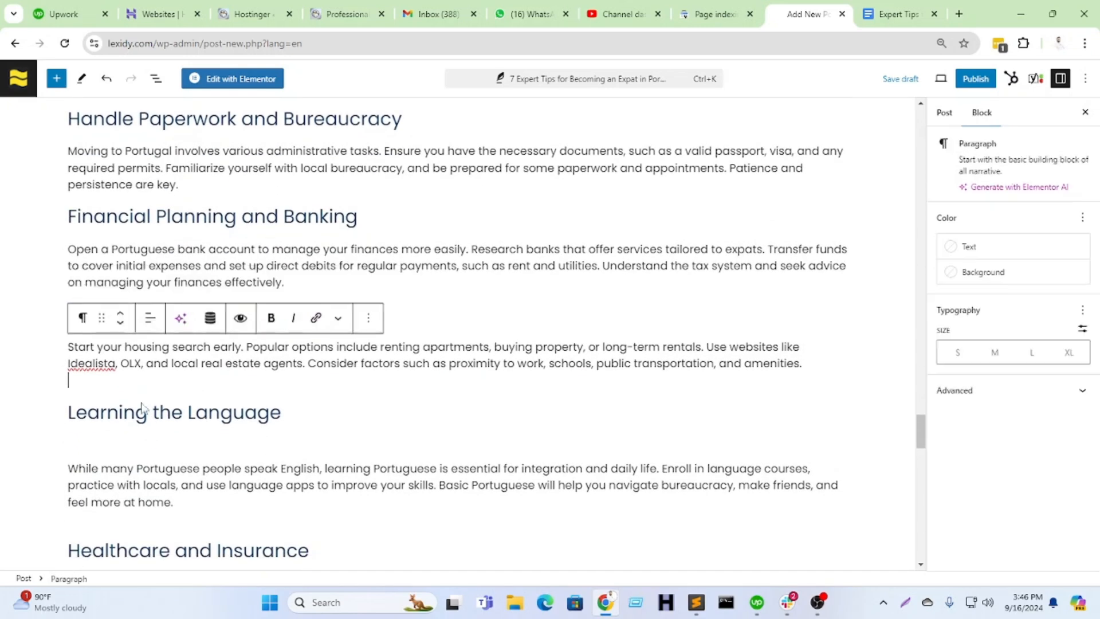
{"action": "key", "text": "BackSpace"}
{"action": "scroll", "coordinate": [207, 473], "scroll_direction": "down", "scroll_amount": 2}
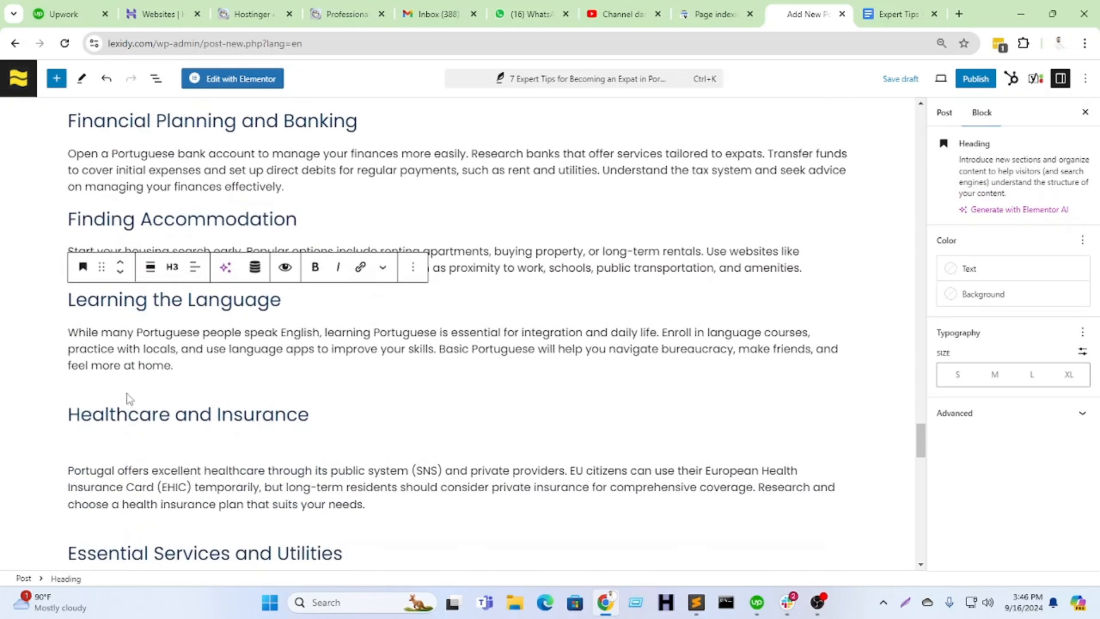
Step: Remove the blank line between the "Healthcare and Insurance" heading and its description
{"action": "left_click", "coordinate": [122, 435]}
{"action": "key", "text": "BackSpace"}
{"action": "scroll", "coordinate": [146, 452], "scroll_direction": "down", "scroll_amount": 2}
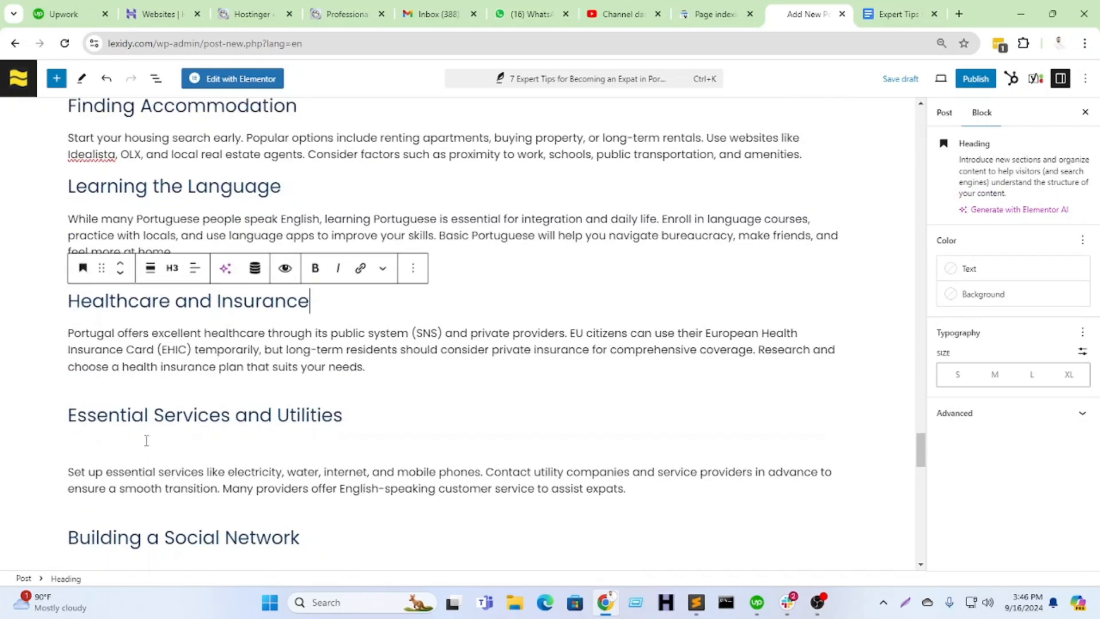
{"action": "key", "text": "Return"}
{"action": "key", "text": "BackSpace"}
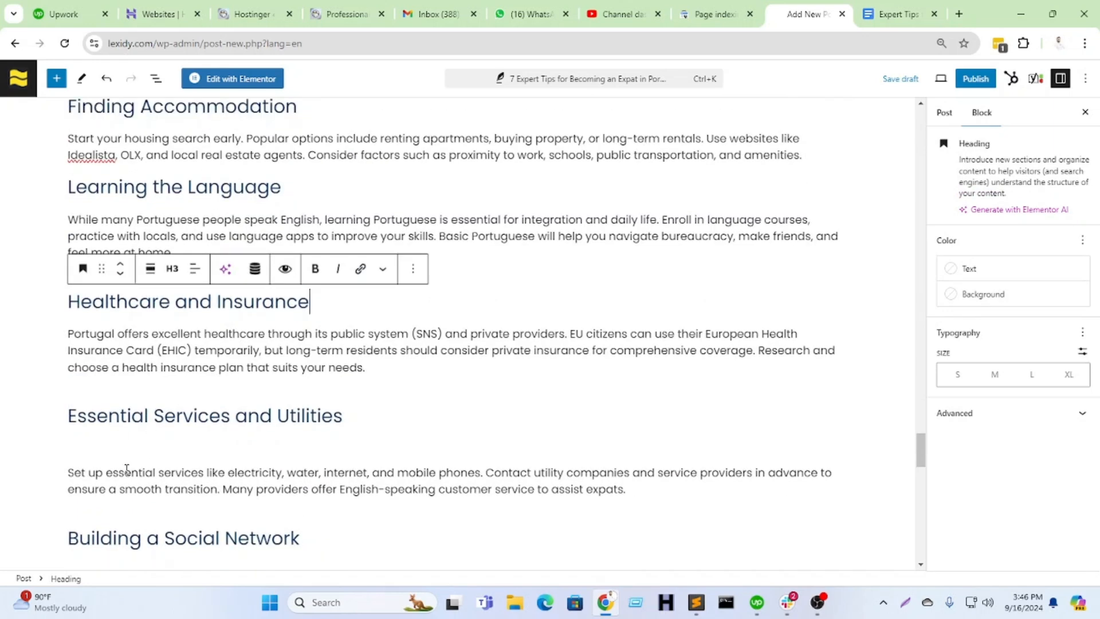
Step: Remove the remaining blank lines around the descriptions and headings from Learning the Language to Building a Social Network
{"action": "left_click", "coordinate": [100, 443]}
{"action": "key", "text": "BackSpace"}
{"action": "left_click", "coordinate": [121, 409]}
{"action": "key", "text": "BackSpace"}
{"action": "scroll", "coordinate": [190, 469], "scroll_direction": "down", "scroll_amount": 2}
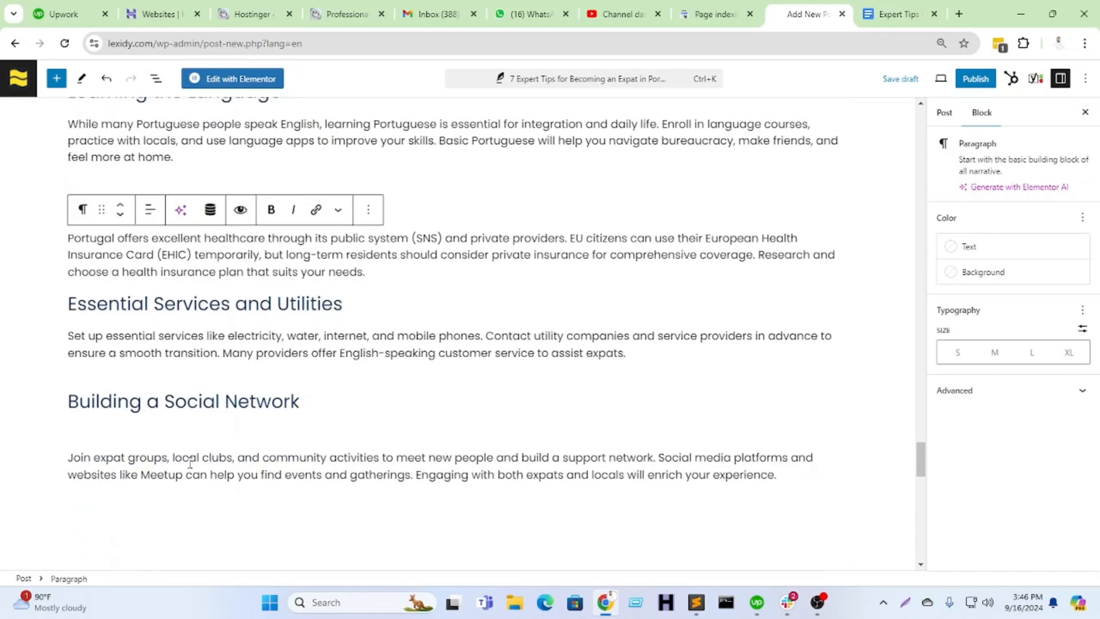
{"action": "left_click", "coordinate": [163, 374]}
{"action": "key", "text": "BackSpace"}
{"action": "left_click", "coordinate": [146, 195]}
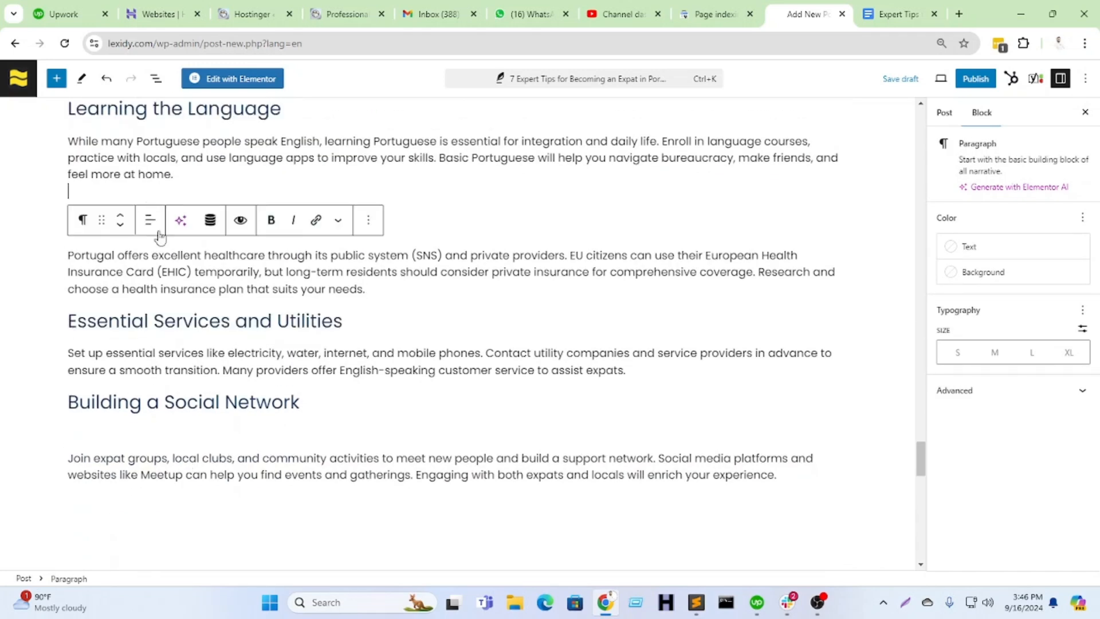
{"action": "key", "text": "BackSpace"}
{"action": "left_click", "coordinate": [115, 426]}
{"action": "key", "text": "BackSpace"}
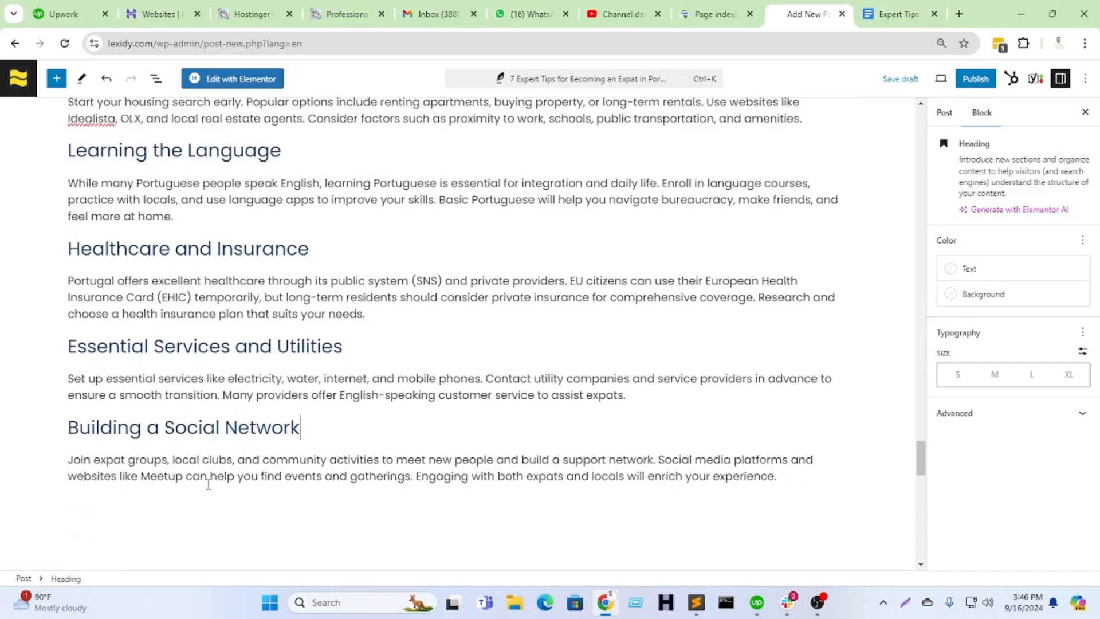
Step: Insert a button labelled "Let's Connect" below the Building a Social Network description
{"action": "scroll", "coordinate": [197, 433], "scroll_direction": "down", "scroll_amount": 3}
{"action": "scroll", "coordinate": [597, 375], "scroll_direction": "up", "scroll_amount": 8}
{"action": "scroll", "coordinate": [597, 373], "scroll_direction": "down", "scroll_amount": 7}
{"action": "left_click", "coordinate": [794, 339]}
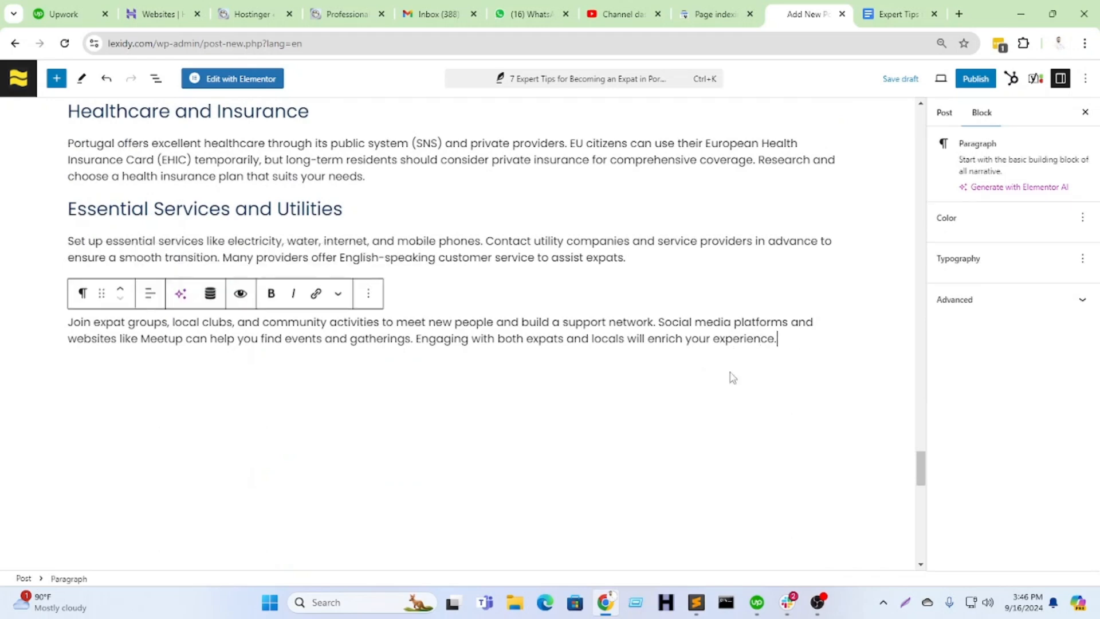
{"action": "key", "text": "Return"}
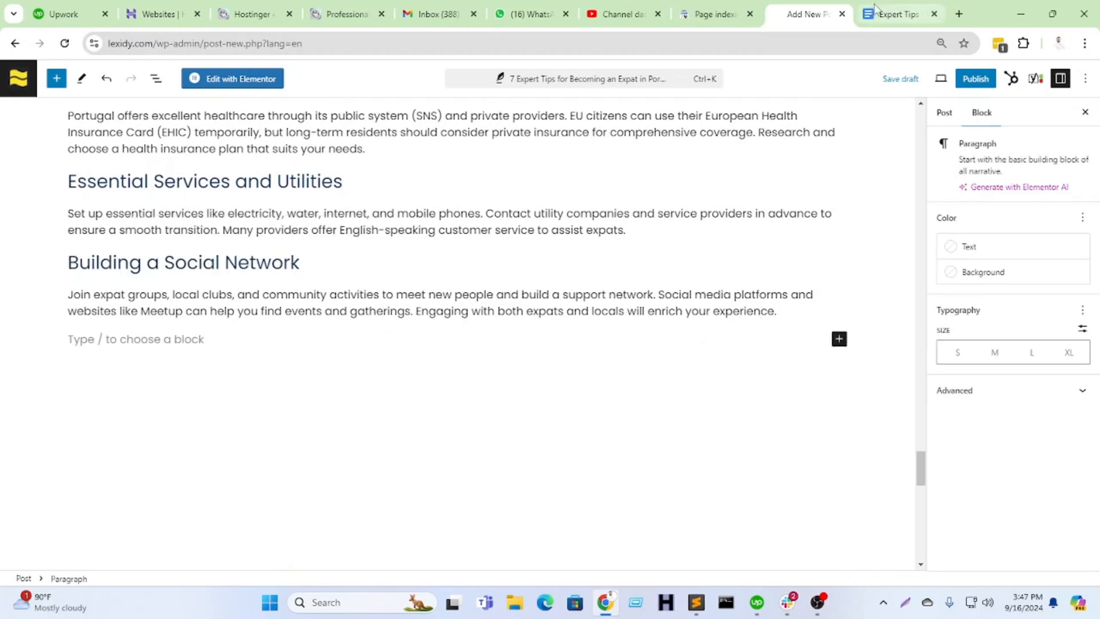
{"action": "left_click", "coordinate": [897, 14]}
{"action": "left_click", "coordinate": [803, 12]}
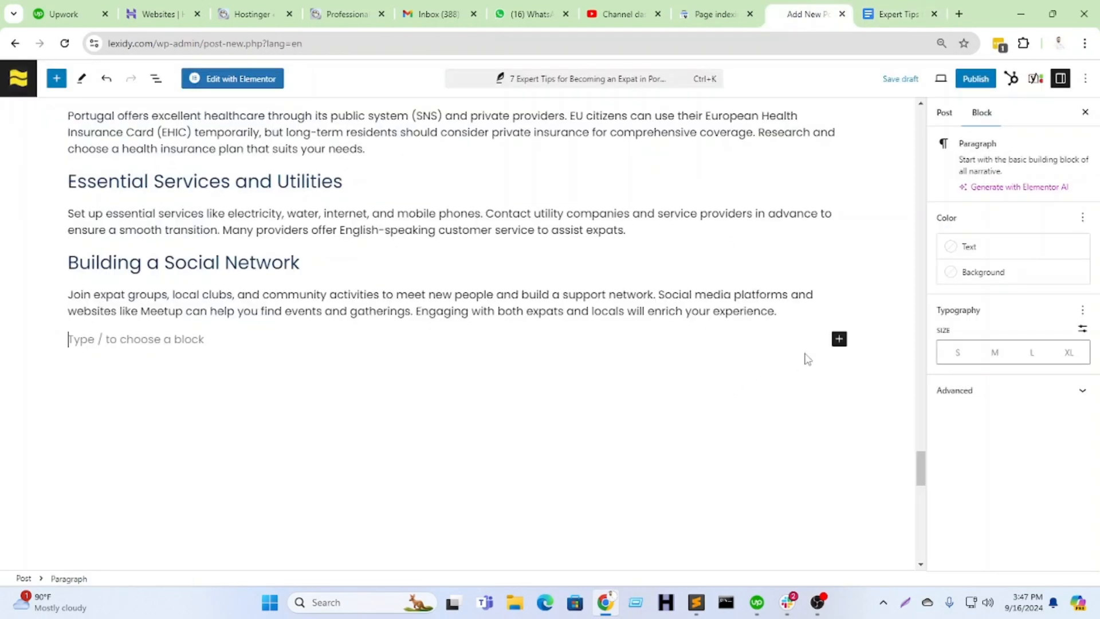
{"action": "left_click", "coordinate": [839, 339]}
{"action": "left_click", "coordinate": [995, 496]}
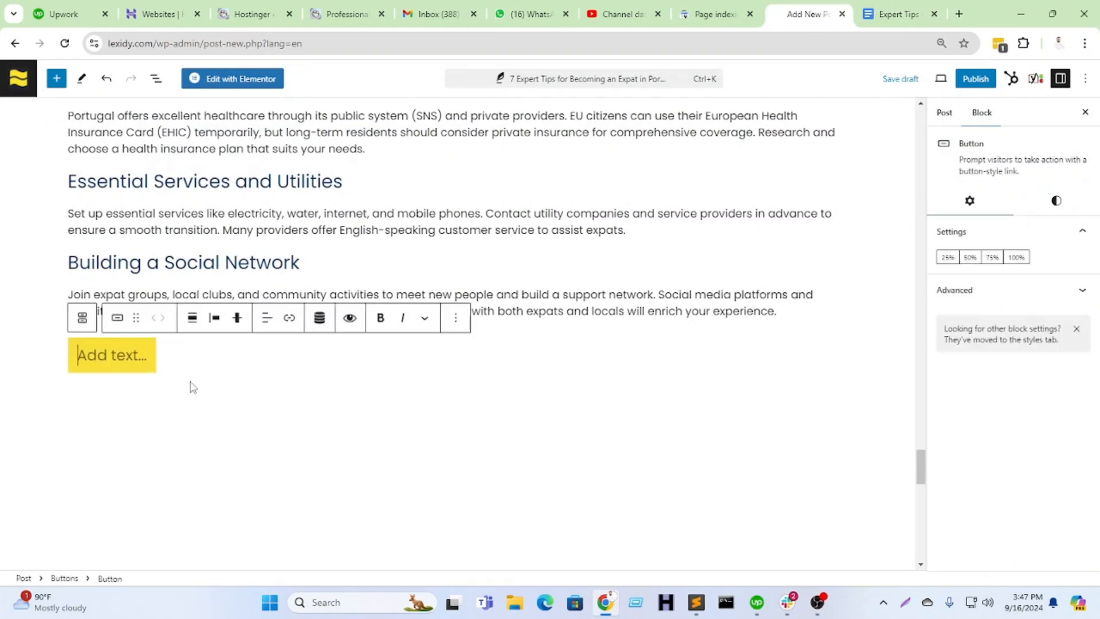
{"action": "type", "text": "Let's Connec"}
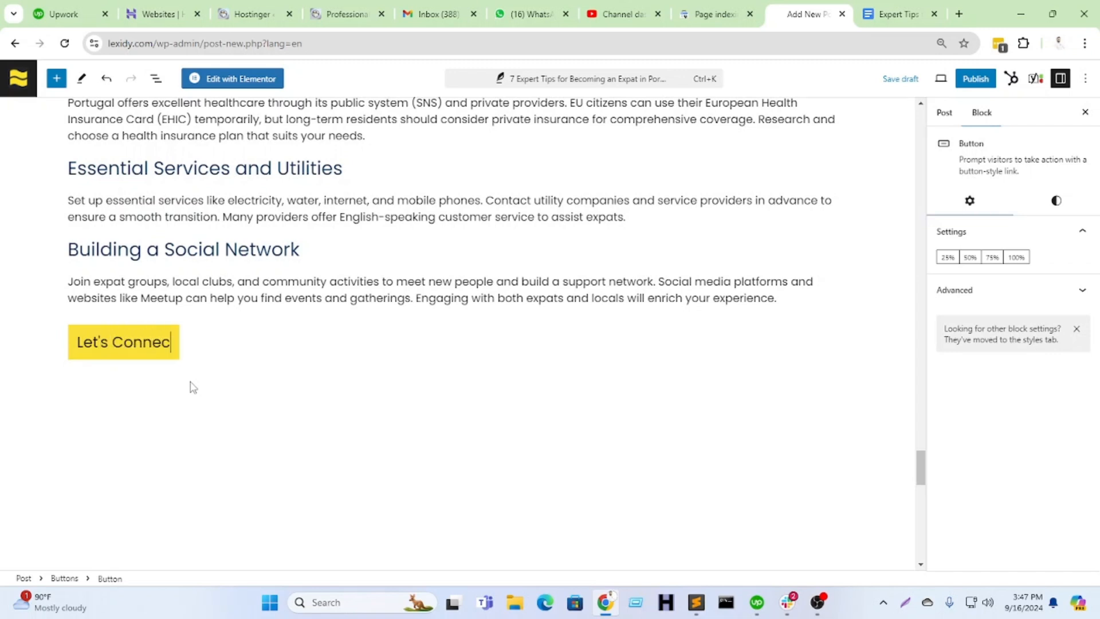
{"action": "type", "text": "t"}
Step: Copy the Frequently Asked Questions section from Google Docs and paste it into a new paragraph below the button
{"action": "left_click", "coordinate": [225, 340]}
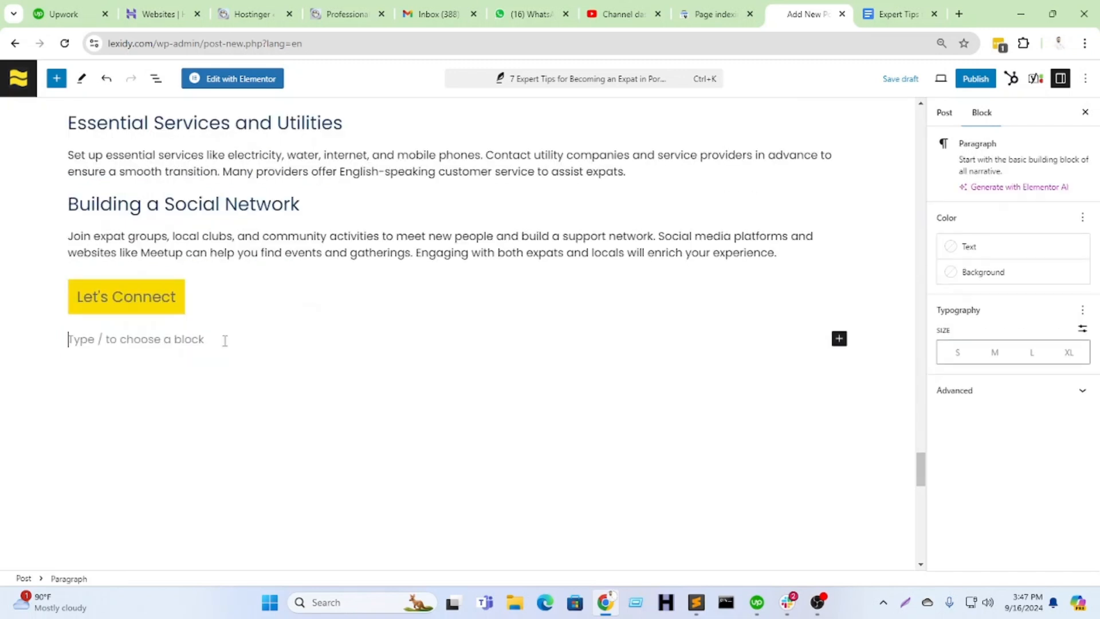
{"action": "key", "text": "ctrl+Tab"}
{"action": "left_click_drag", "start_coordinate": [274, 254], "coordinate": [557, 395]}
{"action": "key", "text": "ctrl+c"}
{"action": "key", "text": "ctrl+shift+Tab"}
{"action": "key", "text": "ctrl+v"}
{"action": "scroll", "coordinate": [180, 376], "scroll_direction": "up", "scroll_amount": 2}
{"action": "scroll", "coordinate": [180, 375], "scroll_direction": "down", "scroll_amount": 1}
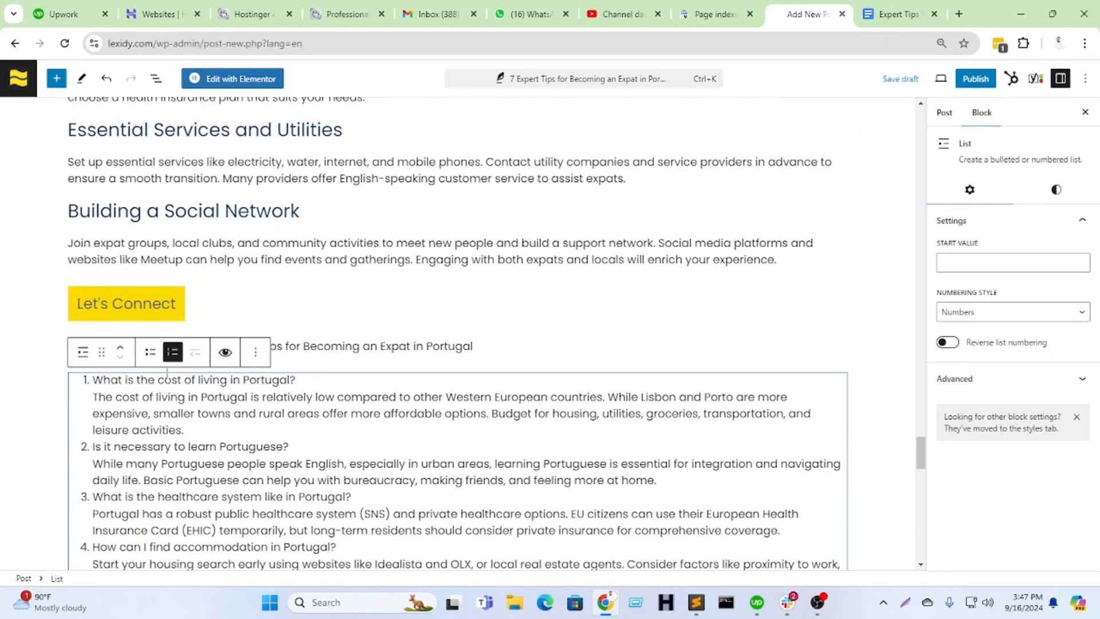
Step: Convert the pasted numbered FAQ list into separate paragraphs and the Frequently Asked Questions title into a Heading 2 block
{"action": "left_click", "coordinate": [83, 361]}
{"action": "left_click", "coordinate": [106, 412]}
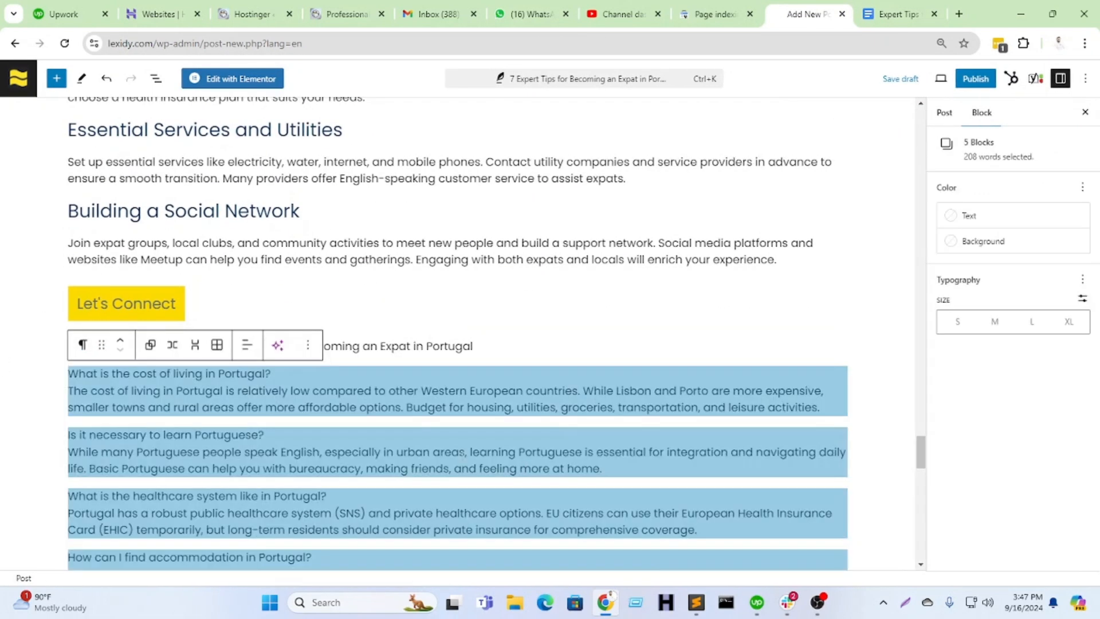
{"action": "left_click", "coordinate": [183, 420]}
{"action": "left_click", "coordinate": [150, 347]}
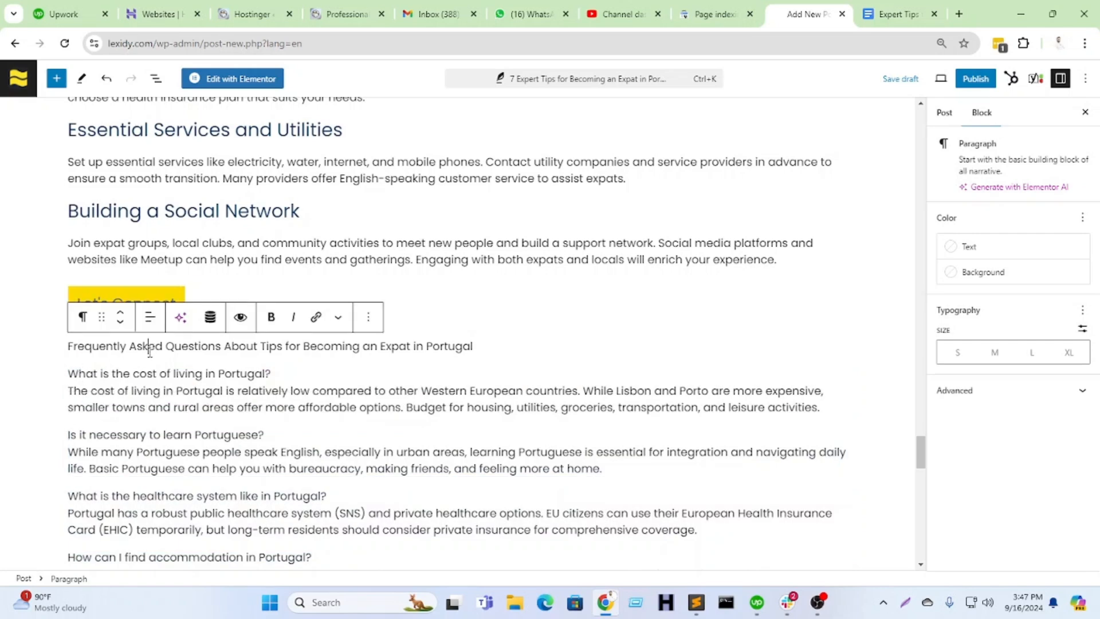
{"action": "left_click", "coordinate": [84, 317]}
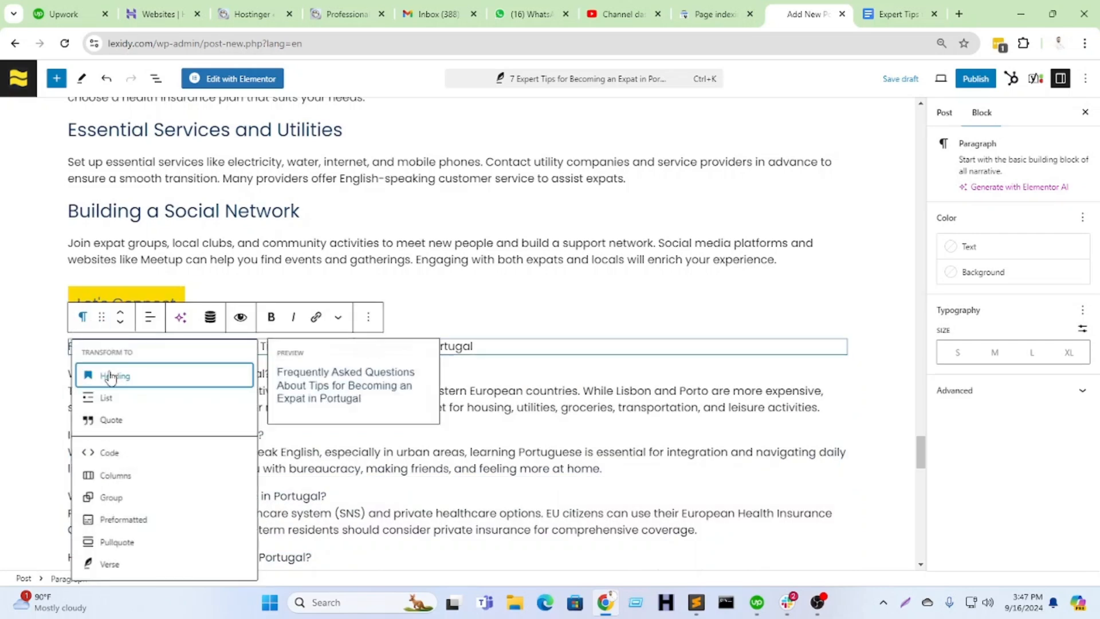
{"action": "left_click", "coordinate": [112, 378]}
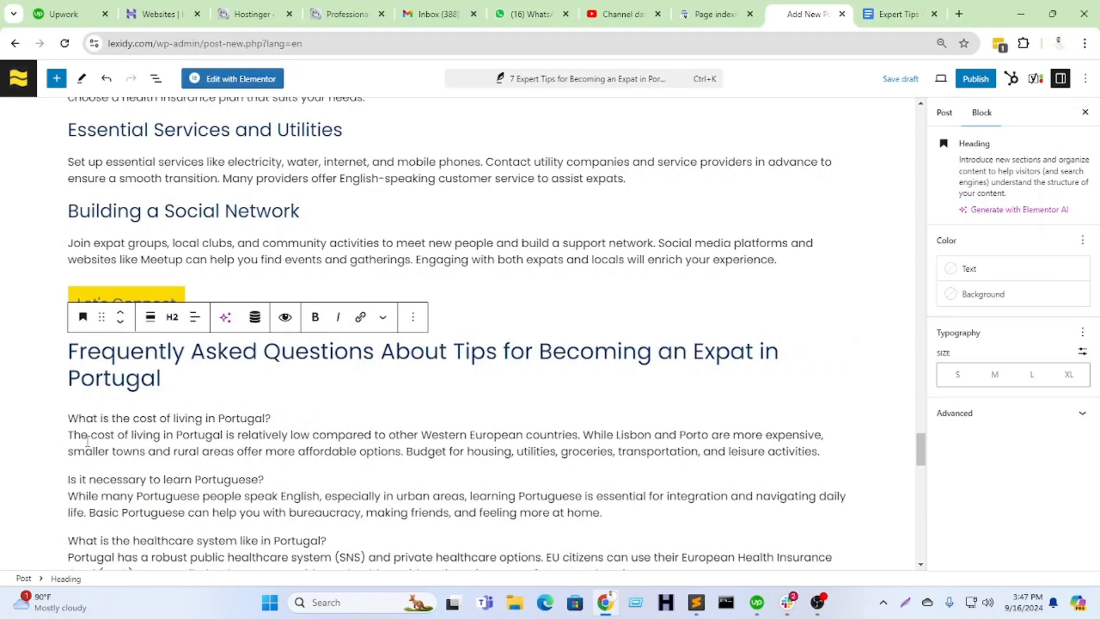
Step: Delete the five pasted question-and-answer paragraphs below the Frequently Asked Questions heading in the post
{"action": "left_click", "coordinate": [901, 8]}
{"action": "scroll", "coordinate": [599, 415], "scroll_direction": "up", "scroll_amount": 7}
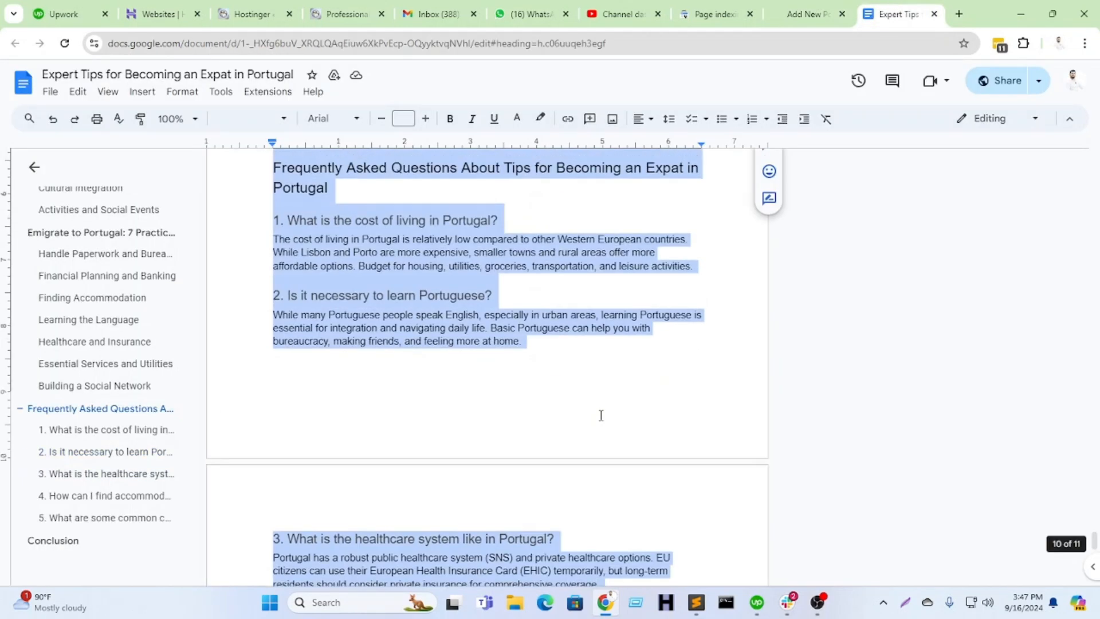
{"action": "left_click", "coordinate": [817, 21]}
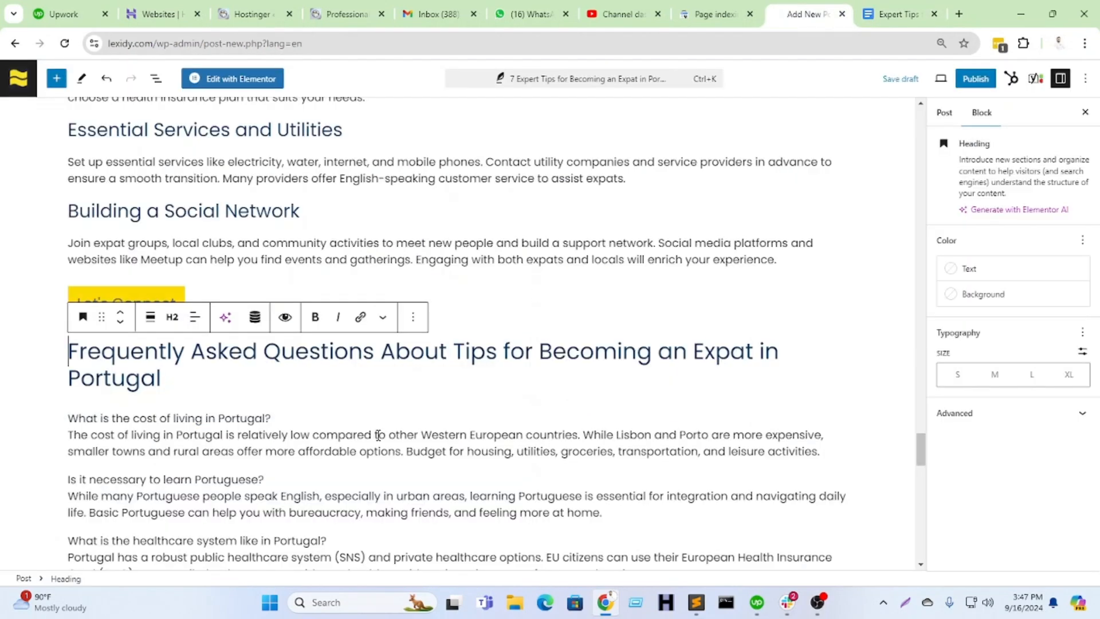
{"action": "left_click_drag", "start_coordinate": [68, 418], "coordinate": [277, 265]}
{"action": "scroll", "coordinate": [410, 397], "scroll_direction": "up", "scroll_amount": 10}
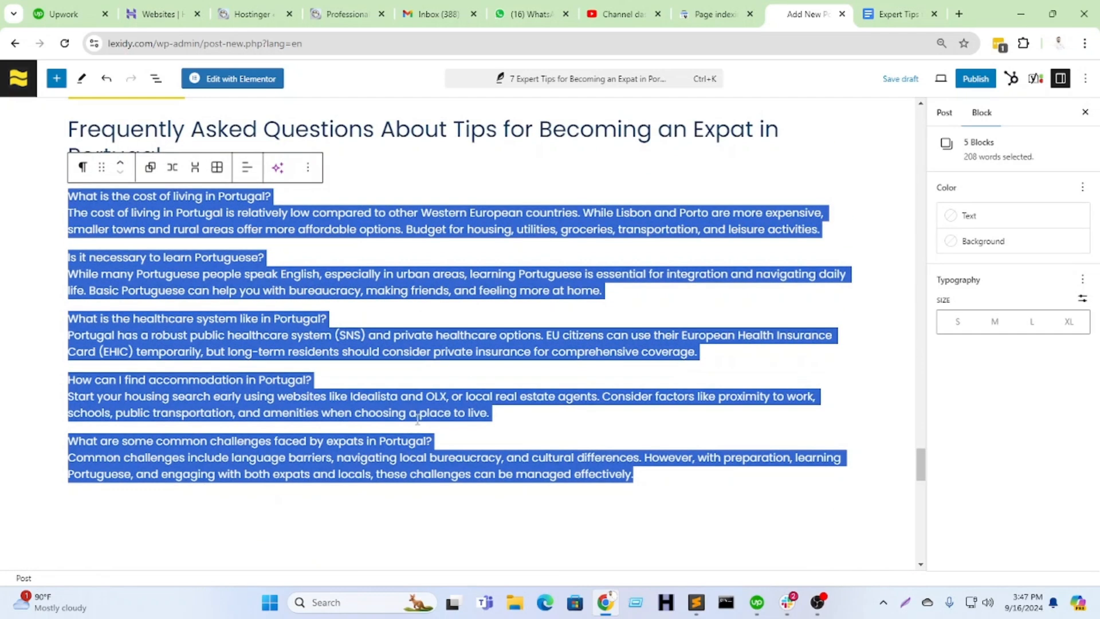
{"action": "key", "text": "BackSpace"}
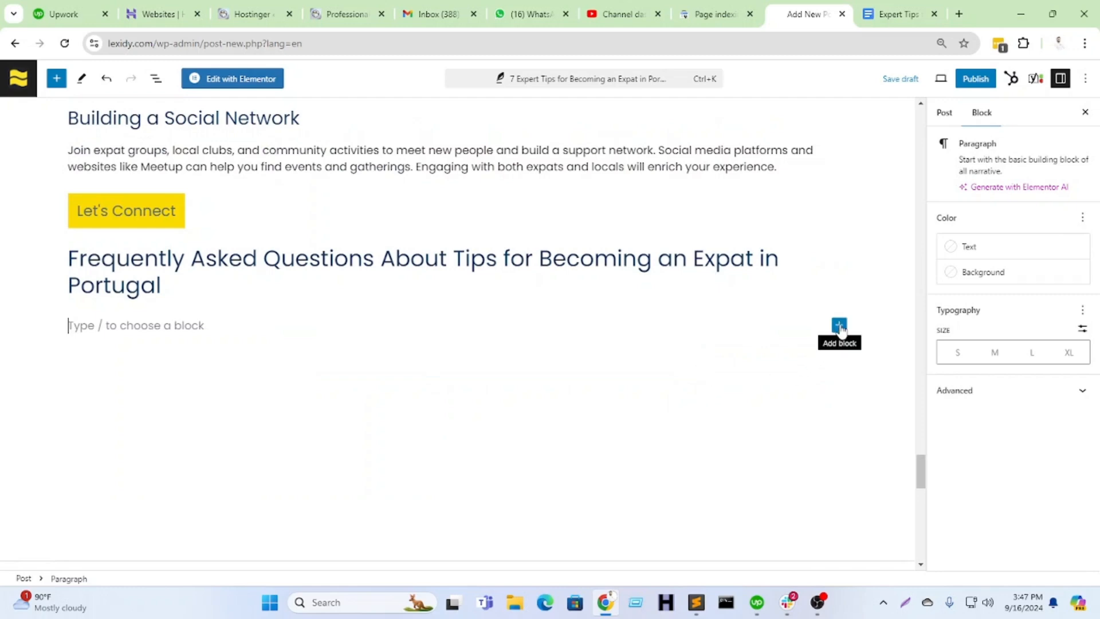
Step: Copy the Conclusion section with its two paragraphs from Google Docs and paste it below the Frequently Asked Questions heading
{"action": "left_click", "coordinate": [898, 14]}
{"action": "scroll", "coordinate": [261, 300], "scroll_direction": "down", "scroll_amount": 10}
{"action": "scroll", "coordinate": [261, 300], "scroll_direction": "down", "scroll_amount": 3}
{"action": "scroll", "coordinate": [303, 307], "scroll_direction": "up", "scroll_amount": 4}
{"action": "double_click", "coordinate": [287, 367]}
{"action": "left_click_drag", "start_coordinate": [273, 362], "coordinate": [630, 465]}
{"action": "left_click", "coordinate": [805, 14]}
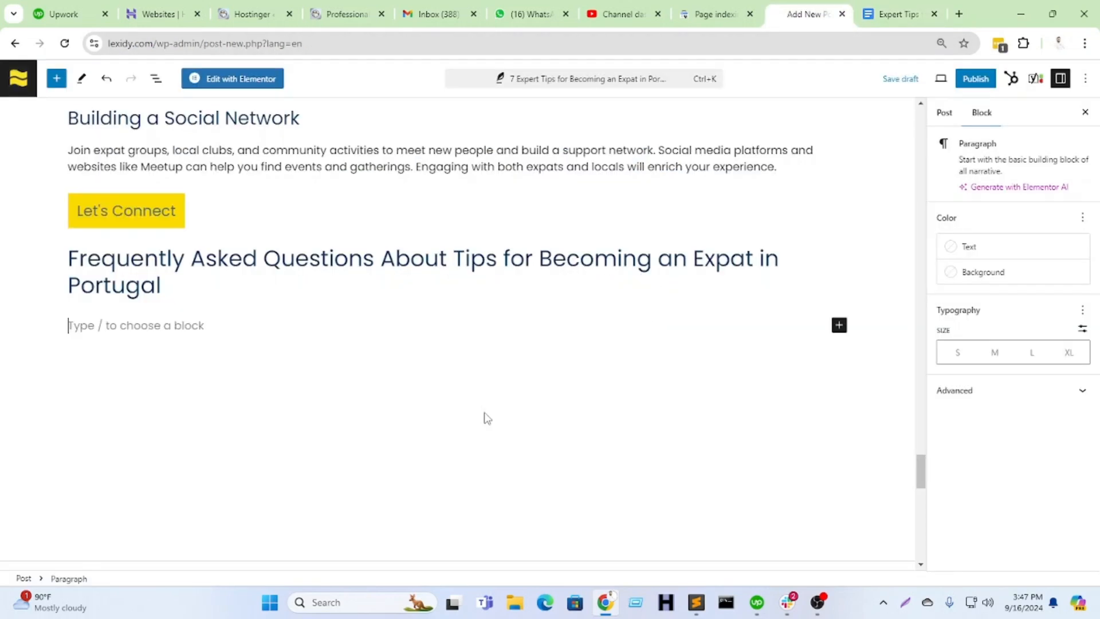
{"action": "key", "text": "ctrl+v"}
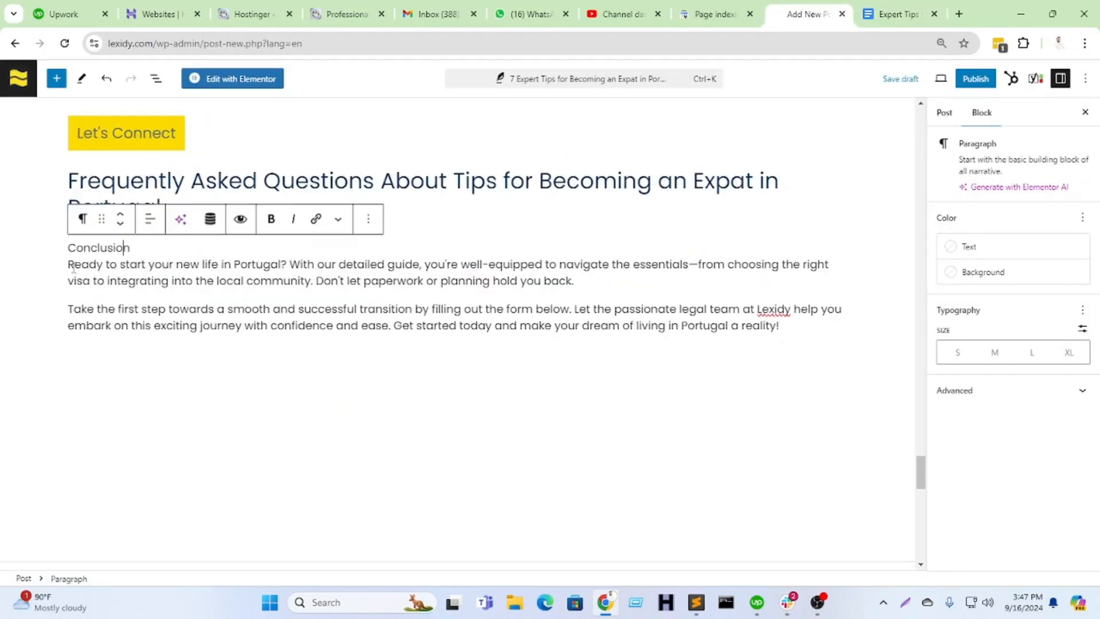
Step: Try to convert the paragraph holding both the Conclusion title and its first text into a heading
{"action": "left_click", "coordinate": [82, 218]}
{"action": "left_click", "coordinate": [118, 279]}
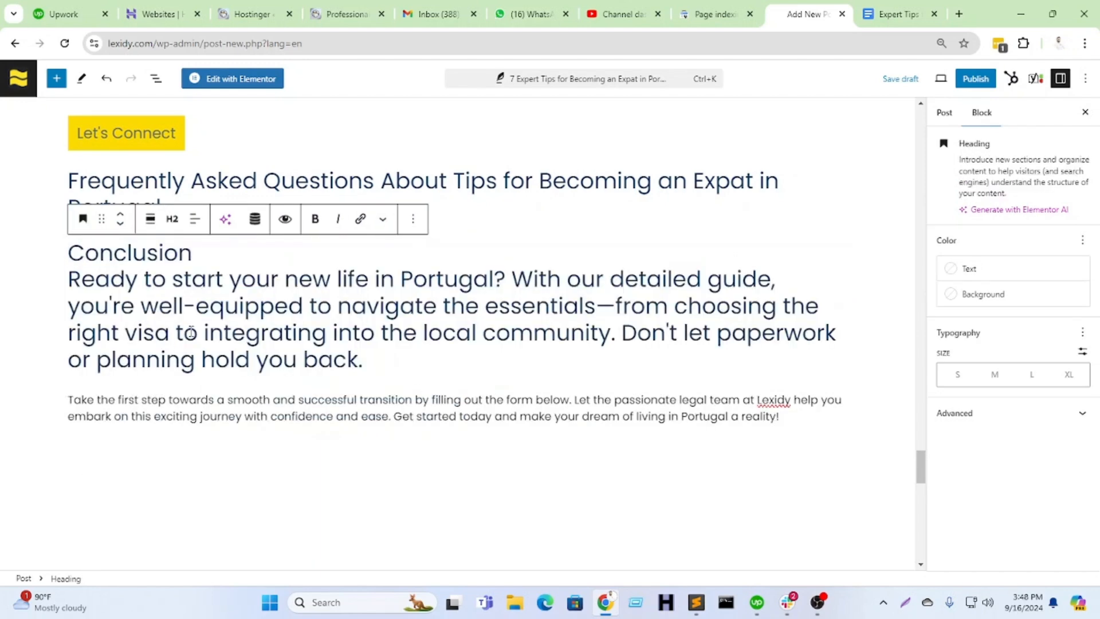
{"action": "key", "text": "ctrl+z"}
Step: Separate the Conclusion title from its text, convert it to a Heading 2 block and remove the blank line below it
{"action": "scroll", "coordinate": [284, 360], "scroll_direction": "up", "scroll_amount": 3}
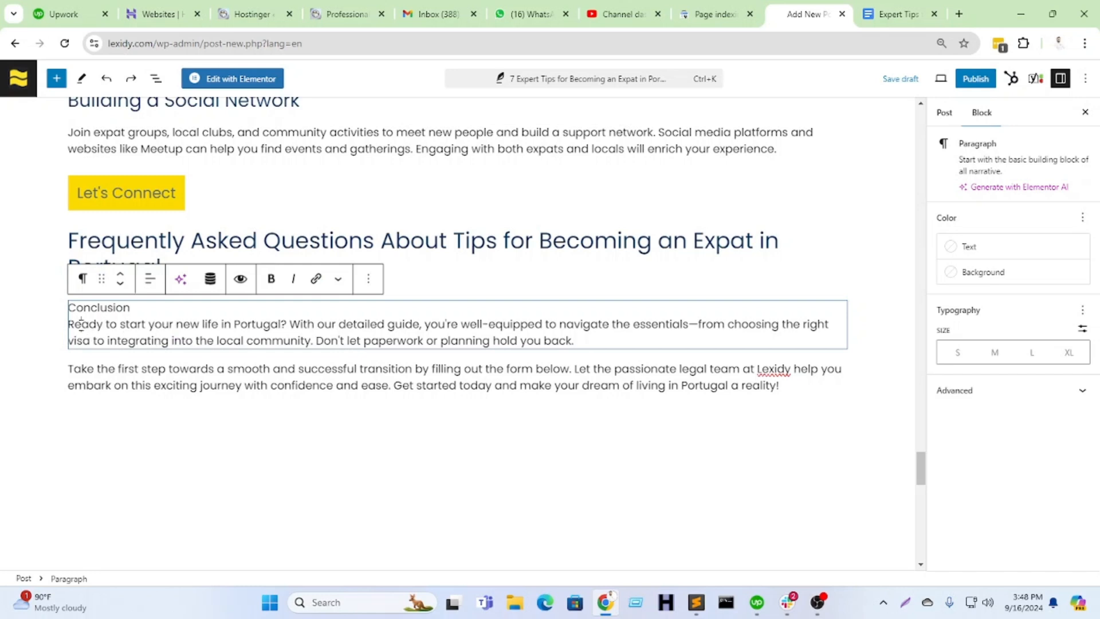
{"action": "key", "text": "Return"}
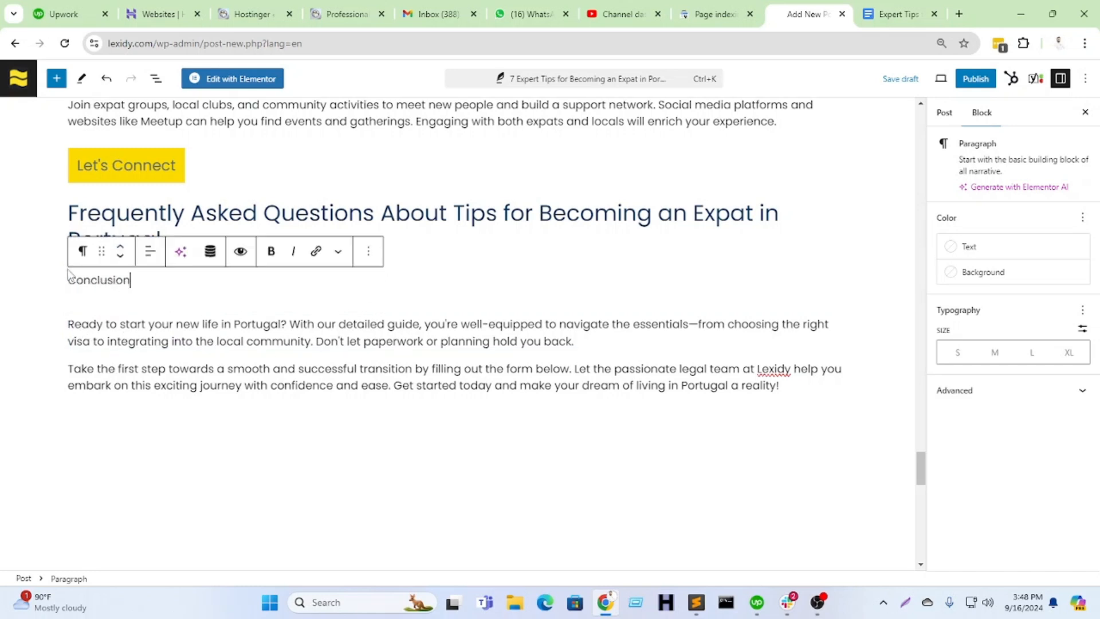
{"action": "left_click", "coordinate": [83, 251]}
{"action": "left_click", "coordinate": [103, 309]}
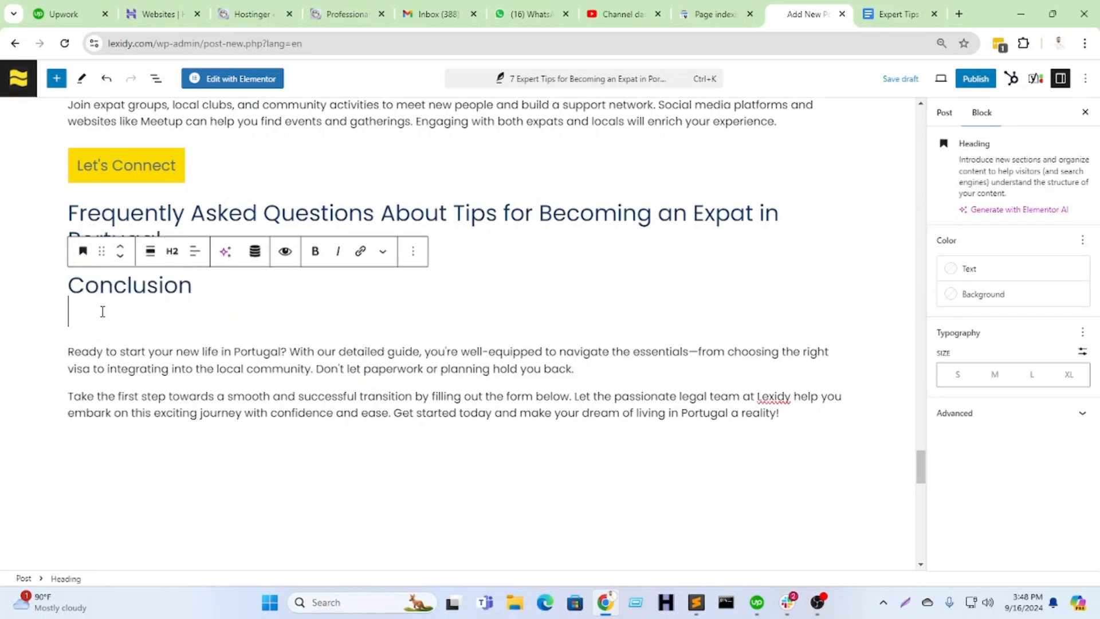
{"action": "key", "text": "BackSpace"}
Step: Insert a Yoast FAQ block between the Frequently Asked Questions heading and the Conclusion heading
{"action": "left_click", "coordinate": [439, 241]}
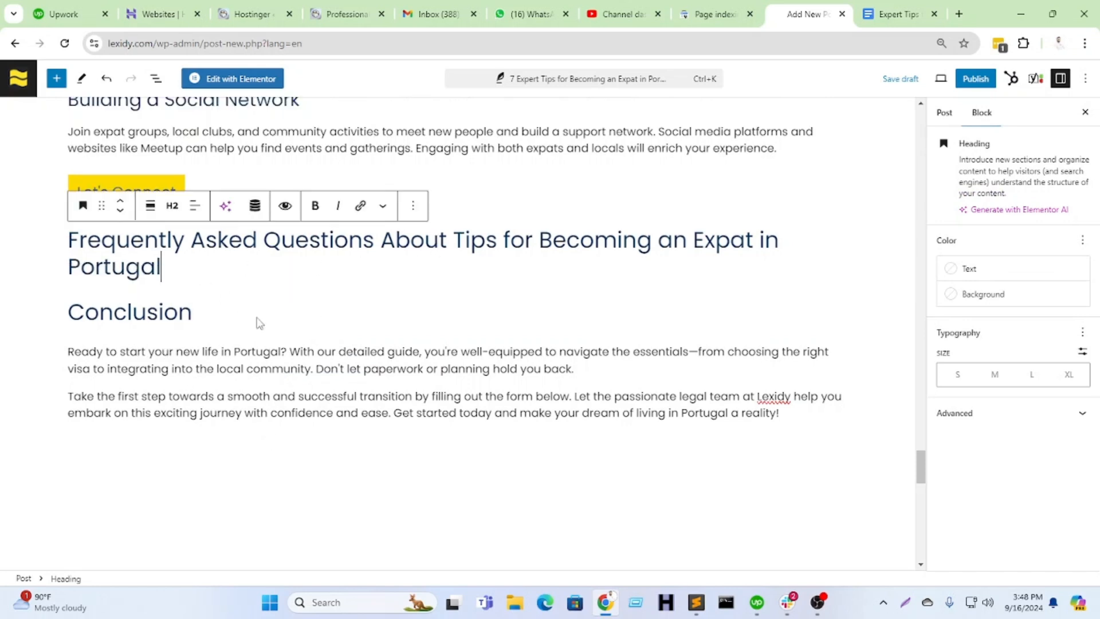
{"action": "key", "text": "Return"}
{"action": "scroll", "coordinate": [189, 385], "scroll_direction": "down", "scroll_amount": 1}
{"action": "left_click", "coordinate": [839, 259]}
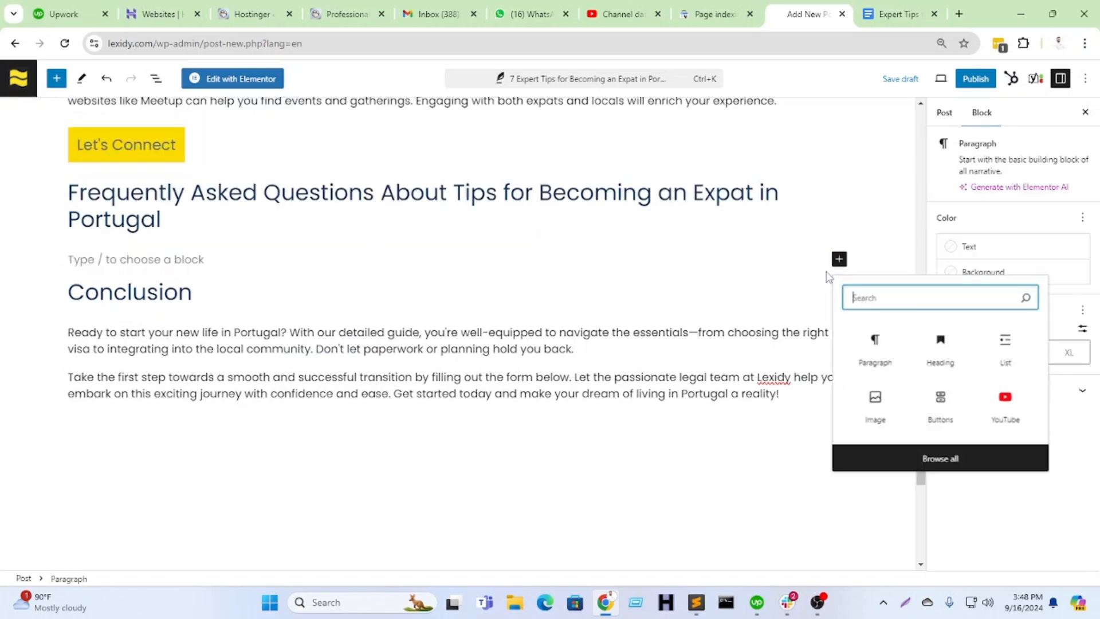
{"action": "type", "text": "fa"}
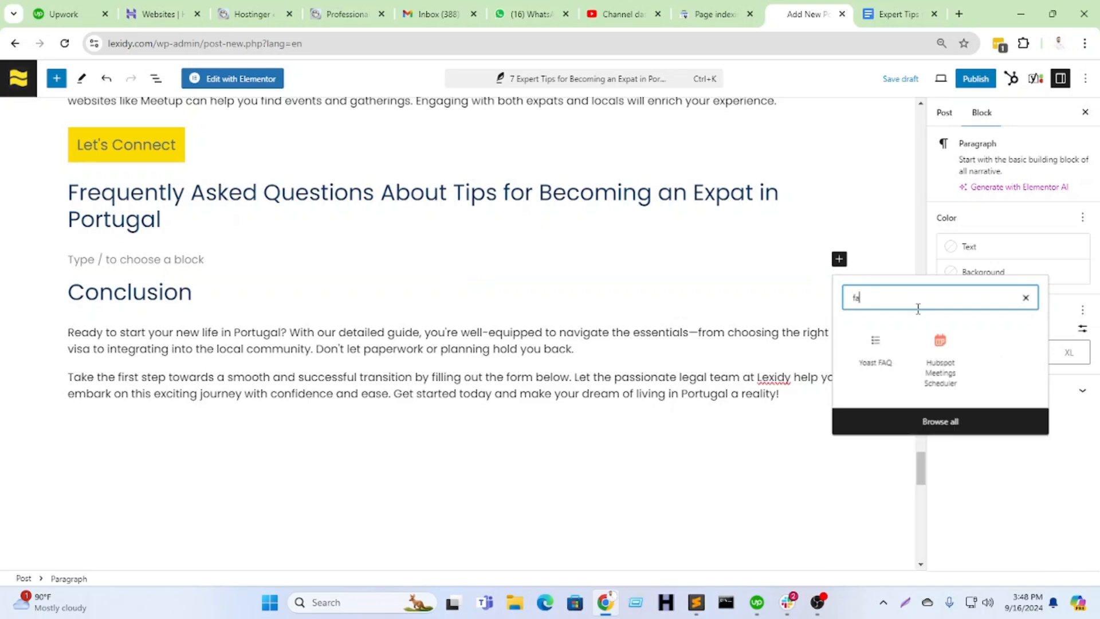
{"action": "left_click", "coordinate": [875, 350]}
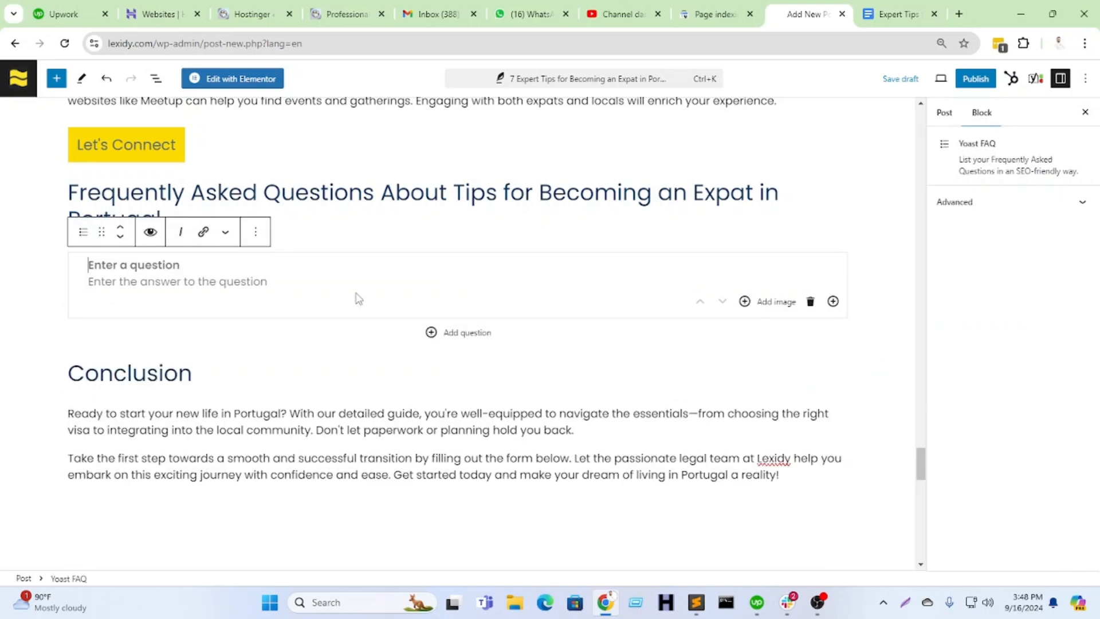
Step: Copy "What is the cost of living in Portugal?" from Google Docs into the FAQ block as the first question
{"action": "left_click", "coordinate": [896, 14]}
{"action": "scroll", "coordinate": [415, 374], "scroll_direction": "up", "scroll_amount": 7}
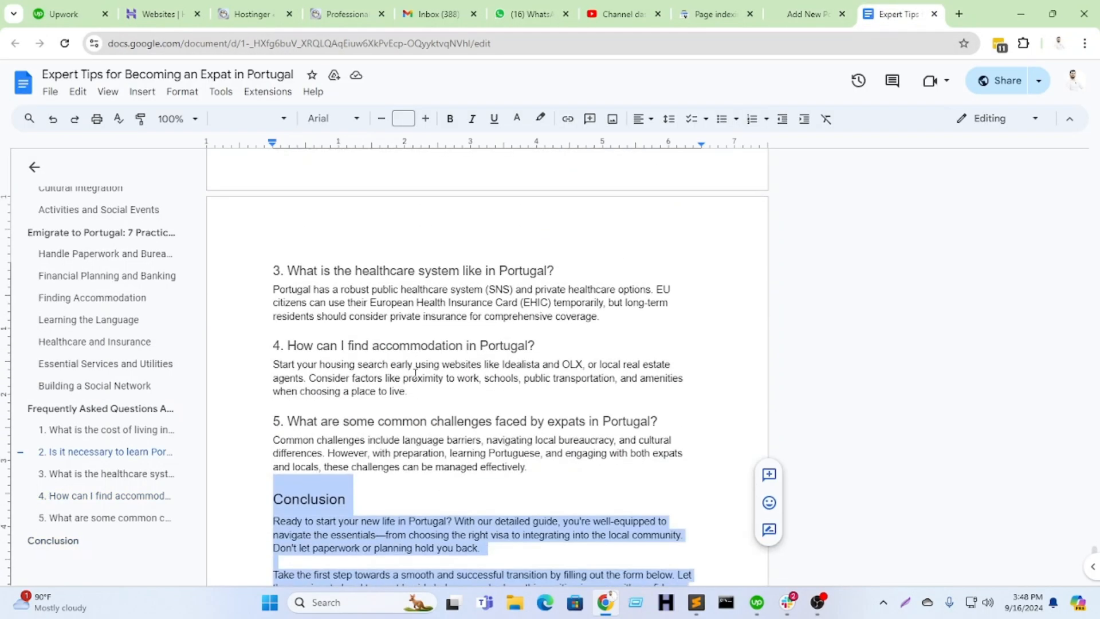
{"action": "scroll", "coordinate": [415, 374], "scroll_direction": "up", "scroll_amount": 1}
{"action": "left_click_drag", "start_coordinate": [286, 296], "coordinate": [500, 296]}
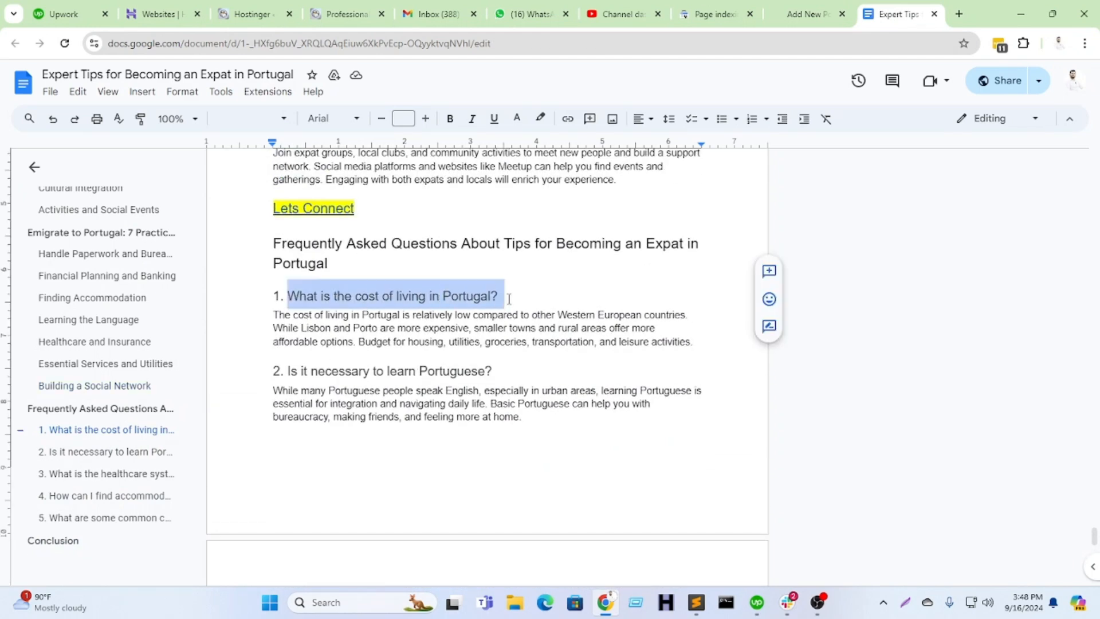
{"action": "key", "text": "ctrl+c"}
{"action": "left_click", "coordinate": [808, 14]}
{"action": "key", "text": "ctrl+v"}
Step: Copy the cost of living answer from Google Docs into the first question's answer in the FAQ block
{"action": "left_click", "coordinate": [152, 281]}
{"action": "left_click", "coordinate": [891, 15]}
{"action": "left_click_drag", "start_coordinate": [698, 341], "coordinate": [273, 314]}
{"action": "key", "text": "ctrl+c"}
{"action": "left_click", "coordinate": [808, 13]}
{"action": "key", "text": "ctrl+v"}
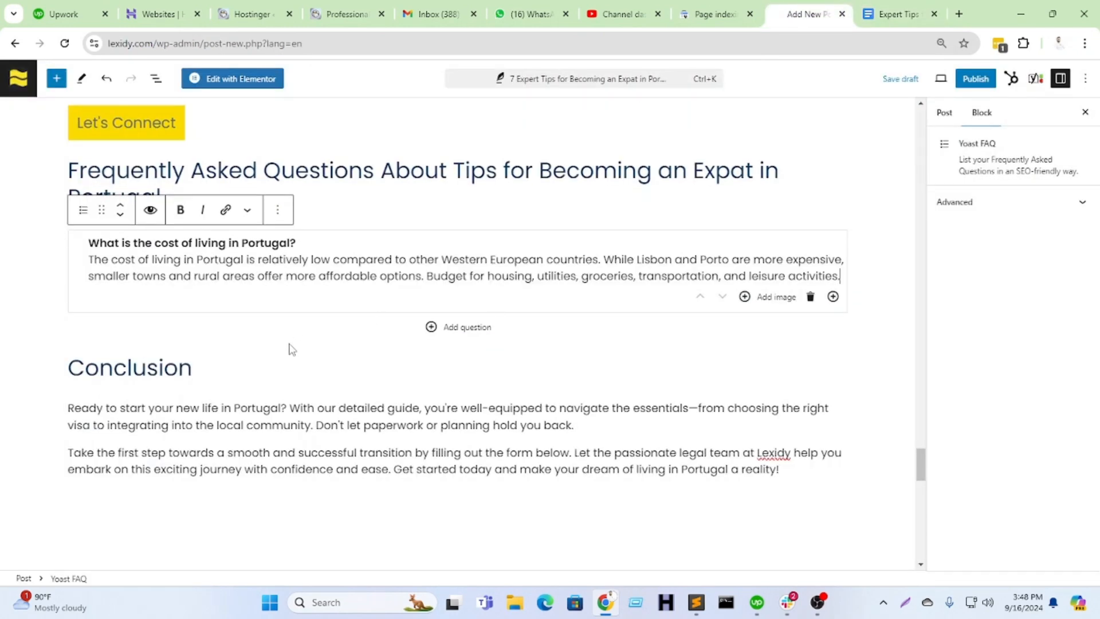
Step: Add a second FAQ question and fill it with "Is it necessary to learn Portuguese?" copied from Google Docs
{"action": "left_click", "coordinate": [475, 329]}
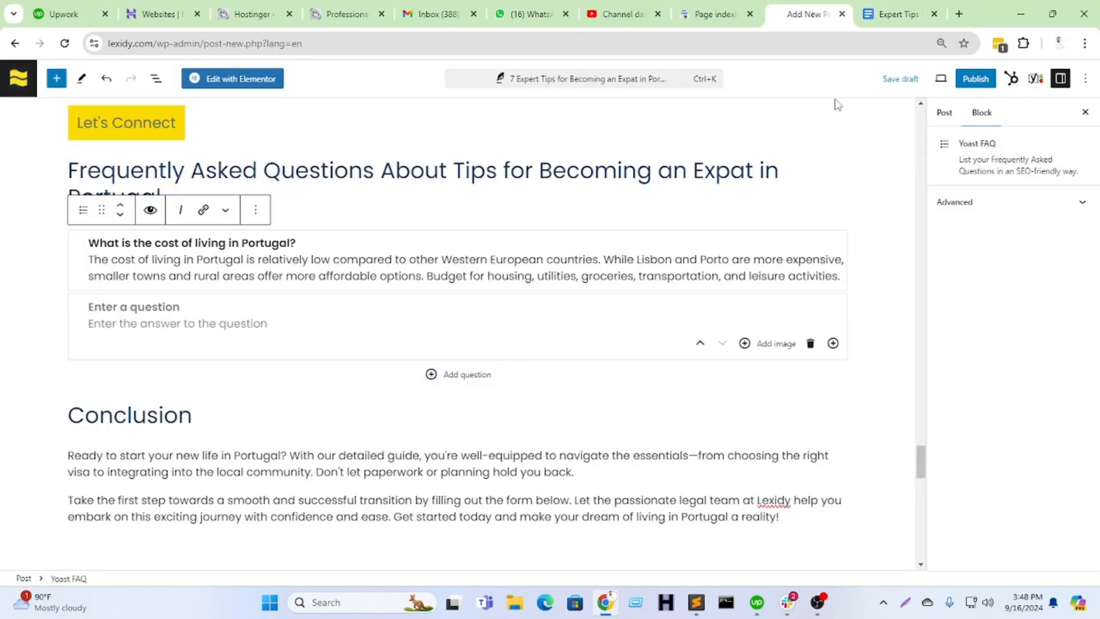
{"action": "left_click", "coordinate": [896, 14]}
{"action": "left_click_drag", "start_coordinate": [488, 372], "coordinate": [283, 371]}
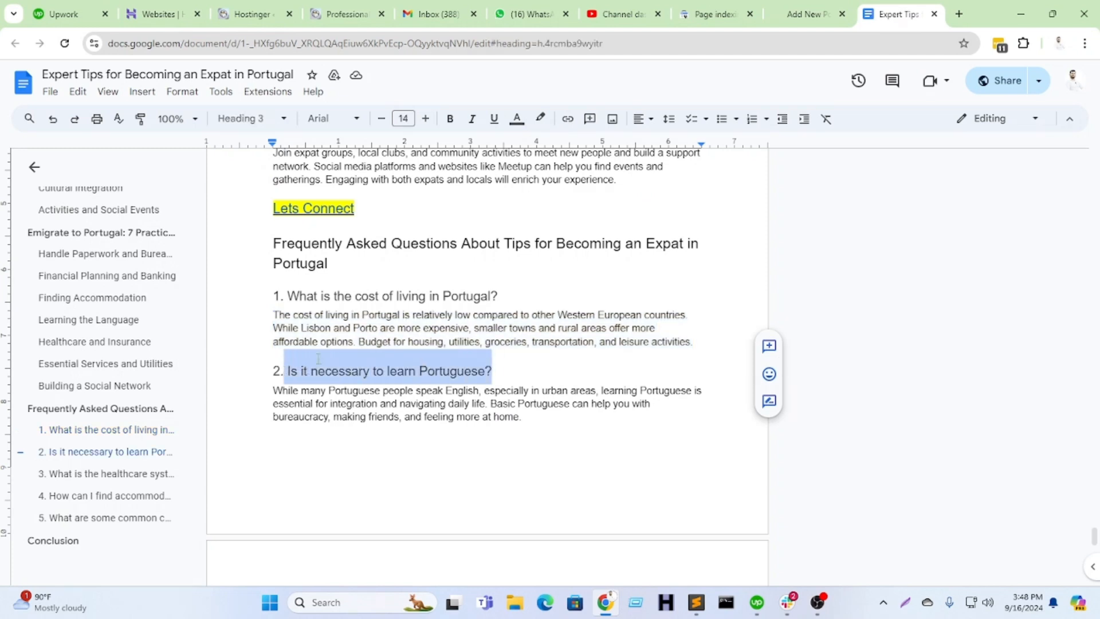
{"action": "key", "text": "ctrl+c"}
{"action": "left_click", "coordinate": [807, 14]}
{"action": "key", "text": "ctrl+v"}
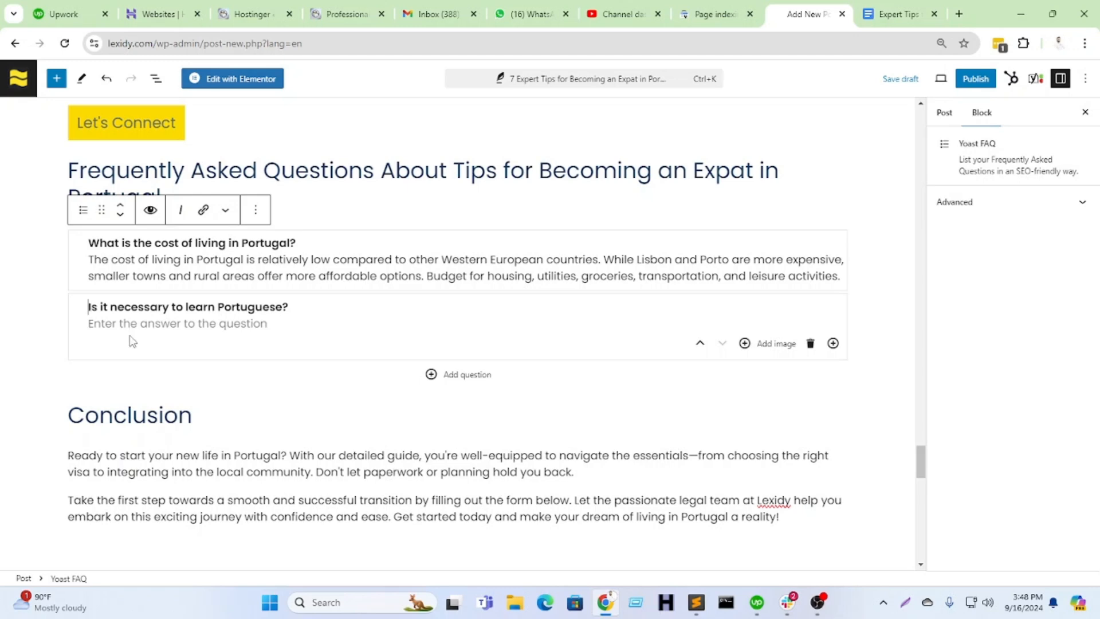
Step: Copy the answer about learning Portuguese from Google Docs into the second question's answer
{"action": "left_click", "coordinate": [134, 323]}
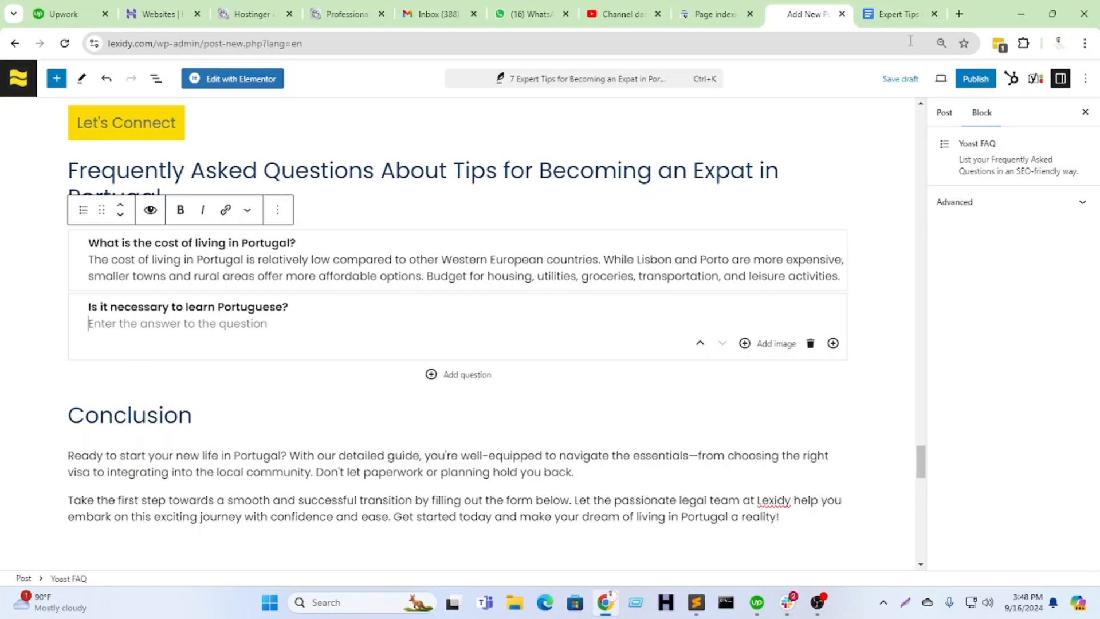
{"action": "left_click", "coordinate": [896, 14]}
{"action": "left_click_drag", "start_coordinate": [540, 421], "coordinate": [271, 390]}
{"action": "key", "text": "ctrl+c"}
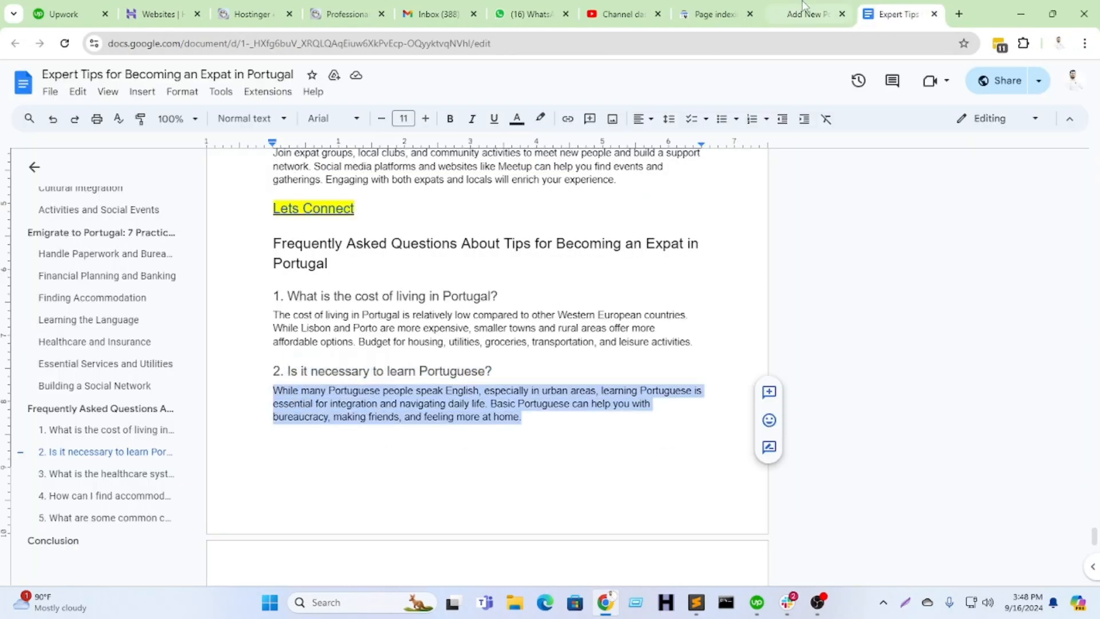
{"action": "left_click", "coordinate": [802, 13]}
{"action": "key", "text": "ctrl+v"}
Step: Add a third FAQ question and fill it with "What is the healthcare system like in Portugal?" copied from Google Docs
{"action": "left_click", "coordinate": [452, 375]}
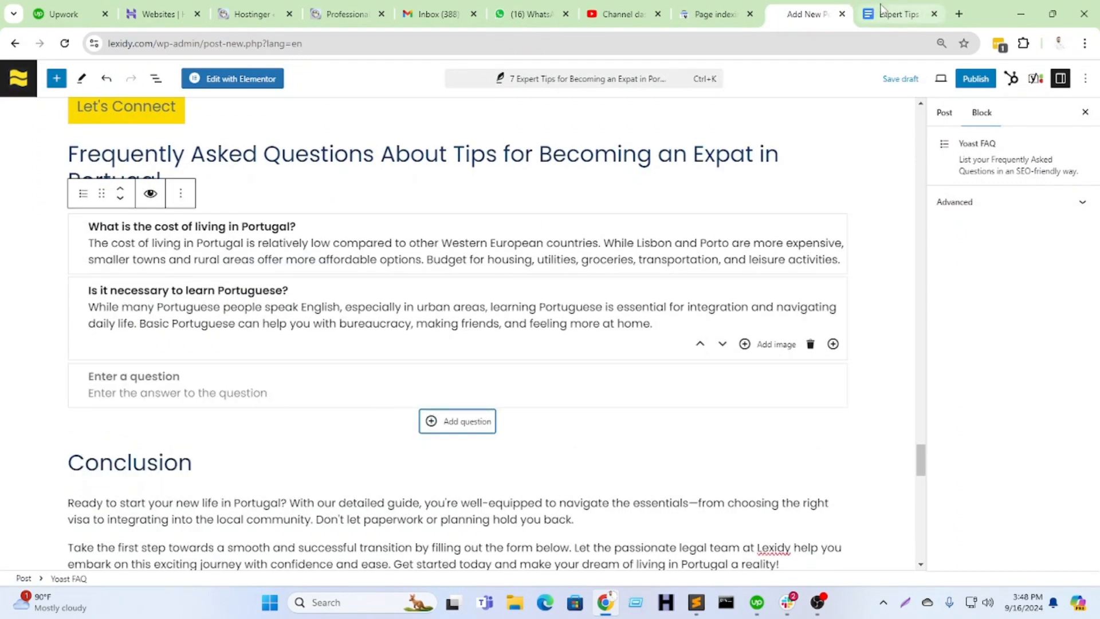
{"action": "left_click", "coordinate": [896, 14]}
{"action": "scroll", "coordinate": [579, 330], "scroll_direction": "down", "scroll_amount": 2}
{"action": "left_click_drag", "start_coordinate": [575, 339], "coordinate": [286, 340]}
{"action": "key", "text": "ctrl+c"}
{"action": "left_click", "coordinate": [802, 14]}
{"action": "left_click", "coordinate": [202, 376]}
{"action": "key", "text": "ctrl+v"}
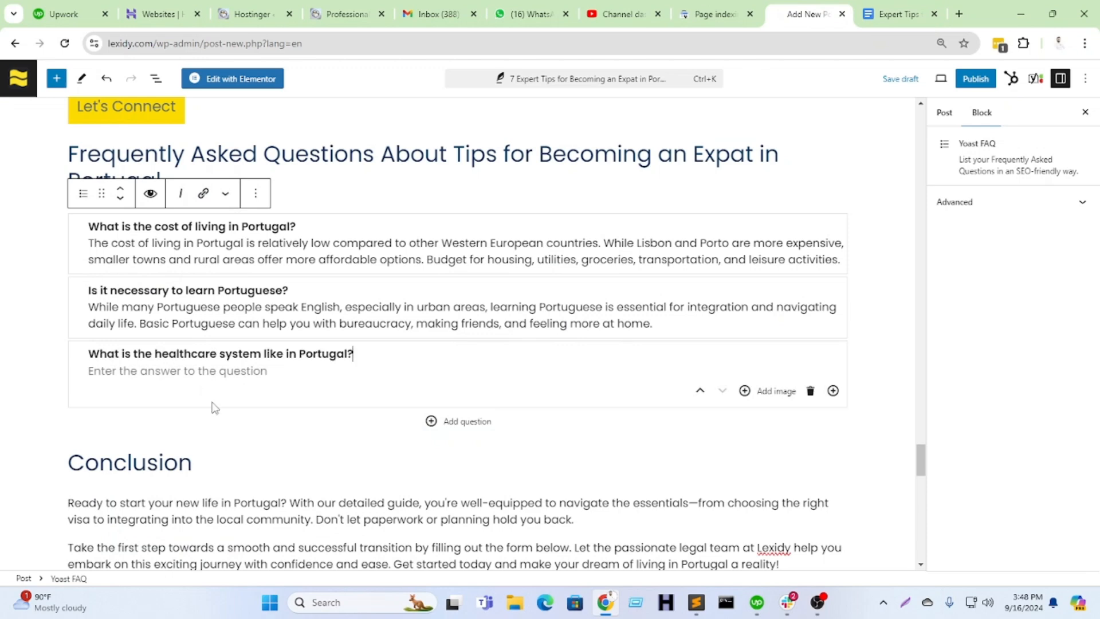
Step: Copy the healthcare system answer from Google Docs into the third question's answer
{"action": "left_click", "coordinate": [882, 8]}
{"action": "left_click_drag", "start_coordinate": [609, 386], "coordinate": [274, 358]}
{"action": "key", "text": "ctrl+c"}
{"action": "left_click", "coordinate": [807, 13]}
{"action": "key", "text": "ctrl+v"}
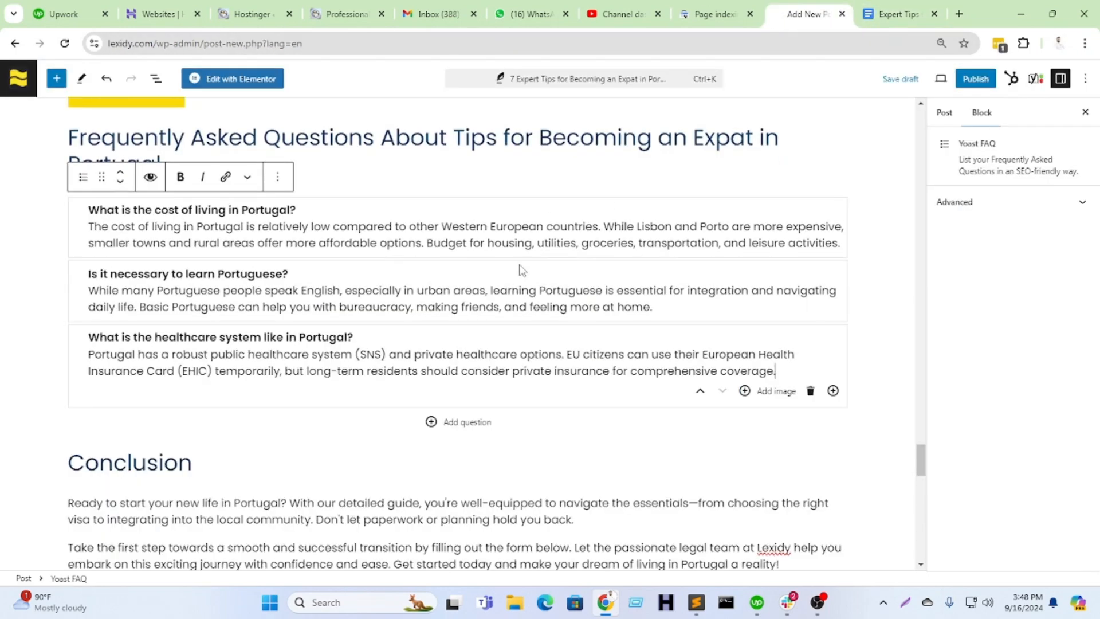
Step: Add a fourth FAQ question and fill it with "How can I find accommodation in Portugal?" copied from Google Docs
{"action": "left_click", "coordinate": [452, 437]}
{"action": "left_click", "coordinate": [894, 14]}
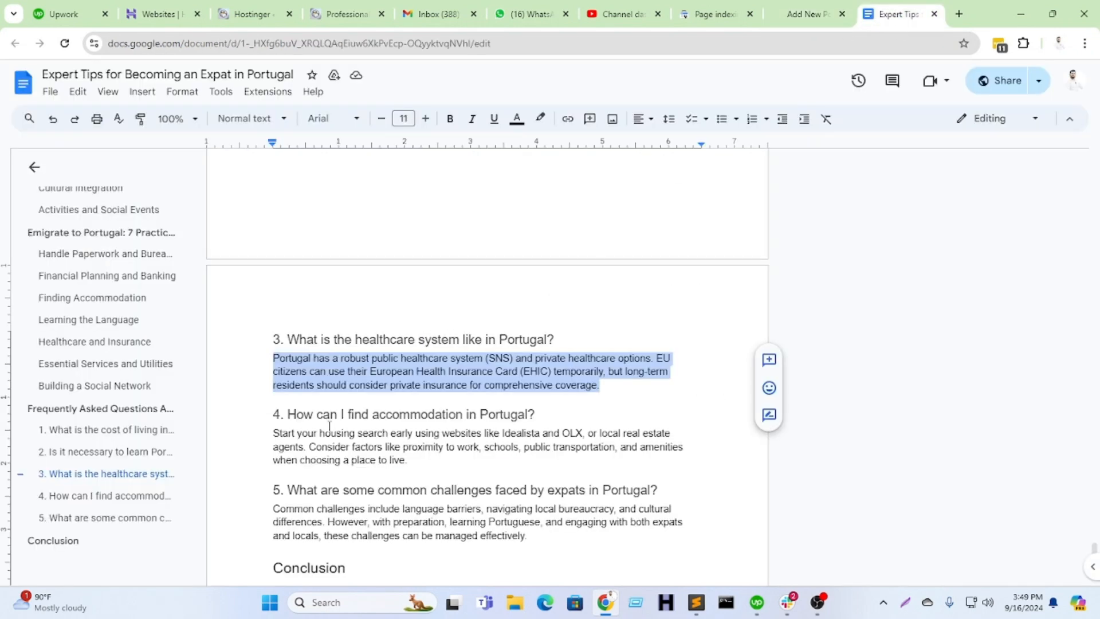
{"action": "left_click_drag", "start_coordinate": [543, 423], "coordinate": [285, 414]}
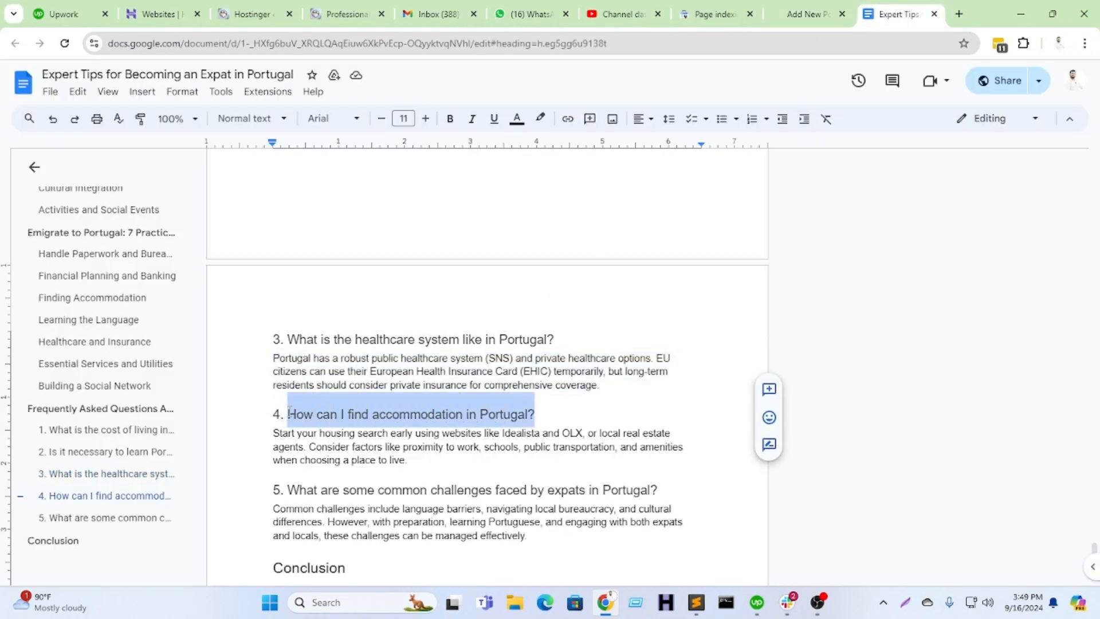
{"action": "left_click", "coordinate": [808, 14]}
{"action": "left_click", "coordinate": [133, 424]}
{"action": "key", "text": "ctrl+v"}
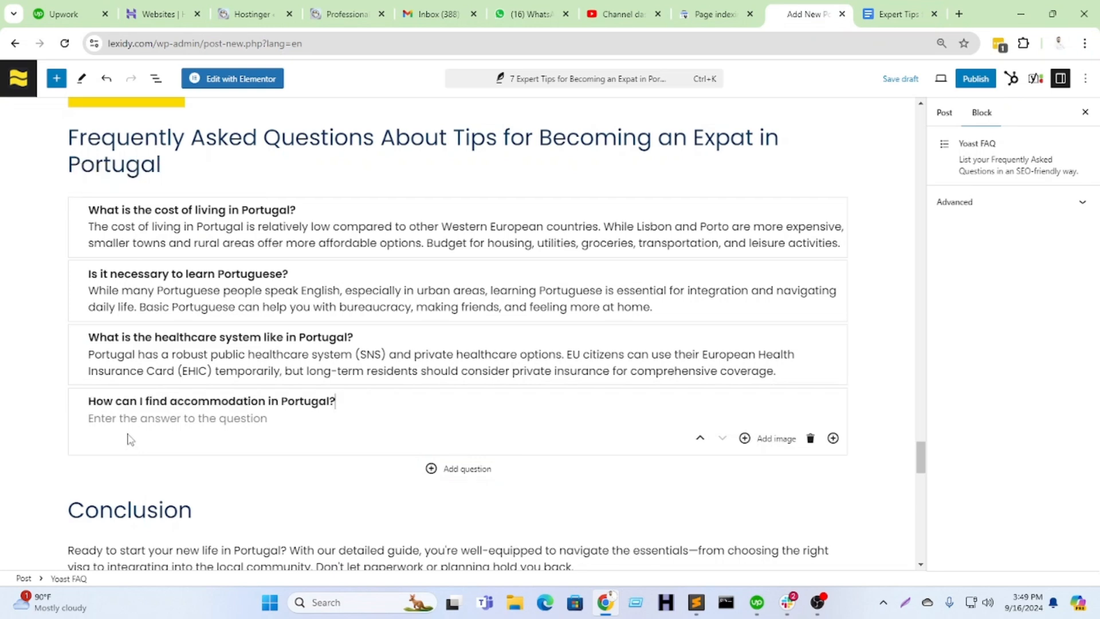
Step: Copy the accommodation answer from Google Docs into the fourth question's answer
{"action": "left_click", "coordinate": [894, 14]}
{"action": "left_click_drag", "start_coordinate": [418, 455], "coordinate": [273, 432]}
{"action": "left_click", "coordinate": [801, 8]}
{"action": "left_click", "coordinate": [261, 444]}
{"action": "key", "text": "ctrl+v"}
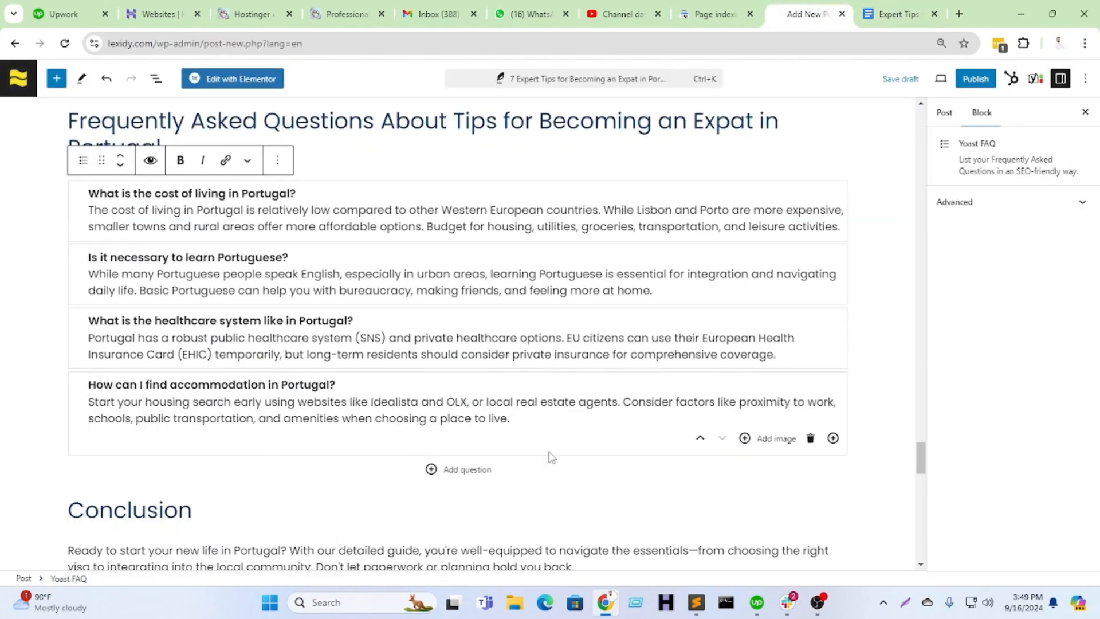
Step: Add a fifth FAQ question and fill it with "What are some common challenges faced by expats in Portugal?" copied from Google Docs
{"action": "left_click", "coordinate": [435, 467]}
{"action": "left_click", "coordinate": [925, 8]}
{"action": "scroll", "coordinate": [468, 263], "scroll_direction": "down", "scroll_amount": 1}
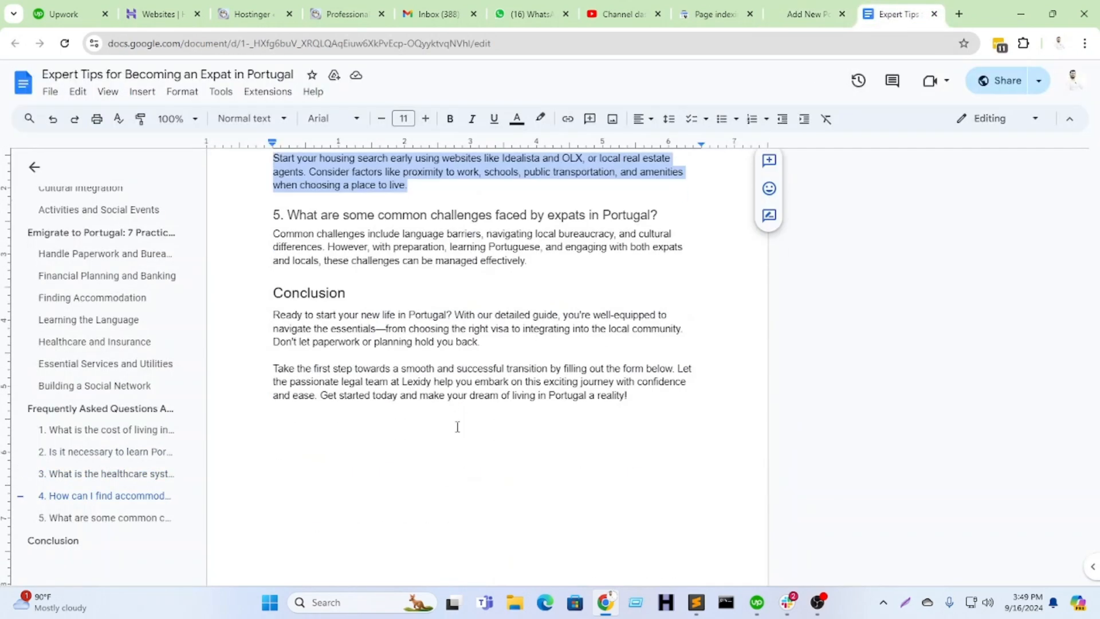
{"action": "left_click_drag", "start_coordinate": [660, 215], "coordinate": [286, 218]}
{"action": "left_click", "coordinate": [812, 14]}
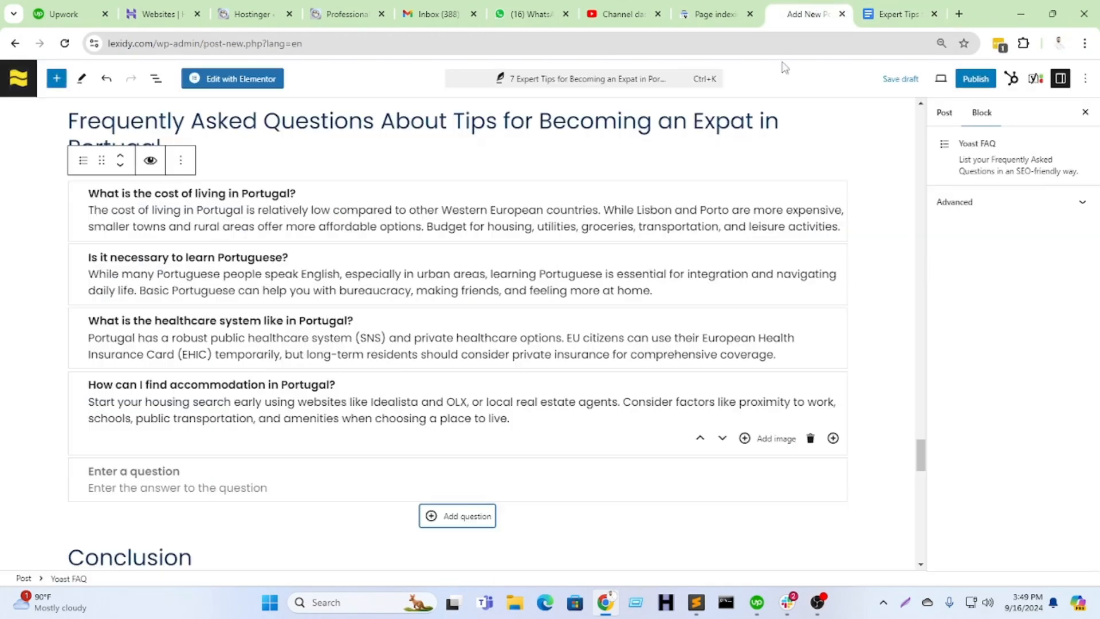
{"action": "left_click", "coordinate": [167, 470]}
{"action": "key", "text": "ctrl+v"}
Step: Copy the common challenges answer from Google Docs into the fifth question's answer
{"action": "left_click", "coordinate": [893, 13]}
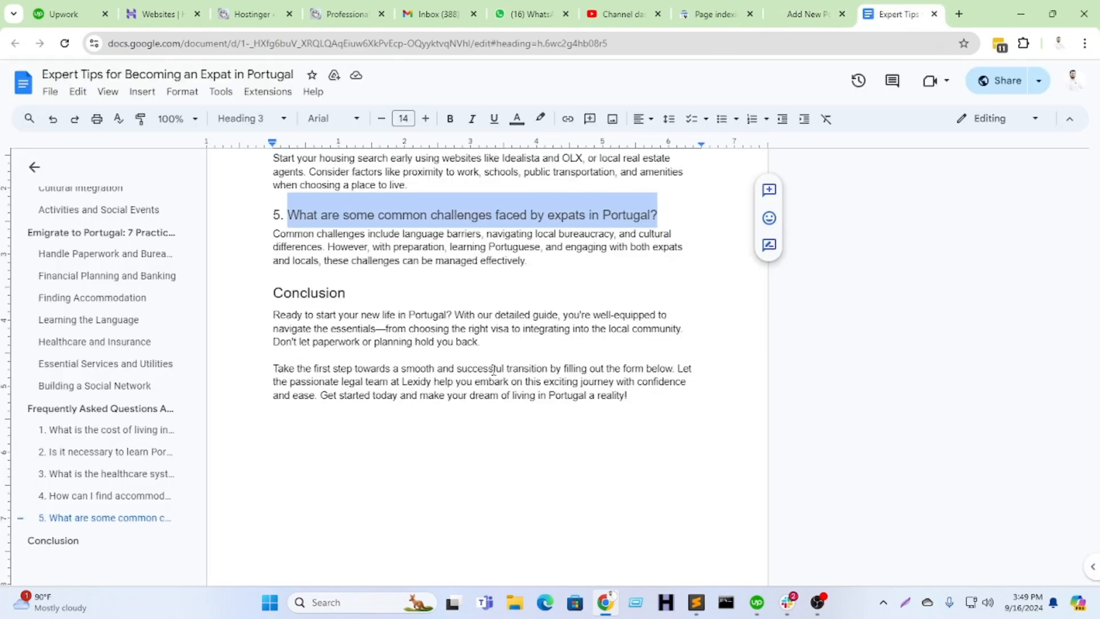
{"action": "left_click_drag", "start_coordinate": [541, 259], "coordinate": [269, 234]}
{"action": "key", "text": "ctrl+c"}
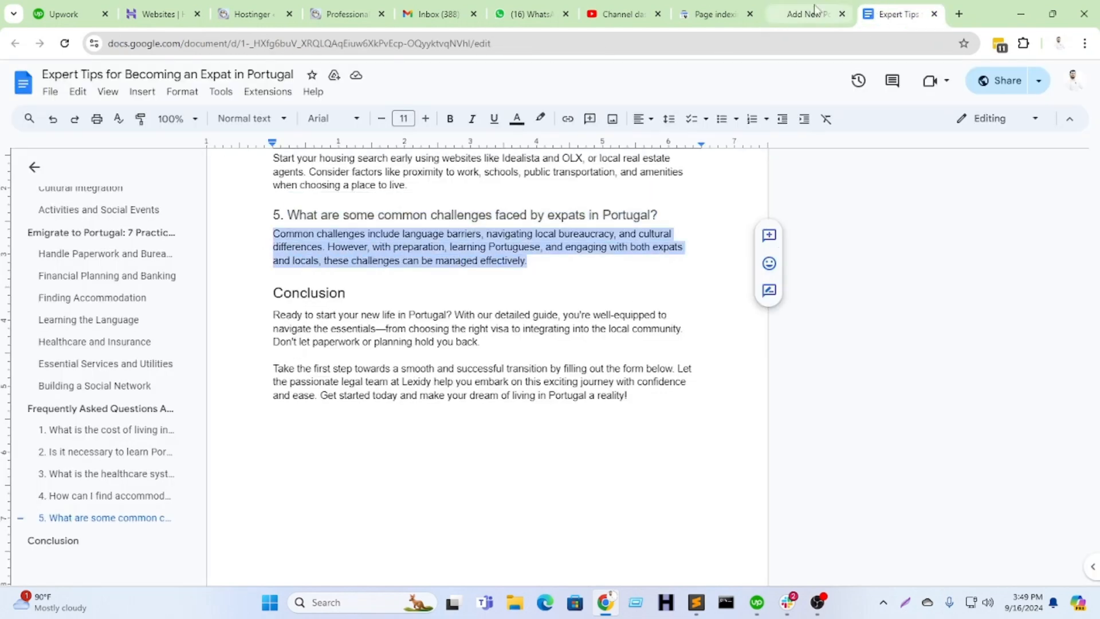
{"action": "left_click", "coordinate": [812, 14]}
{"action": "key", "text": "ctrl+v"}
{"action": "scroll", "coordinate": [391, 377], "scroll_direction": "down", "scroll_amount": 6}
{"action": "scroll", "coordinate": [390, 378], "scroll_direction": "up", "scroll_amount": 15}
{"action": "scroll", "coordinate": [385, 376], "scroll_direction": "up", "scroll_amount": 20}
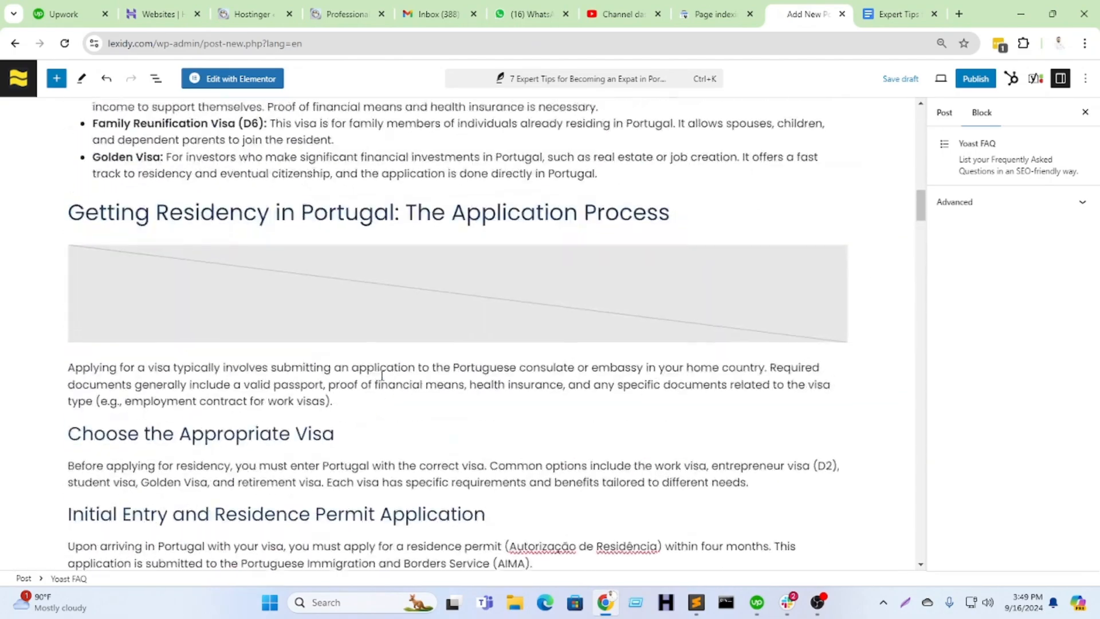
{"action": "scroll", "coordinate": [382, 376], "scroll_direction": "up", "scroll_amount": 10}
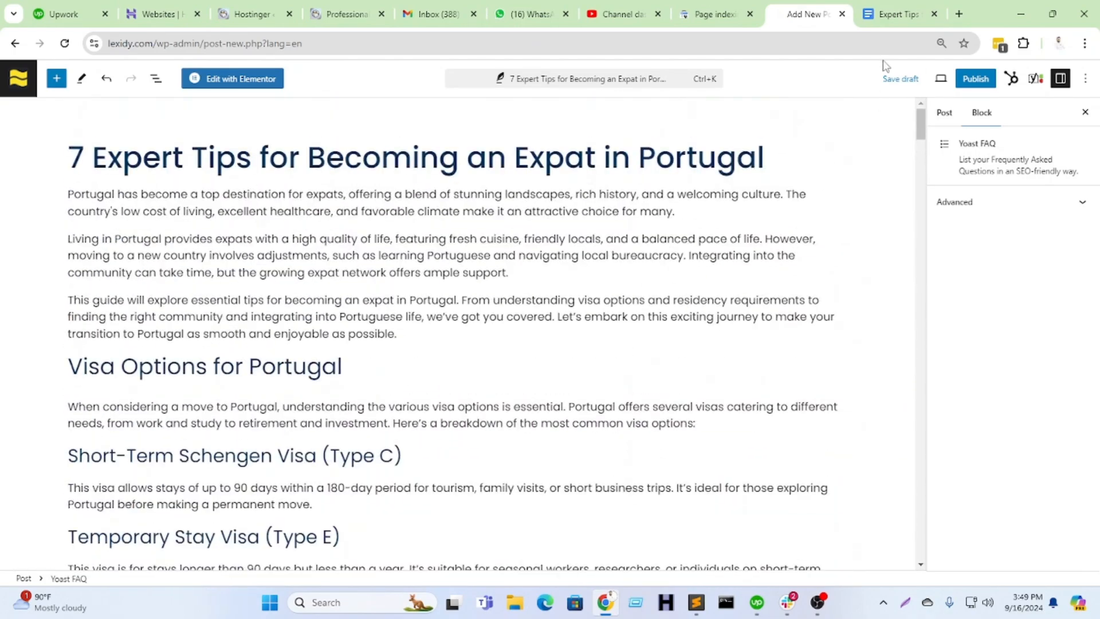
Step: Switch to the Google Docs article, download it as a zipped web page, and show the downloaded archive in its folder
{"action": "left_click", "coordinate": [896, 13]}
{"action": "left_click", "coordinate": [422, 216]}
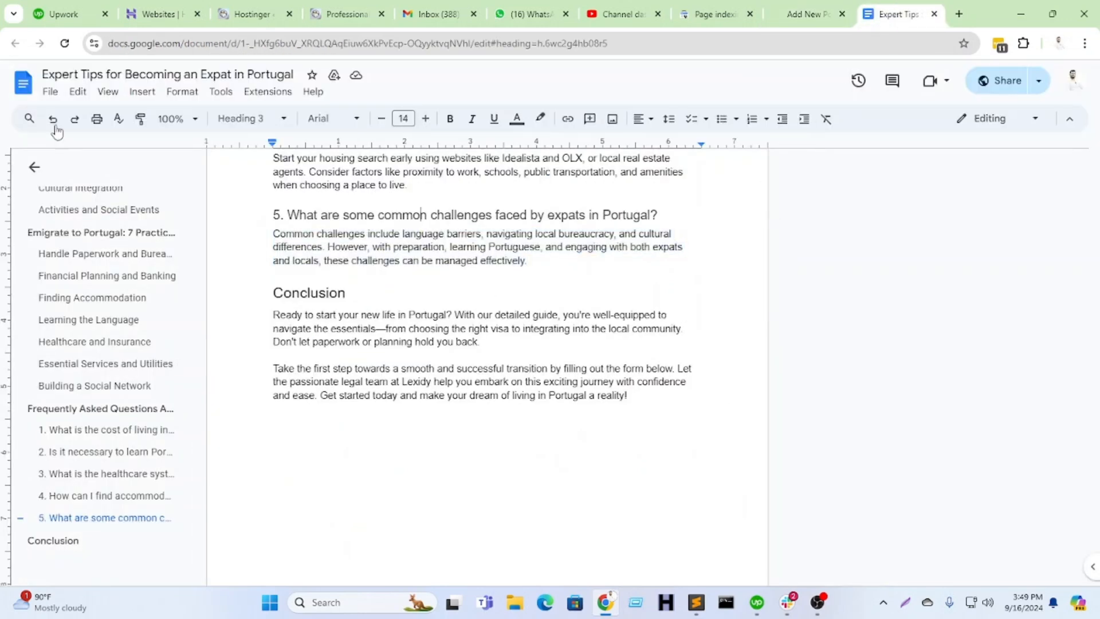
{"action": "left_click", "coordinate": [48, 92]}
{"action": "mouse_move", "coordinate": [81, 248]}
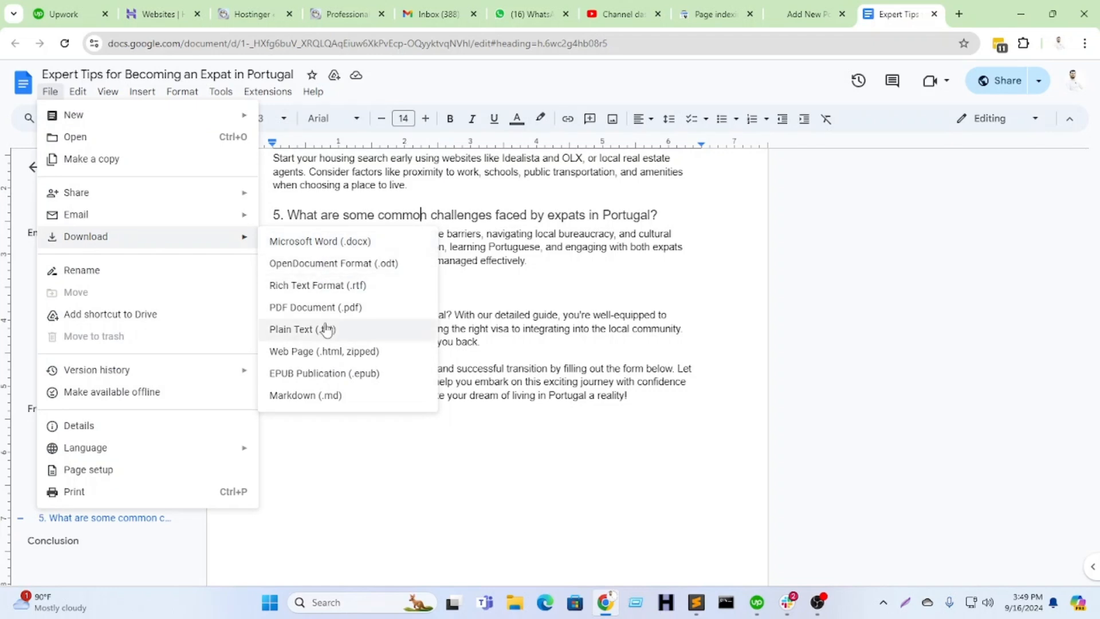
{"action": "left_click", "coordinate": [297, 354]}
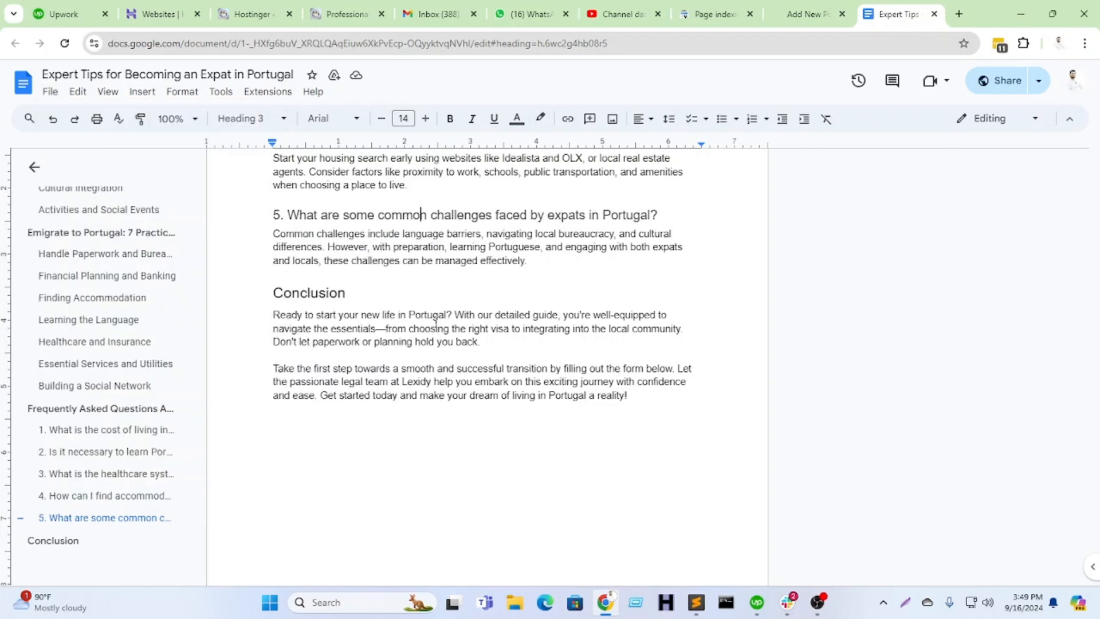
{"action": "left_click", "coordinate": [1034, 43]}
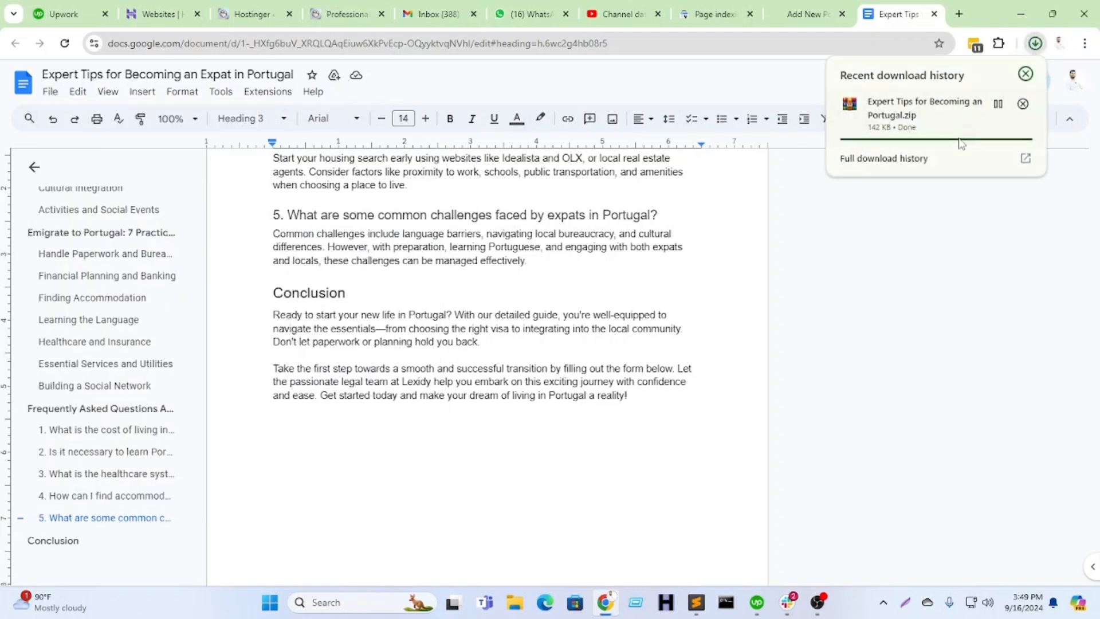
{"action": "left_click", "coordinate": [997, 104]}
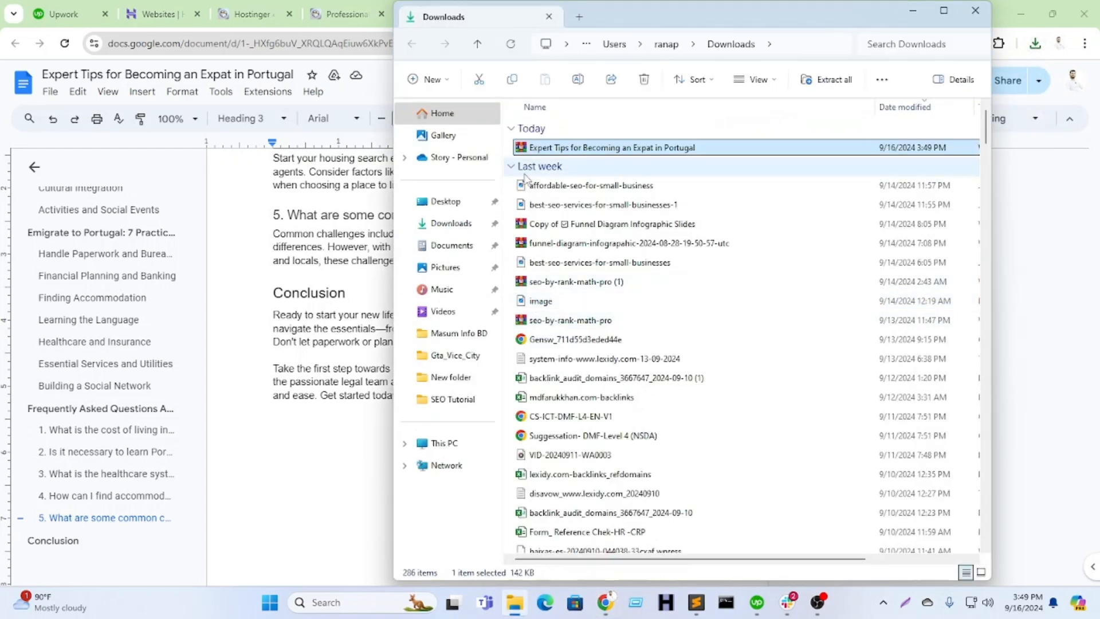
Step: Create a new folder with the default name in Documents and open it
{"action": "left_click", "coordinate": [458, 246]}
{"action": "left_click", "coordinate": [427, 79]}
{"action": "left_click", "coordinate": [435, 110]}
{"action": "key", "text": "Return"}
{"action": "double_click", "coordinate": [560, 235]}
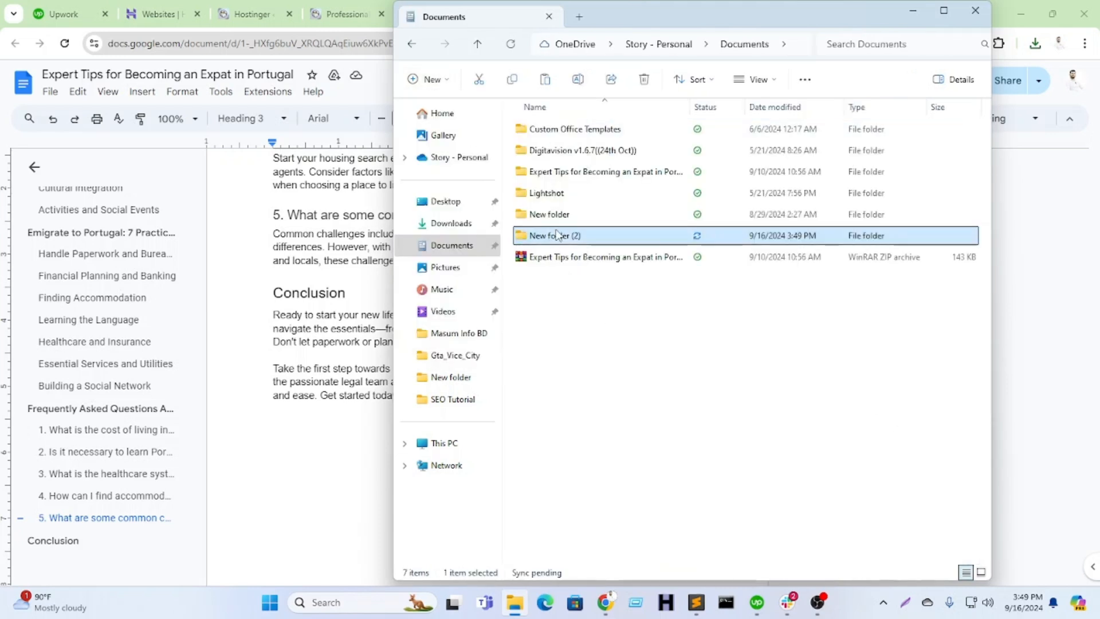
Step: Paste the downloaded article archive into the new folder and extract it there, closing the extra window
{"action": "key", "text": "ctrl+v"}
{"action": "key", "text": "shift+F10"}
{"action": "left_click", "coordinate": [623, 234]}
{"action": "left_click", "coordinate": [674, 432]}
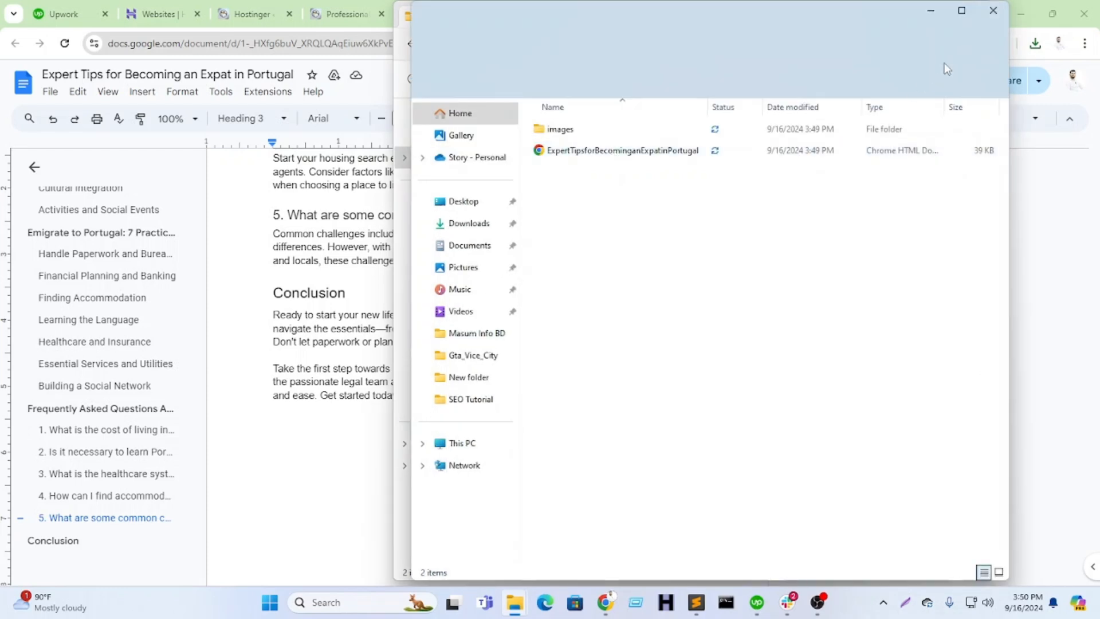
{"action": "left_click", "coordinate": [995, 20]}
Step: Open the images folder inside the extracted article folder and select image1
{"action": "left_click", "coordinate": [594, 131]}
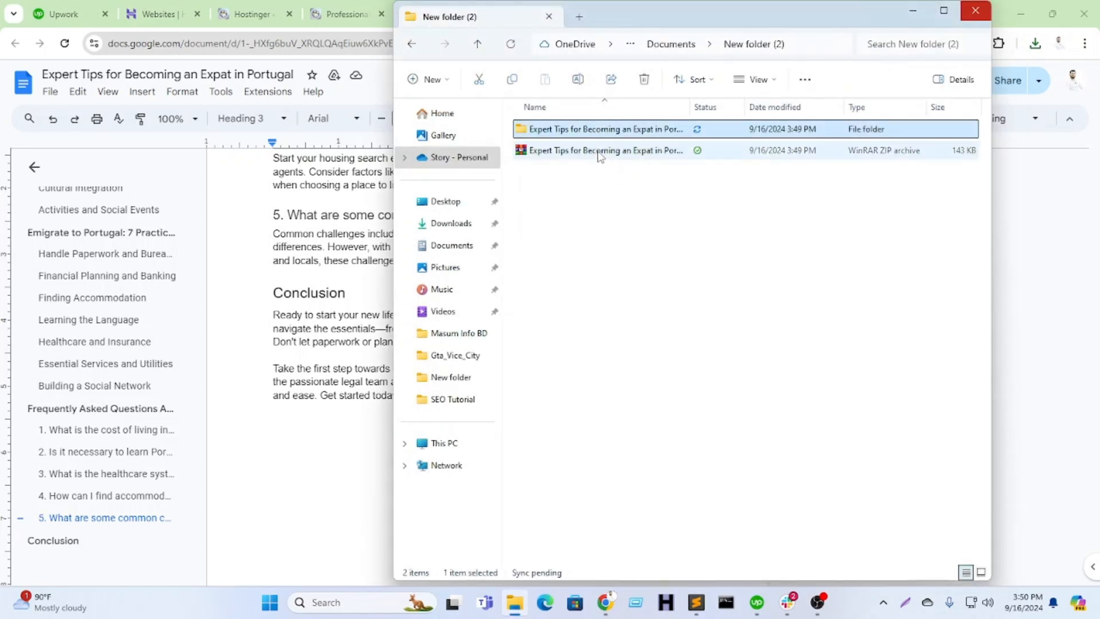
{"action": "double_click", "coordinate": [605, 136]}
{"action": "double_click", "coordinate": [554, 133]}
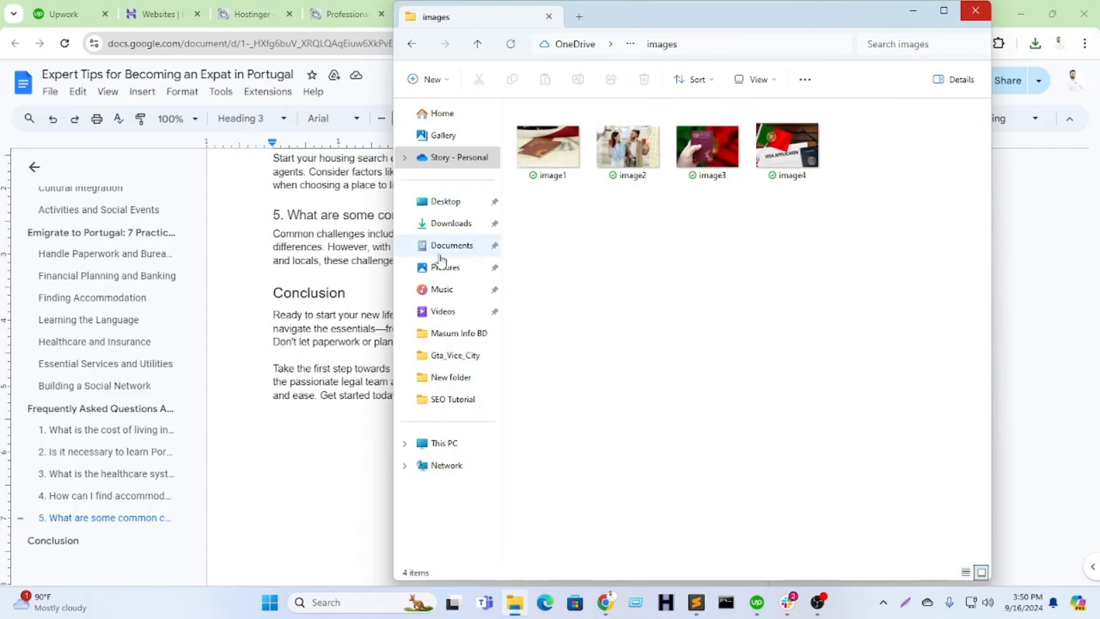
{"action": "key", "text": "Right"}
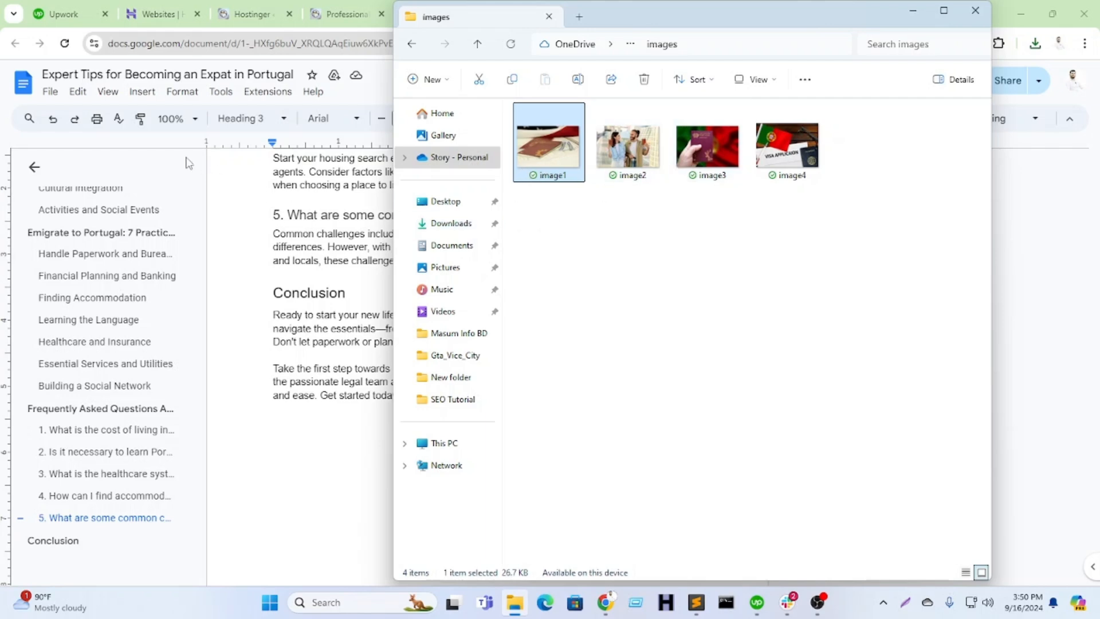
Step: Copy the SEO keyword "Becoming an Expat in Portugal" from the Google Docs article and return to the images folder
{"action": "left_click", "coordinate": [314, 215]}
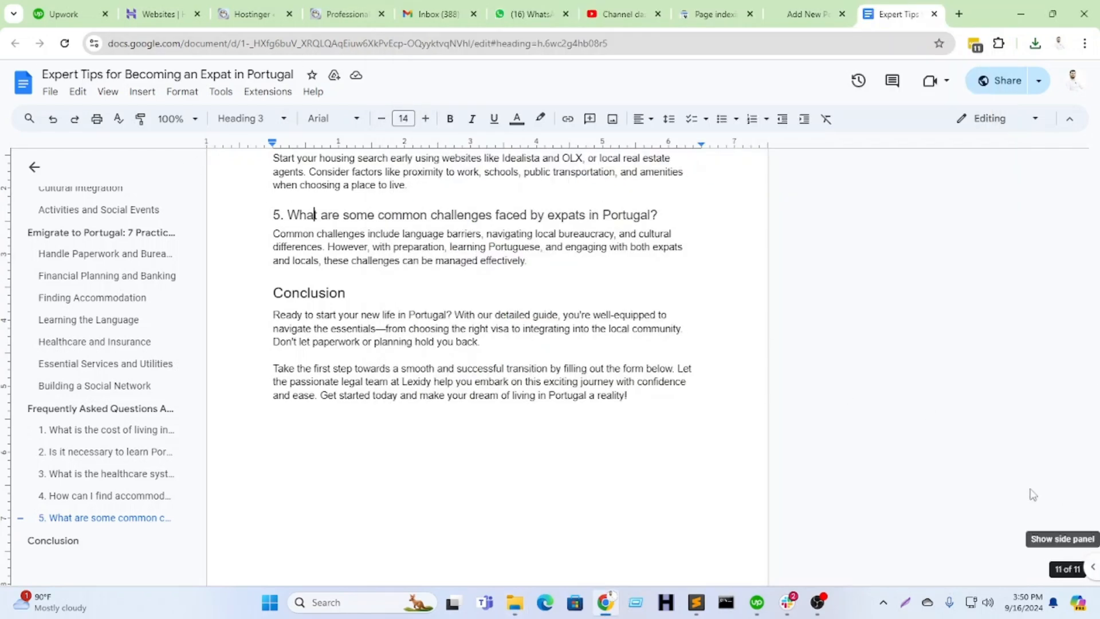
{"action": "scroll", "coordinate": [1066, 510], "scroll_direction": "up", "scroll_amount": 20}
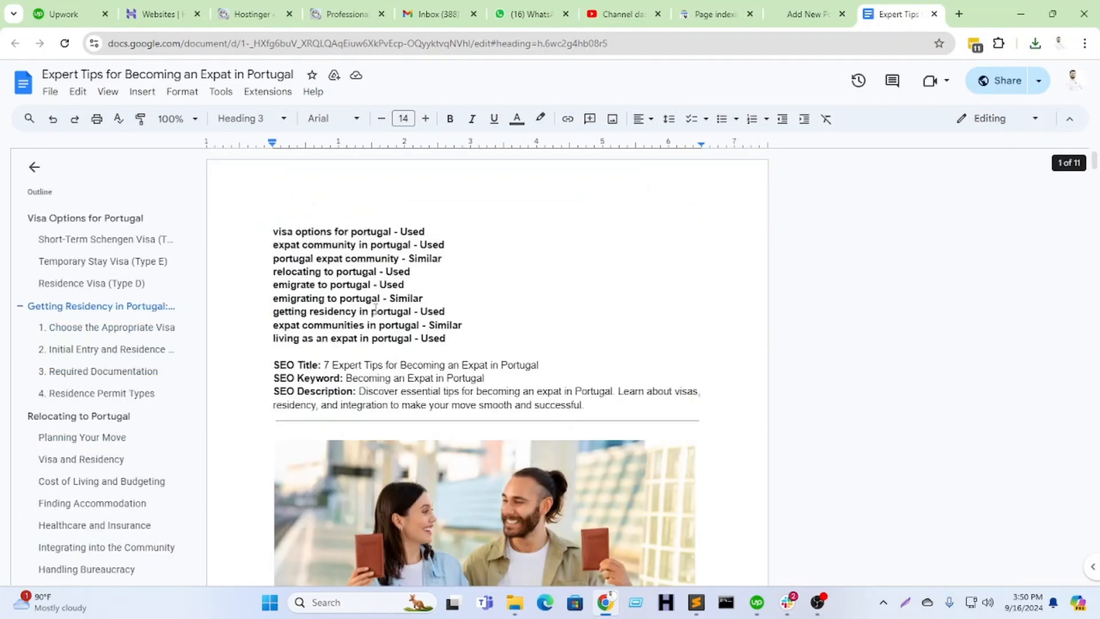
{"action": "left_click_drag", "start_coordinate": [347, 379], "coordinate": [486, 379]}
{"action": "key", "text": "ctrl+c"}
{"action": "left_click", "coordinate": [515, 602]}
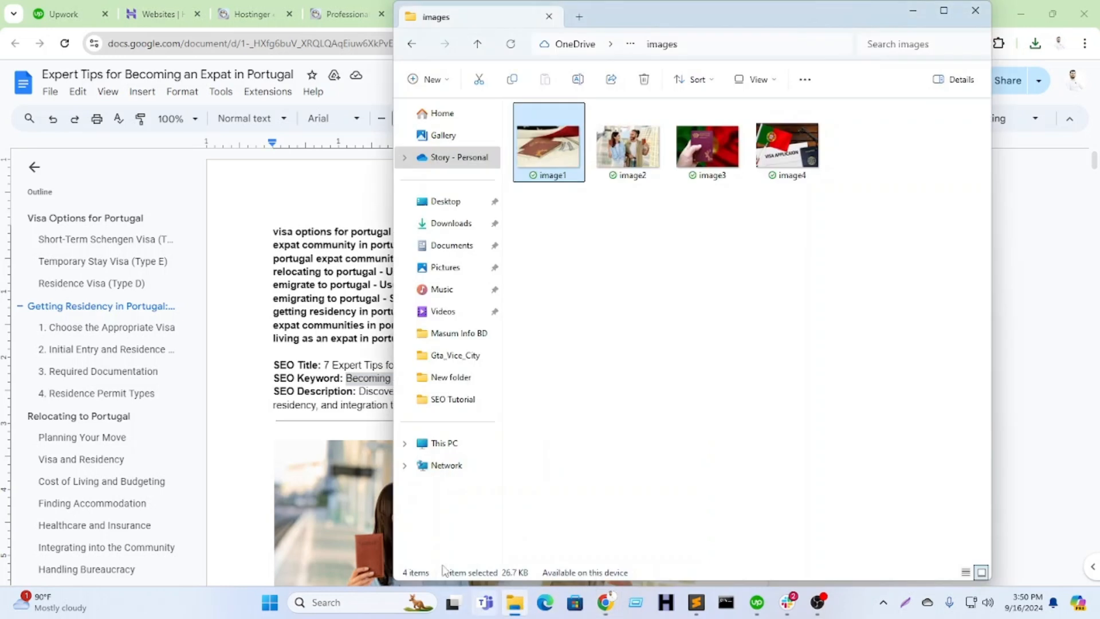
Step: Rename image1 as becoming-an-expat-in-portugal-1, using the copied keyword in lowercase with hyphens
{"action": "key", "text": "F2"}
{"action": "key", "text": "ctrl+v"}
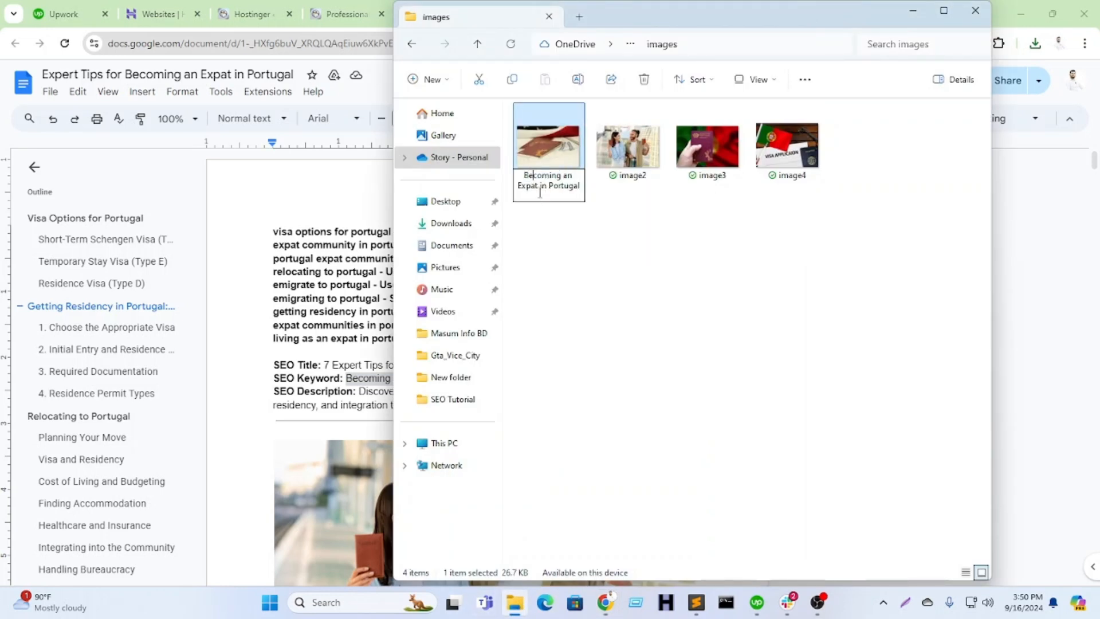
{"action": "key", "text": "BackSpace"}
{"action": "type", "text": "b"}
{"action": "key", "text": "BackSpace"}
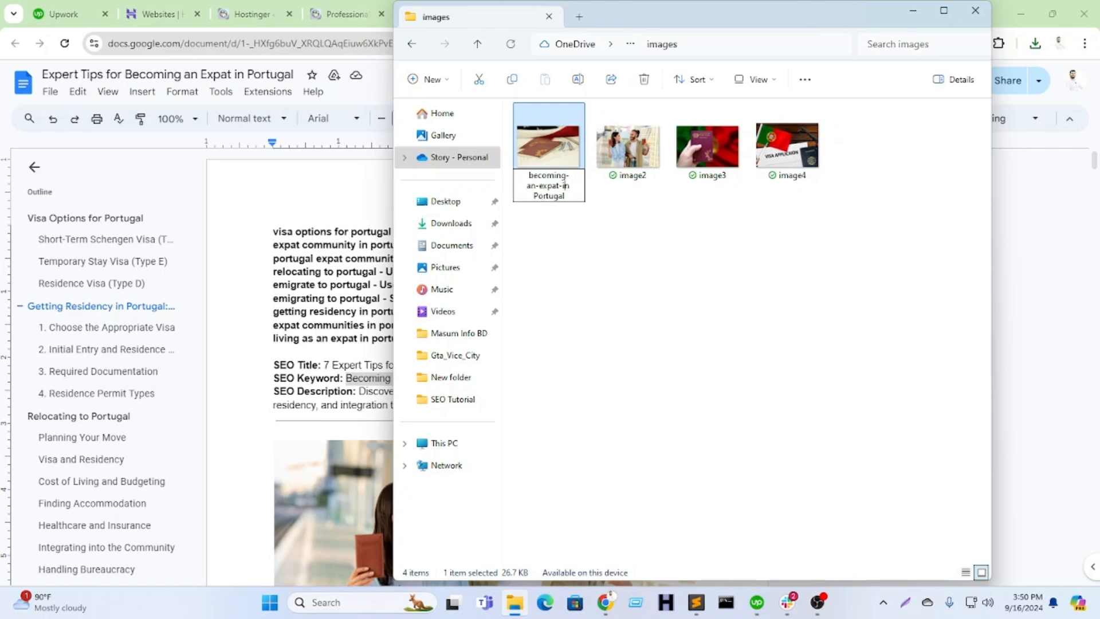
{"action": "key", "text": "BackSpace"}
{"action": "type", "text": "-"}
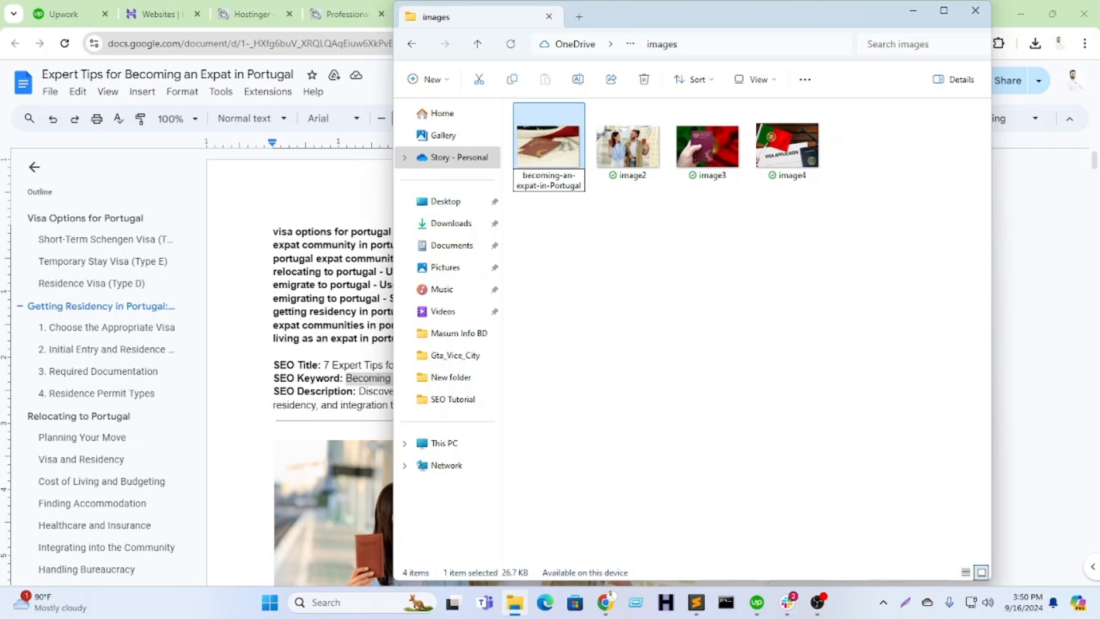
{"action": "type", "text": "p"}
{"action": "type", "text": "-"}
{"action": "type", "text": "1"}
{"action": "key", "text": "Tab"}
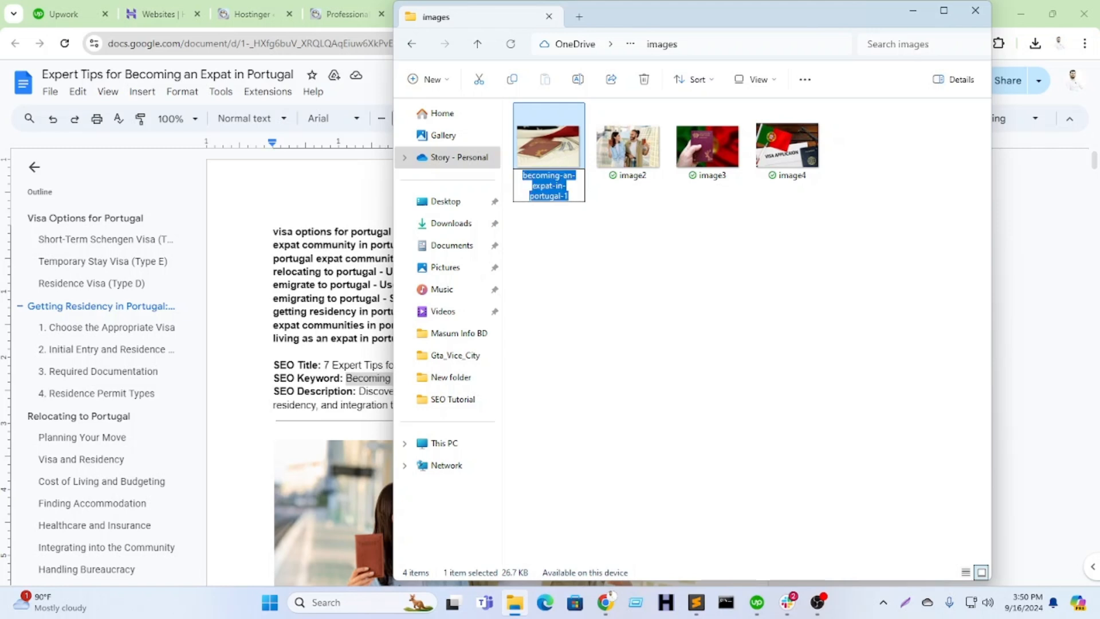
Step: Rename image2 as becoming-an-expat-in-portugal-2
{"action": "type", "text": "becoming-an-expat-in-portugal-1"}
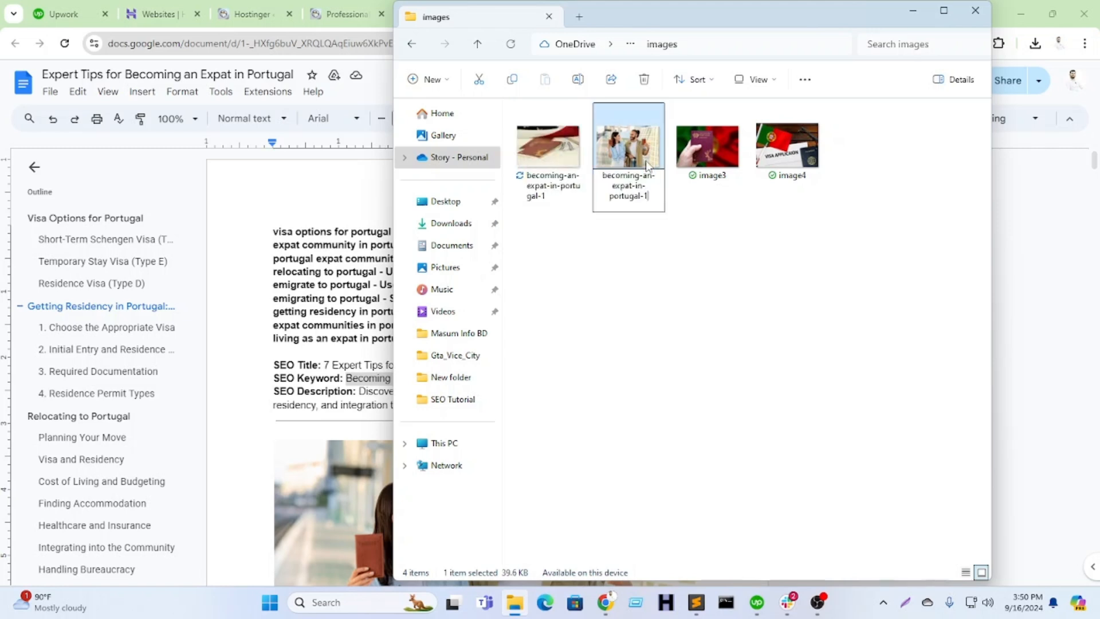
{"action": "key", "text": "BackSpace"}
{"action": "type", "text": "2"}
{"action": "key", "text": "Return"}
Step: Rename image3 as becoming-an-expat-in-portugal-3
{"action": "left_click", "coordinate": [694, 169]}
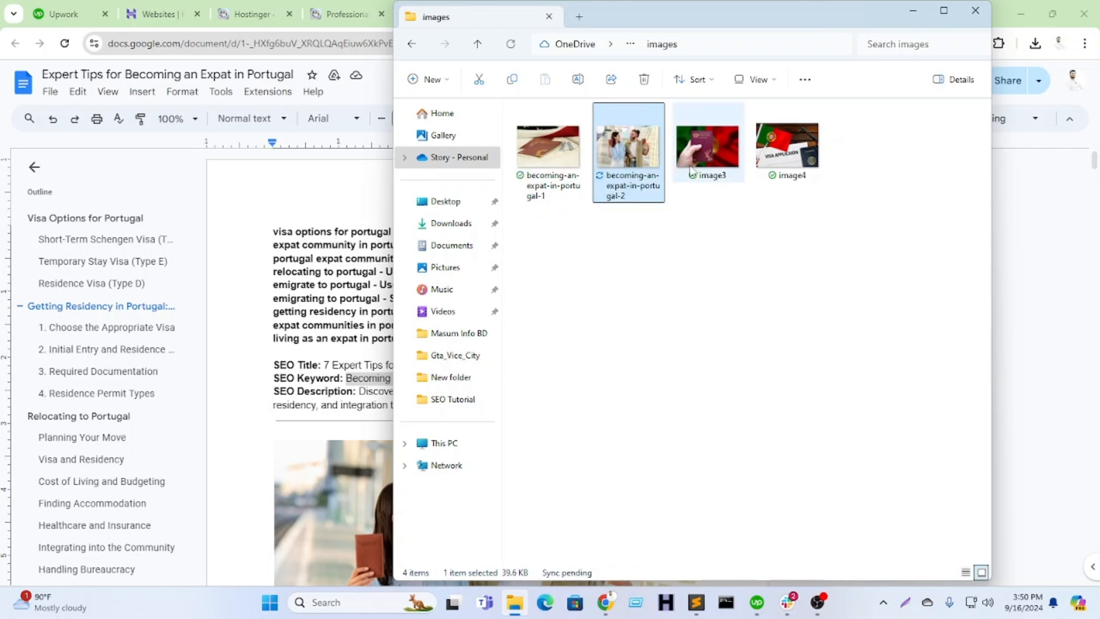
{"action": "key", "text": "F2"}
{"action": "type", "text": "becoming-an-expat-in-portugal-1"}
{"action": "key", "text": "BackSpace"}
{"action": "type", "text": "3"}
Step: Rename image4 as becoming-an-expat-in-portugal-4
{"action": "left_click", "coordinate": [796, 162]}
{"action": "key", "text": "F2"}
{"action": "type", "text": "becoming-an-expat-in-portugal-1"}
{"action": "type", "text": "4"}
{"action": "left_click", "coordinate": [710, 252]}
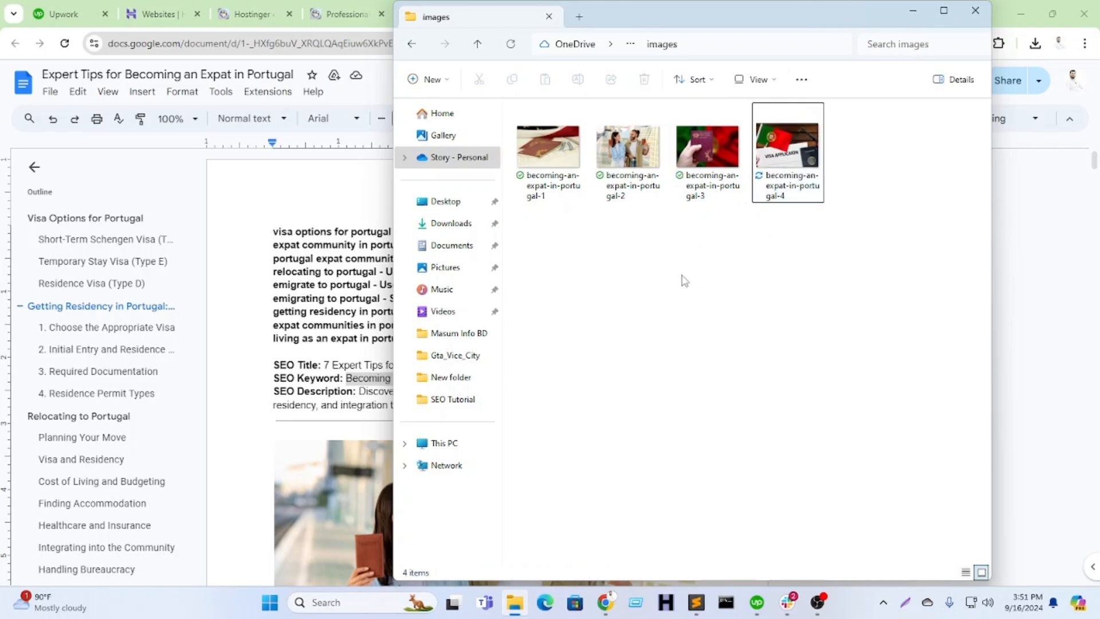
Step: Start setting the WordPress post's featured image and upload the four renamed images from the images folder
{"action": "left_click", "coordinate": [605, 602]}
{"action": "left_click", "coordinate": [804, 14]}
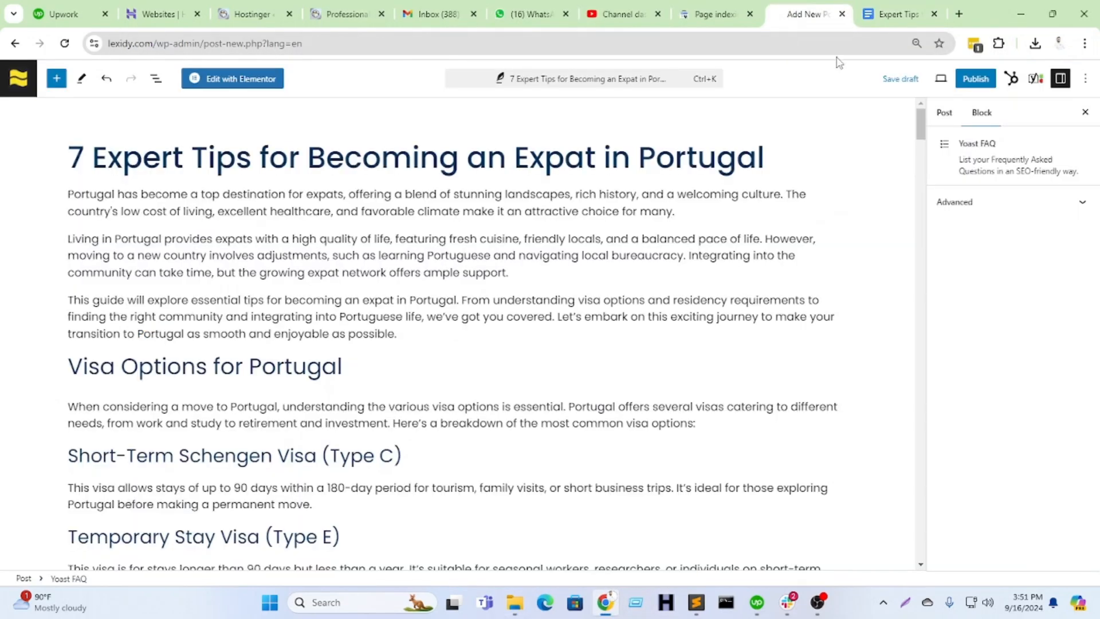
{"action": "left_click", "coordinate": [943, 112]}
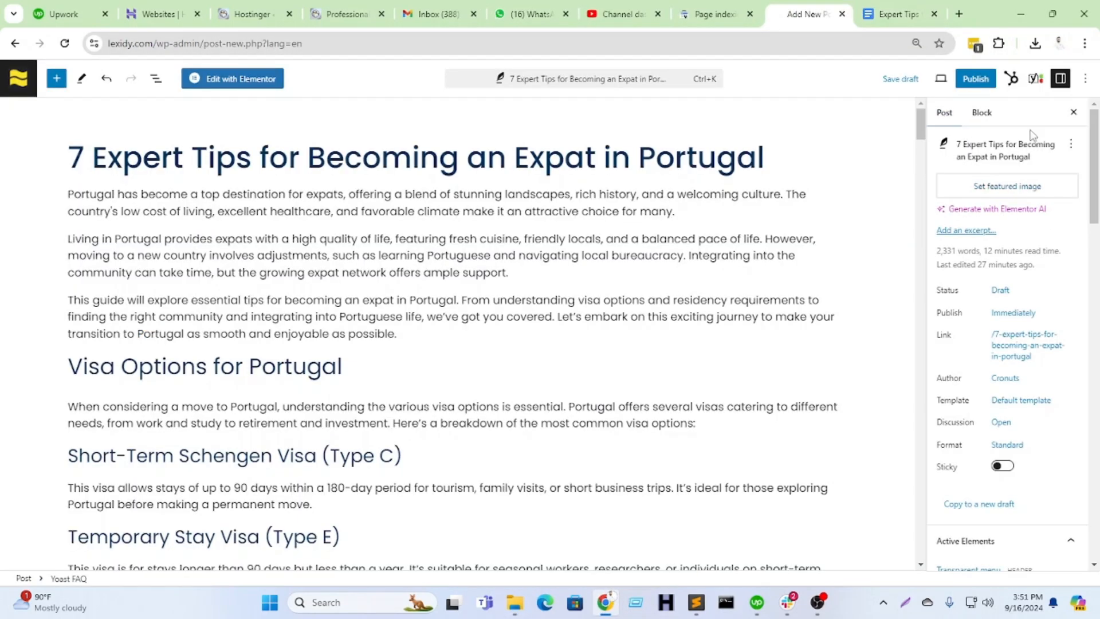
{"action": "left_click", "coordinate": [1006, 187]}
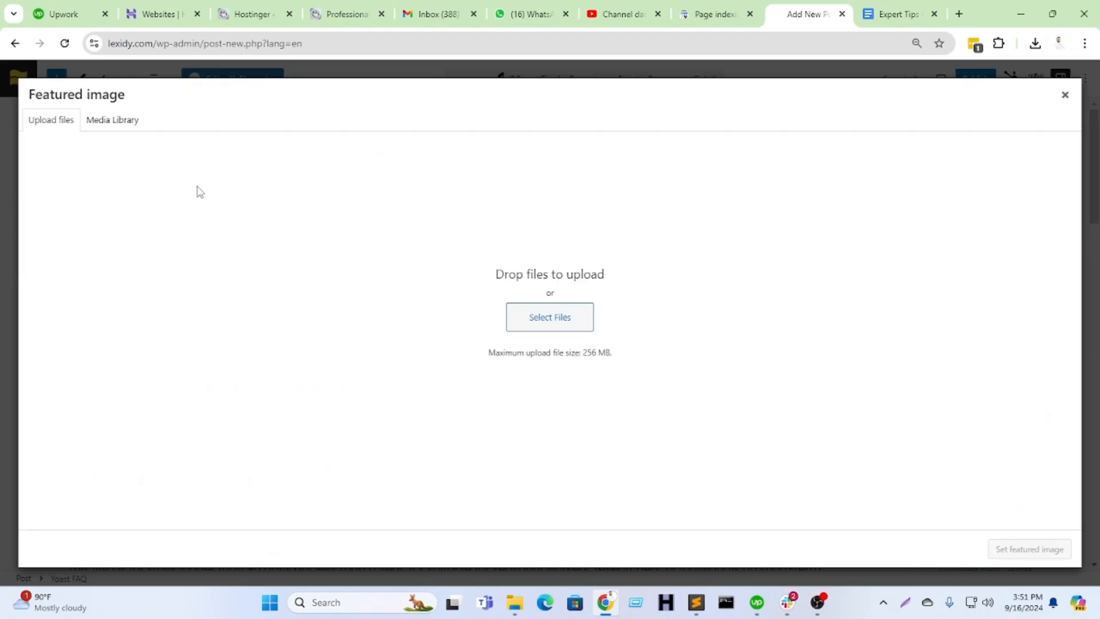
{"action": "left_click", "coordinate": [514, 602]}
{"action": "left_click_drag", "start_coordinate": [512, 263], "coordinate": [910, 92]}
{"action": "left_click_drag", "start_coordinate": [527, 166], "coordinate": [184, 277]}
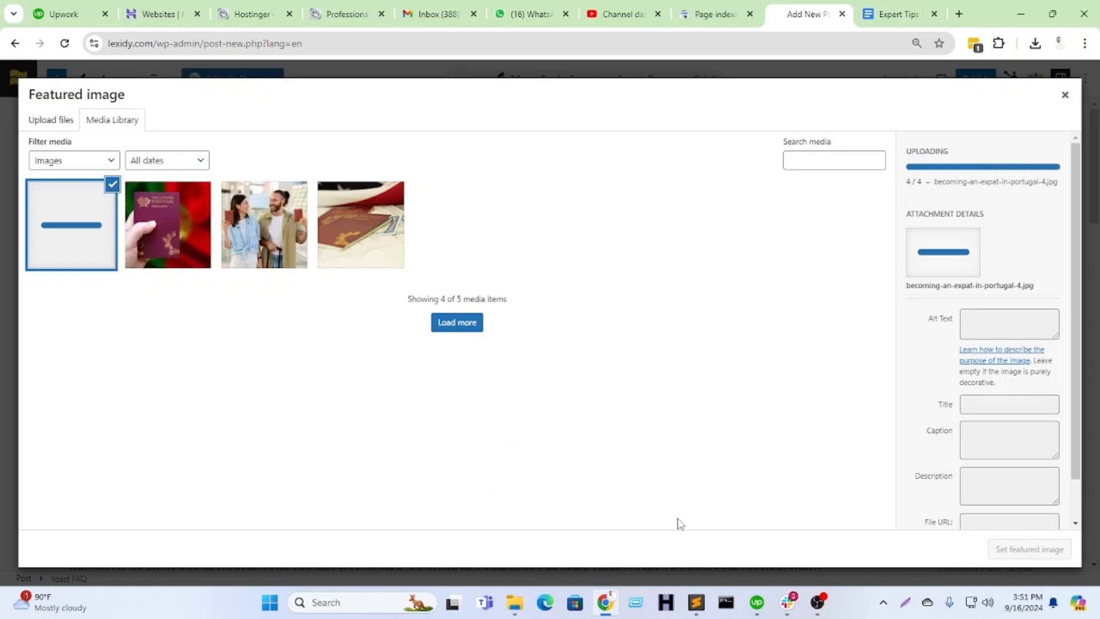
Step: Set the alt text of the visa application and hand-held passport images to the Google Docs keyword "Becoming an Expat in Portugal"
{"action": "left_click", "coordinate": [893, 14]}
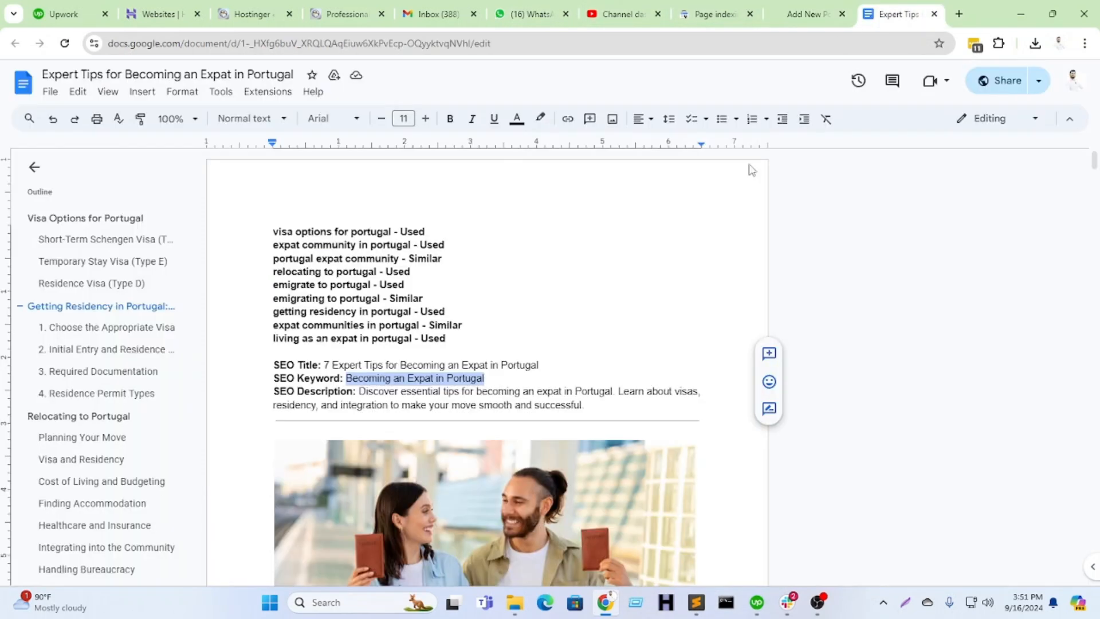
{"action": "key", "text": "ctrl+shift+Tab"}
{"action": "left_click", "coordinate": [933, 326]}
{"action": "key", "text": "ctrl+v"}
{"action": "left_click", "coordinate": [202, 243]}
{"action": "left_click", "coordinate": [1011, 326]}
{"action": "key", "text": "ctrl+v"}
{"action": "left_click", "coordinate": [91, 229]}
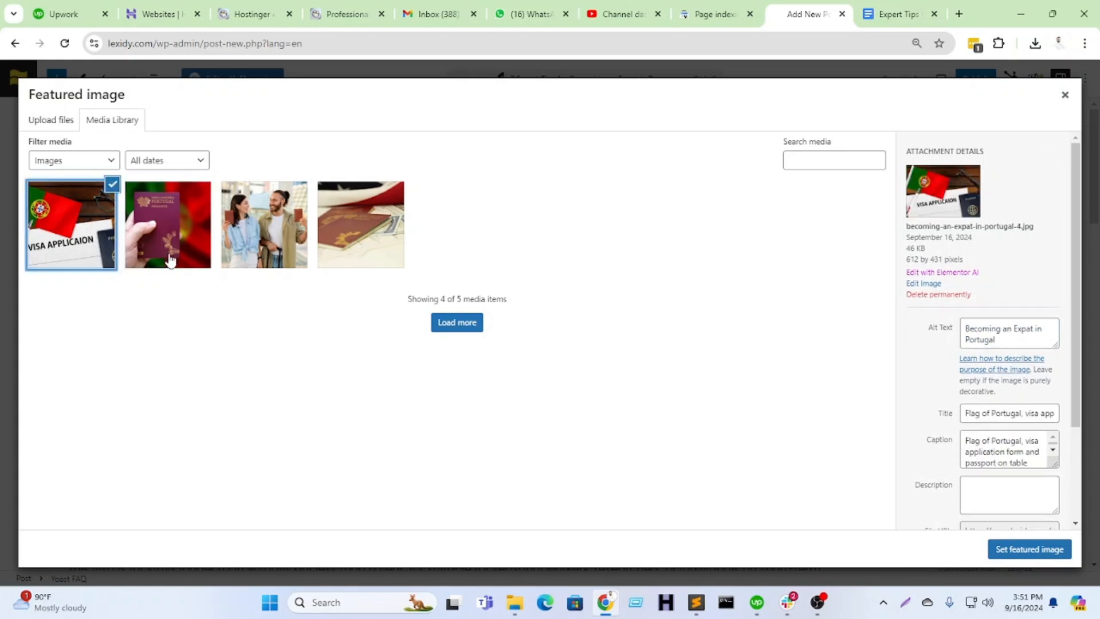
Step: Set the alt text "Becoming an Expat in Portugal" on the couple image and the becoming-an-expat-in-portugal-1 passport image
{"action": "left_click", "coordinate": [265, 226]}
{"action": "left_click", "coordinate": [1008, 329]}
{"action": "key", "text": "ctrl+v"}
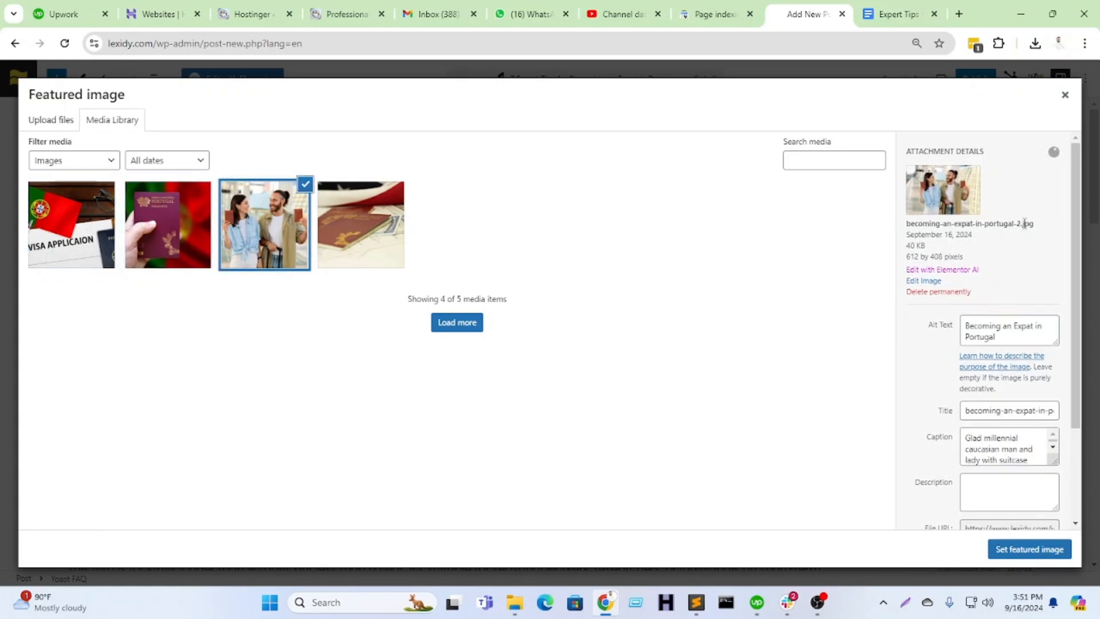
{"action": "left_click", "coordinate": [367, 249]}
{"action": "left_click", "coordinate": [988, 326]}
{"action": "key", "text": "ctrl+v"}
Step: Check the article's opening picture in Google Docs and set the matching couple image as the post's featured image
{"action": "left_click", "coordinate": [885, 9]}
{"action": "scroll", "coordinate": [842, 132], "scroll_direction": "down", "scroll_amount": 2}
{"action": "left_click", "coordinate": [814, 8]}
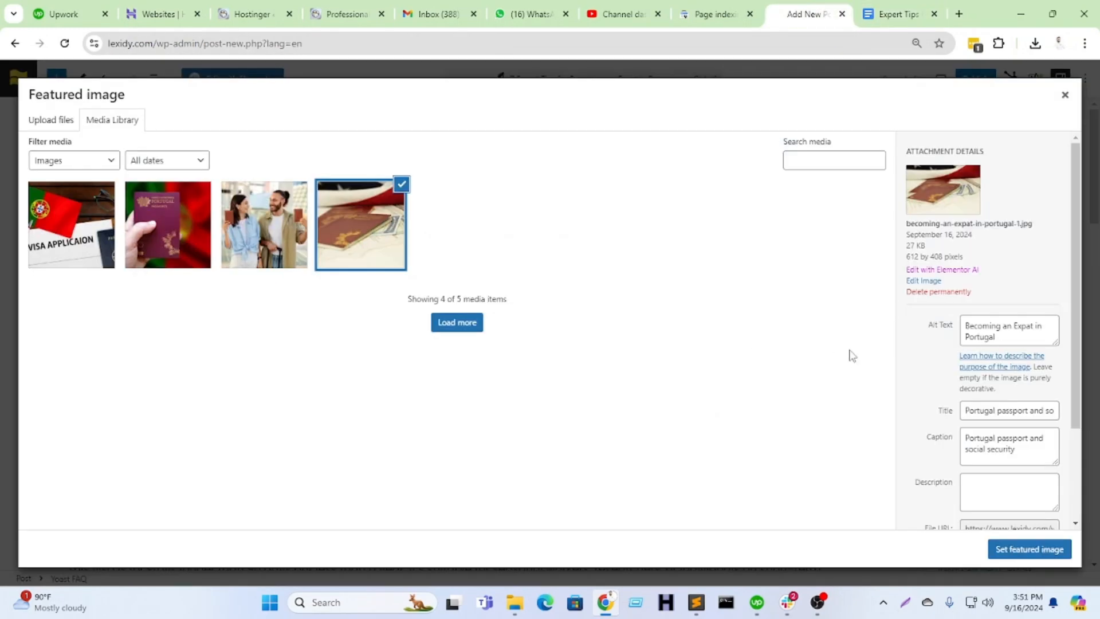
{"action": "left_click", "coordinate": [288, 233]}
{"action": "left_click", "coordinate": [1048, 549]}
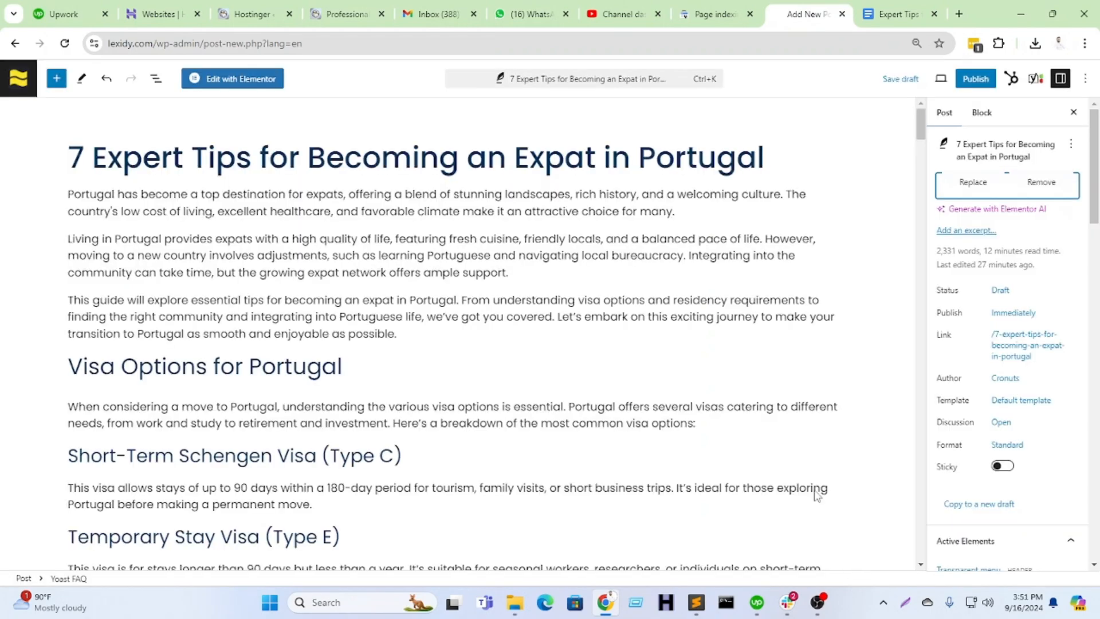
Step: Fill the image placeholder under "Getting Residency in Portugal: The Application Process" with the visa application image, matching it to Google Docs
{"action": "scroll", "coordinate": [550, 414], "scroll_direction": "down", "scroll_amount": 20}
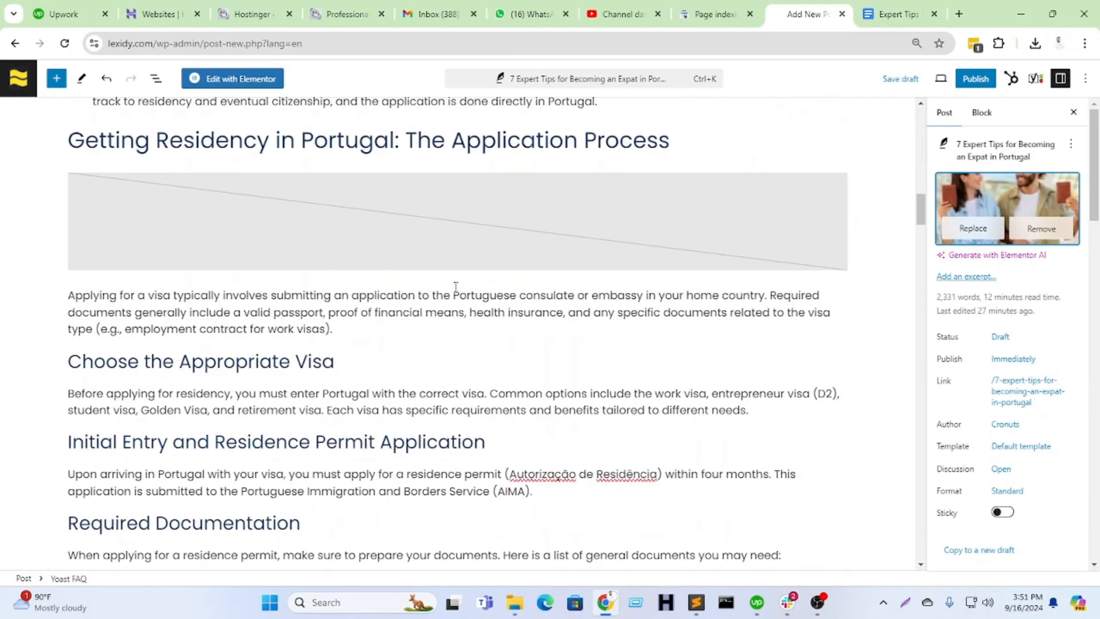
{"action": "left_click", "coordinate": [308, 283]}
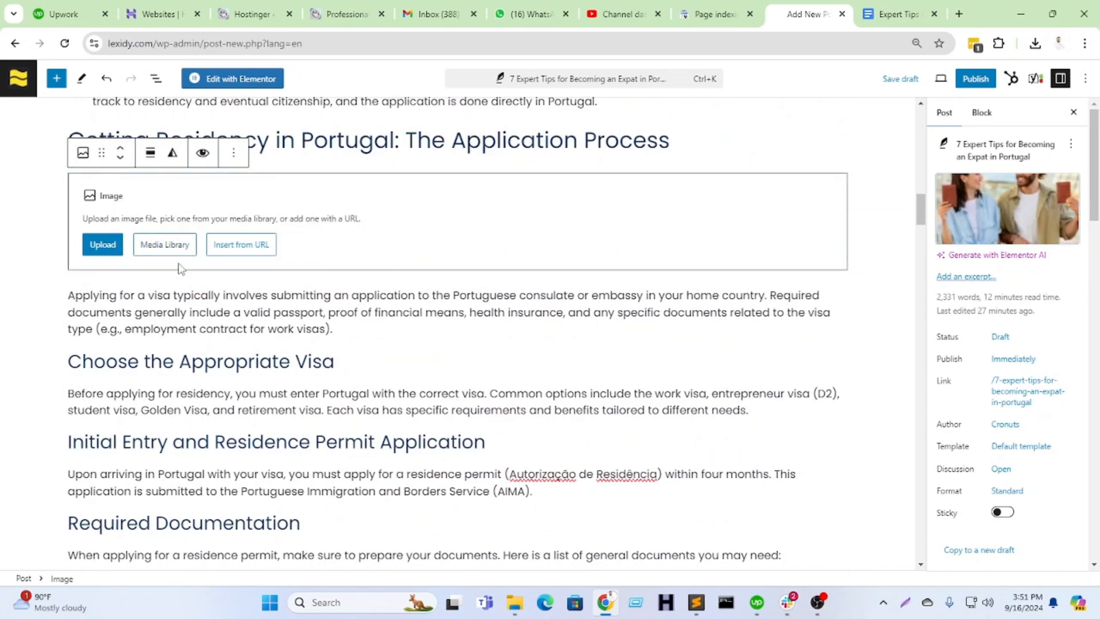
{"action": "left_click", "coordinate": [172, 248]}
{"action": "left_click", "coordinate": [897, 14]}
{"action": "scroll", "coordinate": [569, 405], "scroll_direction": "down", "scroll_amount": 4}
{"action": "scroll", "coordinate": [569, 405], "scroll_direction": "down", "scroll_amount": 12}
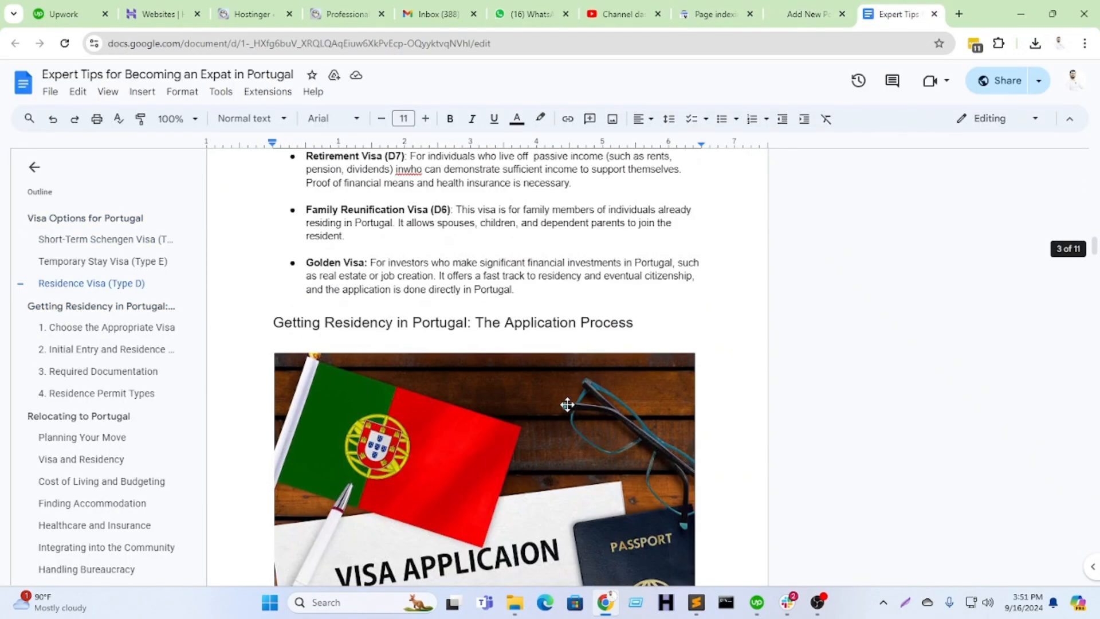
{"action": "left_click", "coordinate": [807, 14]}
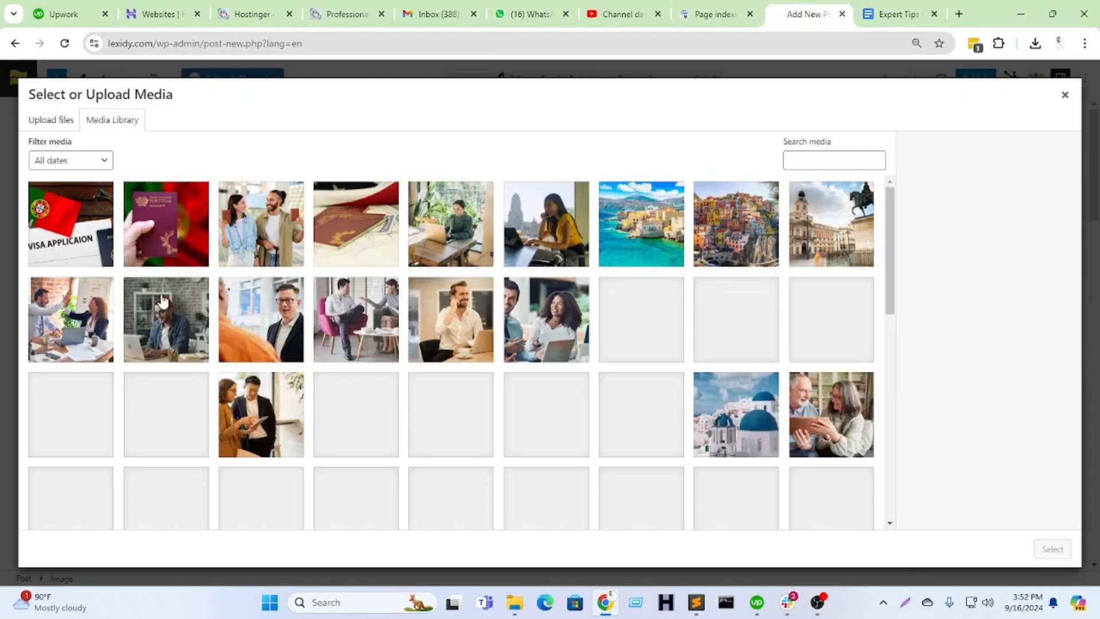
{"action": "left_click", "coordinate": [57, 255]}
{"action": "left_click", "coordinate": [1052, 549]}
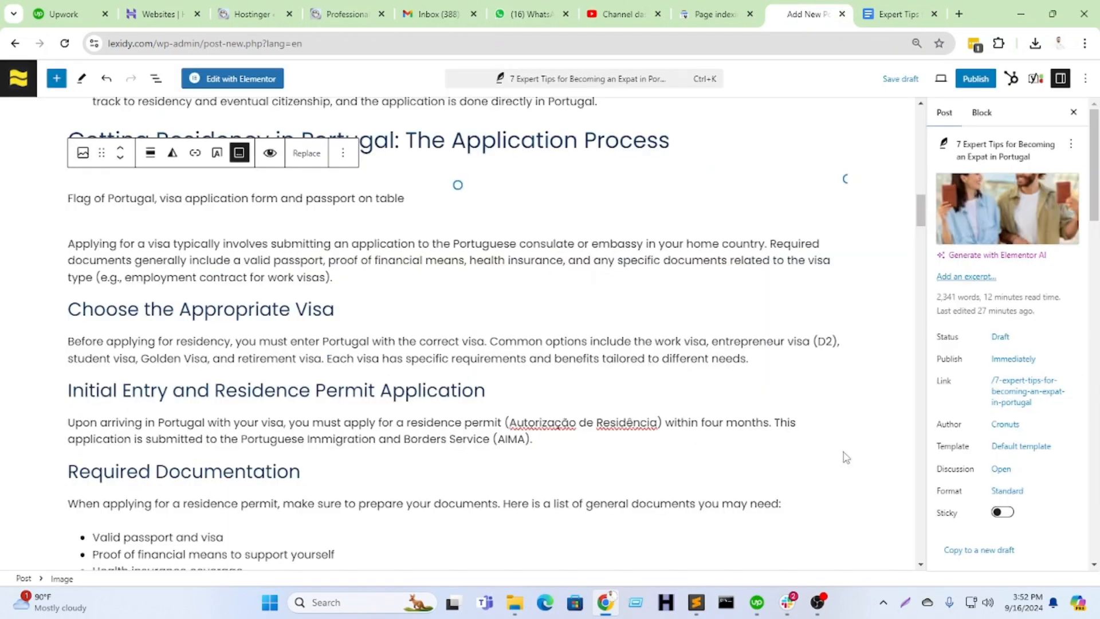
Step: Delete the caption text under the inserted visa application image
{"action": "triple_click", "coordinate": [228, 454]}
{"action": "key", "text": "BackSpace"}
{"action": "left_click", "coordinate": [116, 474]}
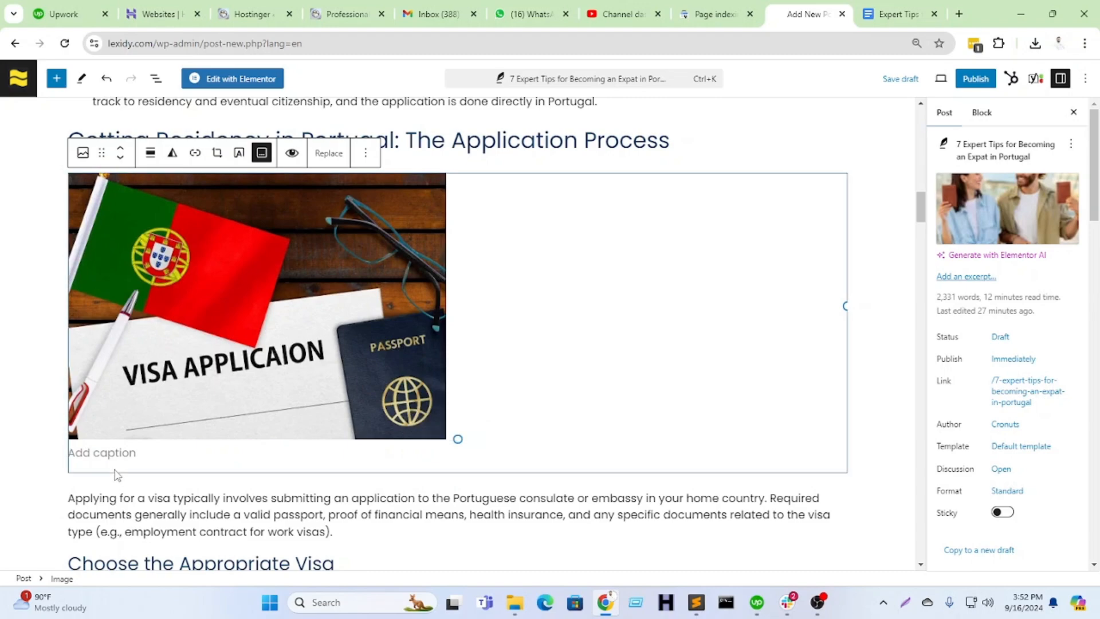
Step: Fill the image placeholder under "Living as an Expat in Portugal" with the hand-held passport image, matching it to the Google Docs article
{"action": "left_click", "coordinate": [368, 528]}
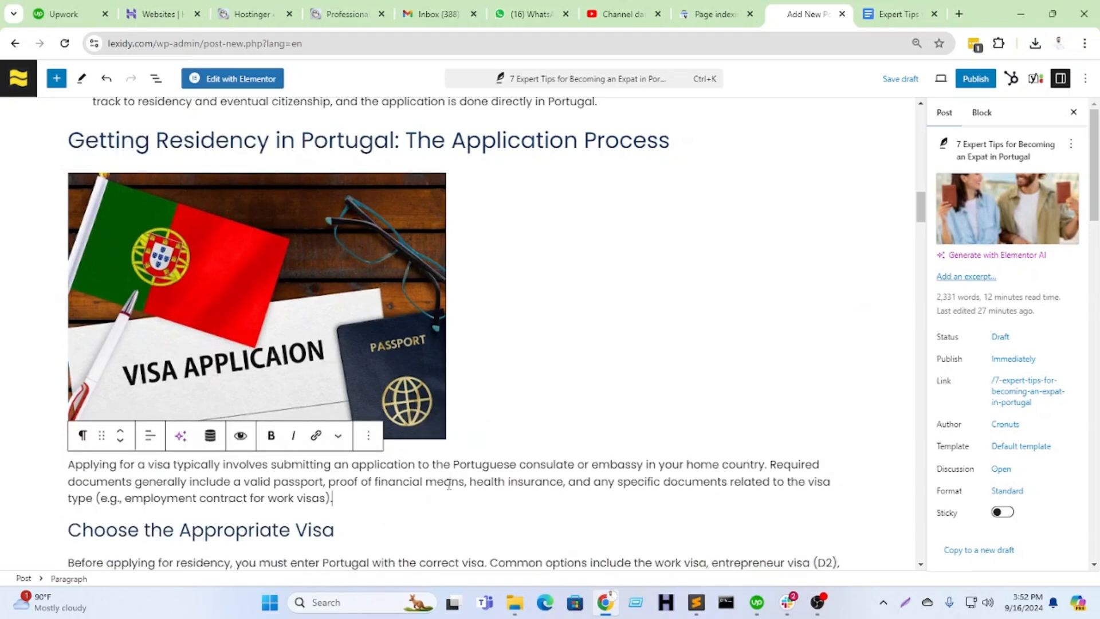
{"action": "scroll", "coordinate": [449, 485], "scroll_direction": "down", "scroll_amount": 15}
{"action": "left_click", "coordinate": [437, 307]}
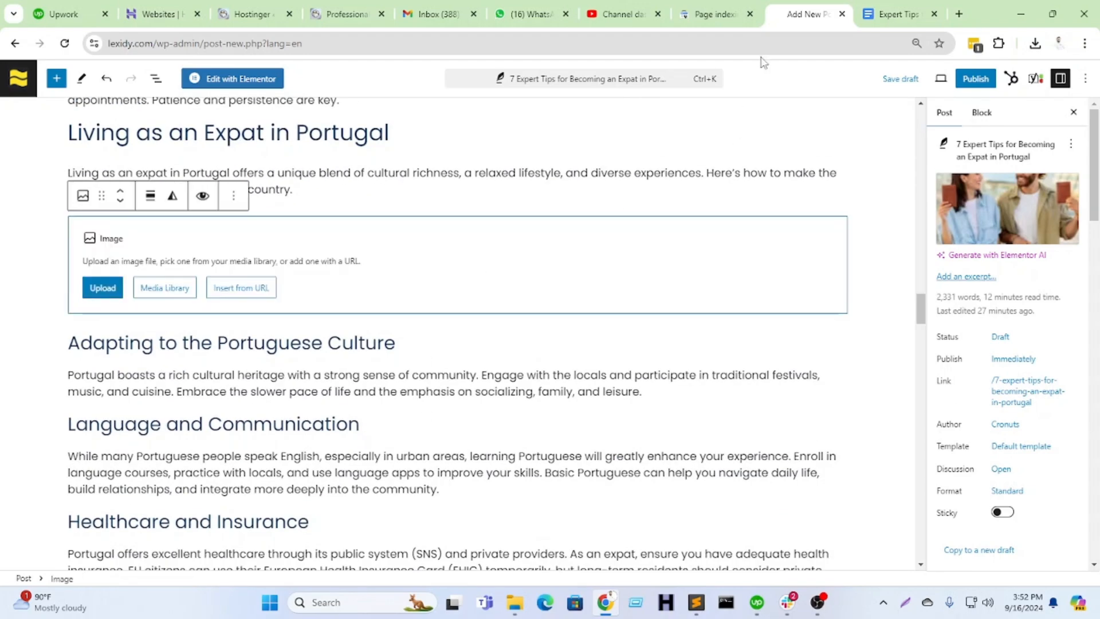
{"action": "left_click", "coordinate": [898, 14]}
{"action": "scroll", "coordinate": [554, 484], "scroll_direction": "down", "scroll_amount": 15}
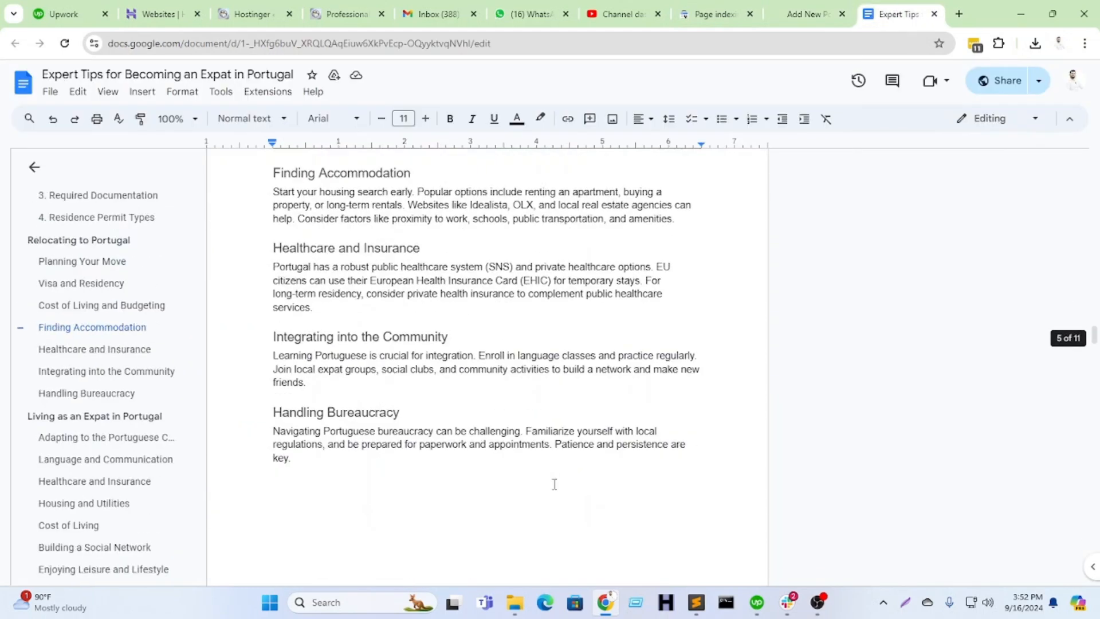
{"action": "scroll", "coordinate": [554, 483], "scroll_direction": "down", "scroll_amount": 10}
{"action": "left_click", "coordinate": [807, 14]}
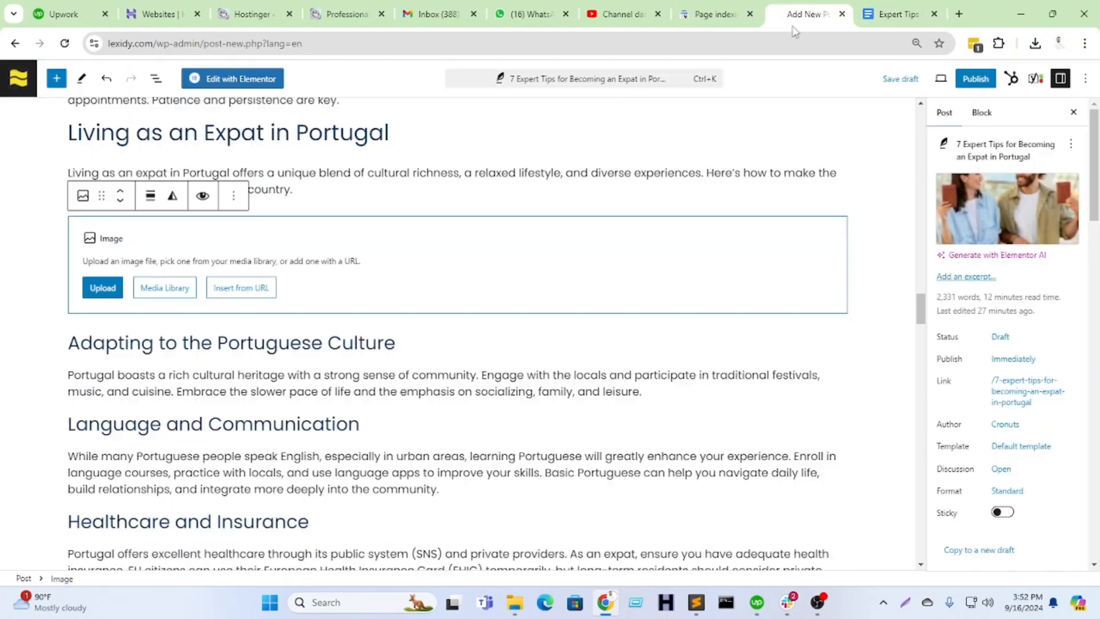
{"action": "left_click", "coordinate": [165, 290]}
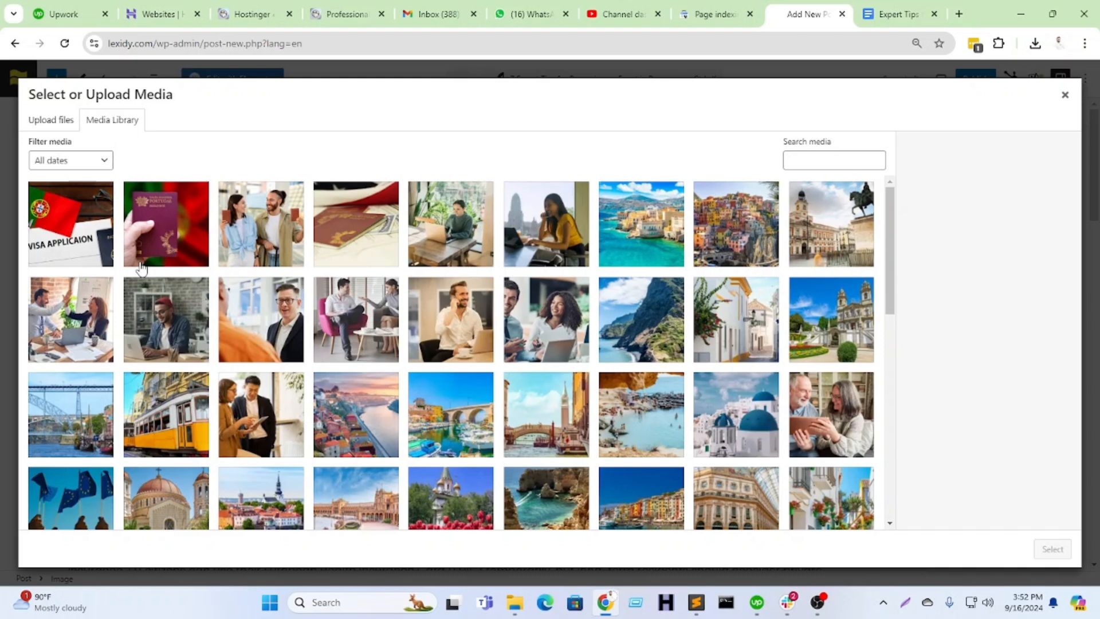
{"action": "left_click", "coordinate": [181, 261]}
{"action": "left_click", "coordinate": [1051, 548]}
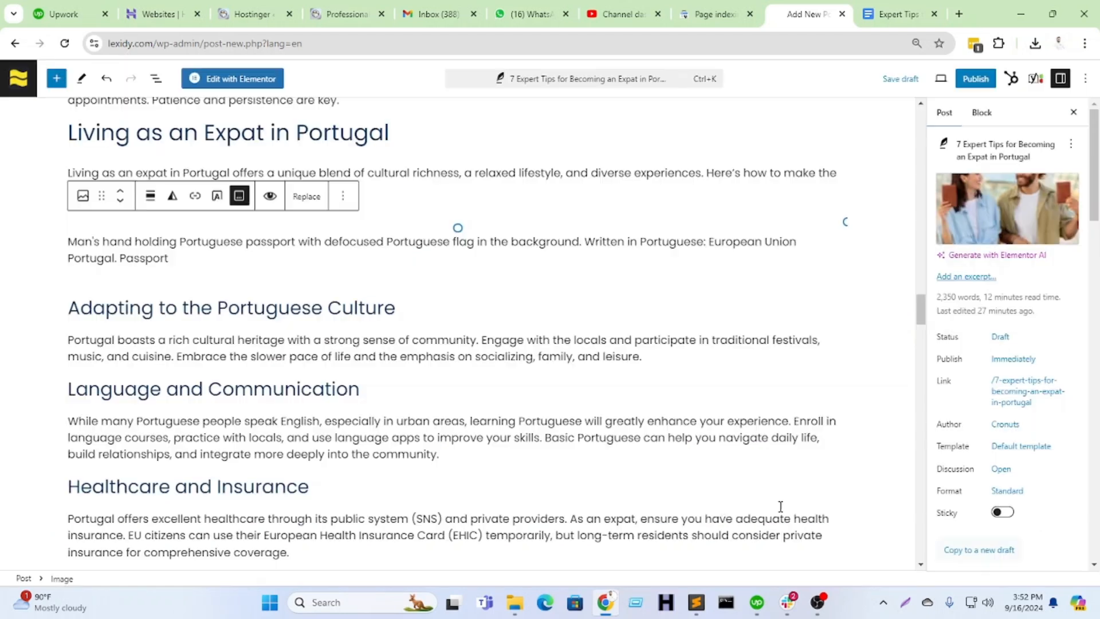
Step: Delete the caption text under the inserted hand-held passport image
{"action": "triple_click", "coordinate": [185, 486]}
{"action": "key", "text": "BackSpace"}
{"action": "scroll", "coordinate": [384, 493], "scroll_direction": "down", "scroll_amount": 3}
Step: Fill the image placeholder under "Emigrate to Portugal: 7 Practical Tips" with the becoming-an-expat-in-portugal-1.jpg image from the media library
{"action": "scroll", "coordinate": [481, 357], "scroll_direction": "down", "scroll_amount": 20}
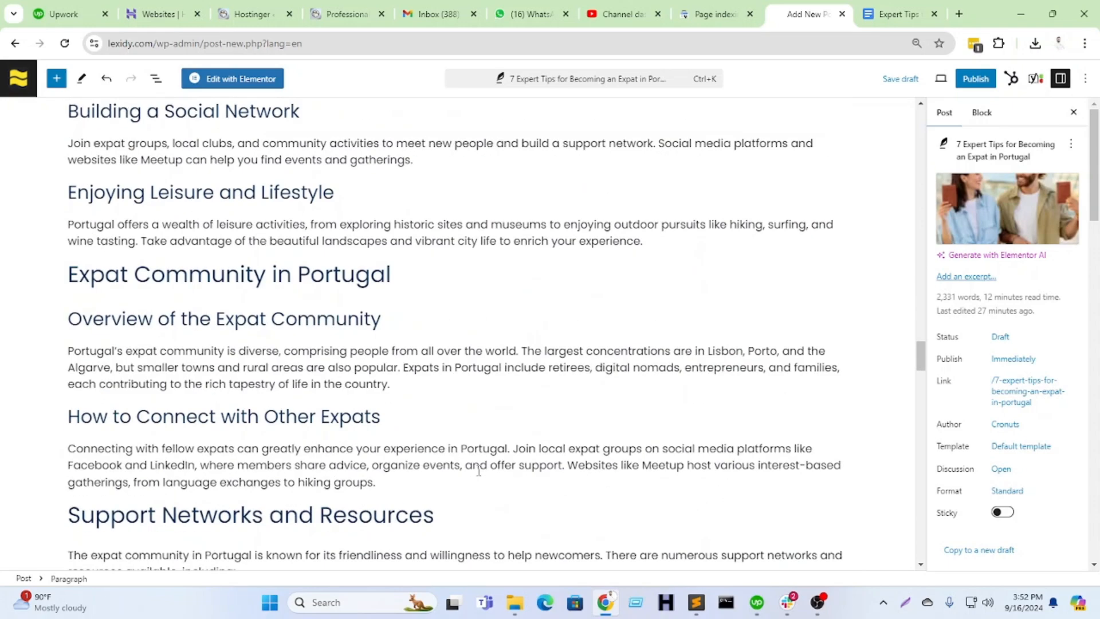
{"action": "scroll", "coordinate": [424, 324], "scroll_direction": "up", "scroll_amount": 4}
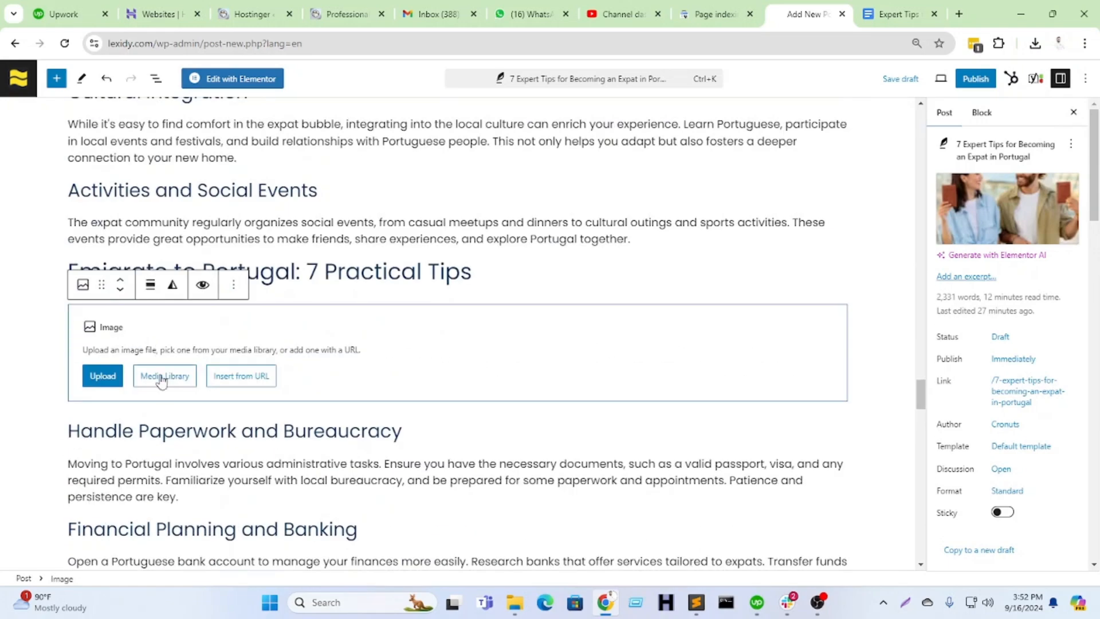
{"action": "left_click", "coordinate": [163, 373]}
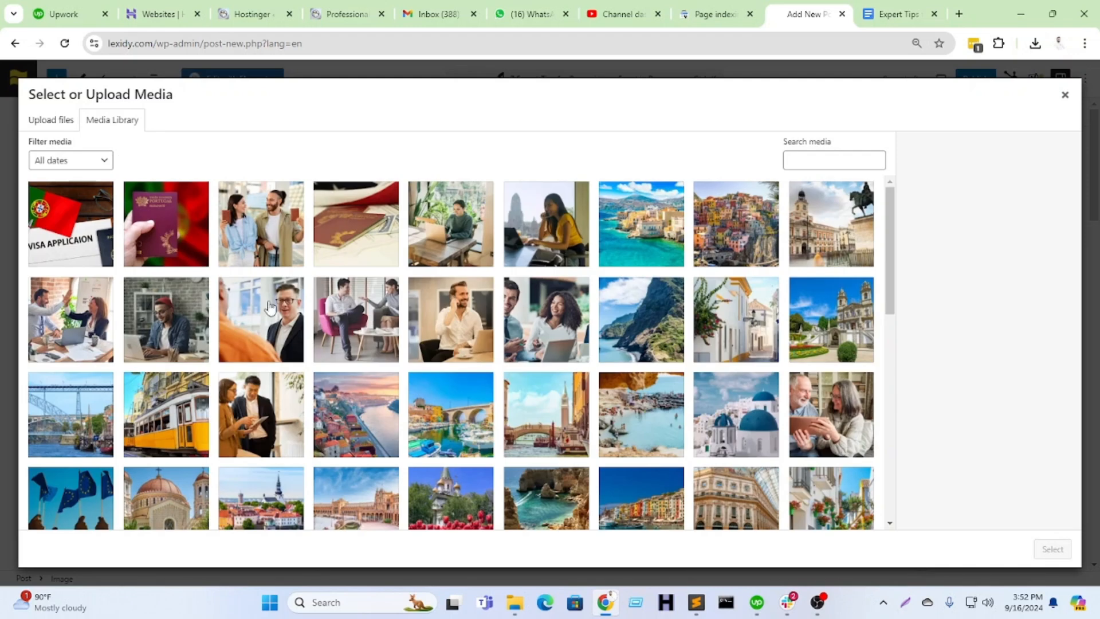
{"action": "left_click", "coordinate": [352, 257]}
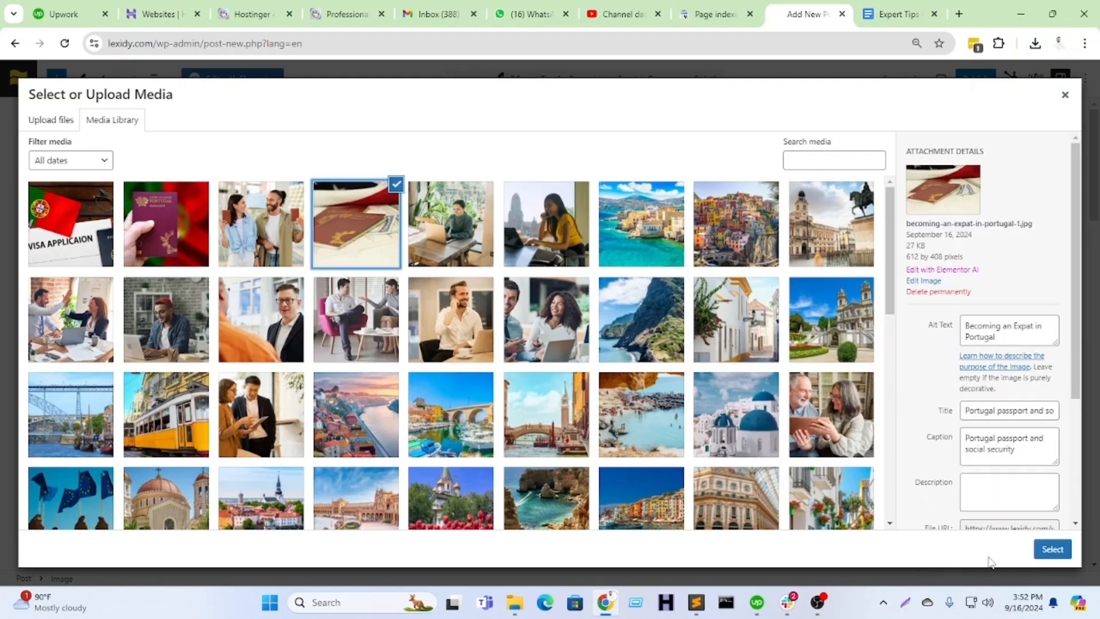
{"action": "left_click", "coordinate": [1051, 549]}
Step: Delete the caption text under the passport image in the "Emigrate to Portugal: 7 Practical Tips" section
{"action": "scroll", "coordinate": [328, 448], "scroll_direction": "down", "scroll_amount": 3}
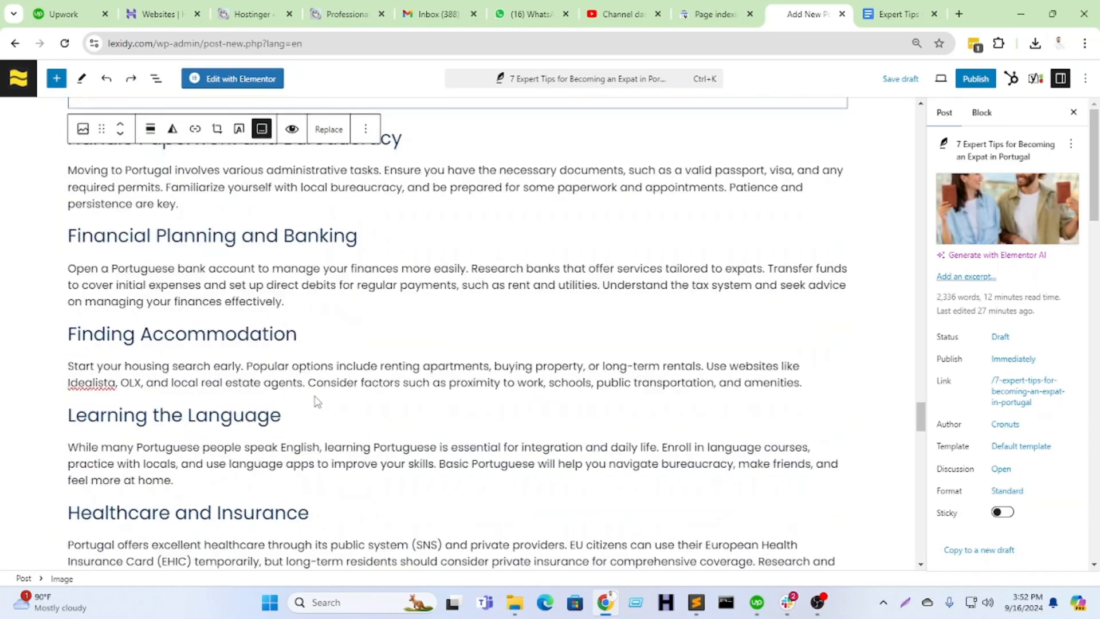
{"action": "scroll", "coordinate": [387, 360], "scroll_direction": "up", "scroll_amount": 6}
{"action": "triple_click", "coordinate": [219, 433]}
{"action": "key", "text": "BackSpace"}
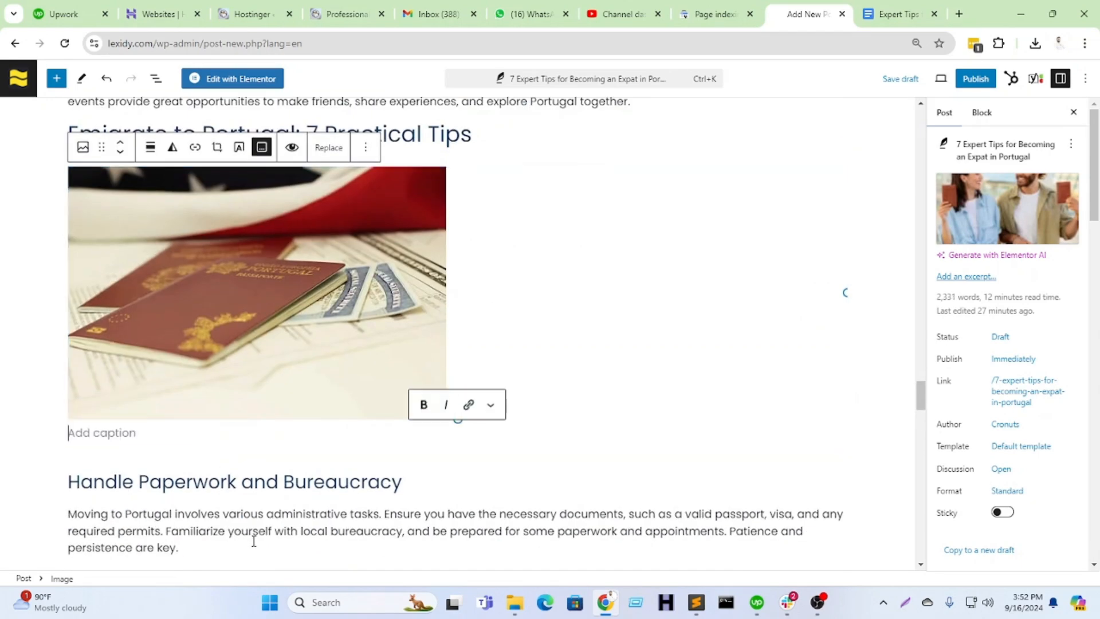
{"action": "left_click", "coordinate": [313, 486]}
Step: Look through the post's images, and copy the "Golden Visa" link under "Choose the Appropriate Visa" in the Google Docs article
{"action": "scroll", "coordinate": [537, 527], "scroll_direction": "down", "scroll_amount": 15}
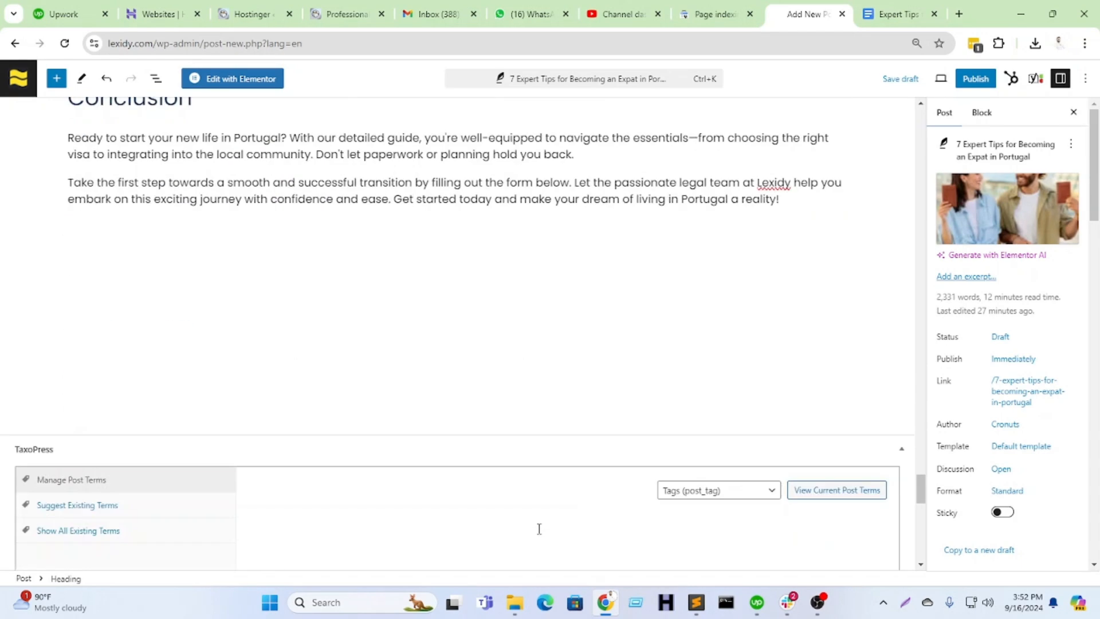
{"action": "scroll", "coordinate": [540, 534], "scroll_direction": "up", "scroll_amount": 15}
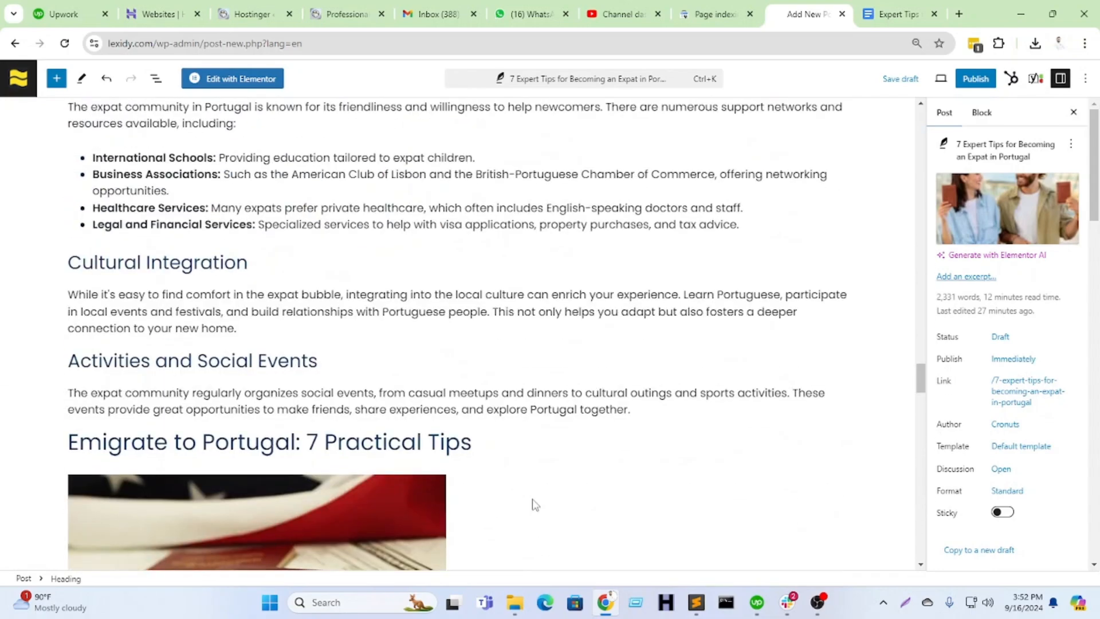
{"action": "scroll", "coordinate": [535, 504], "scroll_direction": "up", "scroll_amount": 10}
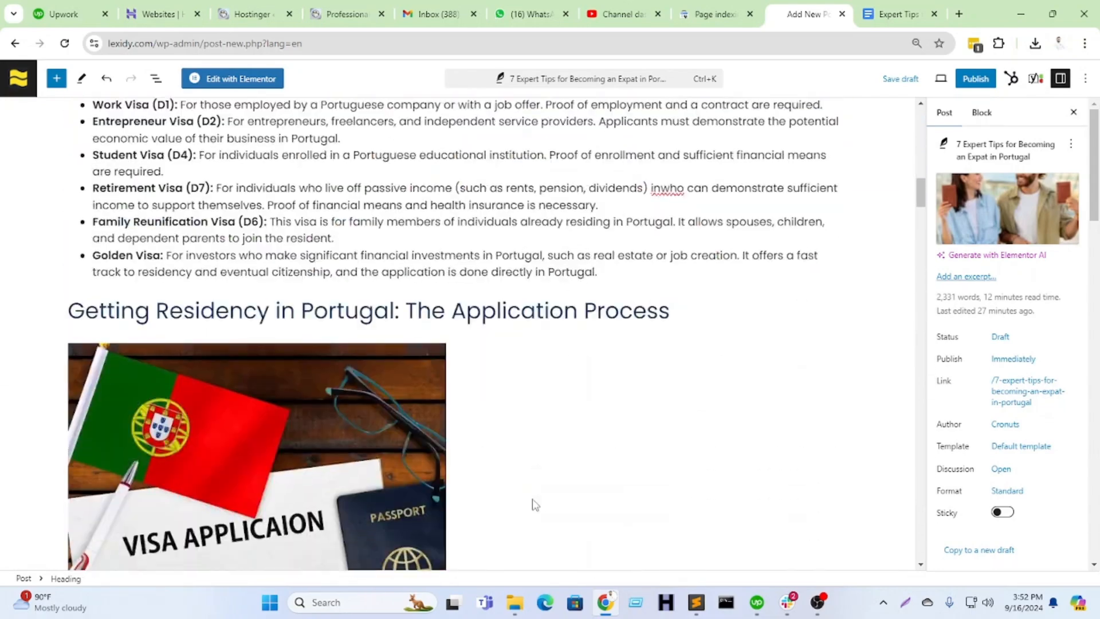
{"action": "scroll", "coordinate": [534, 504], "scroll_direction": "down", "scroll_amount": 5}
{"action": "left_click", "coordinate": [898, 14]}
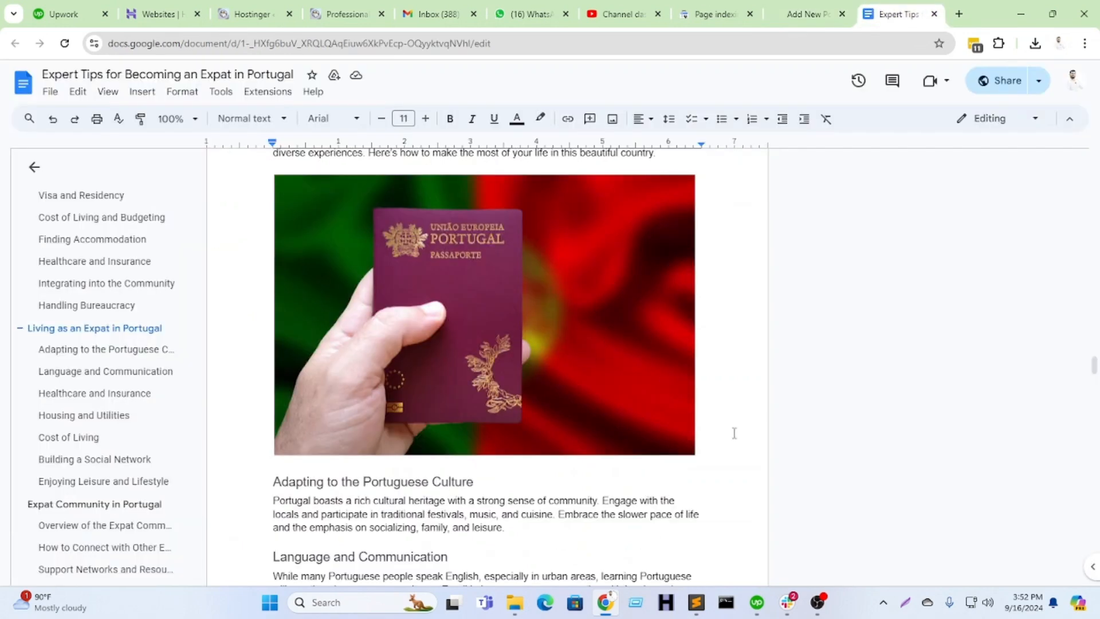
{"action": "scroll", "coordinate": [1091, 418], "scroll_direction": "up", "scroll_amount": 3}
{"action": "left_click_drag", "start_coordinate": [1094, 359], "coordinate": [1094, 163]}
{"action": "scroll", "coordinate": [467, 475], "scroll_direction": "down", "scroll_amount": 10}
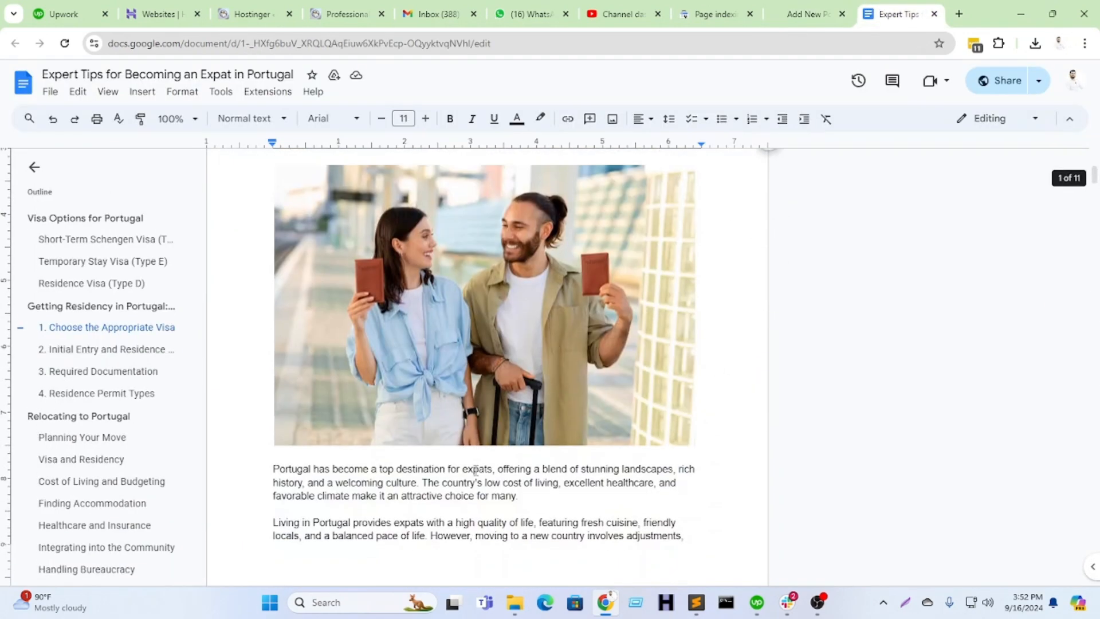
{"action": "scroll", "coordinate": [468, 475], "scroll_direction": "down", "scroll_amount": 20}
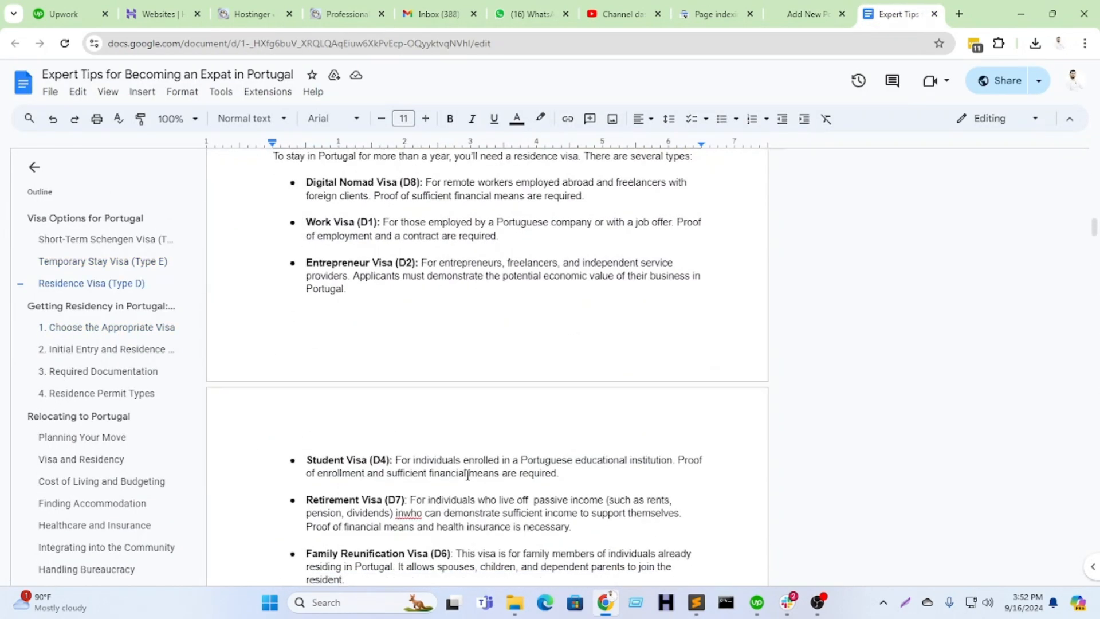
{"action": "scroll", "coordinate": [467, 475], "scroll_direction": "down", "scroll_amount": 5}
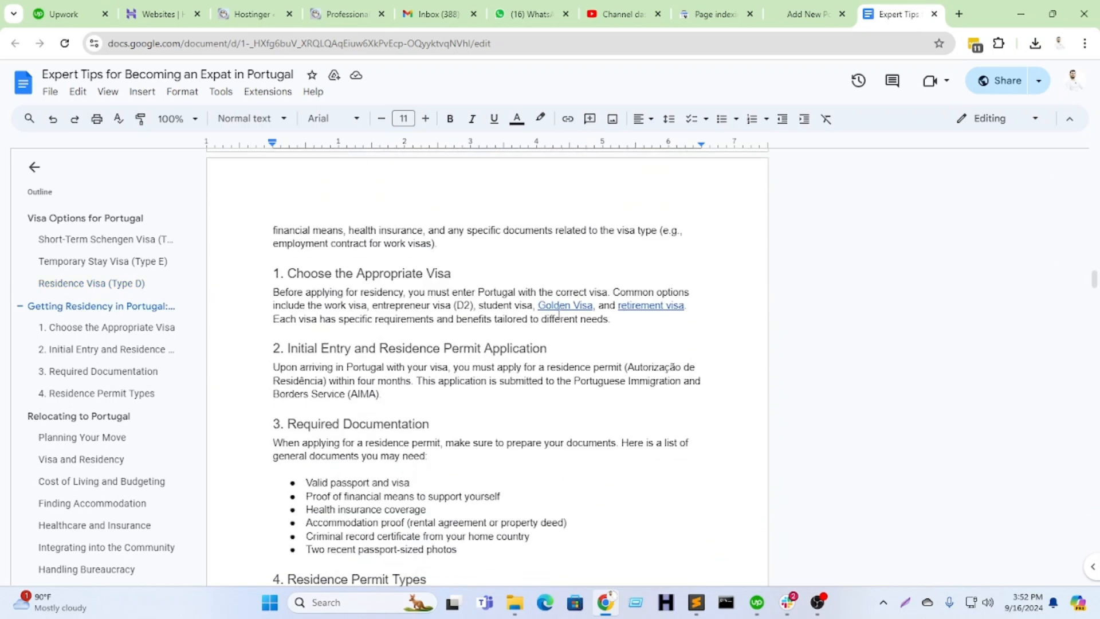
{"action": "left_click", "coordinate": [565, 318]}
{"action": "left_click", "coordinate": [695, 326]}
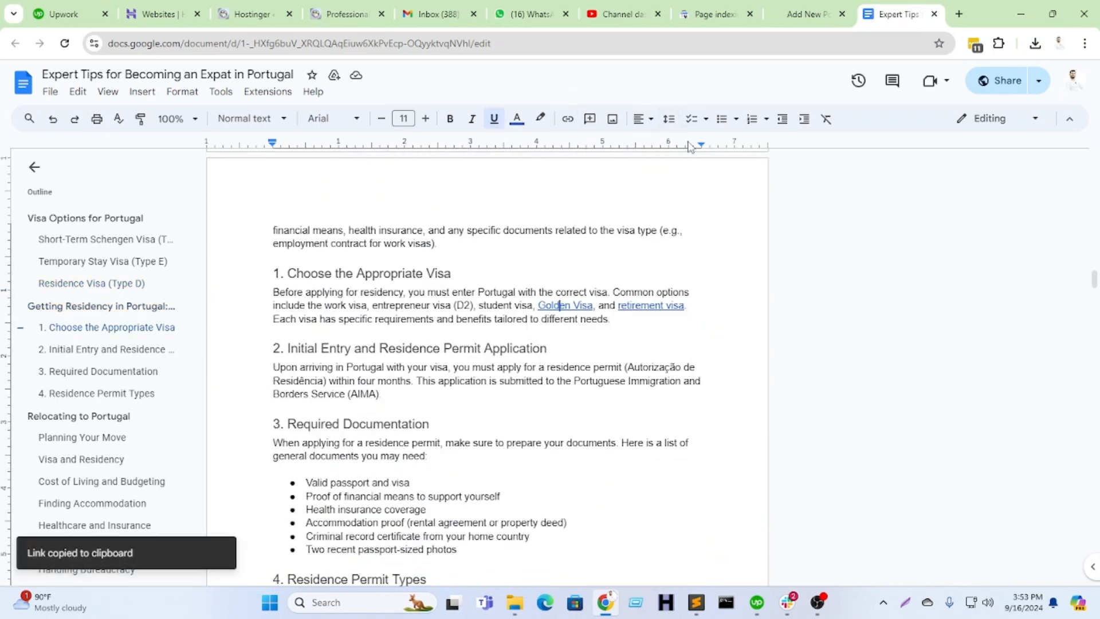
Step: Search the WordPress post for "choose a" and scan its sections for the "Choose the Appropriate Visa" heading
{"action": "left_click", "coordinate": [804, 14]}
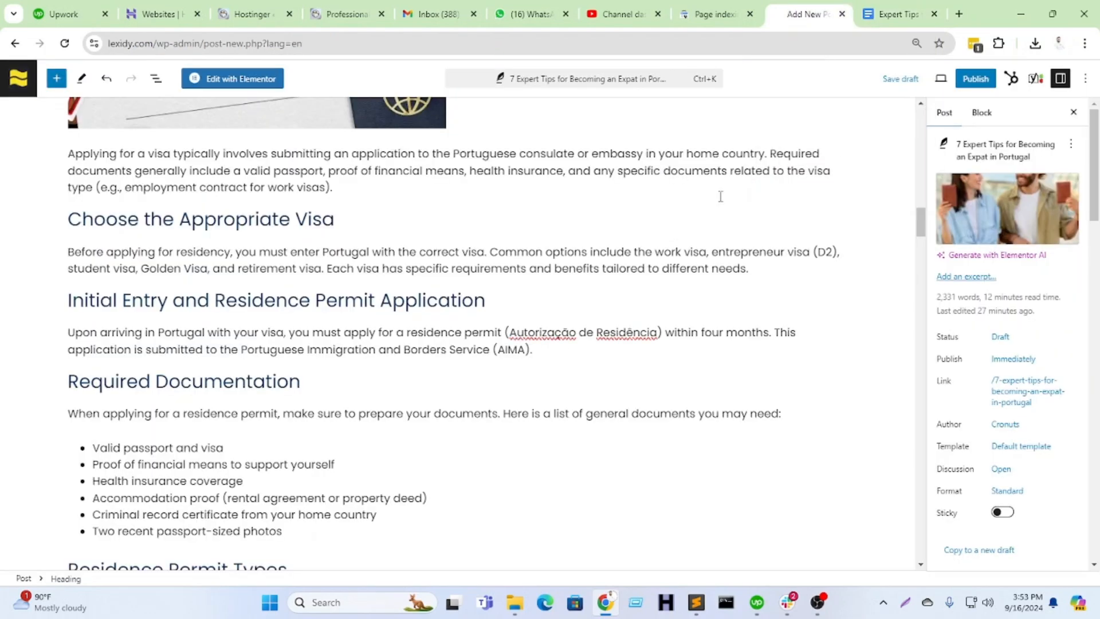
{"action": "key", "text": "ctrl+f"}
{"action": "type", "text": "ch"}
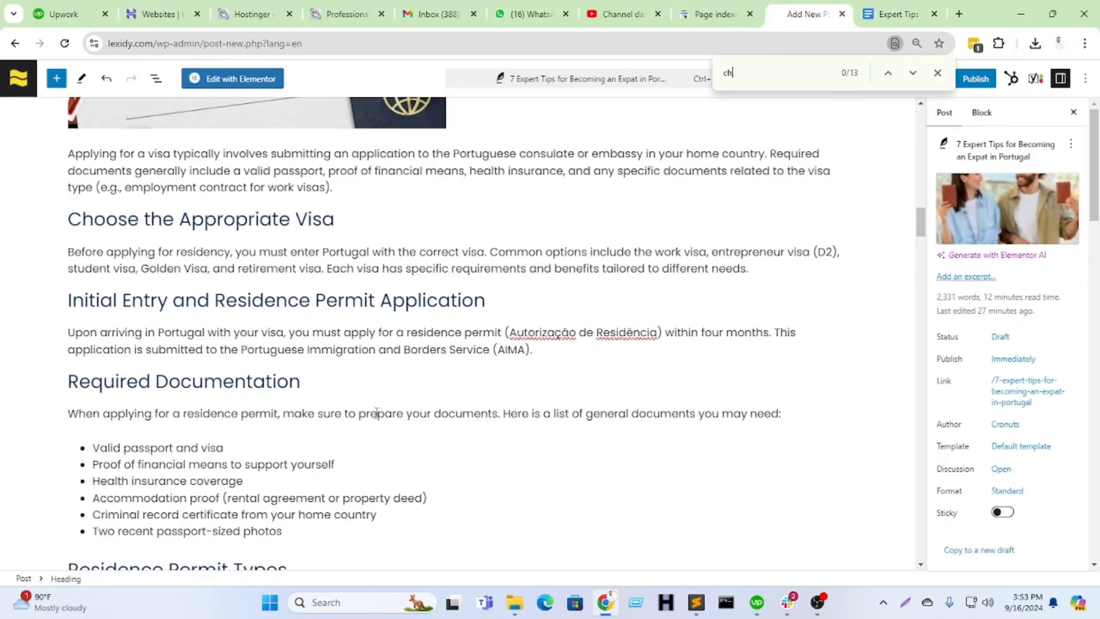
{"action": "type", "text": "oose a"}
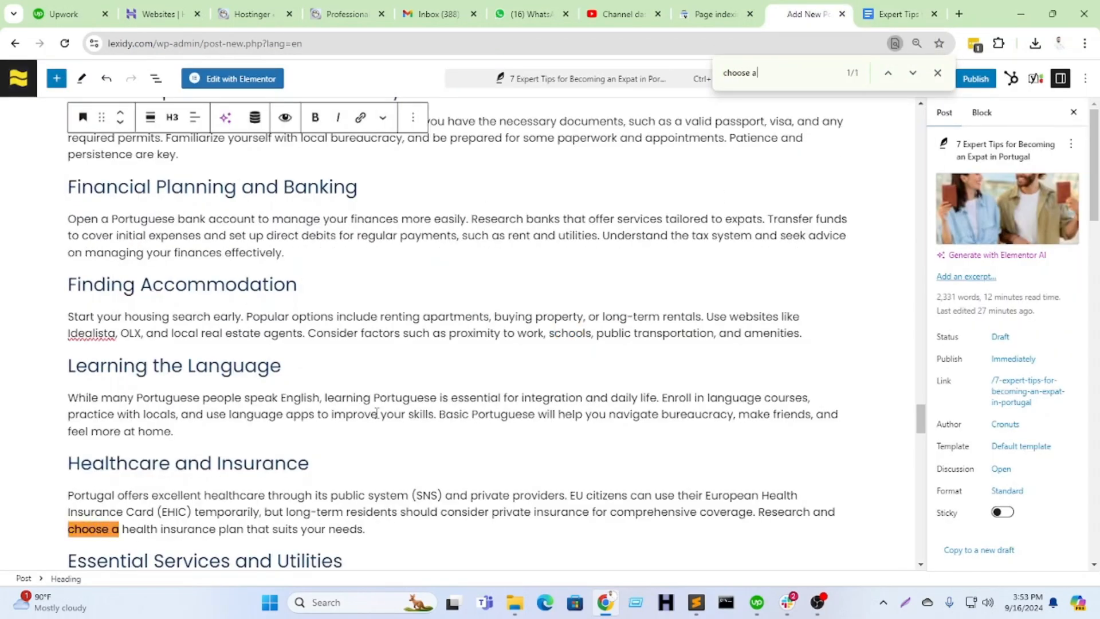
{"action": "scroll", "coordinate": [376, 412], "scroll_direction": "down", "scroll_amount": 3}
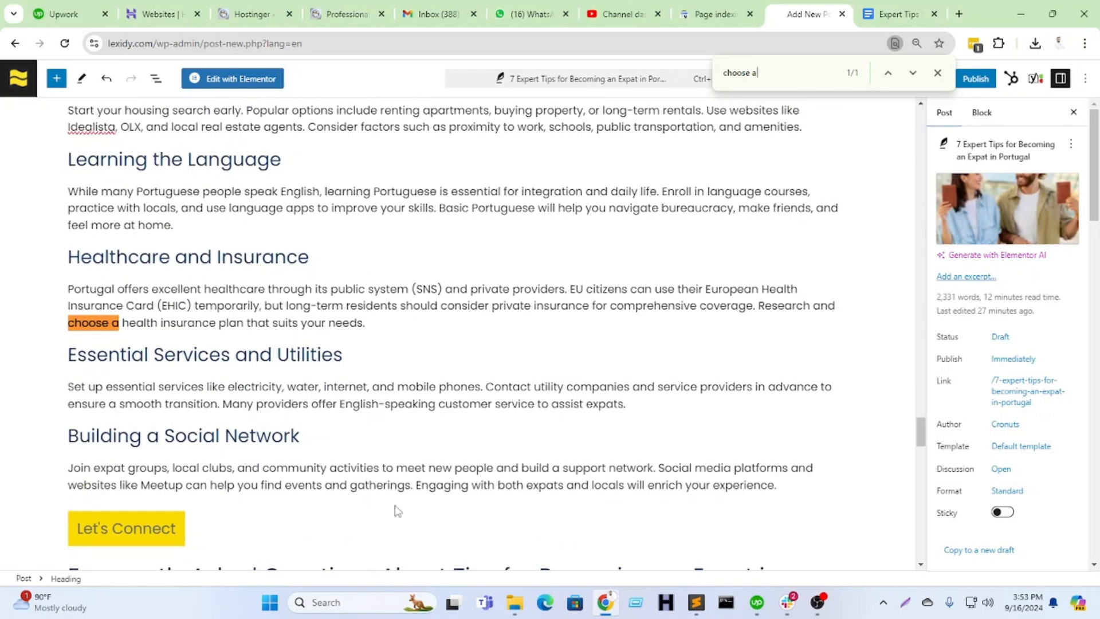
{"action": "scroll", "coordinate": [397, 511], "scroll_direction": "up", "scroll_amount": 5}
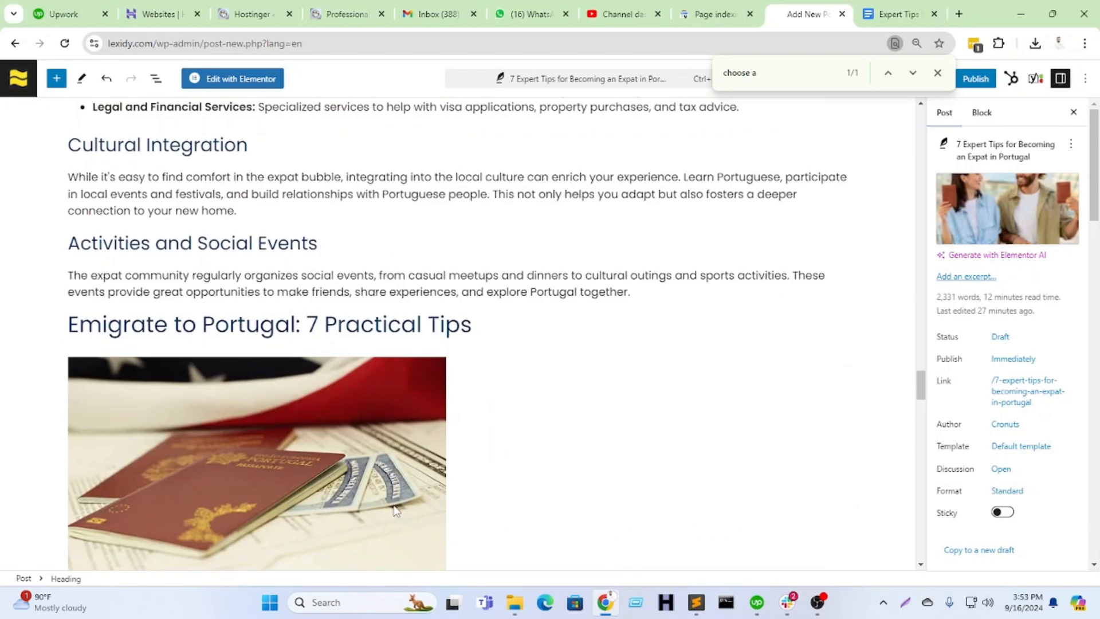
{"action": "scroll", "coordinate": [395, 509], "scroll_direction": "up", "scroll_amount": 10}
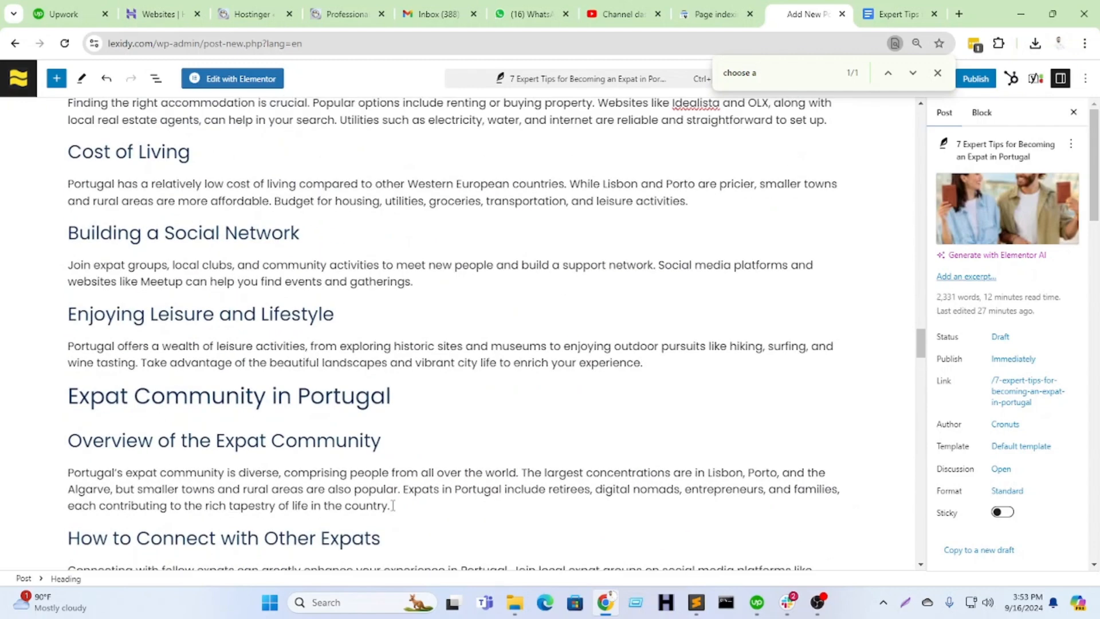
{"action": "scroll", "coordinate": [392, 505], "scroll_direction": "up", "scroll_amount": 6}
{"action": "scroll", "coordinate": [393, 505], "scroll_direction": "up", "scroll_amount": 4}
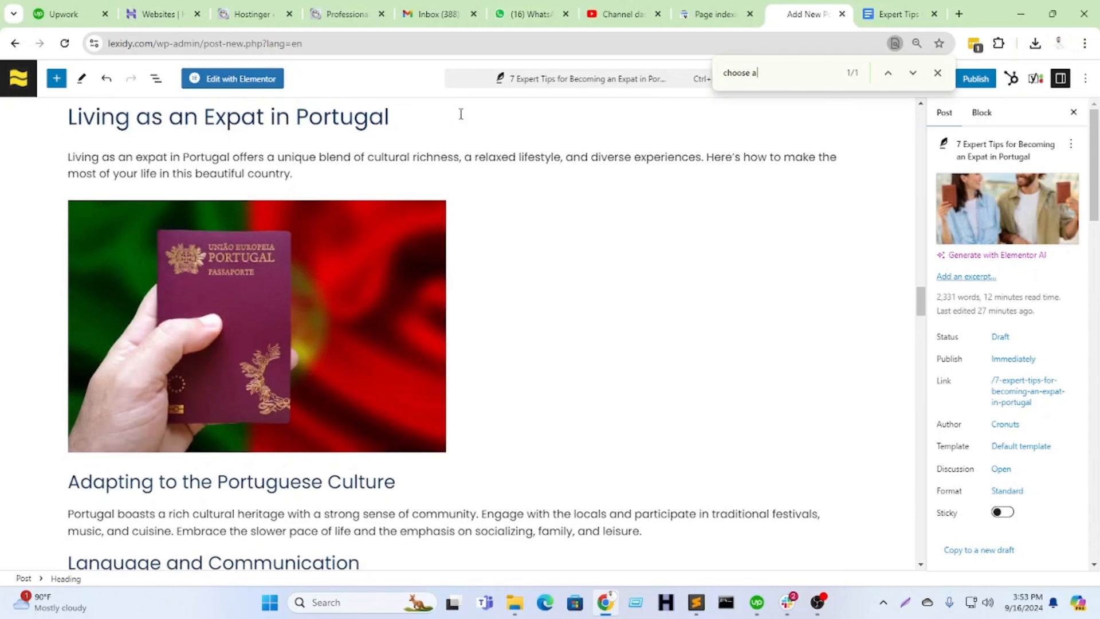
Step: Search the WordPress post for "choose the" and compare the "Choose the Appropriate Visa" section with the Google Docs article
{"action": "left_click", "coordinate": [894, 14]}
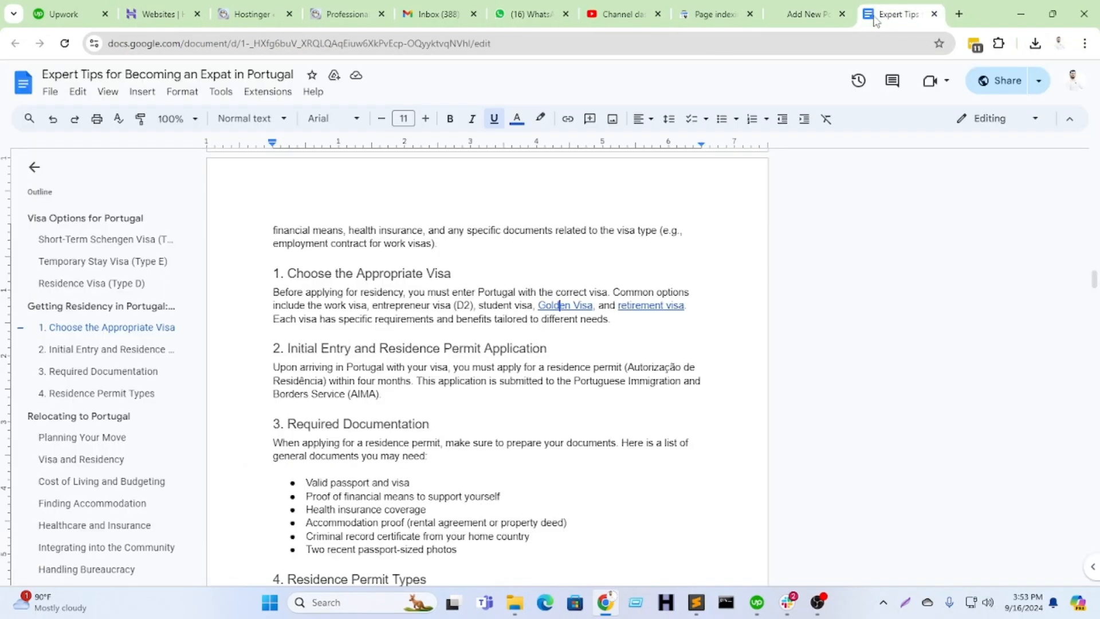
{"action": "left_click", "coordinate": [830, 17]}
{"action": "key", "text": "BackSpace"}
{"action": "type", "text": "the"}
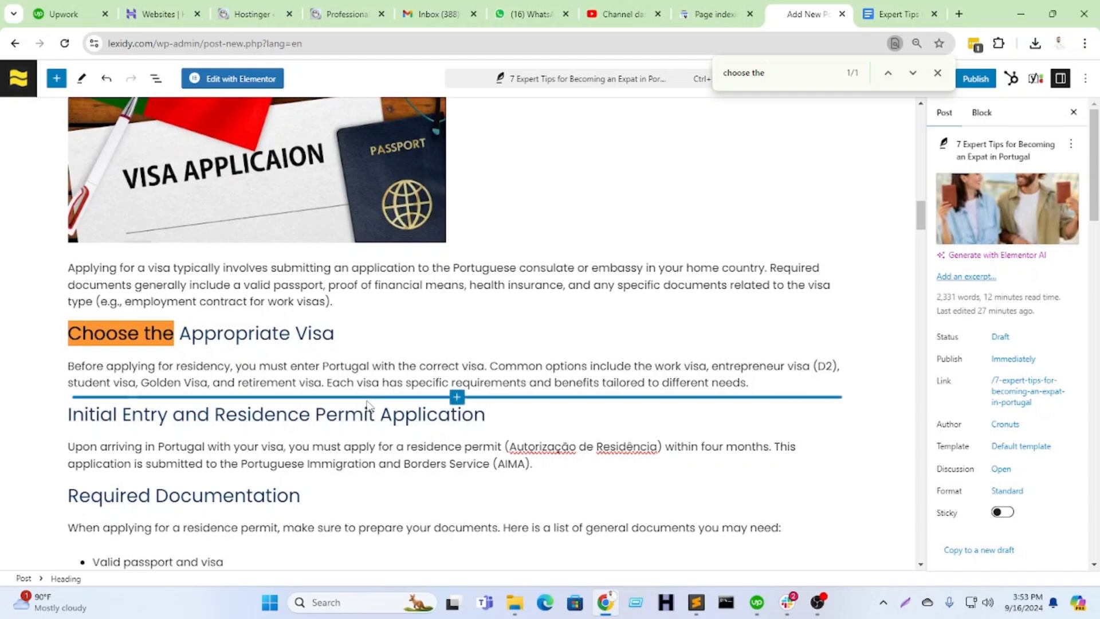
{"action": "left_click", "coordinate": [894, 13]}
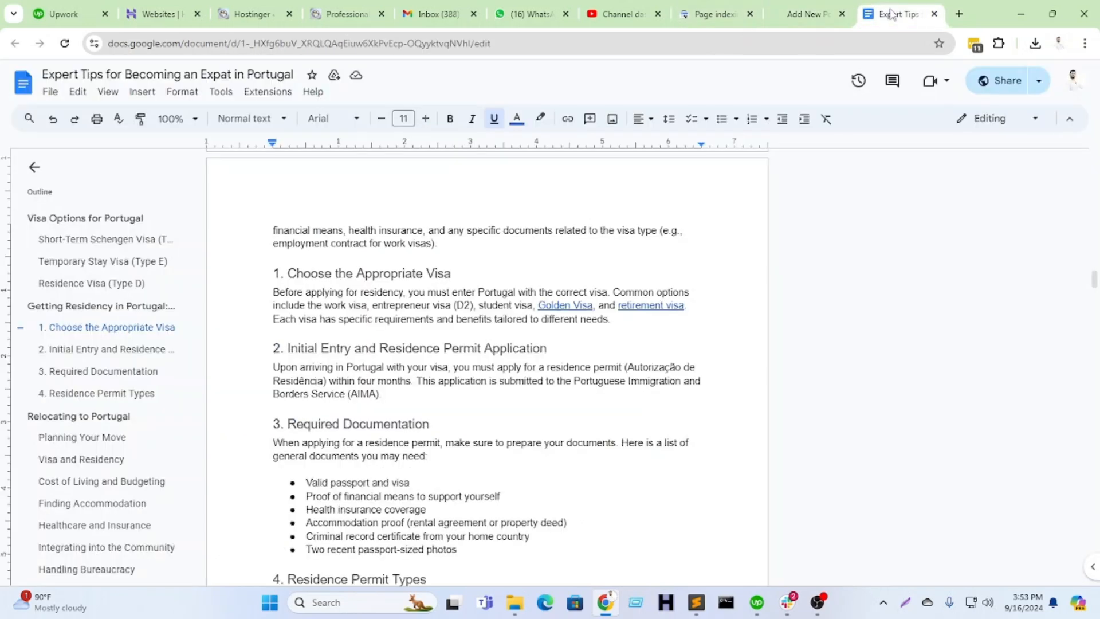
{"action": "left_click", "coordinate": [789, 12]}
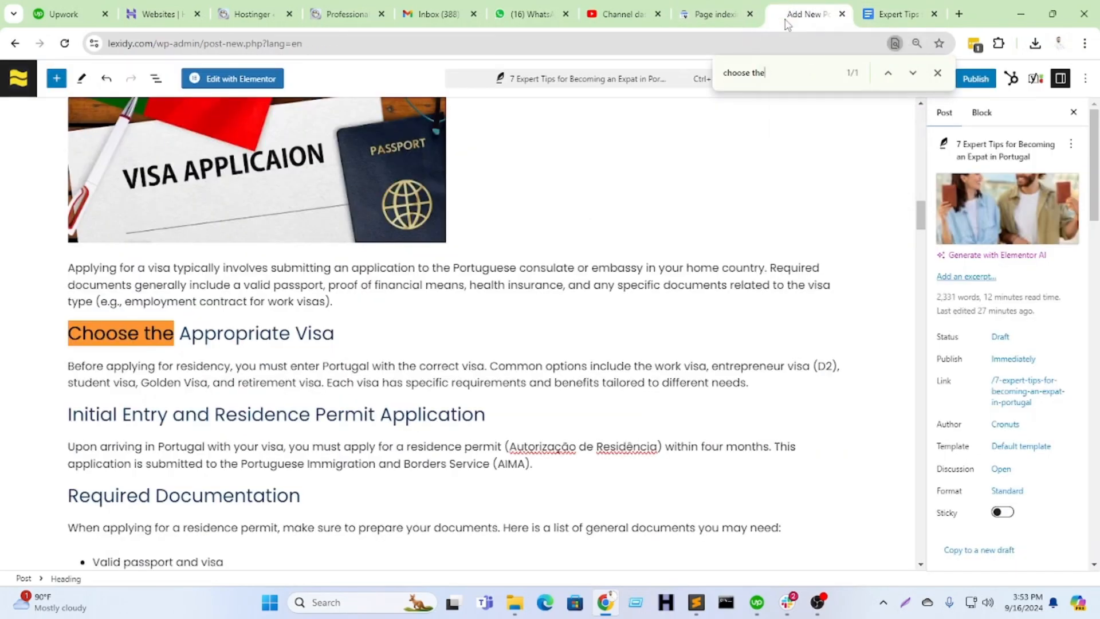
{"action": "left_click", "coordinate": [898, 7]}
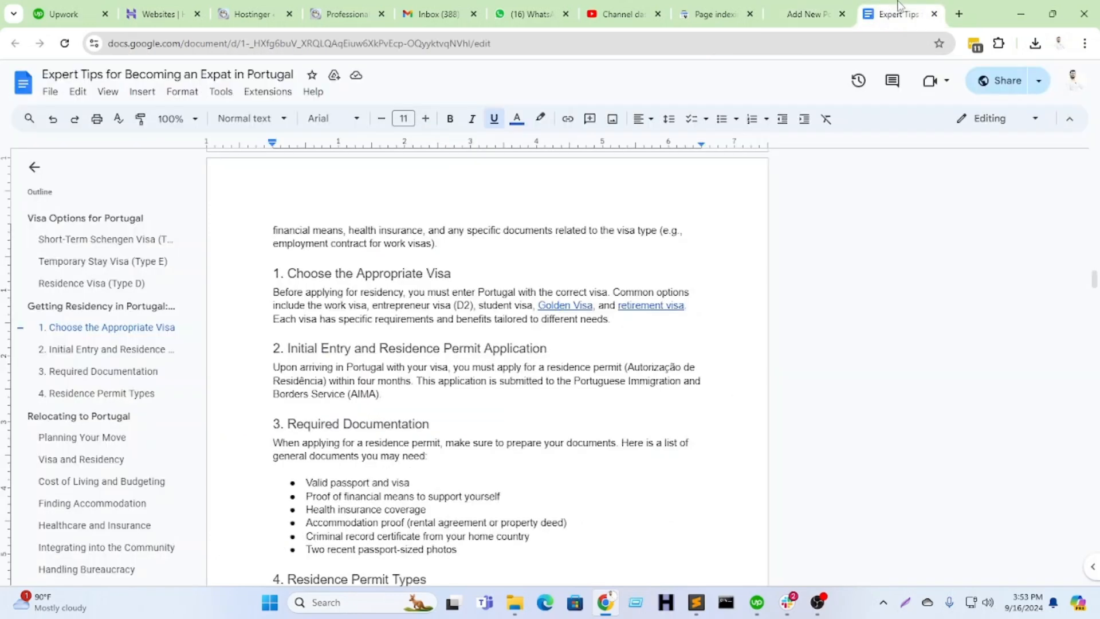
{"action": "left_click", "coordinate": [814, 11]}
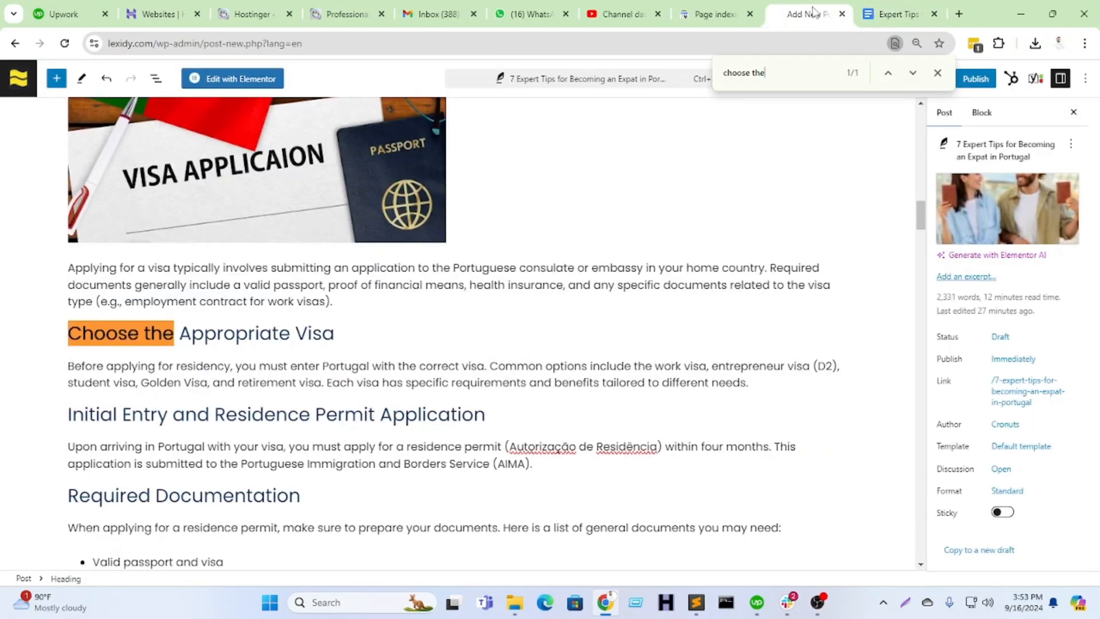
Step: Try to apply the copied link to "Golden Visa" in the paragraph under "Choose the Appropriate Visa"
{"action": "left_click_drag", "start_coordinate": [141, 383], "coordinate": [211, 382]}
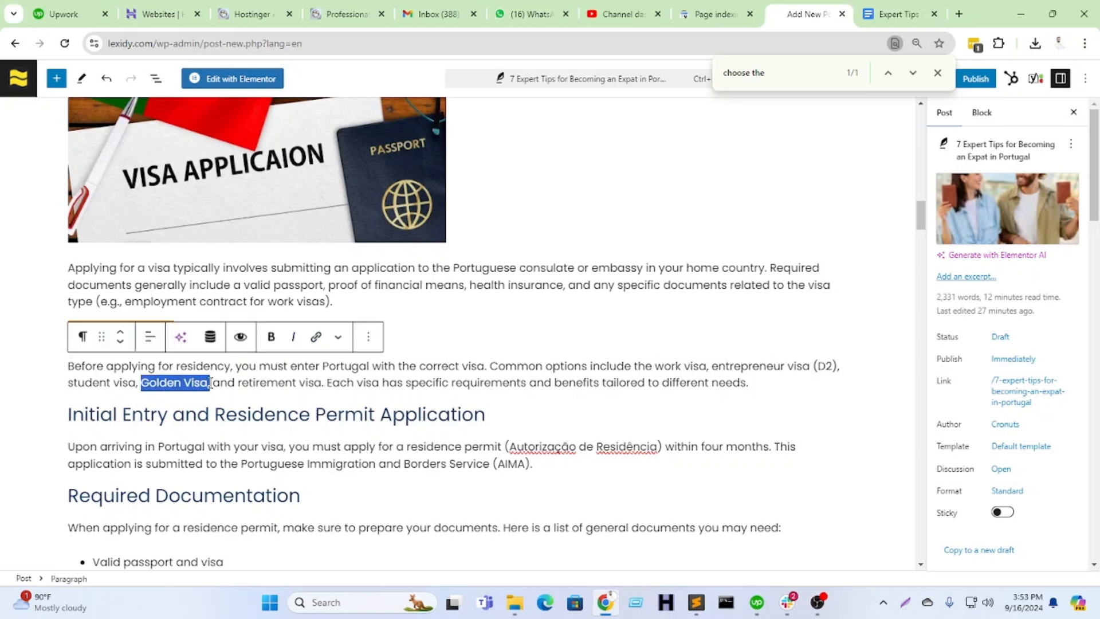
{"action": "left_click", "coordinate": [316, 336]}
{"action": "key", "text": "ctrl+v"}
{"action": "key", "text": "Escape"}
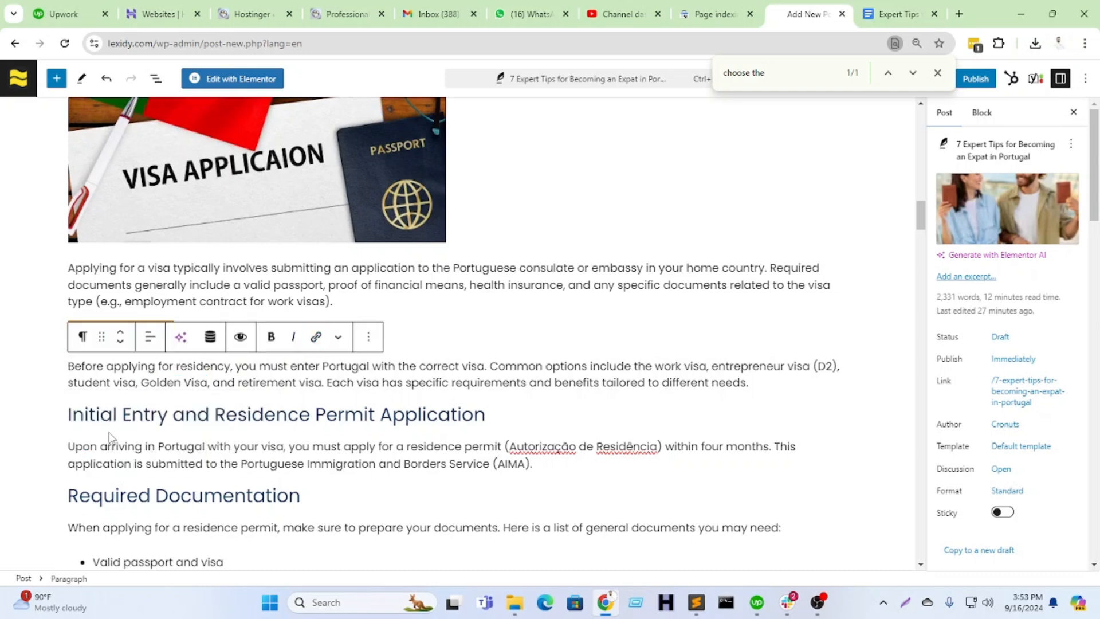
Step: Set the "Golden Visa" link in the paragraph before "Initial Entry and Residence Permit Application" to open in a new tab
{"action": "left_click", "coordinate": [168, 384]}
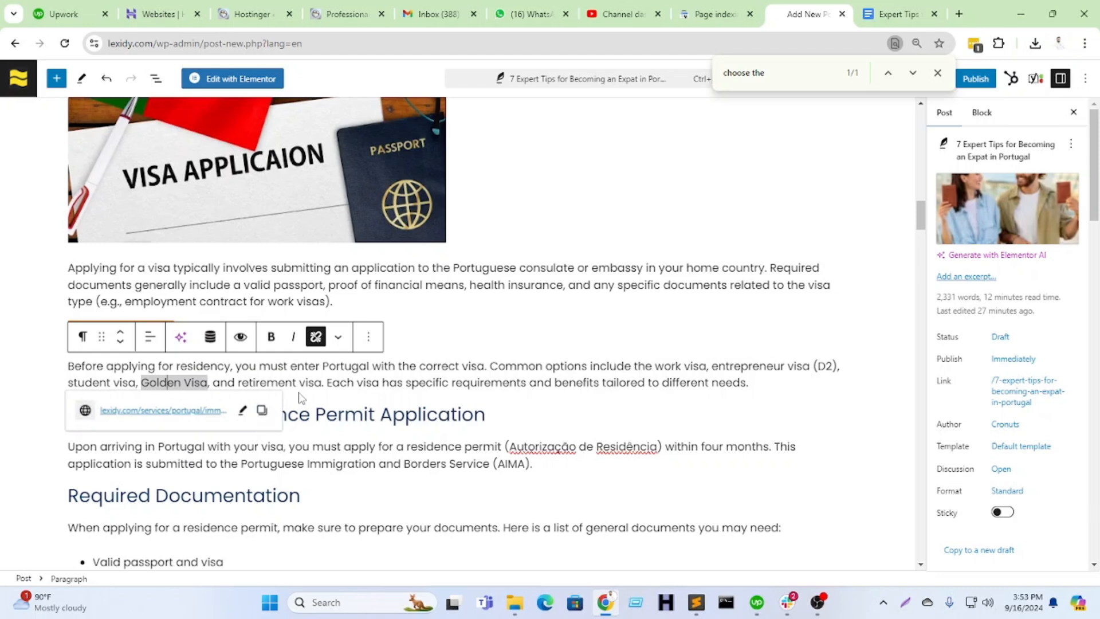
{"action": "left_click", "coordinate": [243, 411]}
{"action": "left_click", "coordinate": [85, 465]}
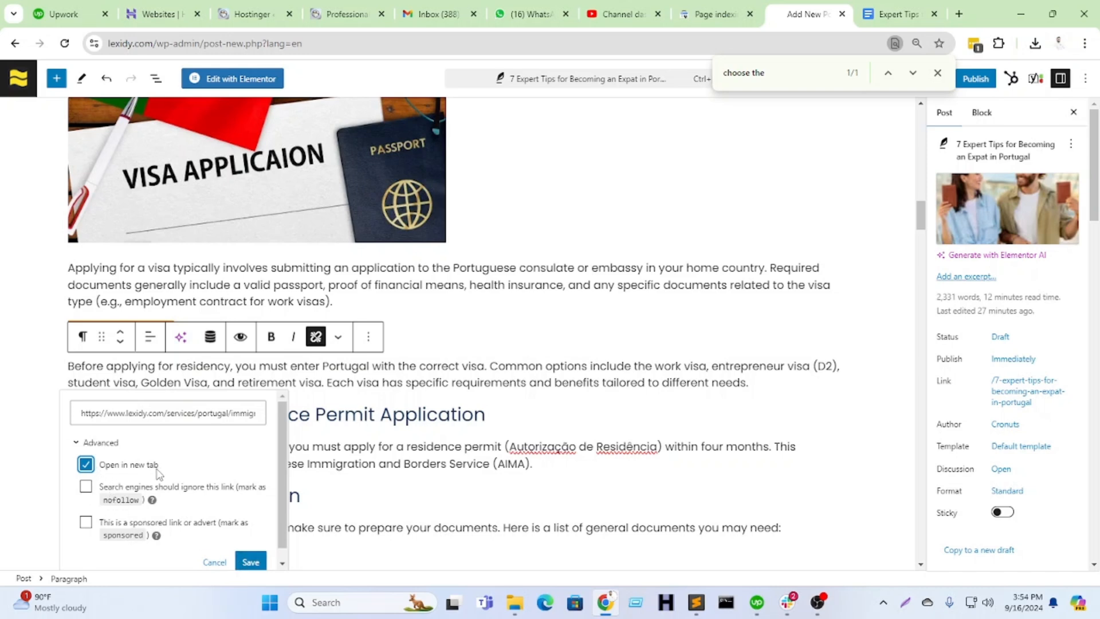
{"action": "left_click", "coordinate": [251, 561]}
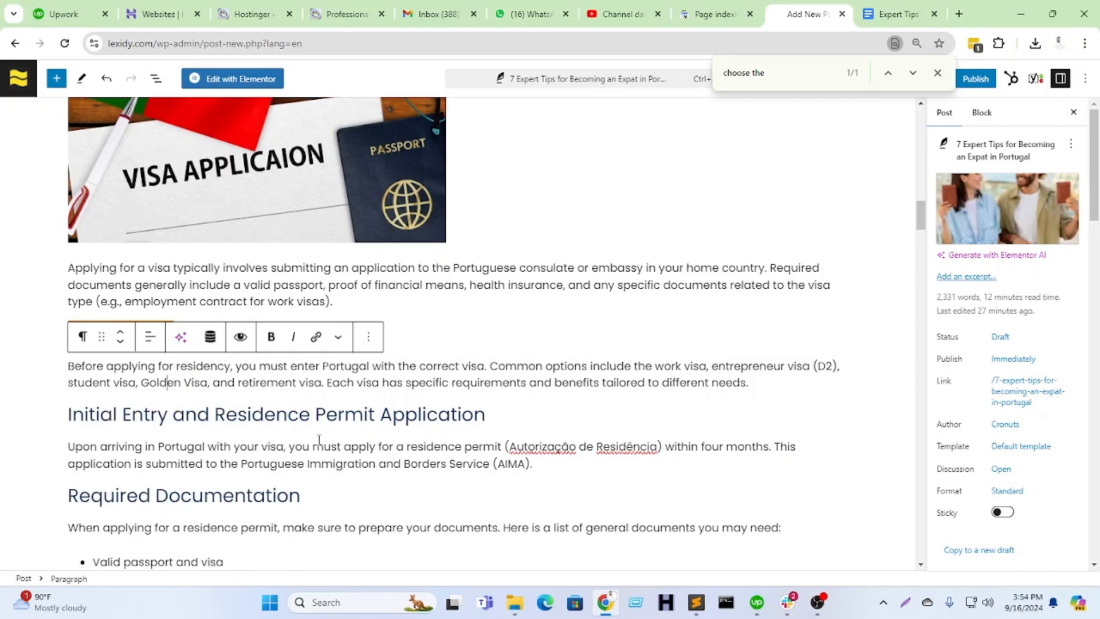
Step: Copy the "retirement visa" link from the Google Docs article and apply it to the same words in the WordPress post
{"action": "left_click", "coordinate": [894, 14]}
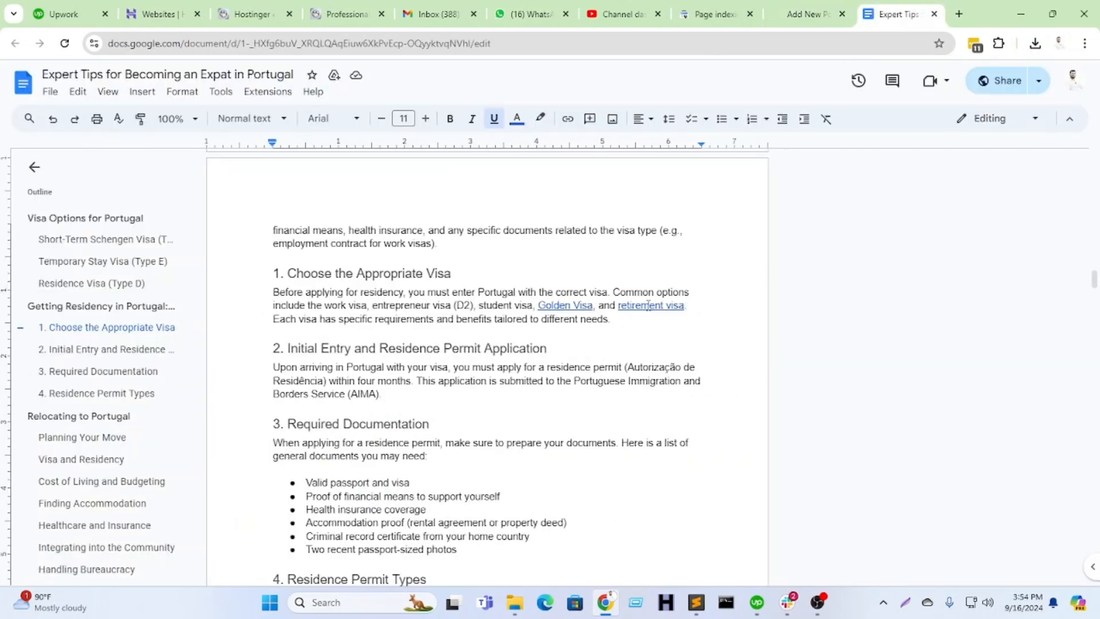
{"action": "left_click", "coordinate": [695, 324]}
{"action": "left_click", "coordinate": [808, 14]}
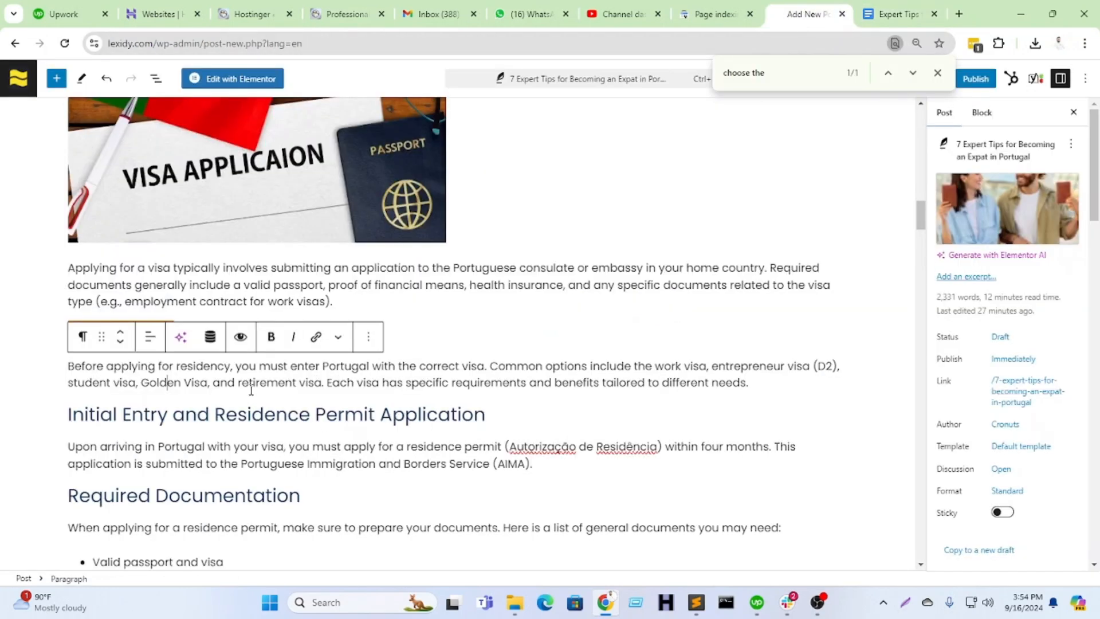
{"action": "left_click_drag", "start_coordinate": [240, 384], "coordinate": [323, 382]}
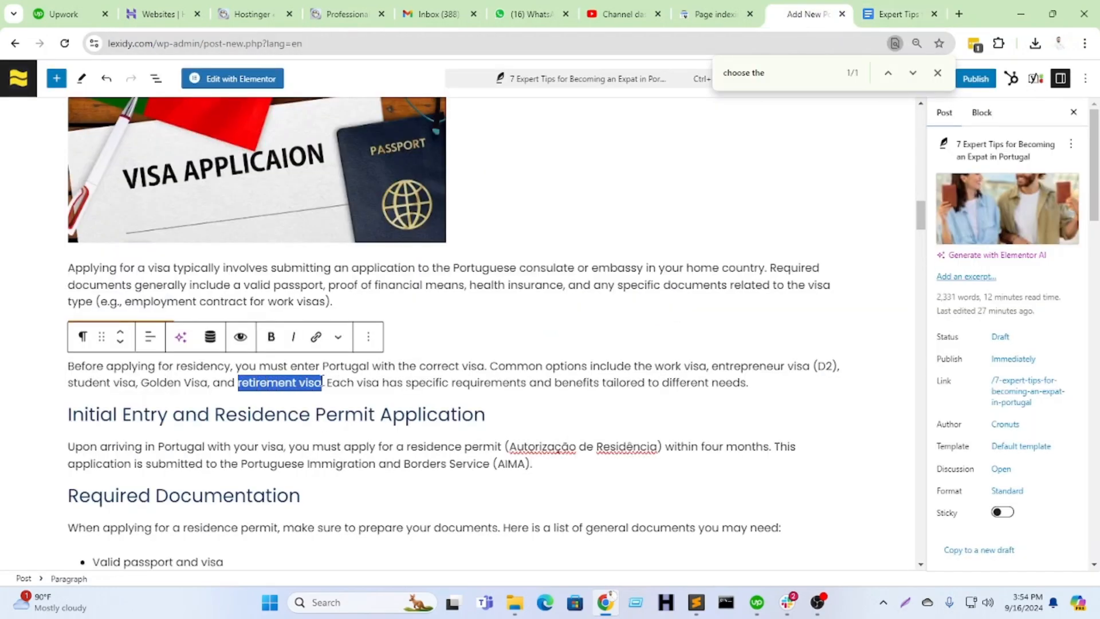
{"action": "left_click", "coordinate": [315, 336]}
{"action": "key", "text": "ctrl+v"}
{"action": "key", "text": "Return"}
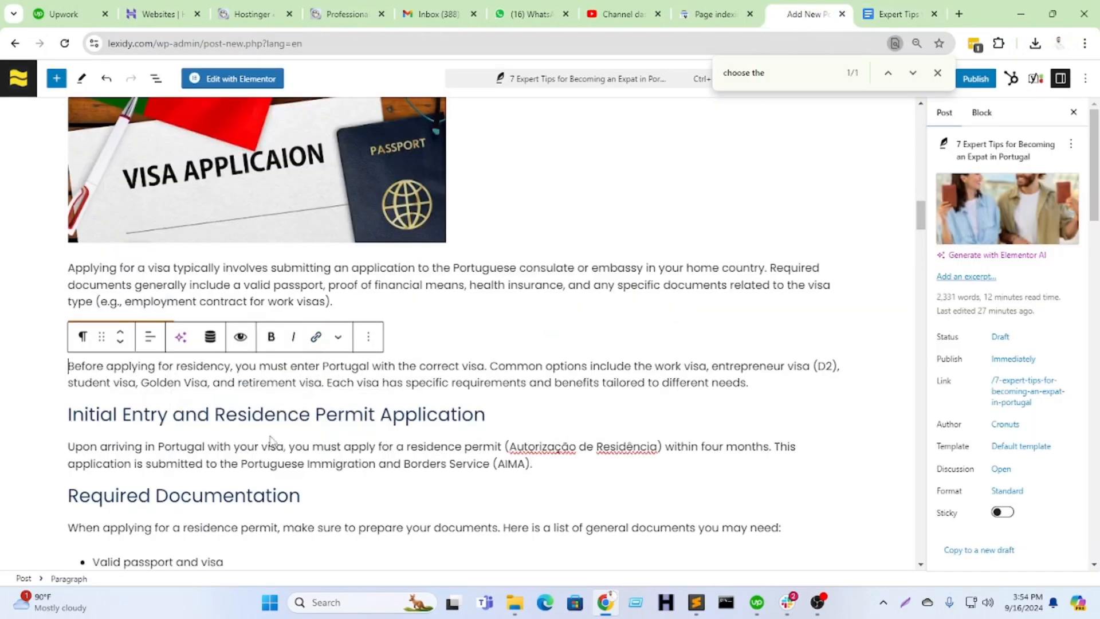
Step: Make the "retirement visa" link in the post open in a new tab
{"action": "left_click", "coordinate": [309, 383]}
{"action": "left_click", "coordinate": [350, 411]}
{"action": "left_click", "coordinate": [225, 465]}
{"action": "left_click", "coordinate": [356, 562]}
Step: Copy the "Lets Connect" link above the Frequently Asked Questions heading in the Google Docs article
{"action": "left_click", "coordinate": [882, 13]}
{"action": "scroll", "coordinate": [651, 410], "scroll_direction": "down", "scroll_amount": 20}
{"action": "scroll", "coordinate": [651, 415], "scroll_direction": "down", "scroll_amount": 20}
{"action": "scroll", "coordinate": [651, 415], "scroll_direction": "down", "scroll_amount": 20}
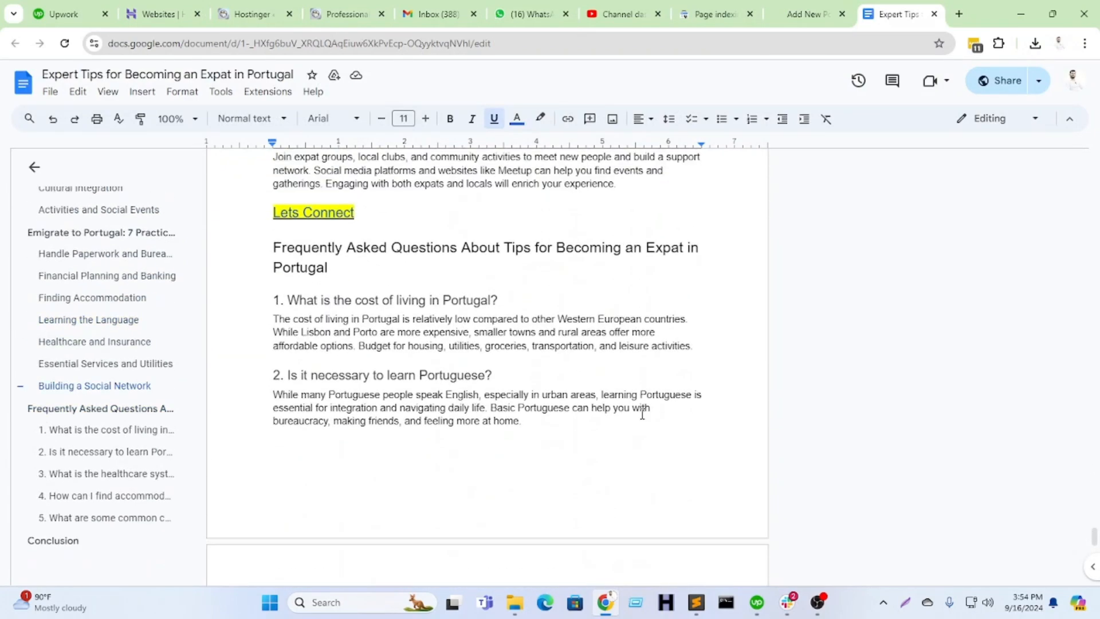
{"action": "scroll", "coordinate": [643, 416], "scroll_direction": "up", "scroll_amount": 2}
{"action": "left_click", "coordinate": [313, 280]}
{"action": "left_click", "coordinate": [440, 305]}
Step: Link the "Let's Connect" button above the FAQ section of the WordPress post to the copied lexidy.com/contact-us/ address
{"action": "left_click", "coordinate": [807, 14]}
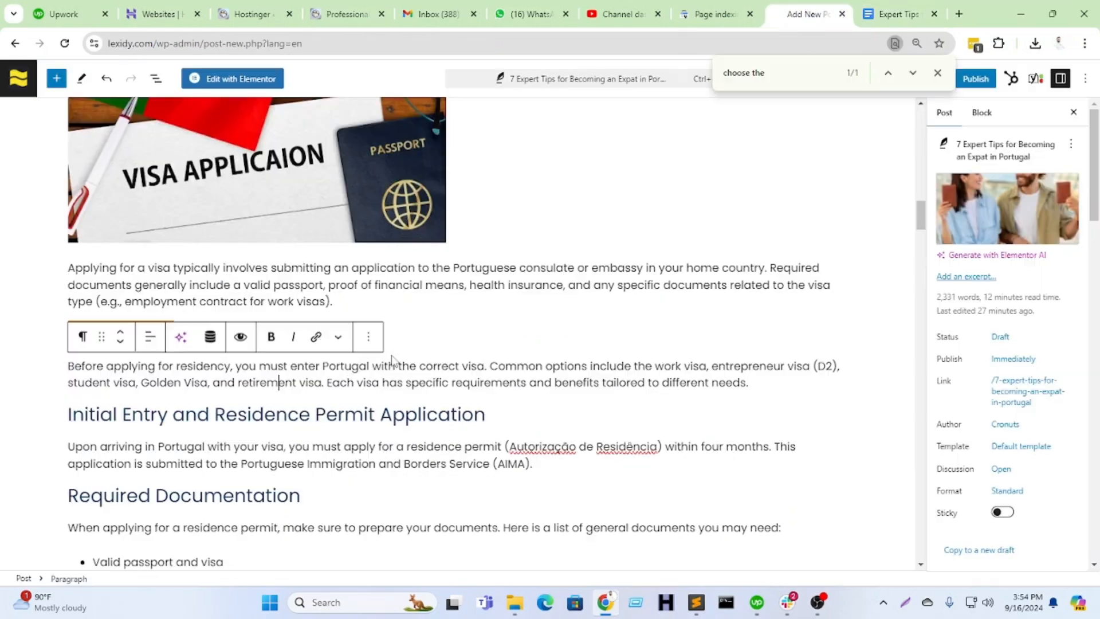
{"action": "scroll", "coordinate": [358, 374], "scroll_direction": "down", "scroll_amount": 20}
{"action": "scroll", "coordinate": [356, 373], "scroll_direction": "down", "scroll_amount": 20}
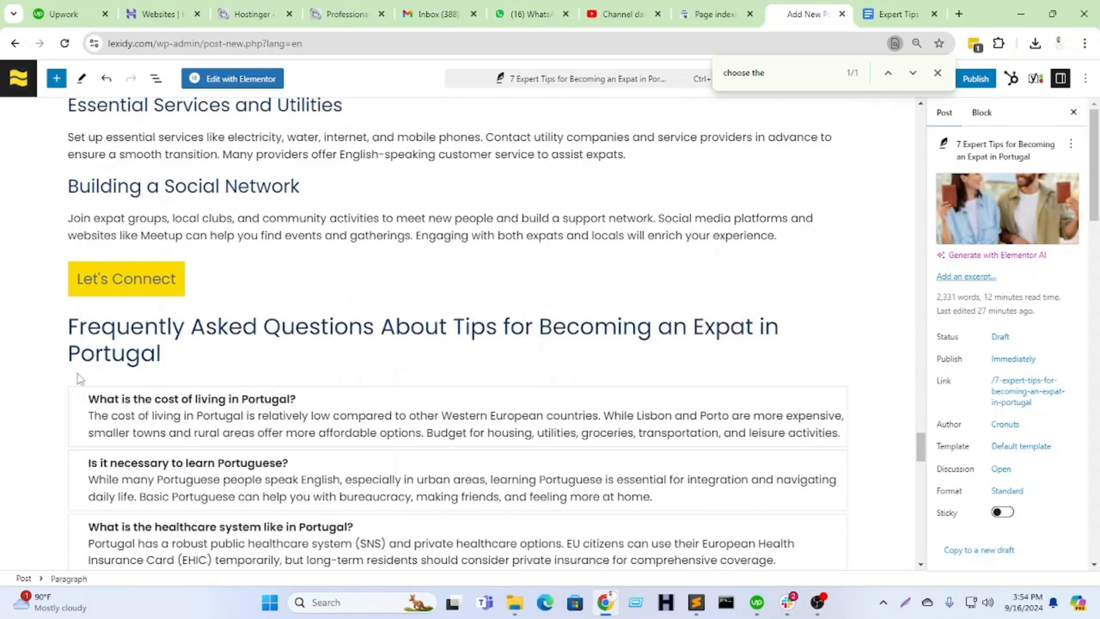
{"action": "left_click", "coordinate": [134, 282]}
{"action": "left_click", "coordinate": [290, 241]}
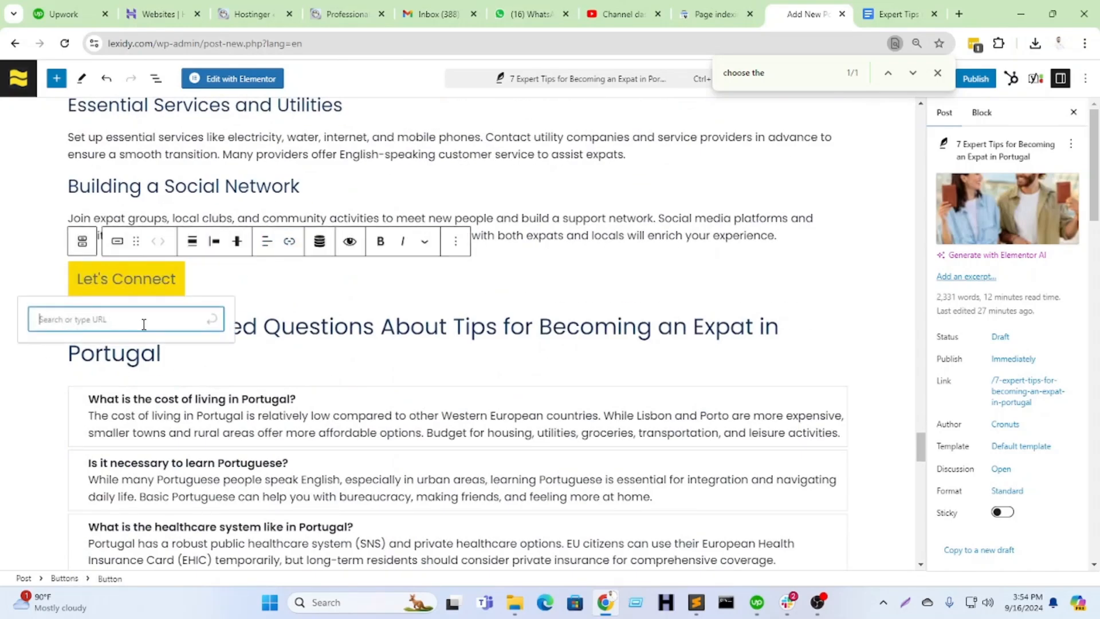
{"action": "key", "text": "ctrl+v"}
{"action": "left_click", "coordinate": [140, 354]}
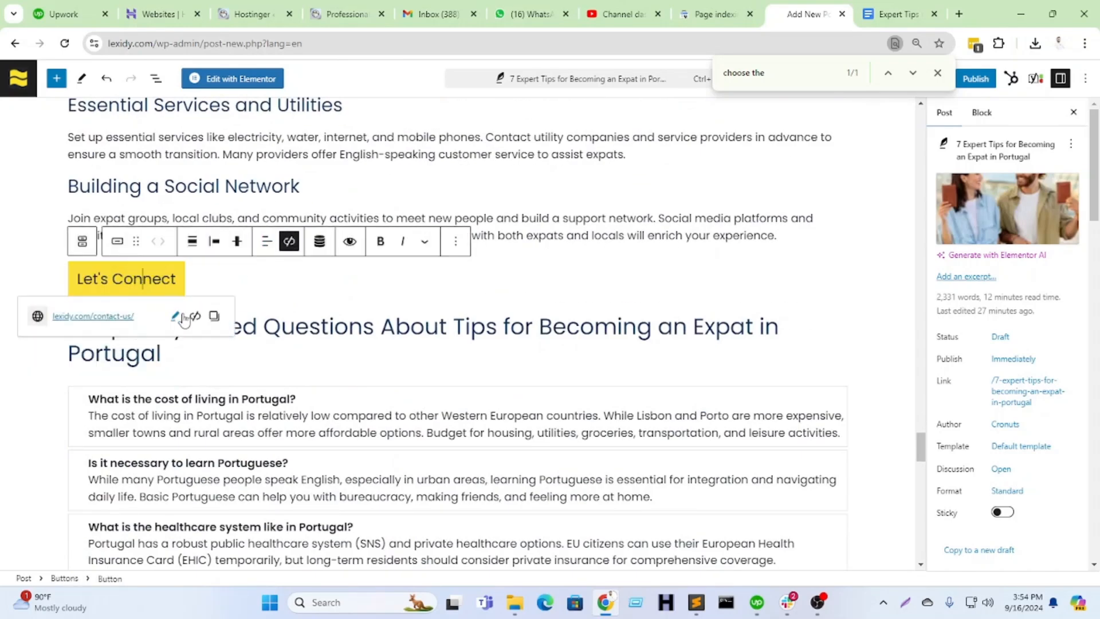
Step: Set the "Let's Connect" button's link to open in a new tab
{"action": "left_click", "coordinate": [177, 316]}
{"action": "left_click", "coordinate": [43, 369]}
{"action": "left_click", "coordinate": [208, 417]}
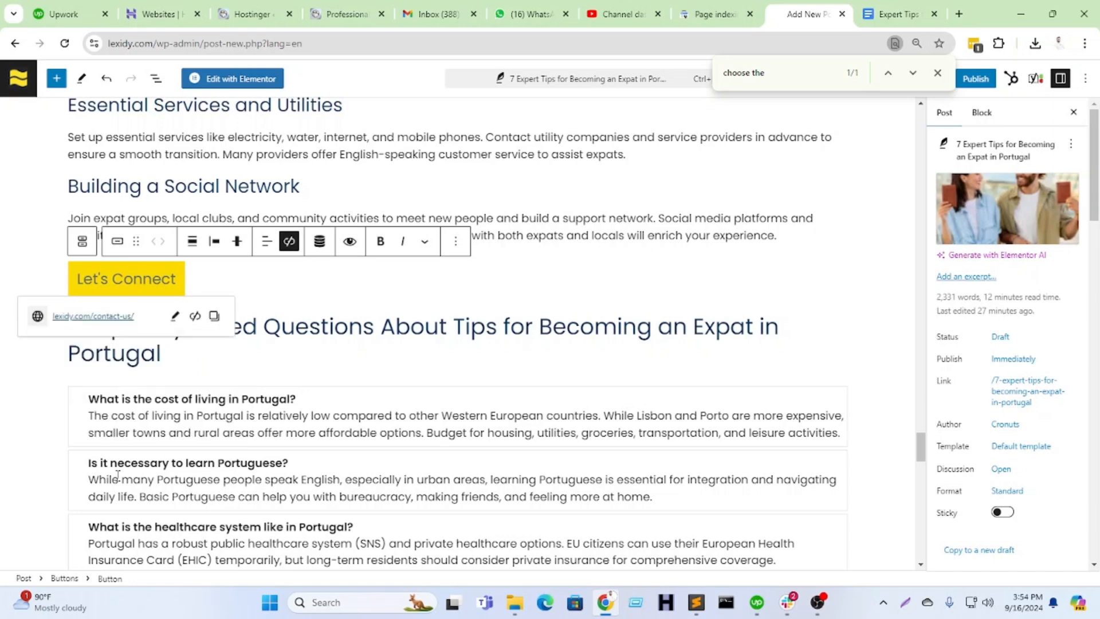
{"action": "left_click", "coordinate": [464, 335]}
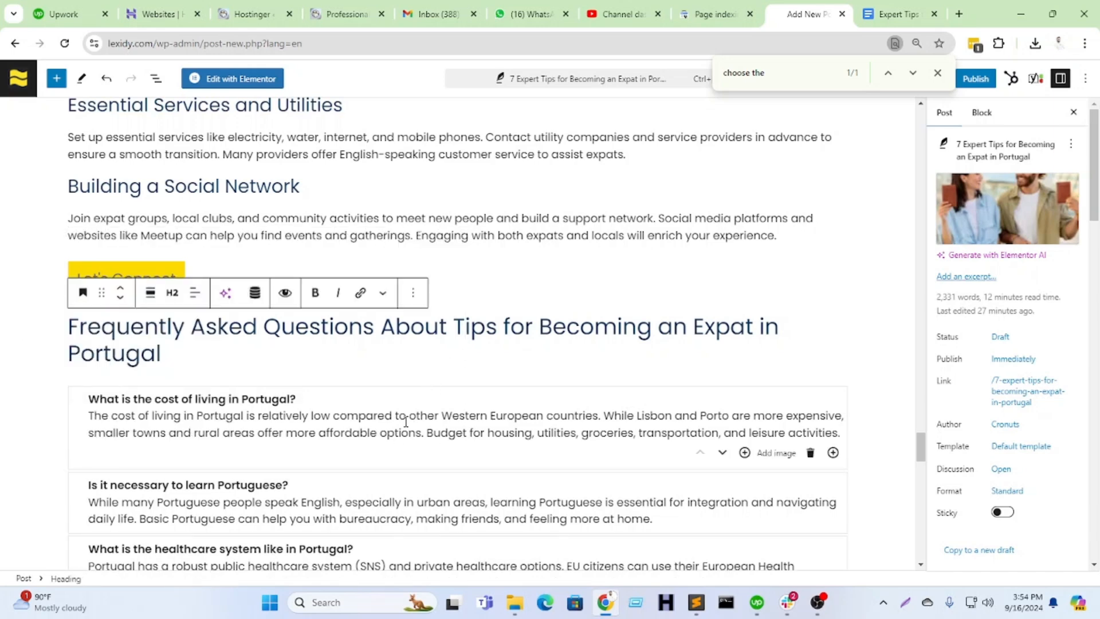
Step: Close the page search and review the post from the FAQ section back up to its title
{"action": "scroll", "coordinate": [401, 422], "scroll_direction": "down", "scroll_amount": 10}
{"action": "scroll", "coordinate": [394, 421], "scroll_direction": "up", "scroll_amount": 15}
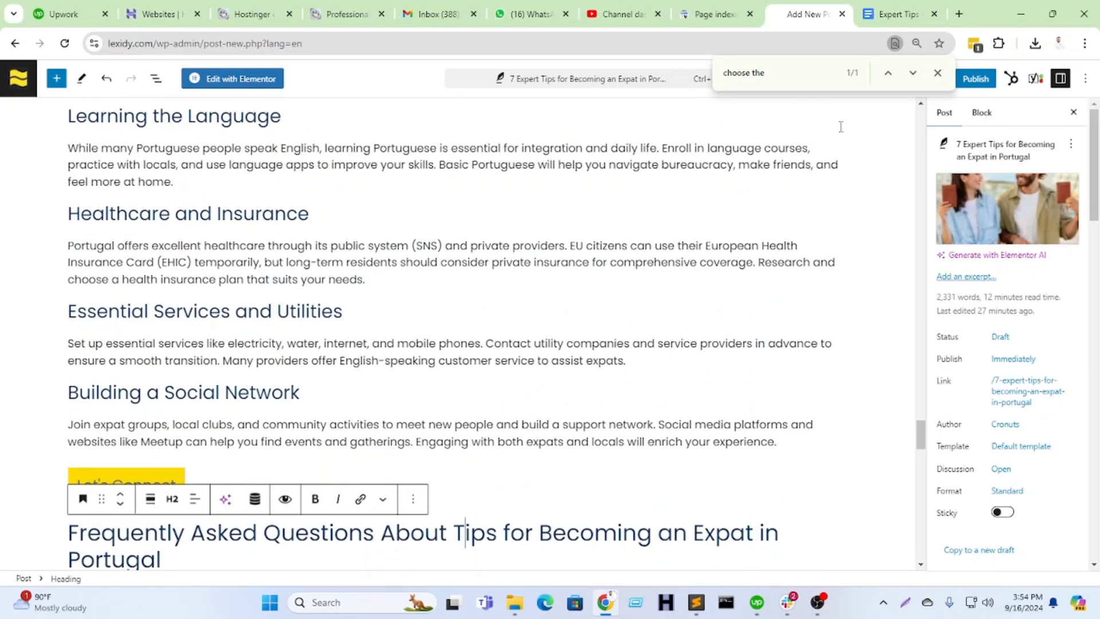
{"action": "left_click", "coordinate": [937, 72]}
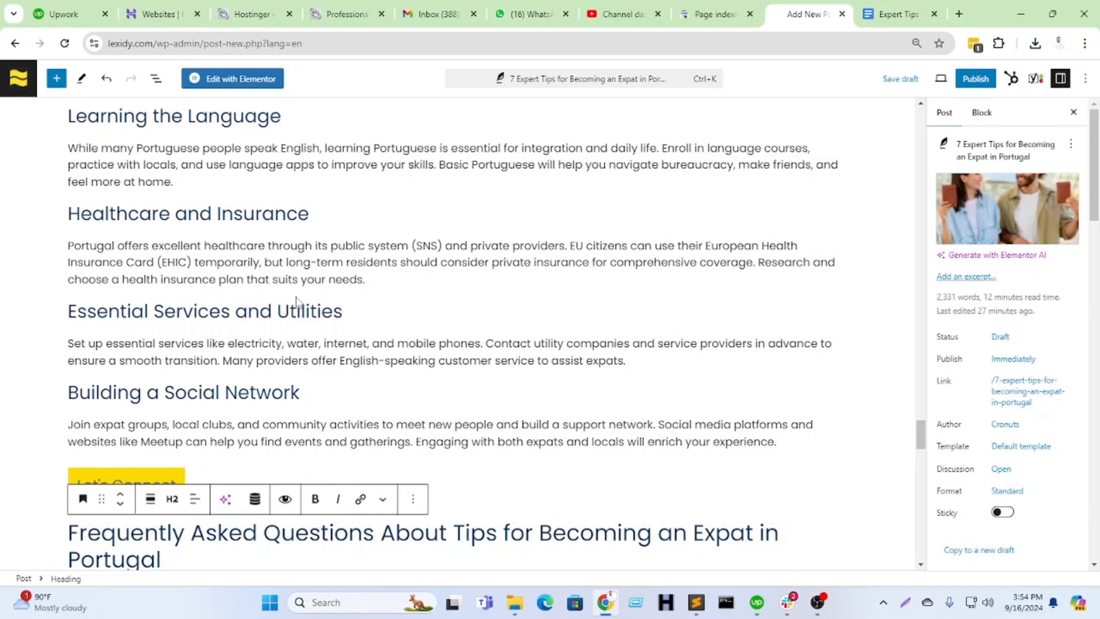
{"action": "scroll", "coordinate": [297, 300], "scroll_direction": "up", "scroll_amount": 5}
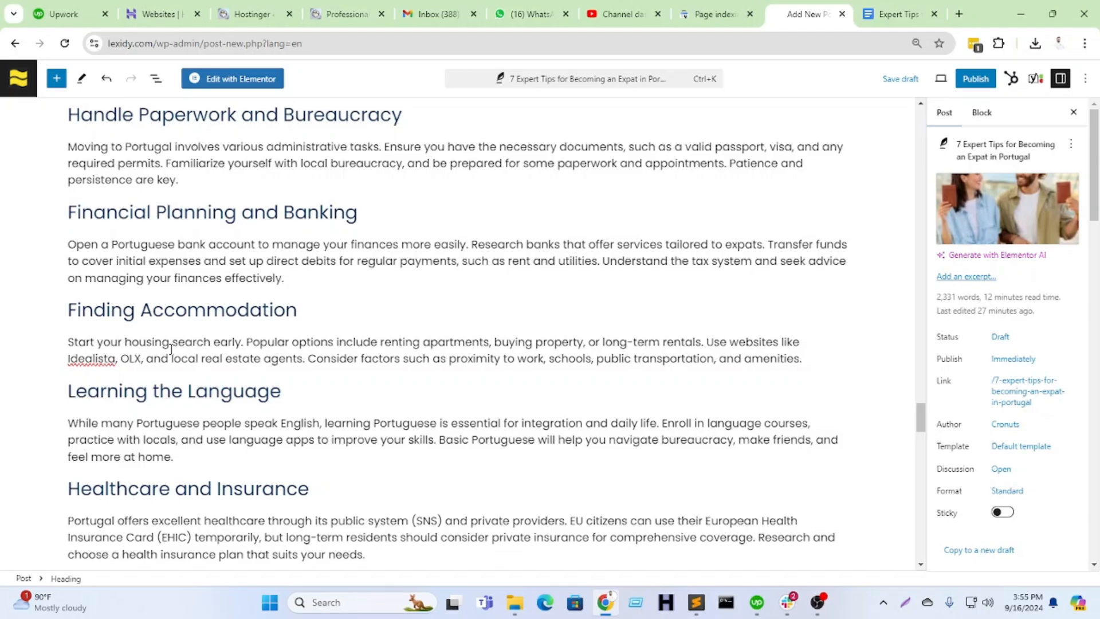
{"action": "scroll", "coordinate": [412, 359], "scroll_direction": "up", "scroll_amount": 20}
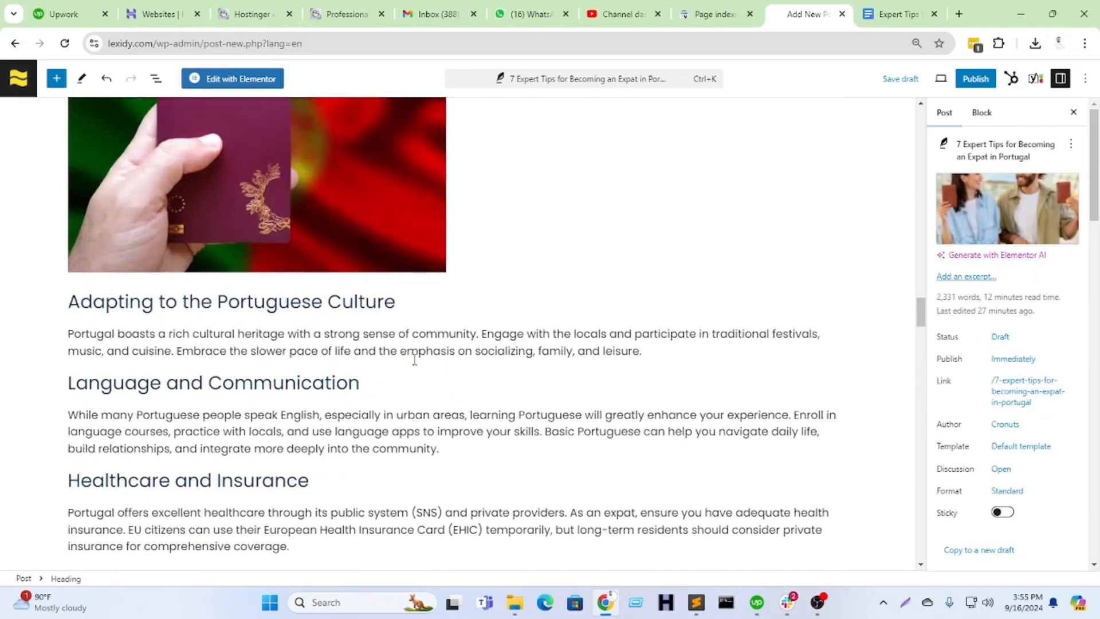
{"action": "scroll", "coordinate": [415, 359], "scroll_direction": "up", "scroll_amount": 20}
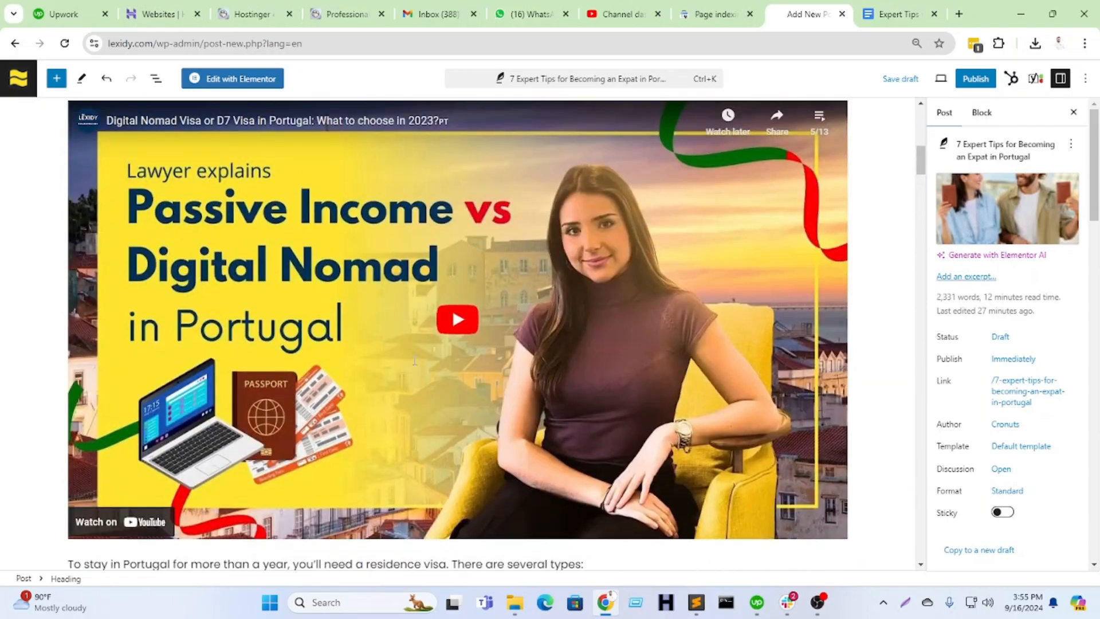
{"action": "scroll", "coordinate": [415, 359], "scroll_direction": "up", "scroll_amount": 3}
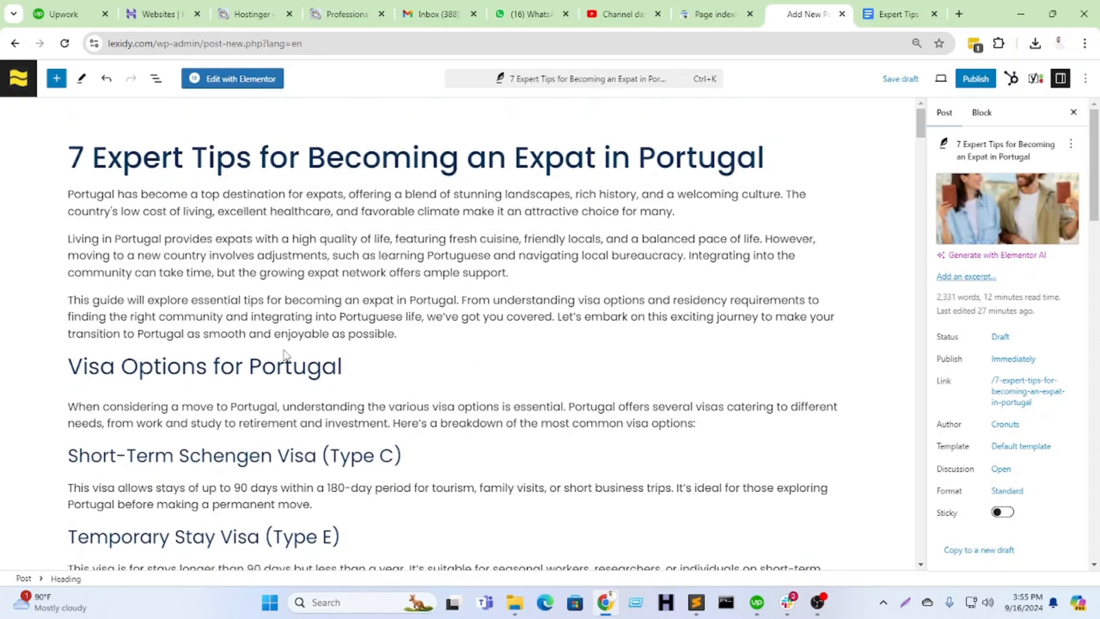